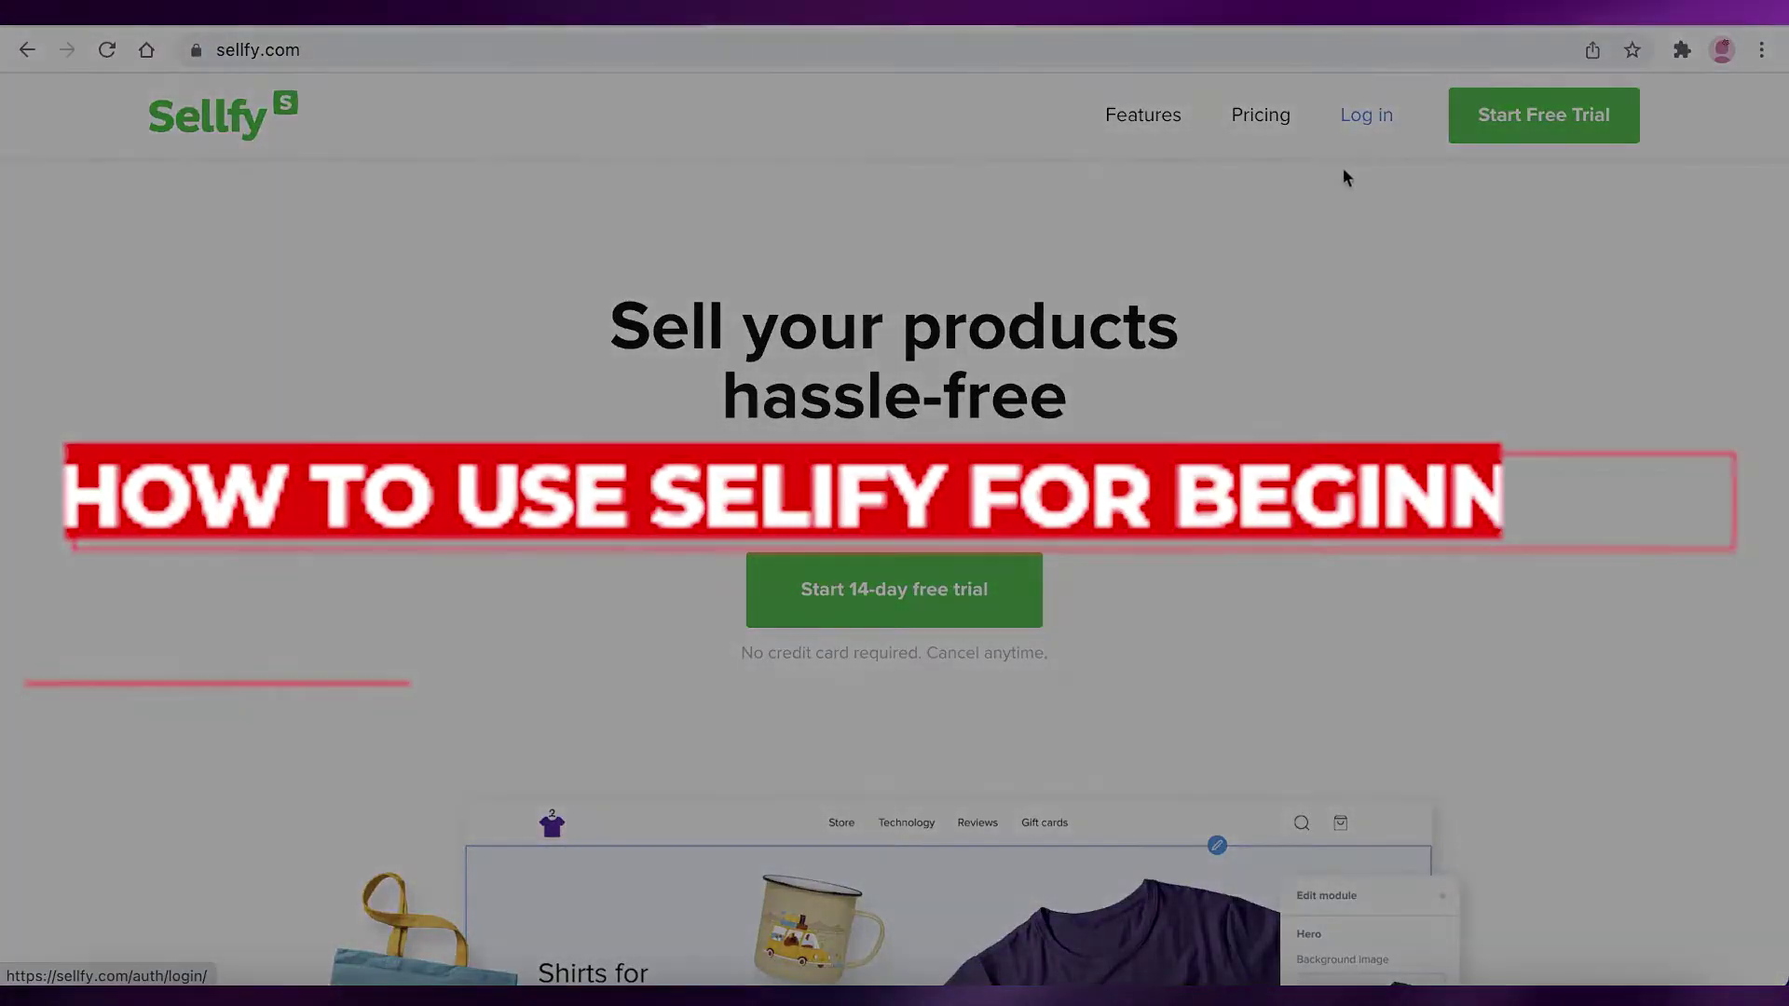
# Scroll through the Sellfy homepage to review its sections before signing up
pyautogui.scroll(-2, 1340, 187)
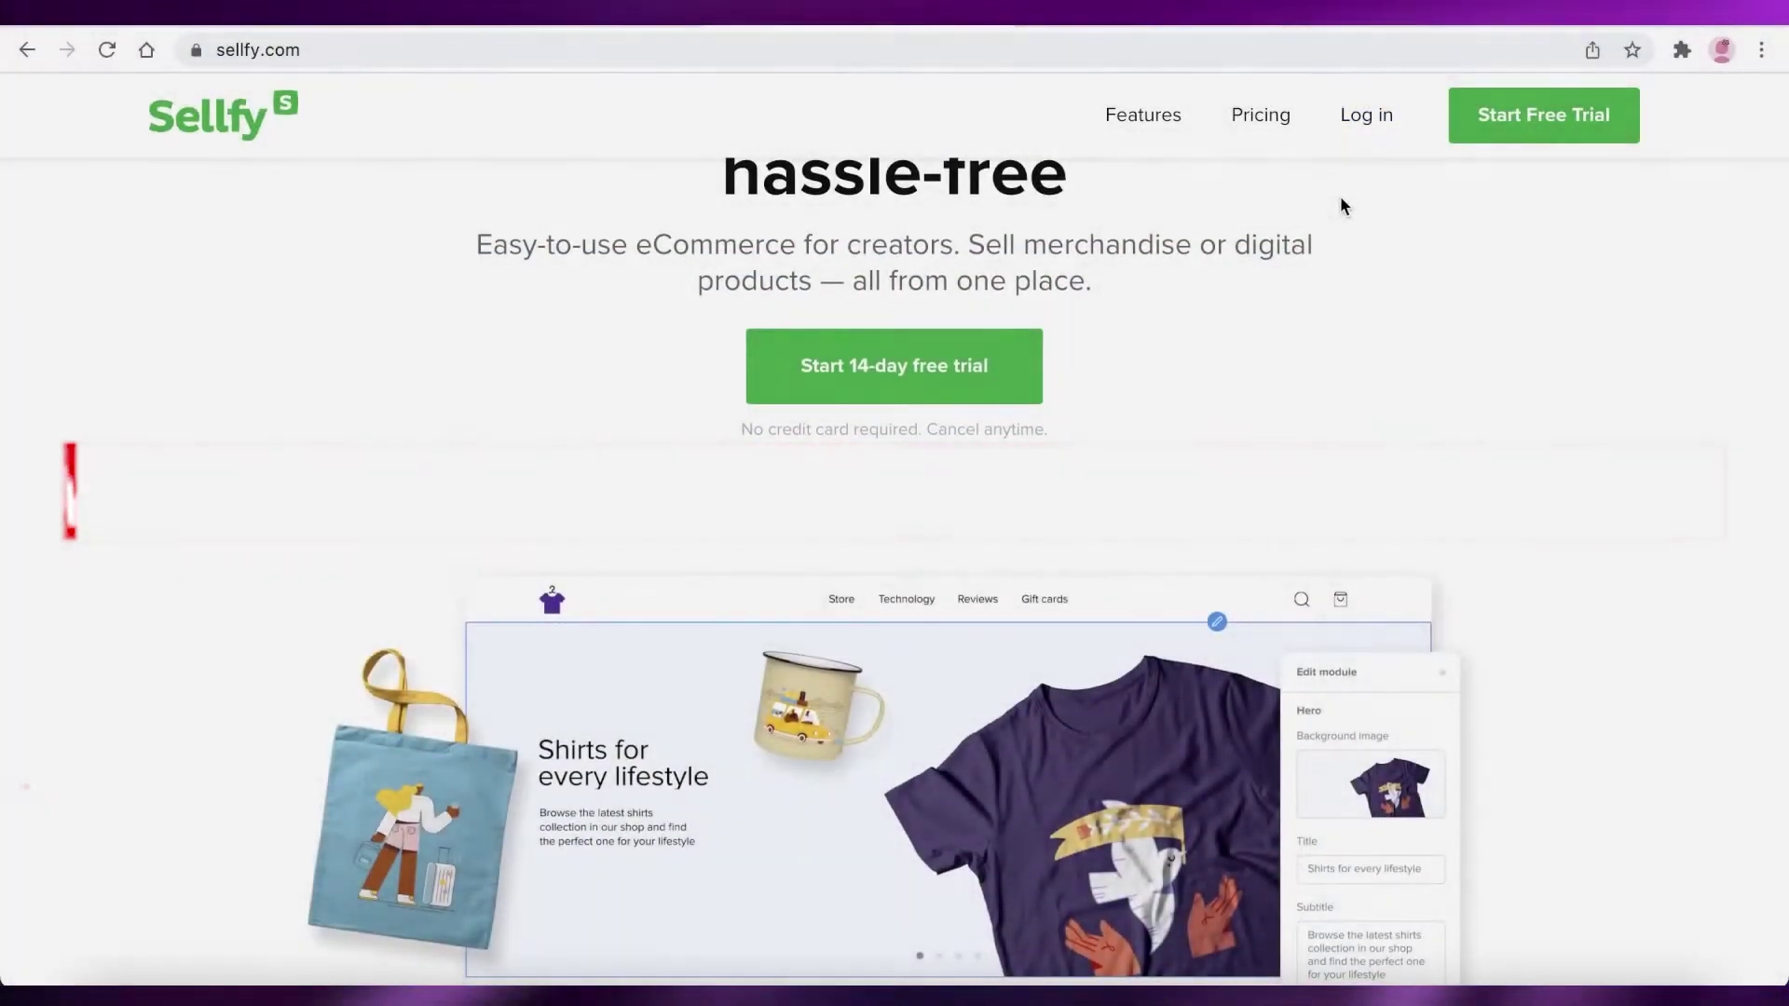
pyautogui.scroll(-8, 1341, 199)
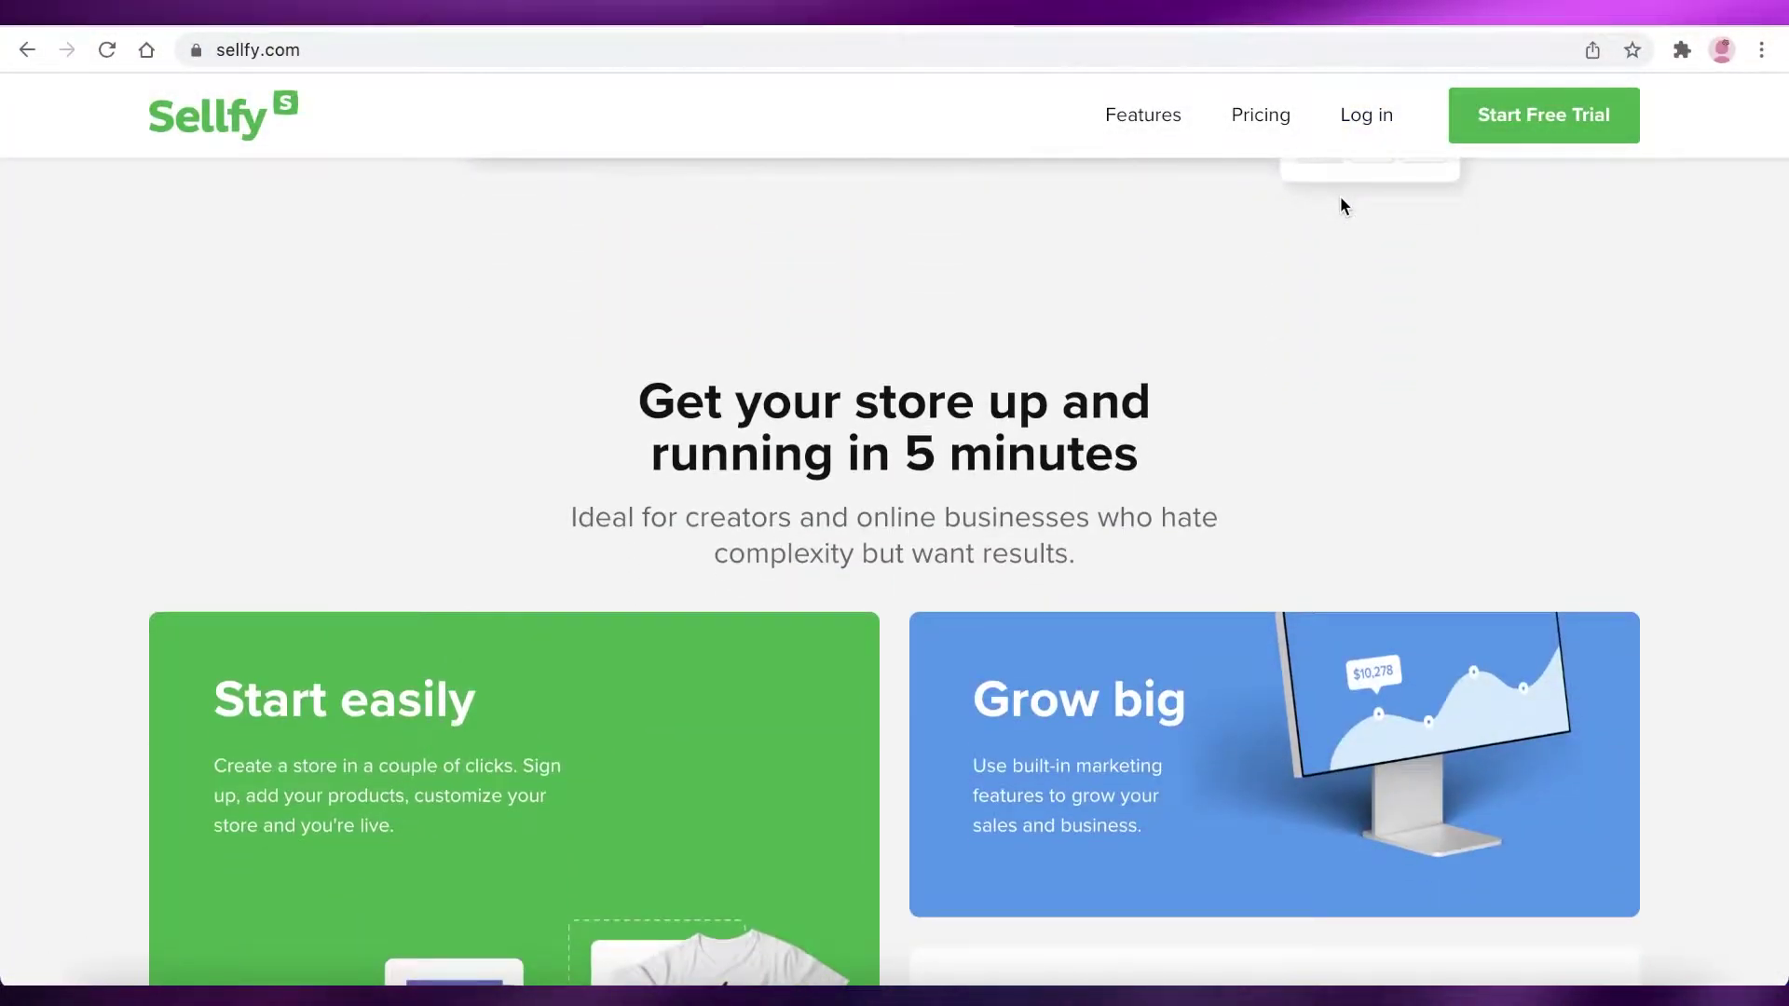
pyautogui.scroll(-9, 1342, 205)
pyautogui.scroll(-8, 1342, 205)
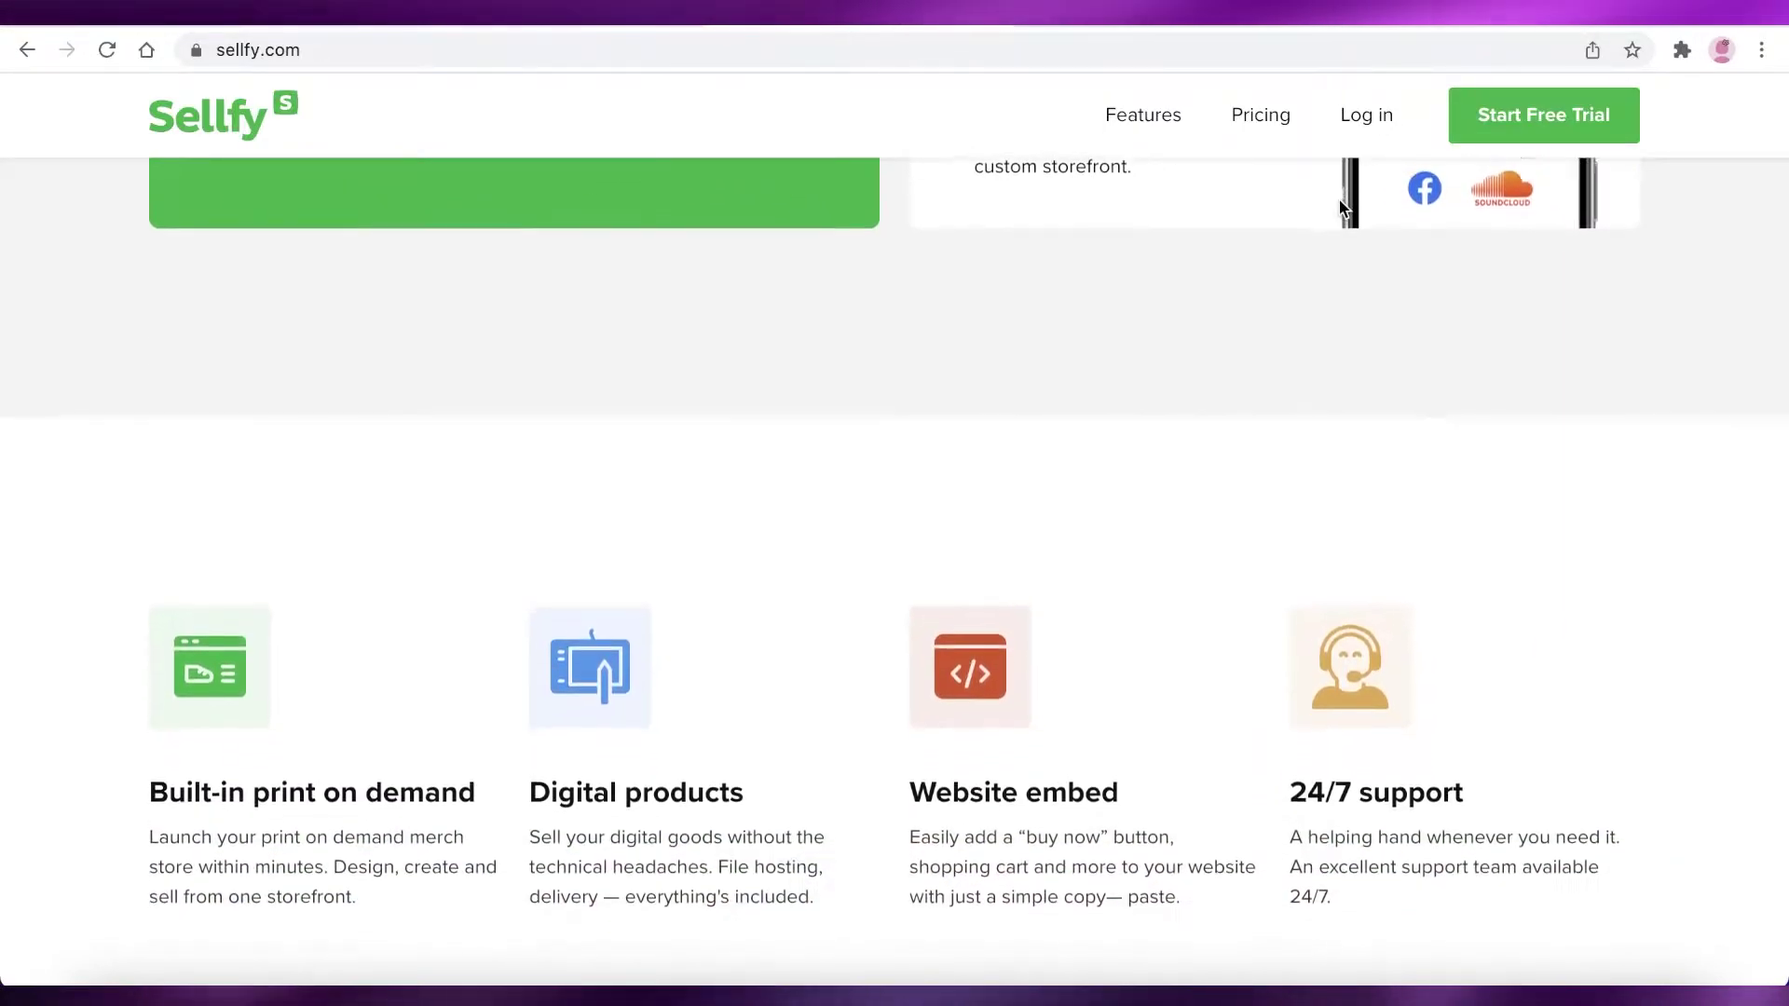
pyautogui.scroll(3, 1345, 270)
pyautogui.scroll(-8, 1346, 277)
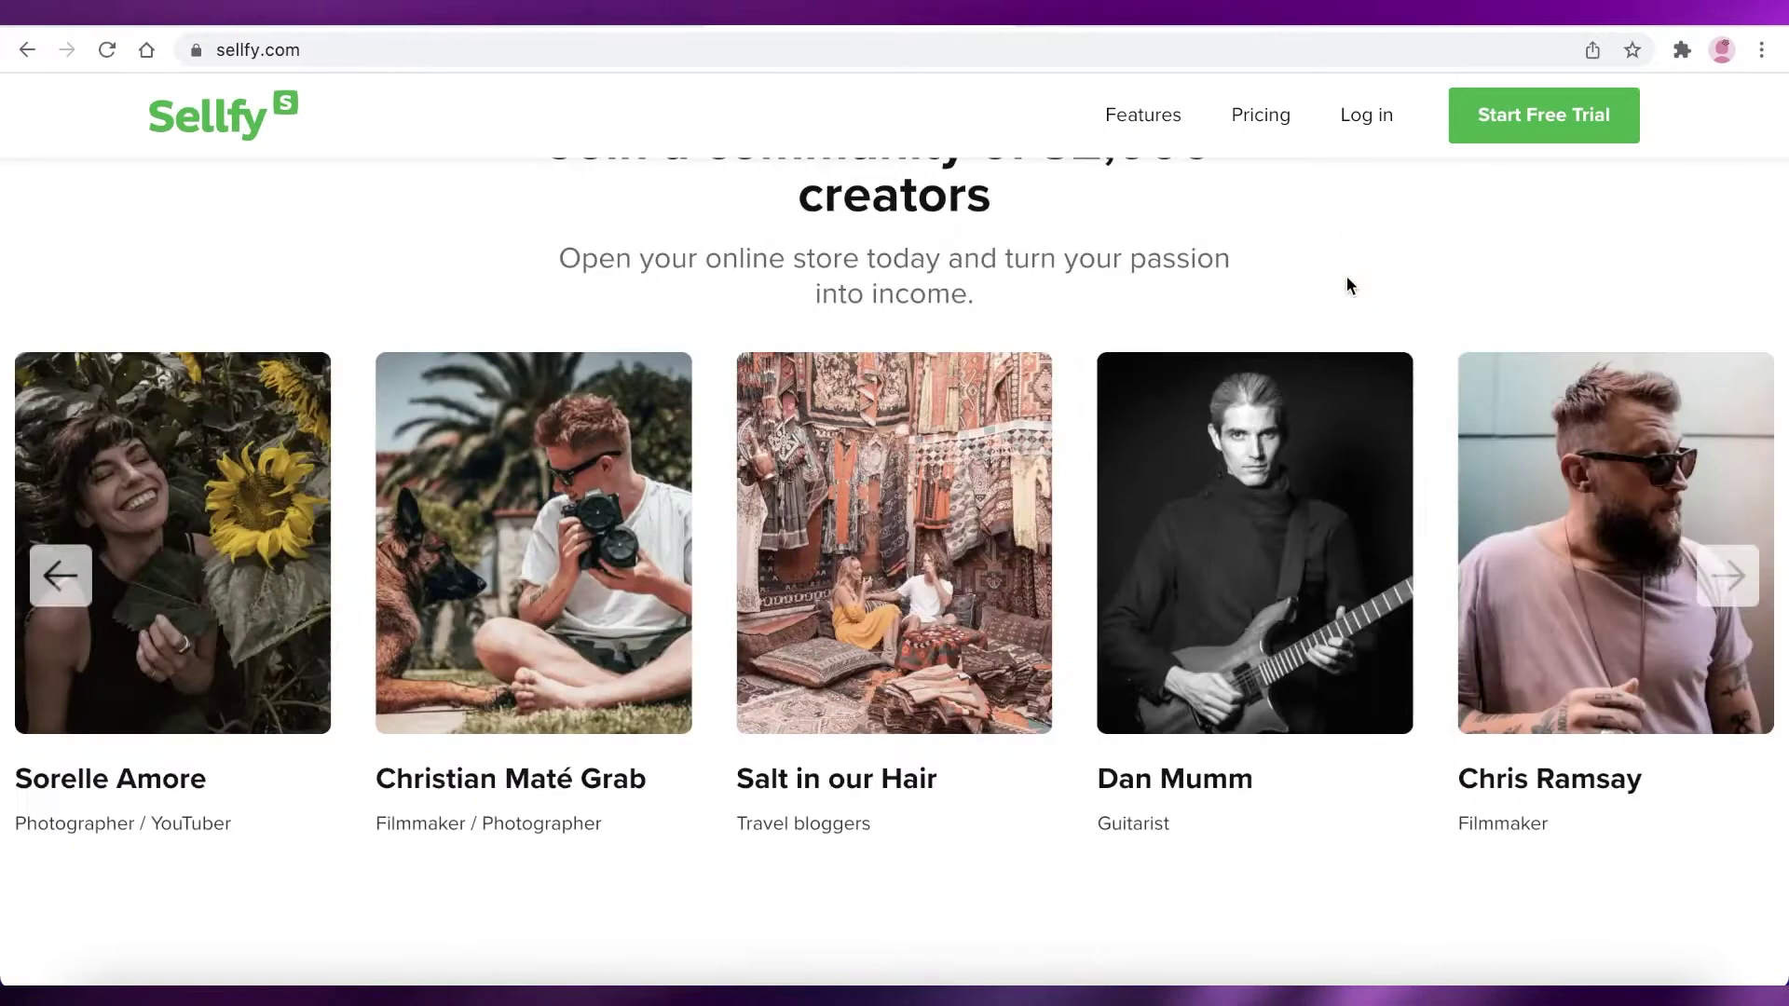
pyautogui.scroll(-10, 1346, 280)
pyautogui.scroll(7, 1345, 279)
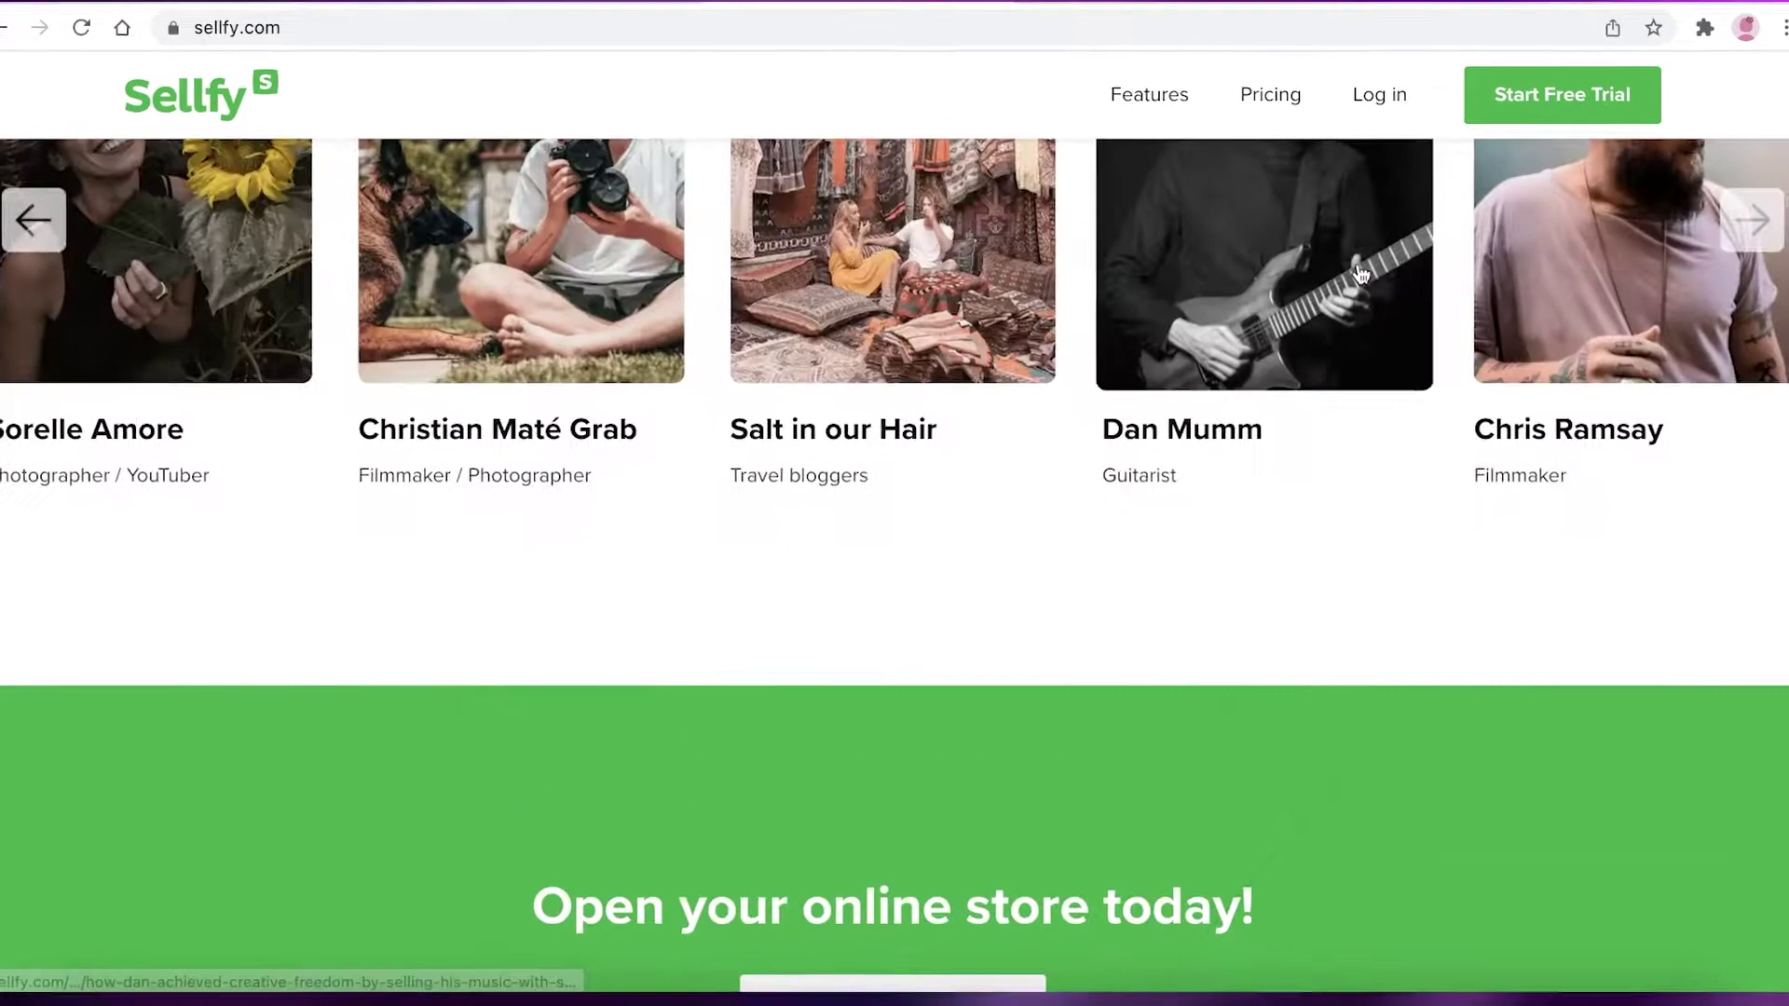
pyautogui.scroll(20, 1360, 270)
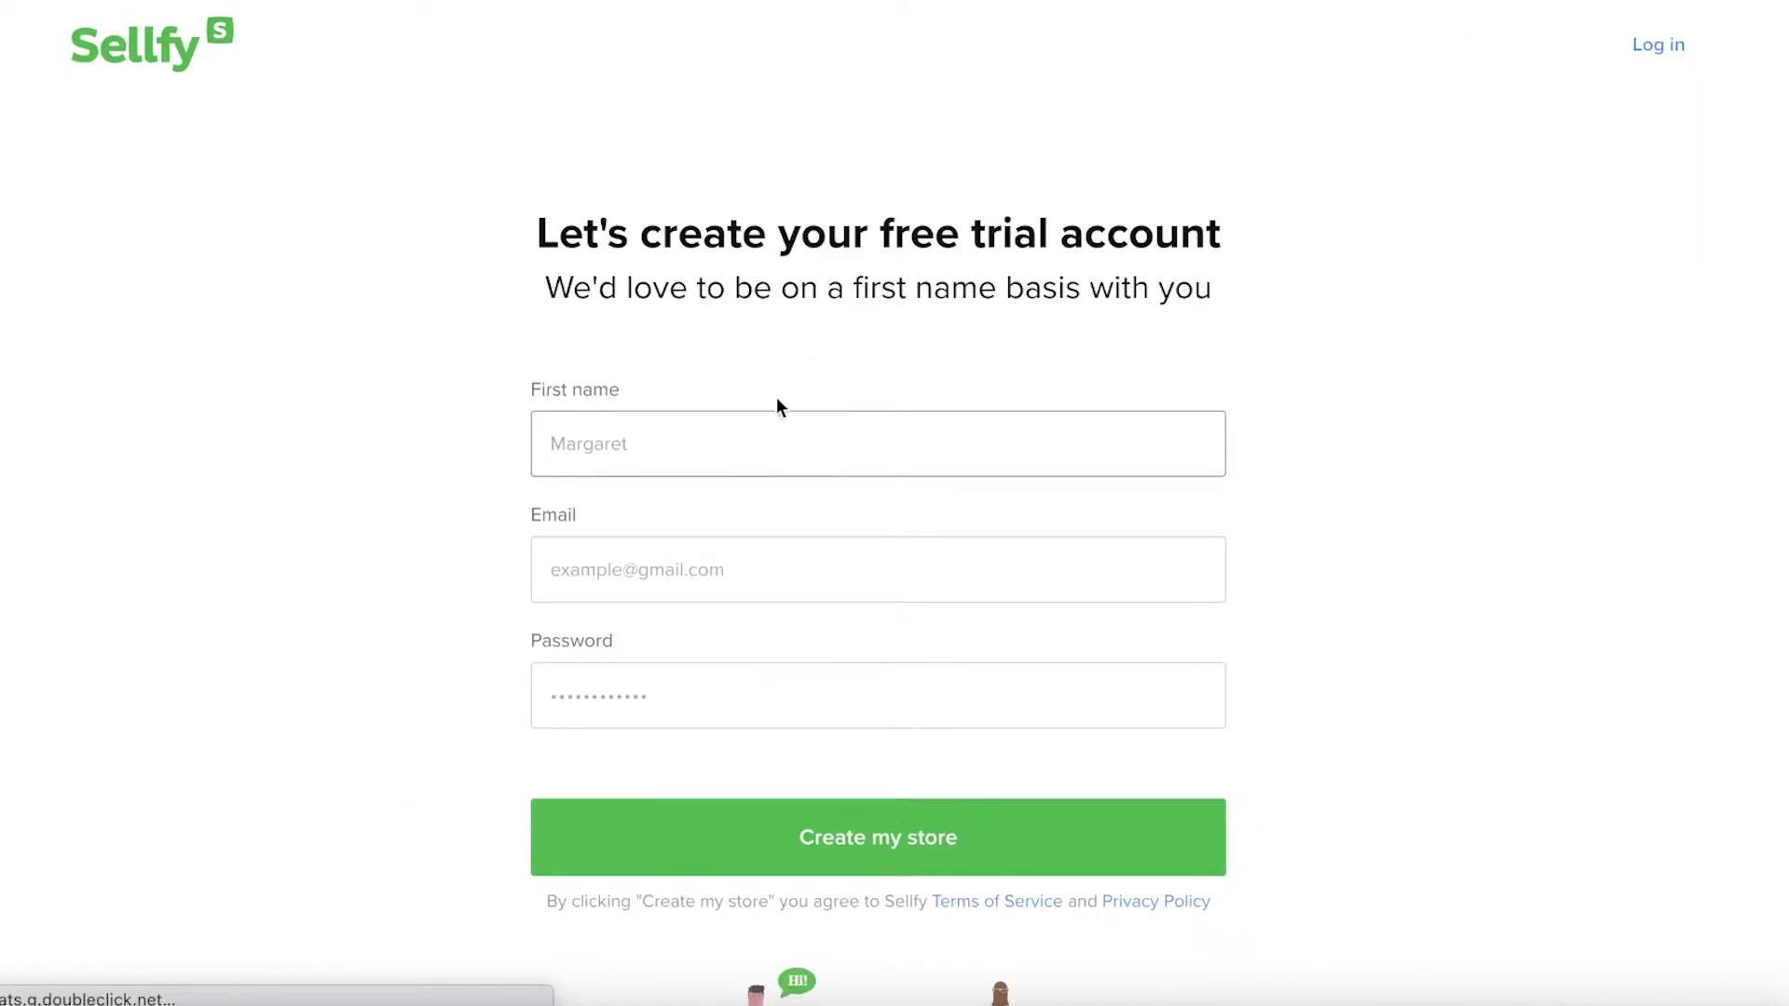
# Create the trial account with a first name, a suggested e-mail address and a password
pyautogui.scroll(-3, 779, 407)
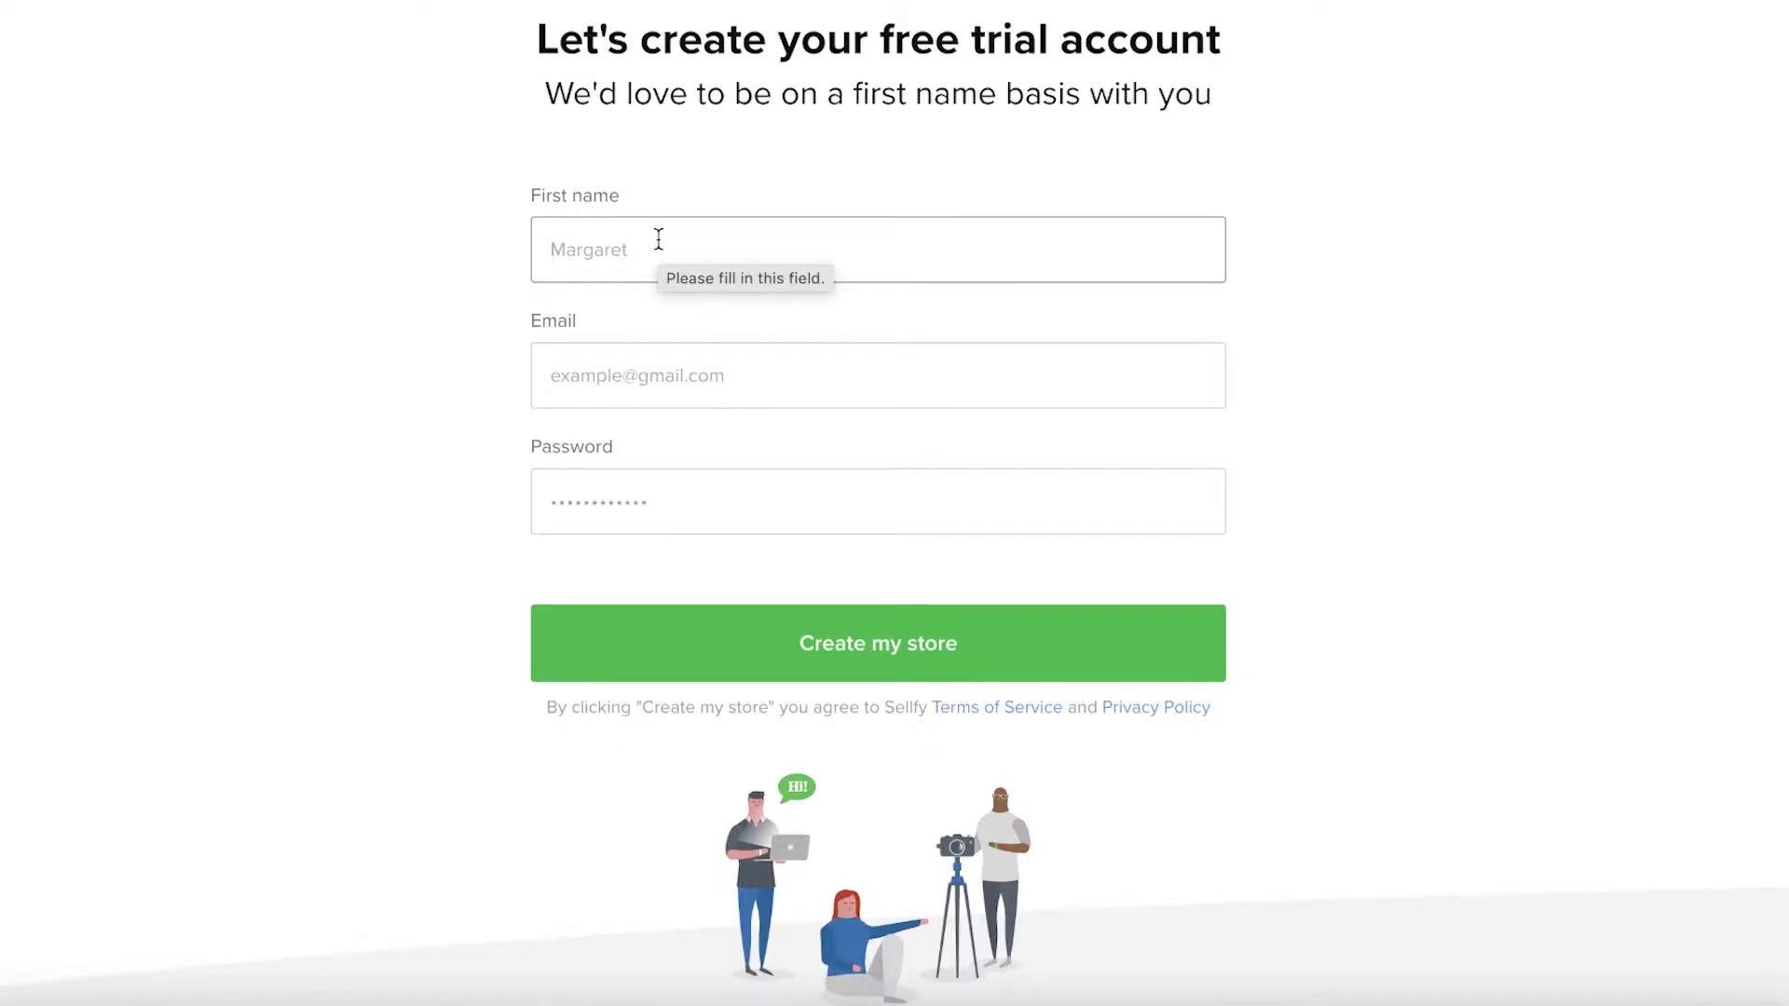
pyautogui.write('Jane Doe')
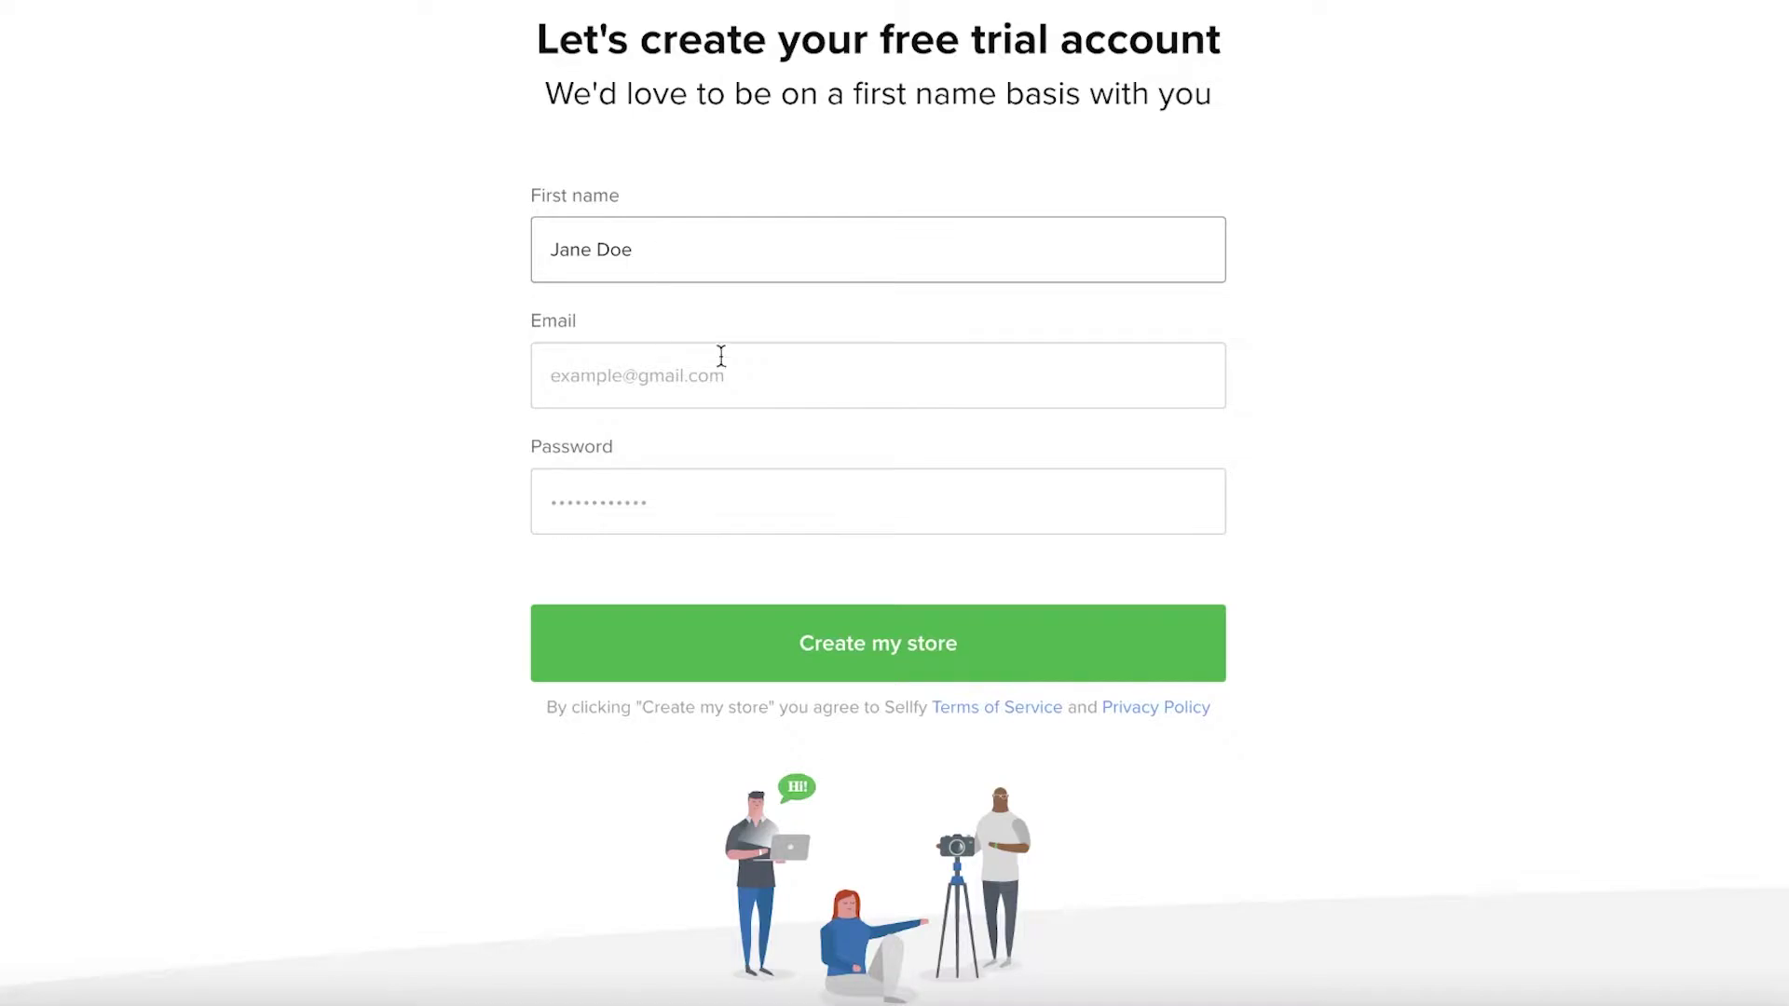
pyautogui.click(721, 355)
pyautogui.write('wea')
pyautogui.click(746, 447)
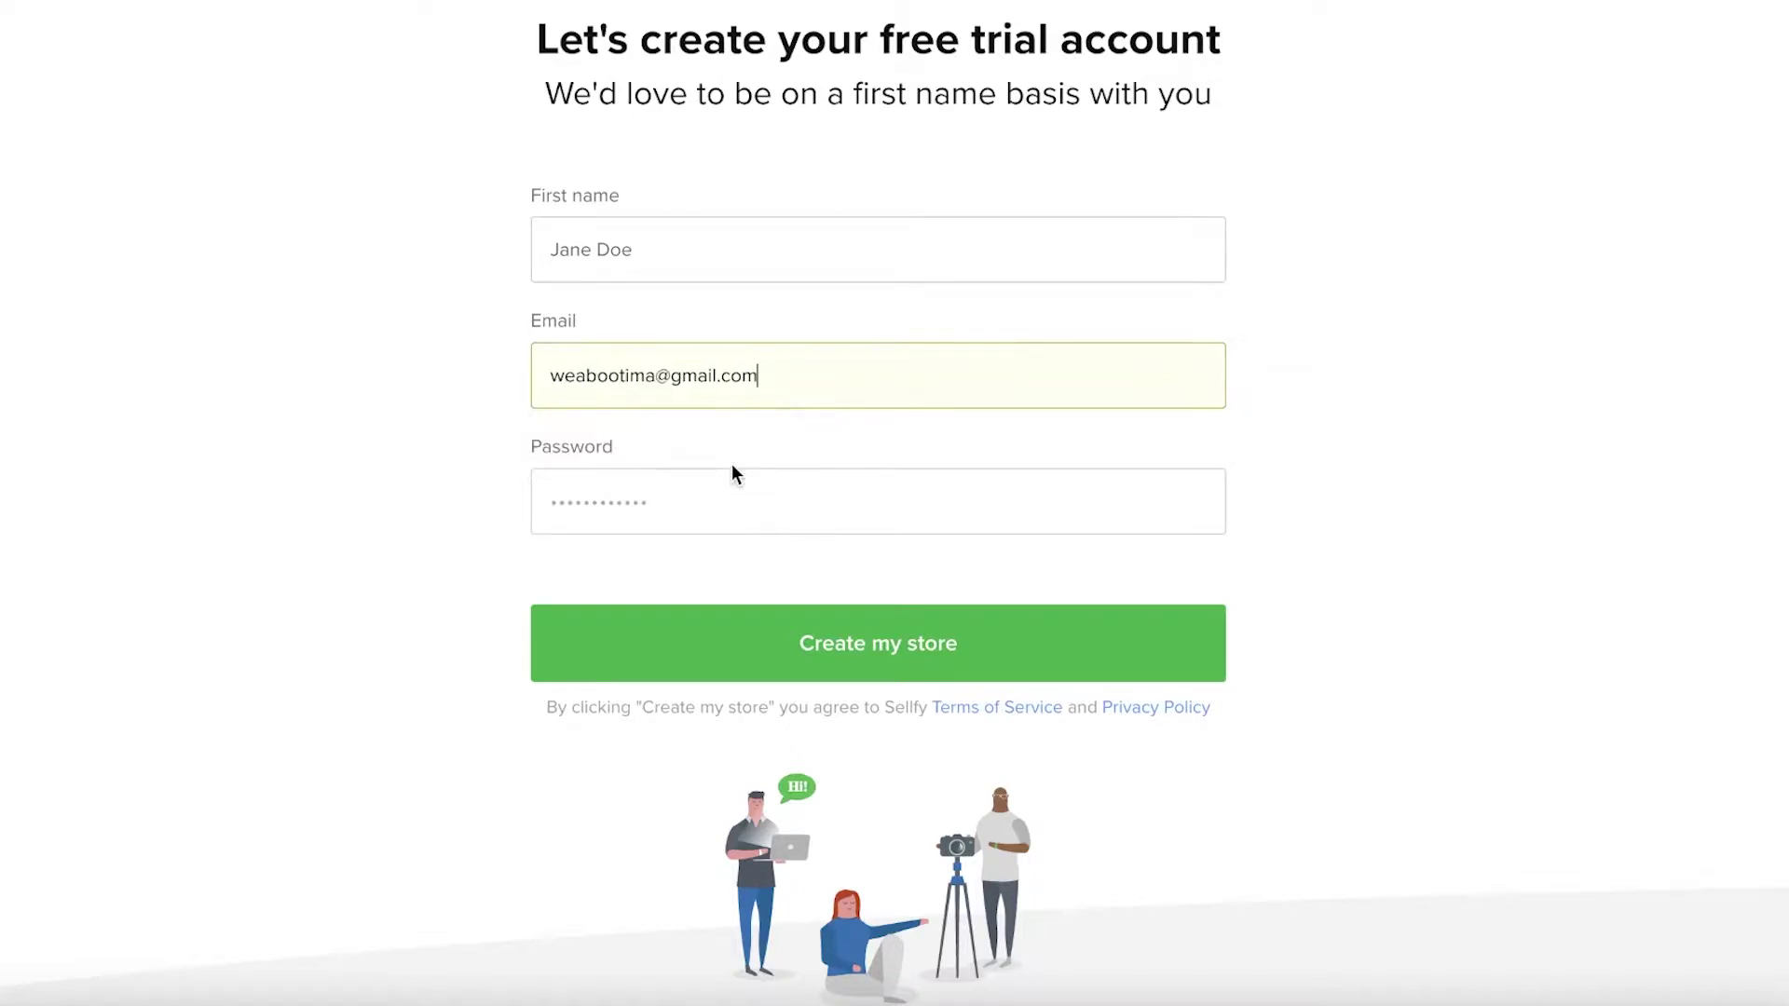
pyautogui.click(722, 494)
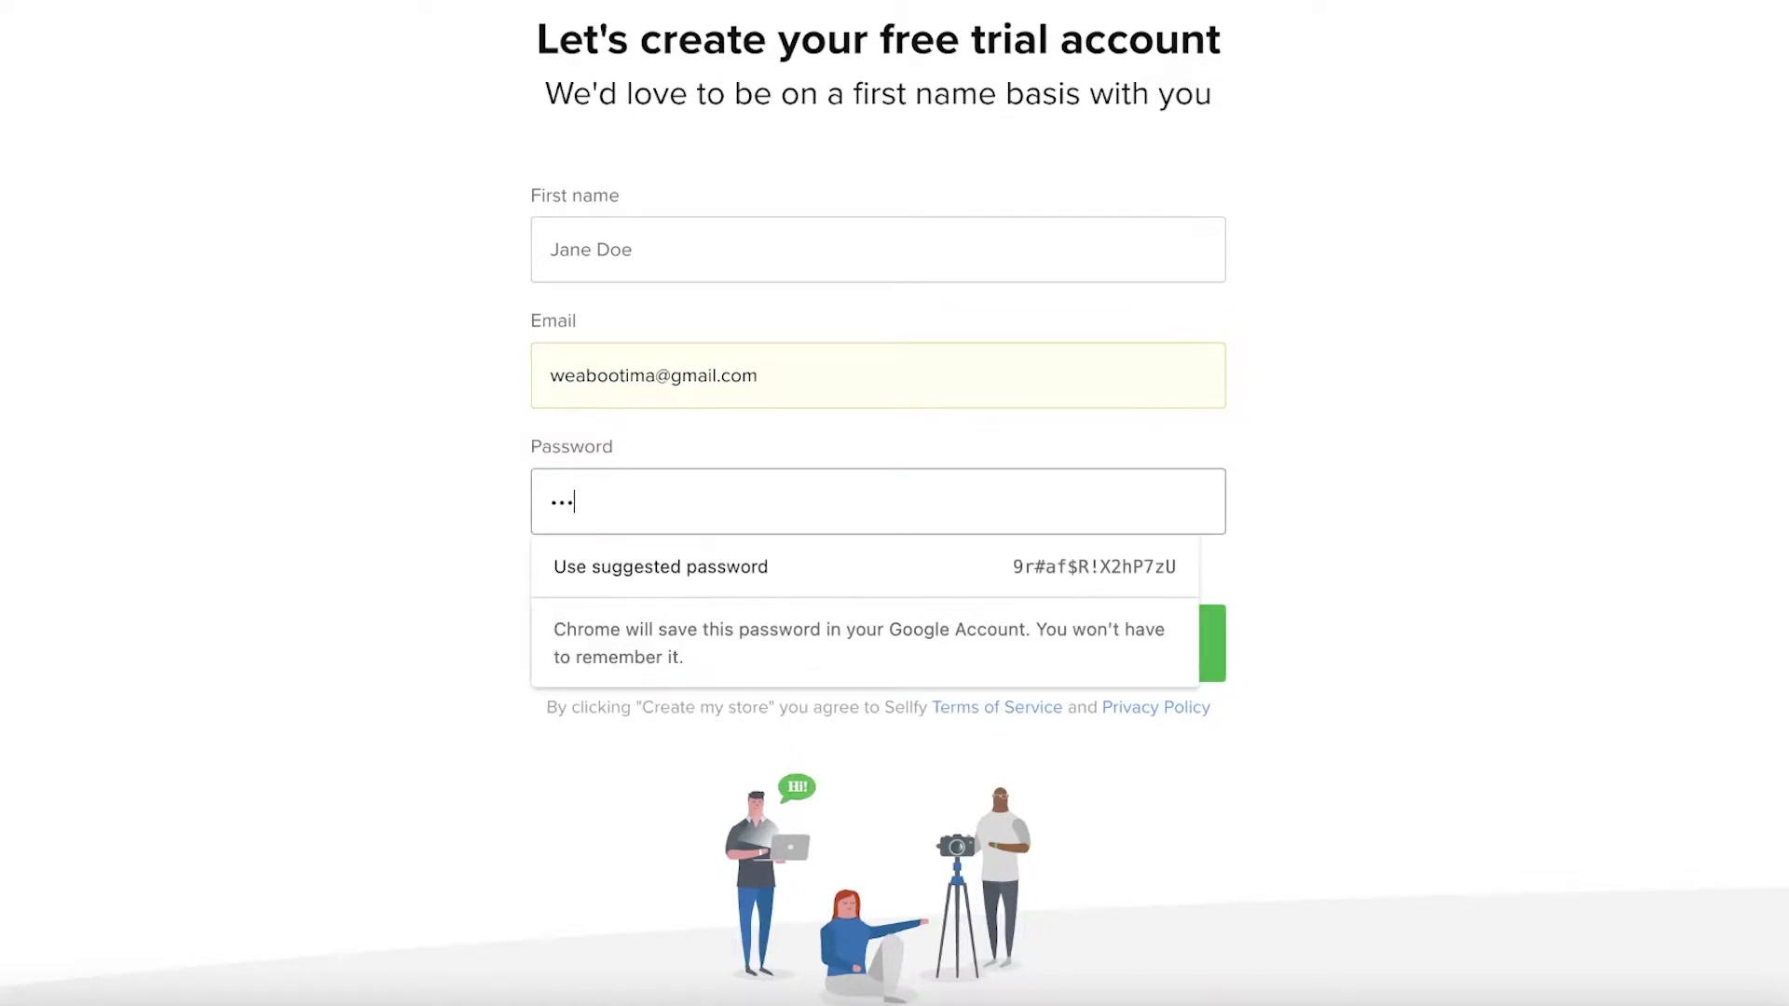
pyautogui.write('••••••')
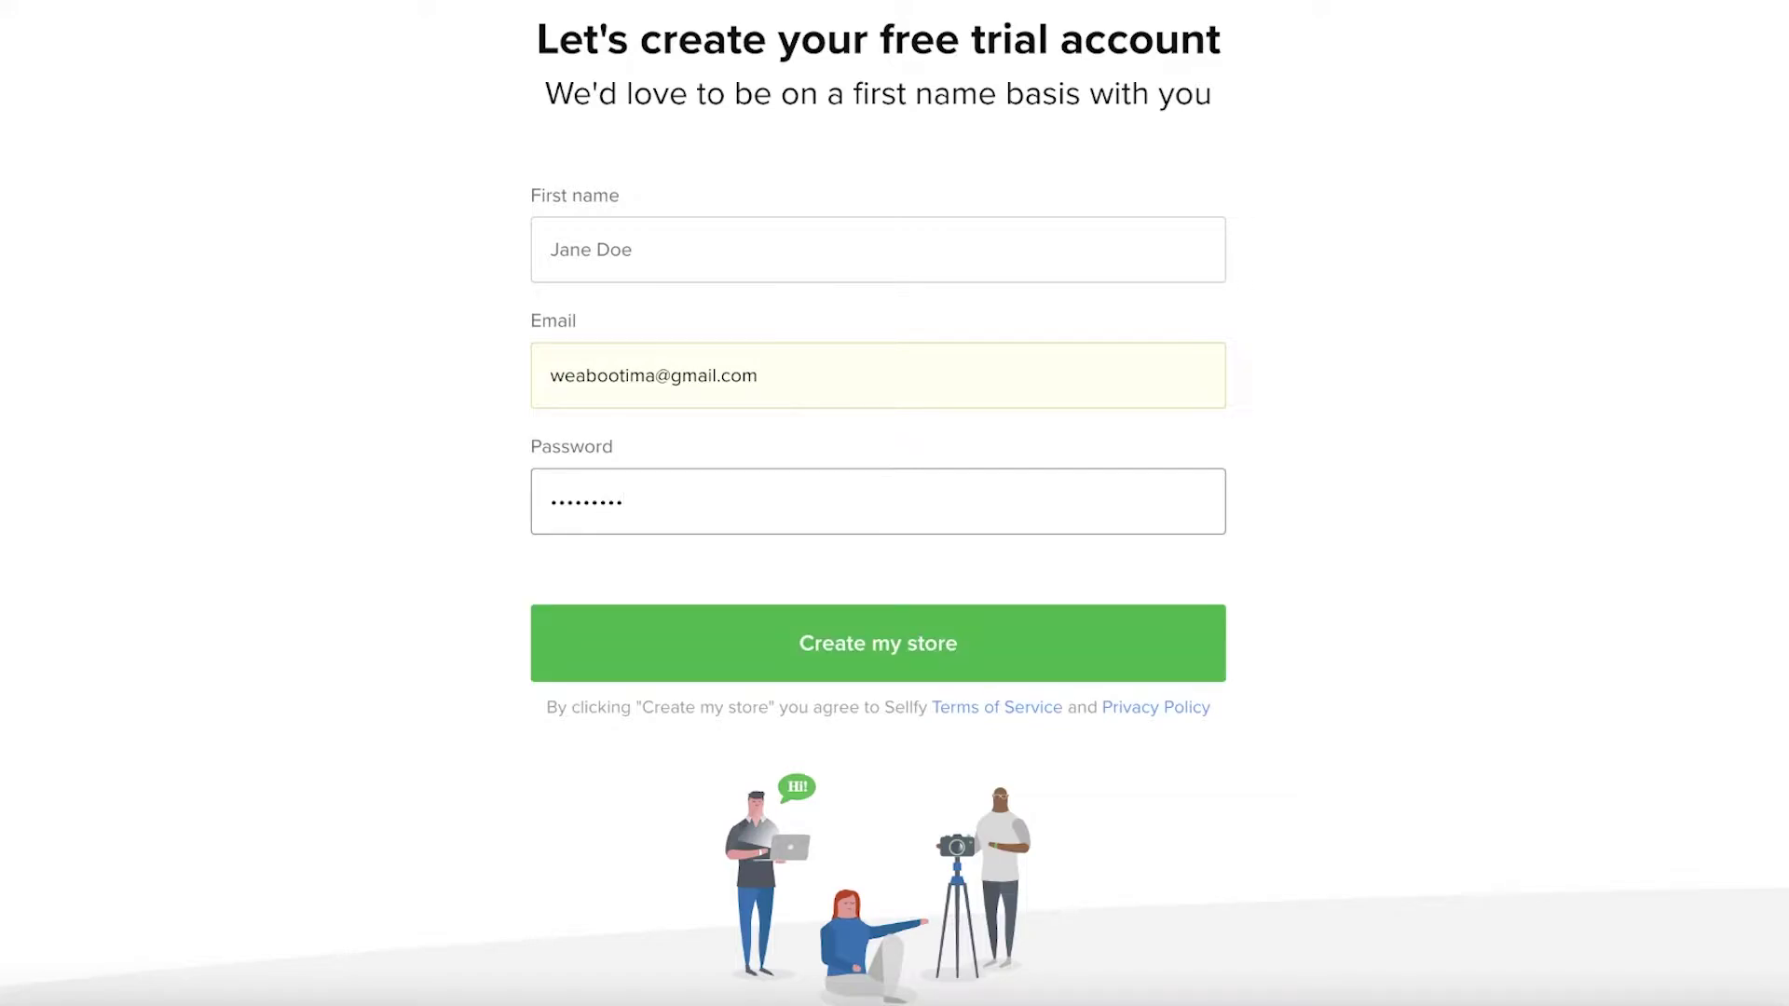
pyautogui.press('Return')
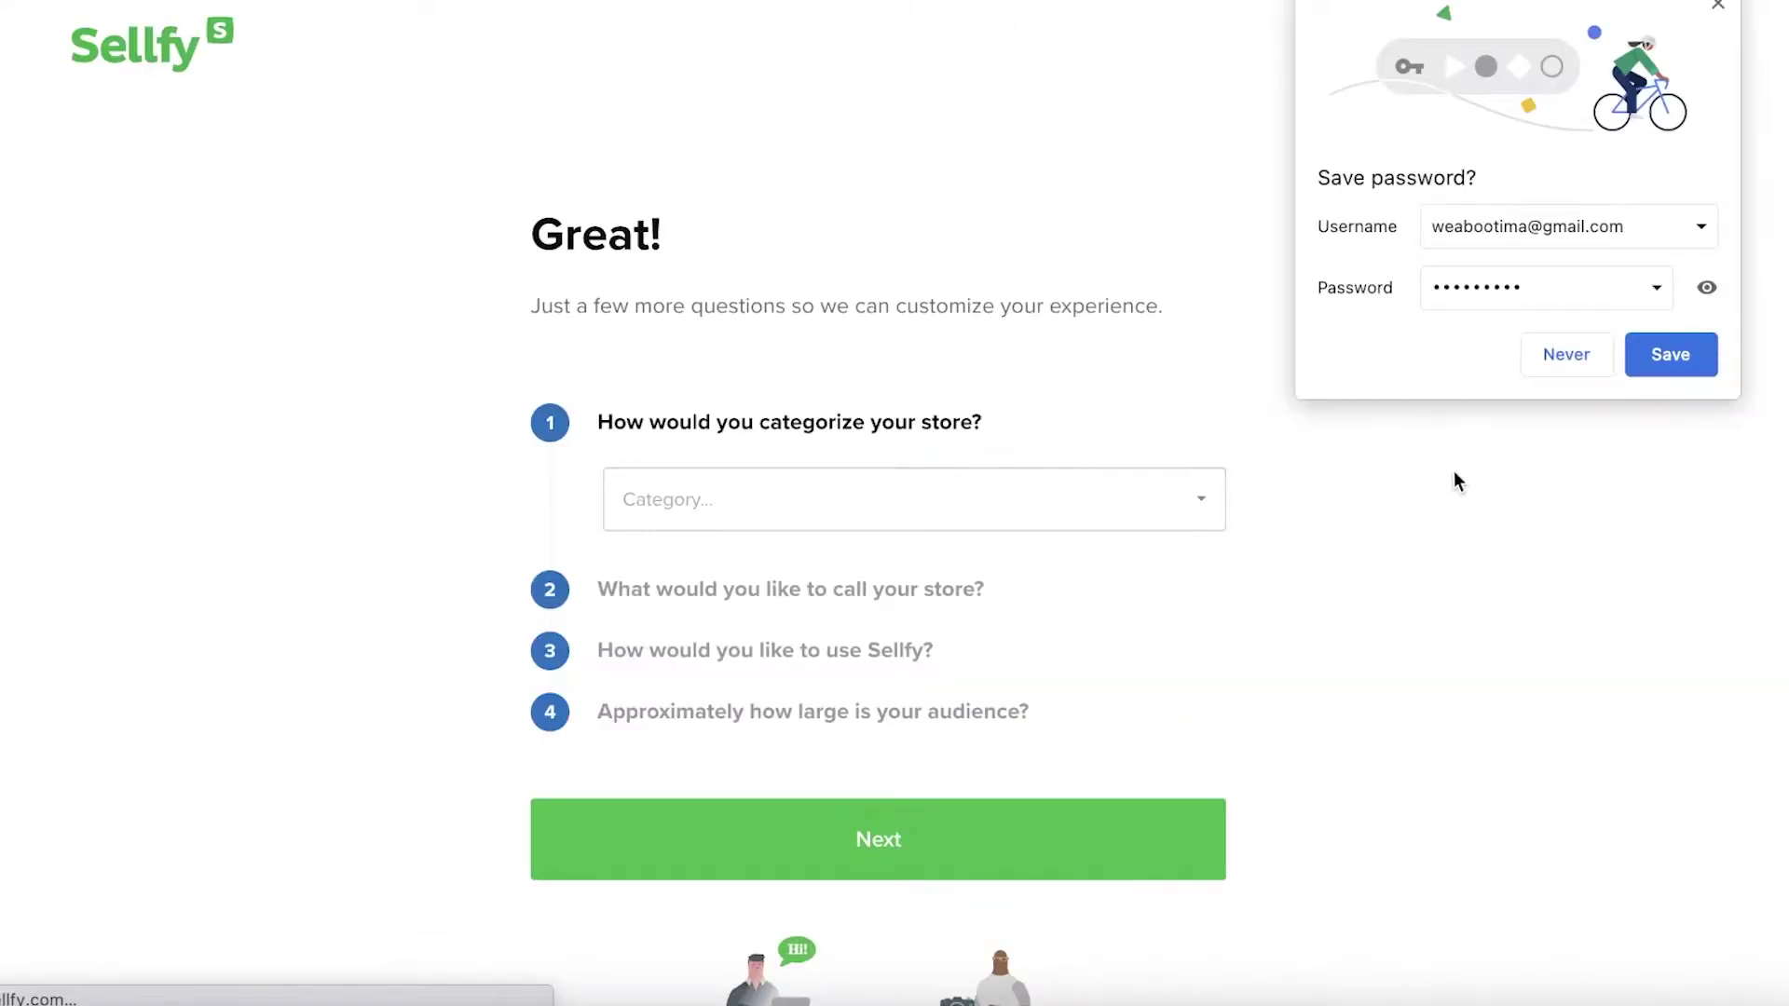
# Dismiss the browser's password prompt and choose Clothing & Accessories as the store category
pyautogui.click(1567, 354)
pyautogui.click(792, 499)
pyautogui.scroll(-2, 659, 731)
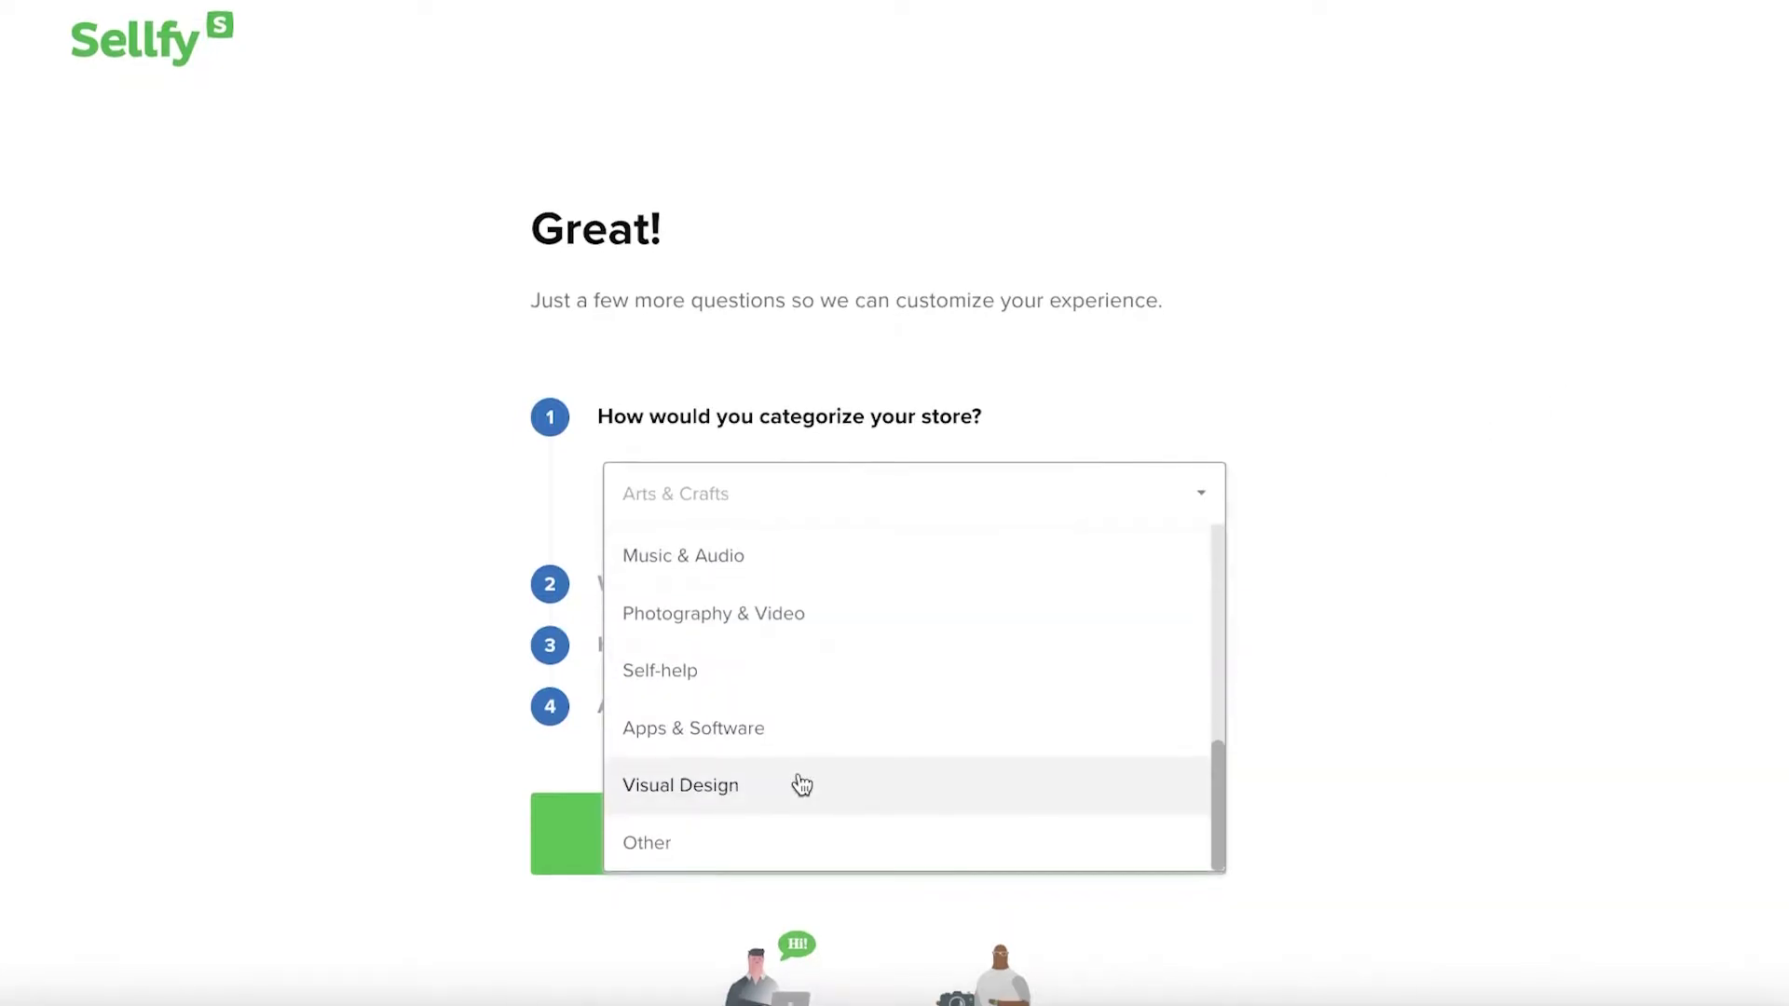
pyautogui.scroll(4, 719, 707)
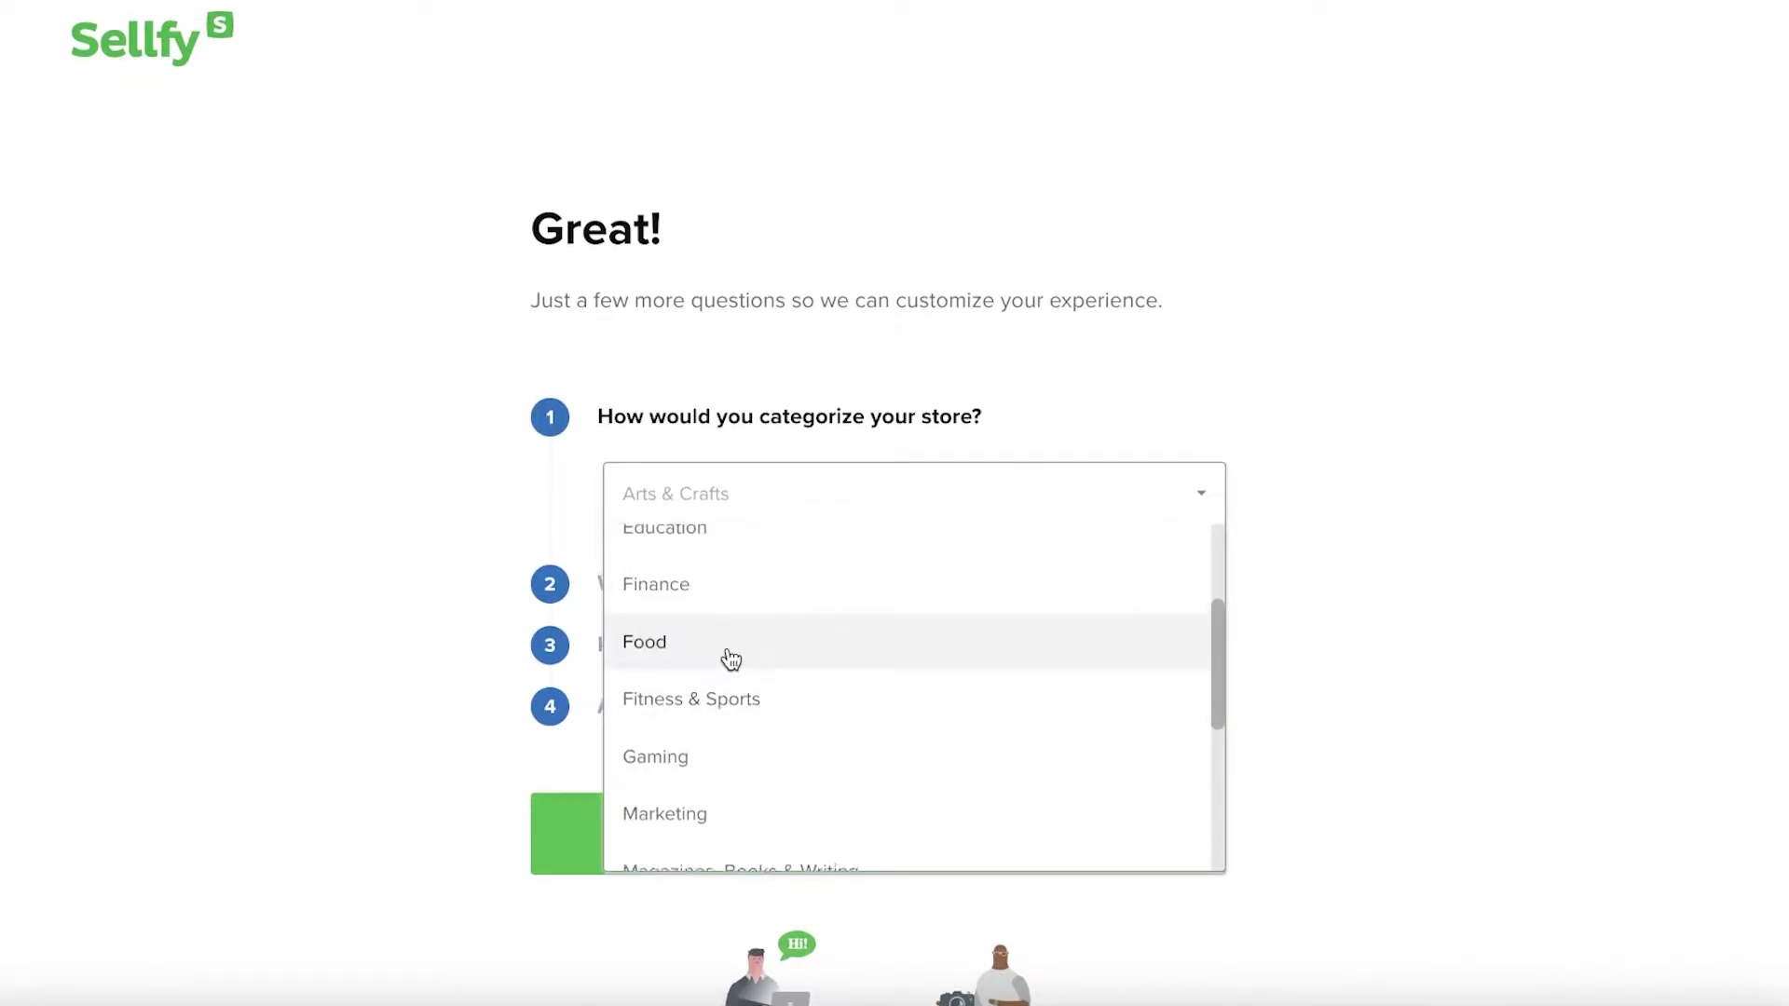
pyautogui.scroll(2, 727, 683)
pyautogui.click(738, 617)
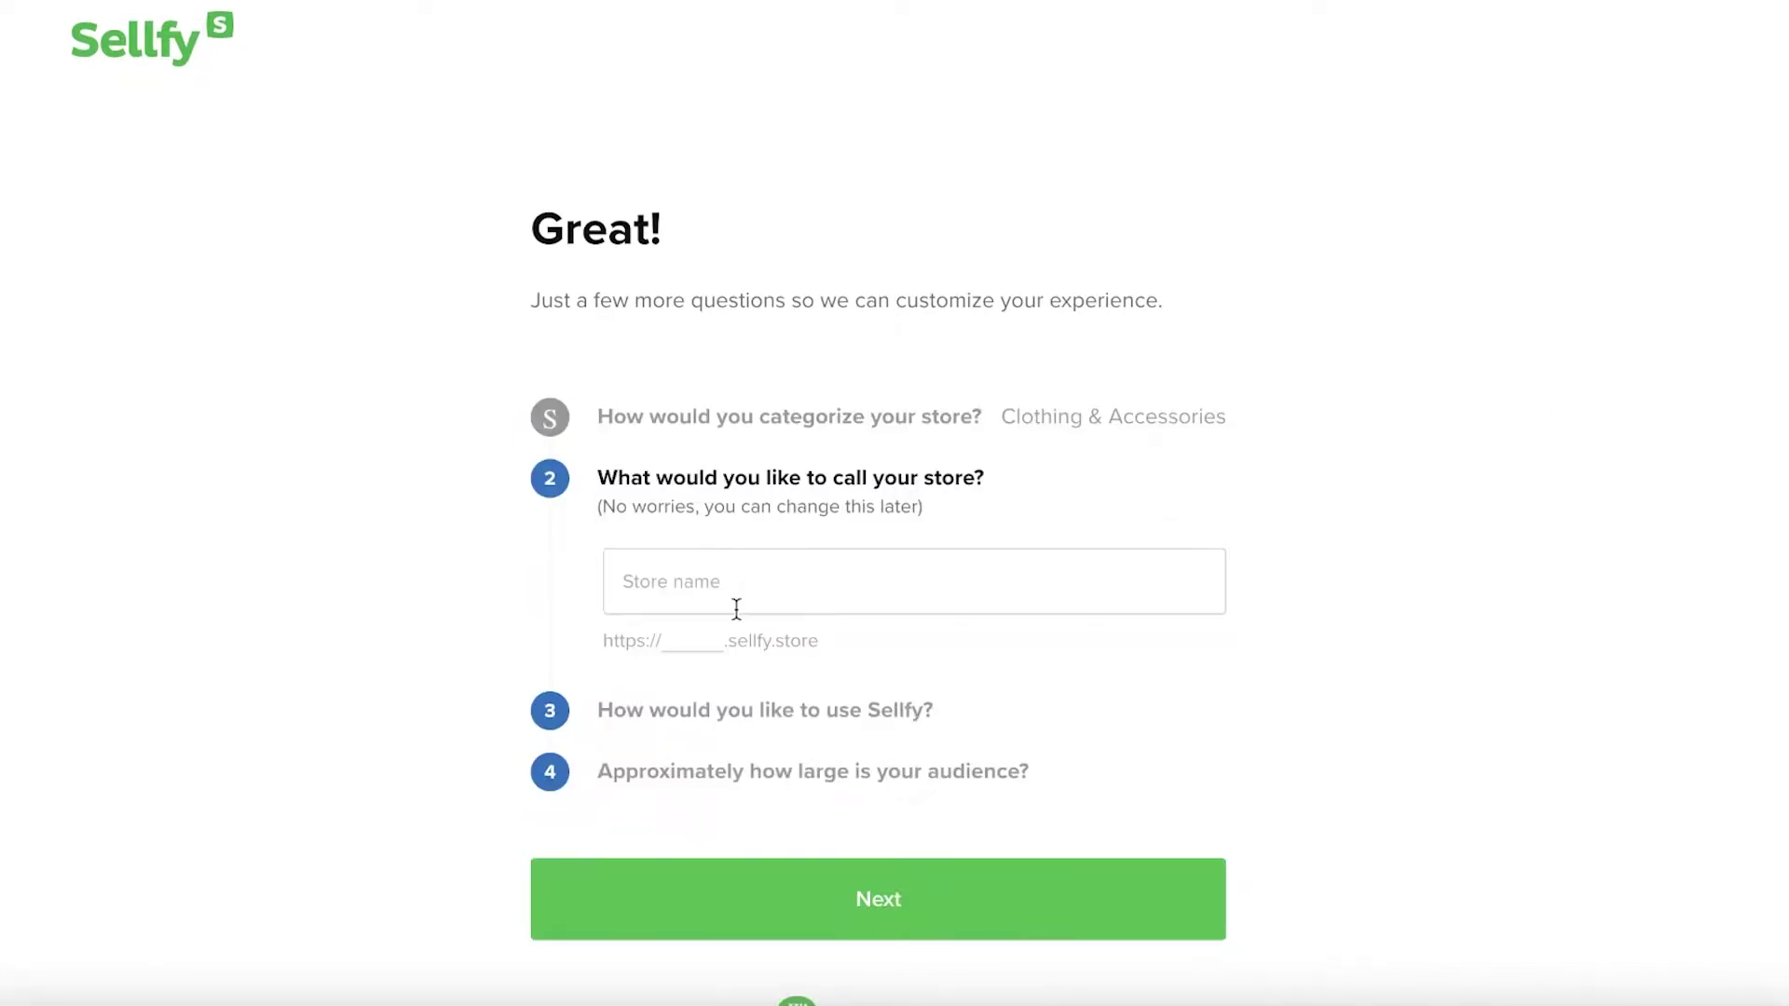
# Name the store Janesfashion, pick a Sellfy storefront, audience under 1000, and start the trial
pyautogui.click(1056, 582)
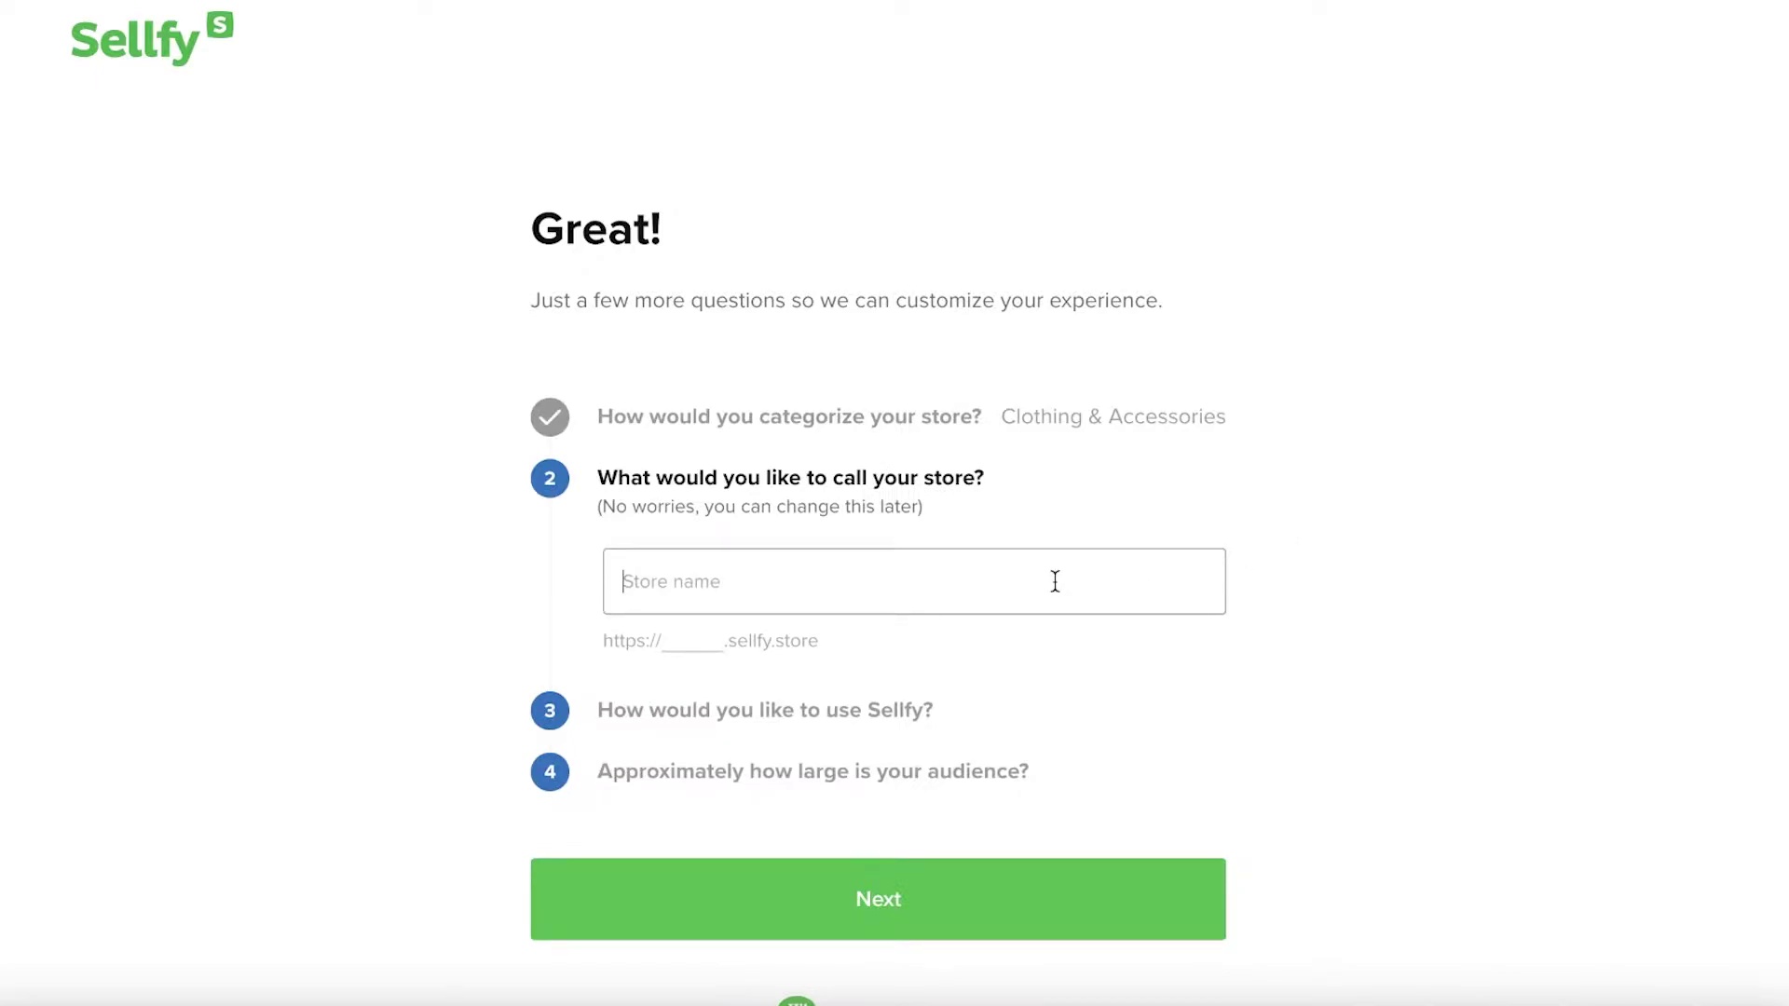
pyautogui.write('Ja')
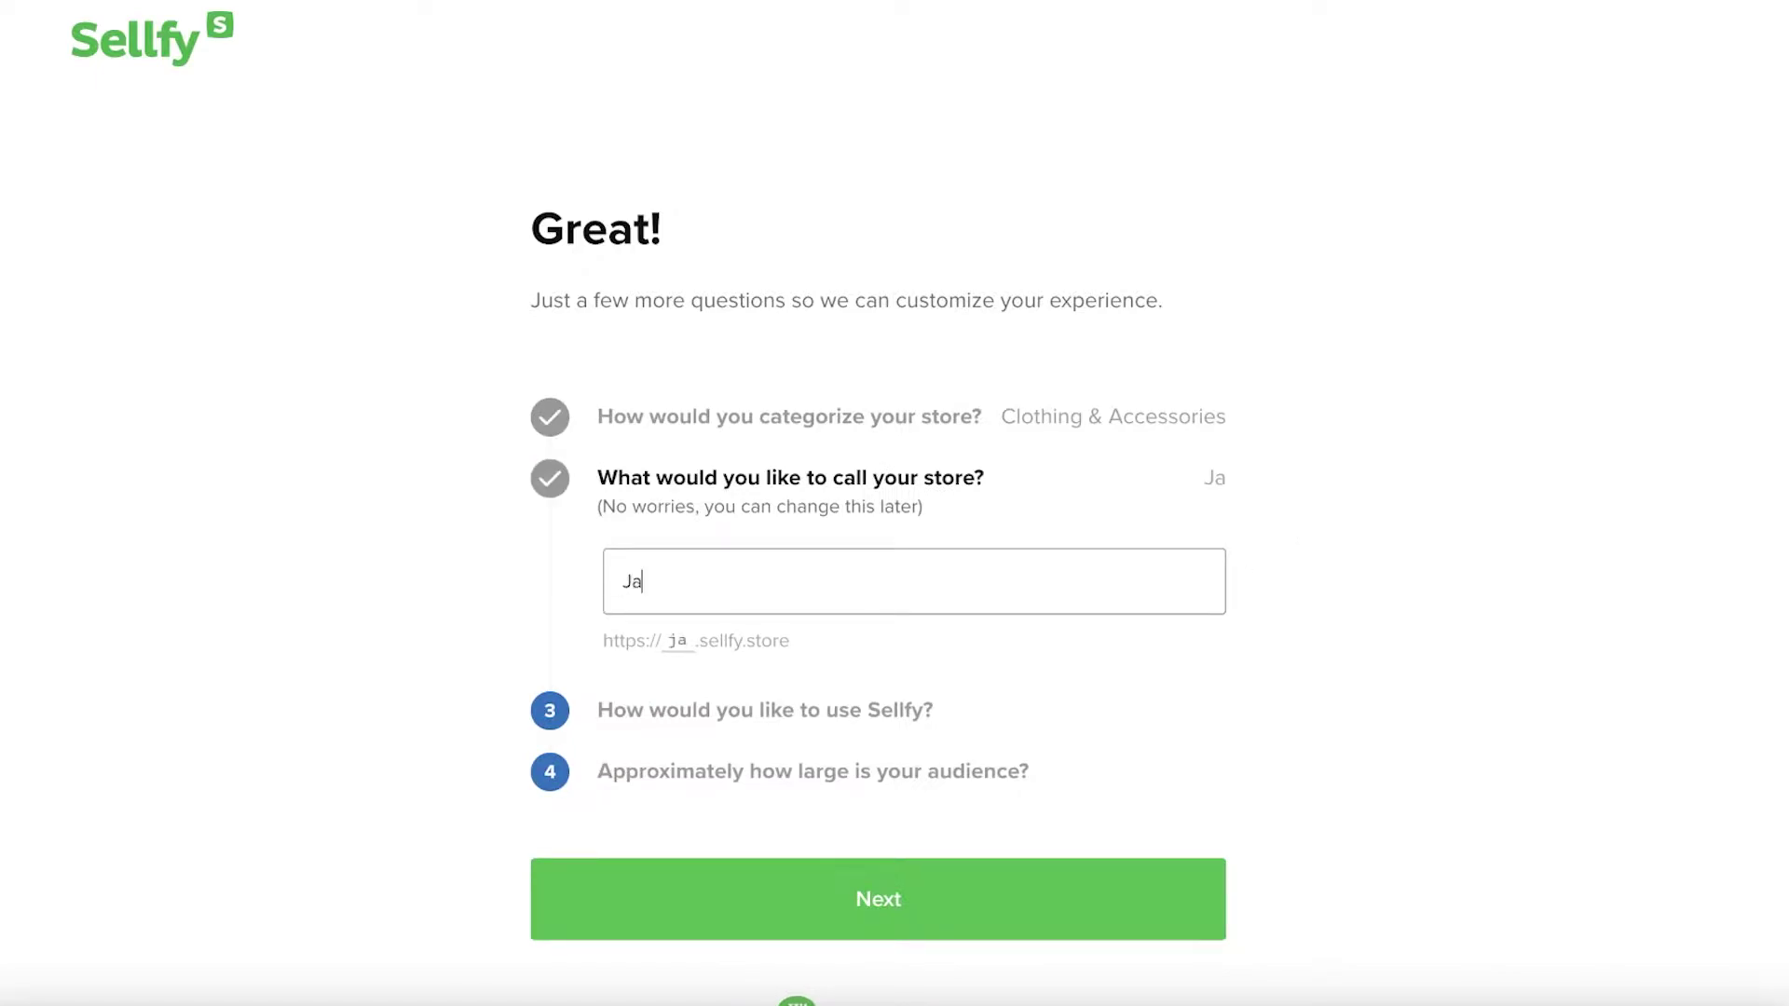
pyautogui.write('nesfashion')
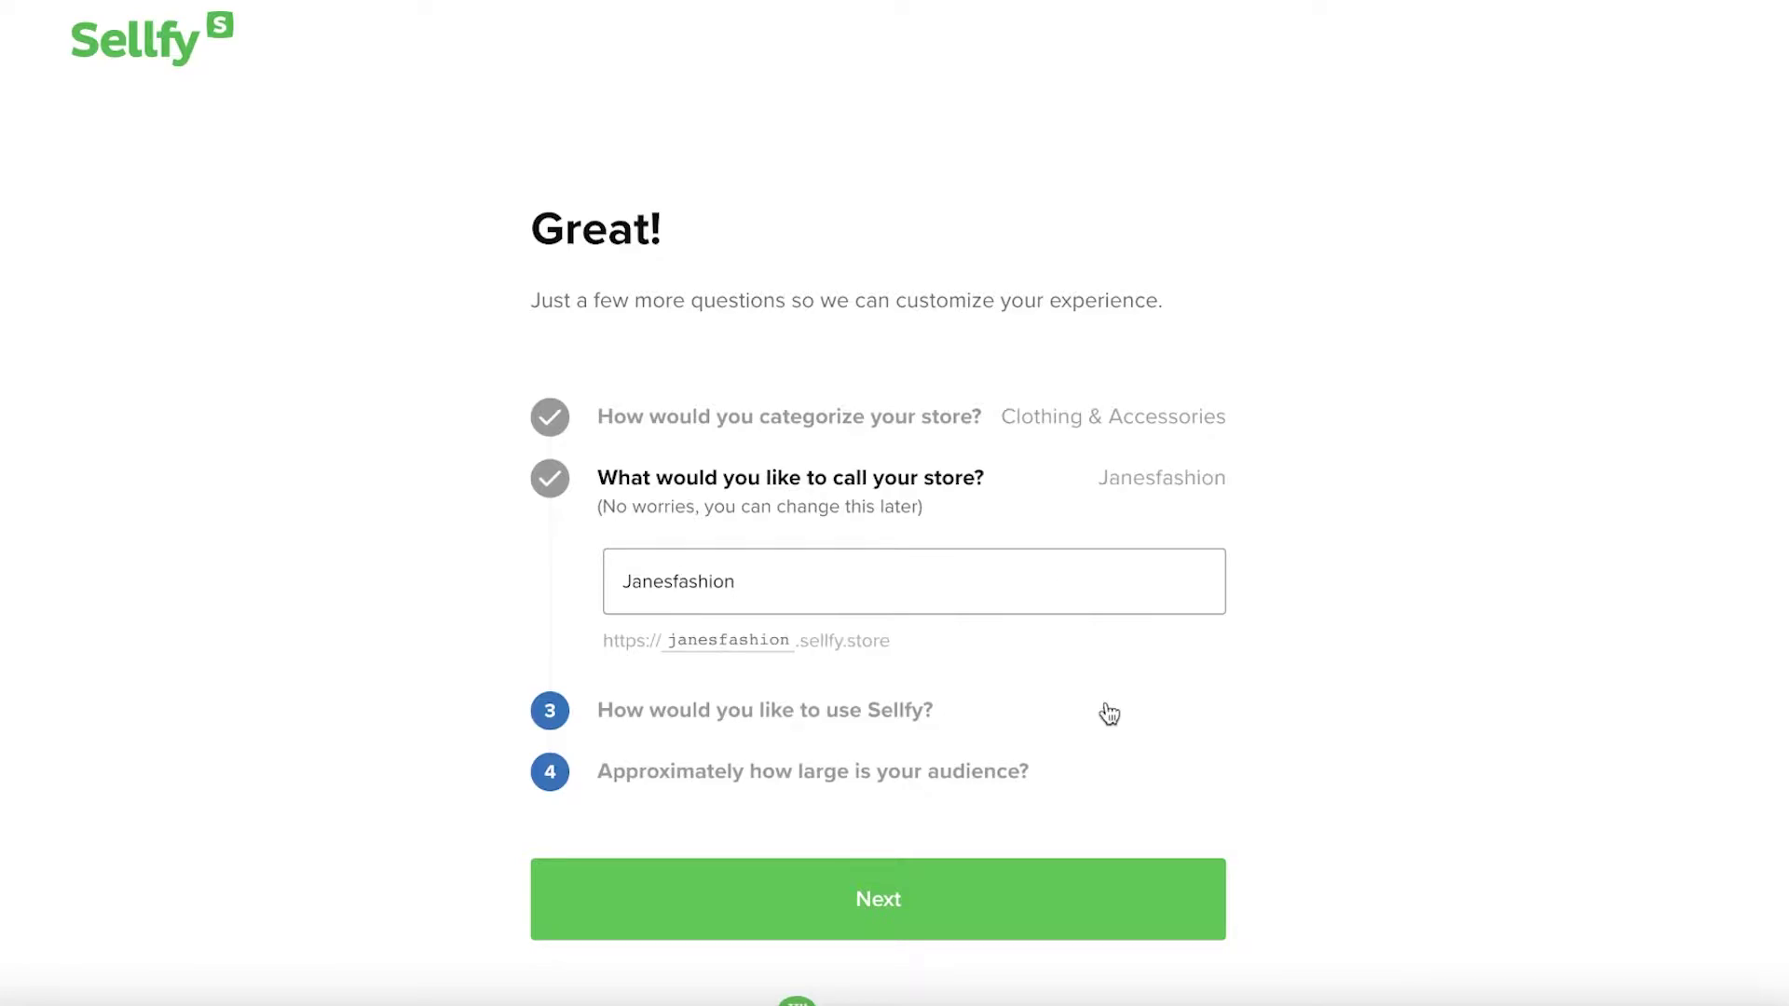
pyautogui.click(949, 906)
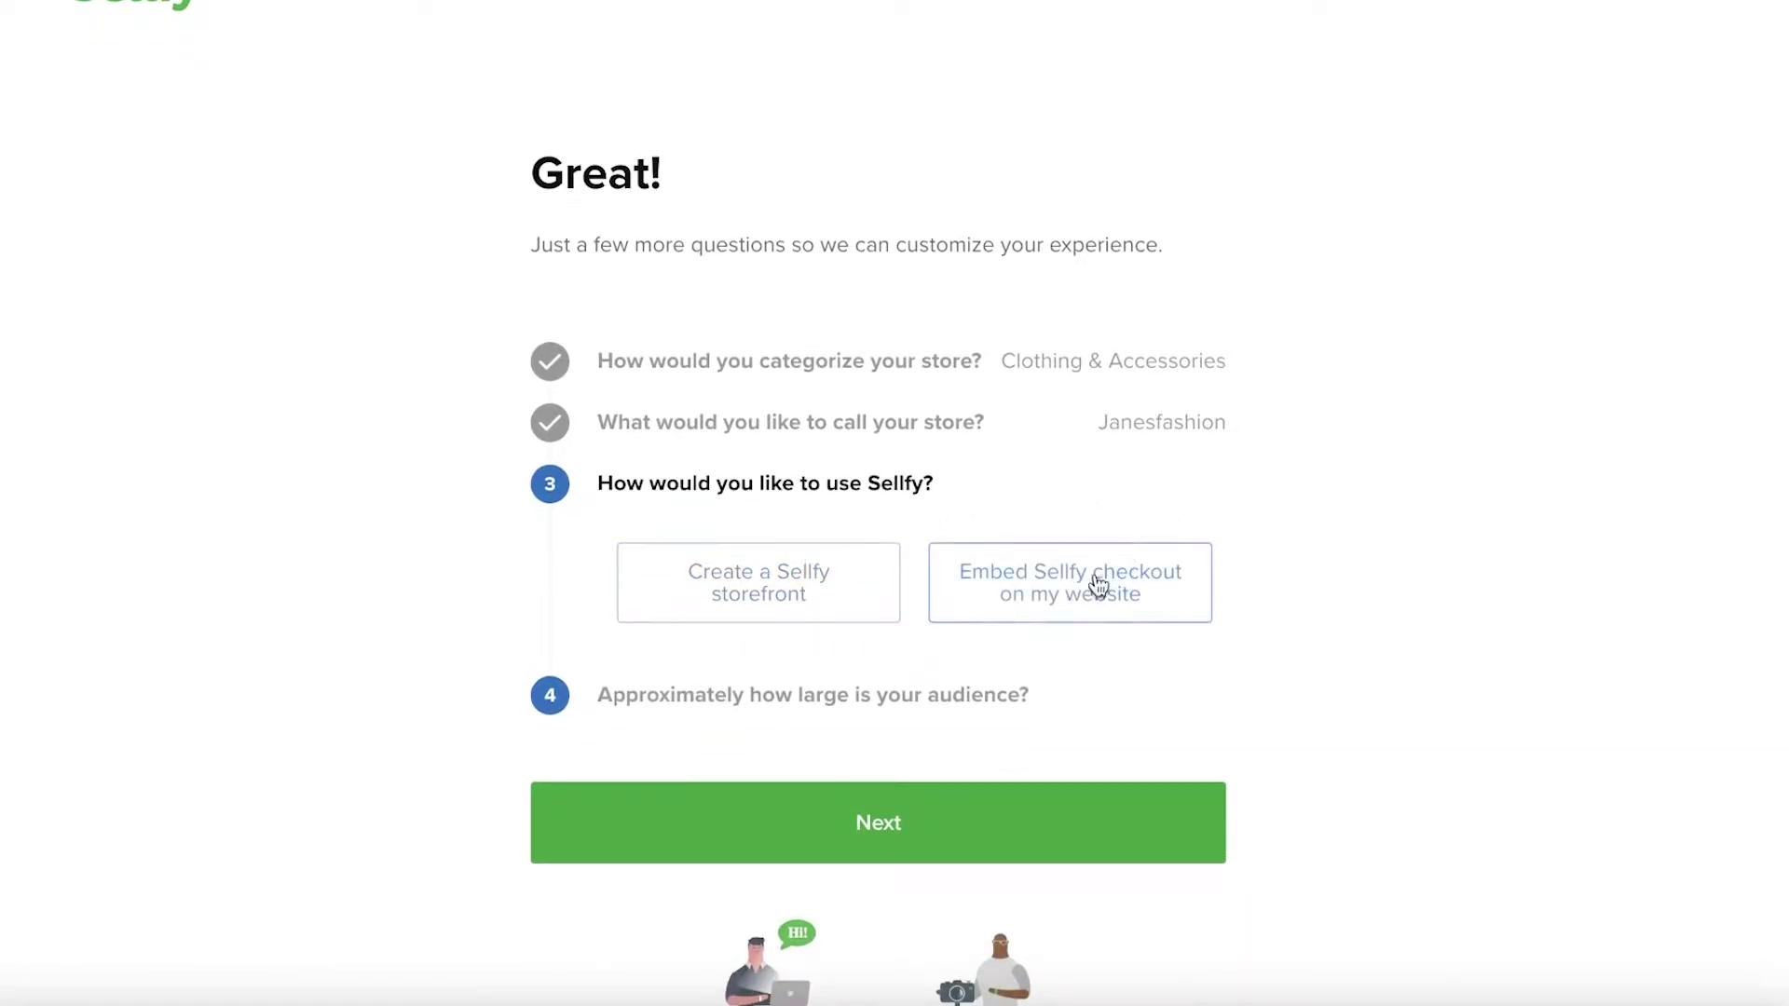
pyautogui.click(1035, 598)
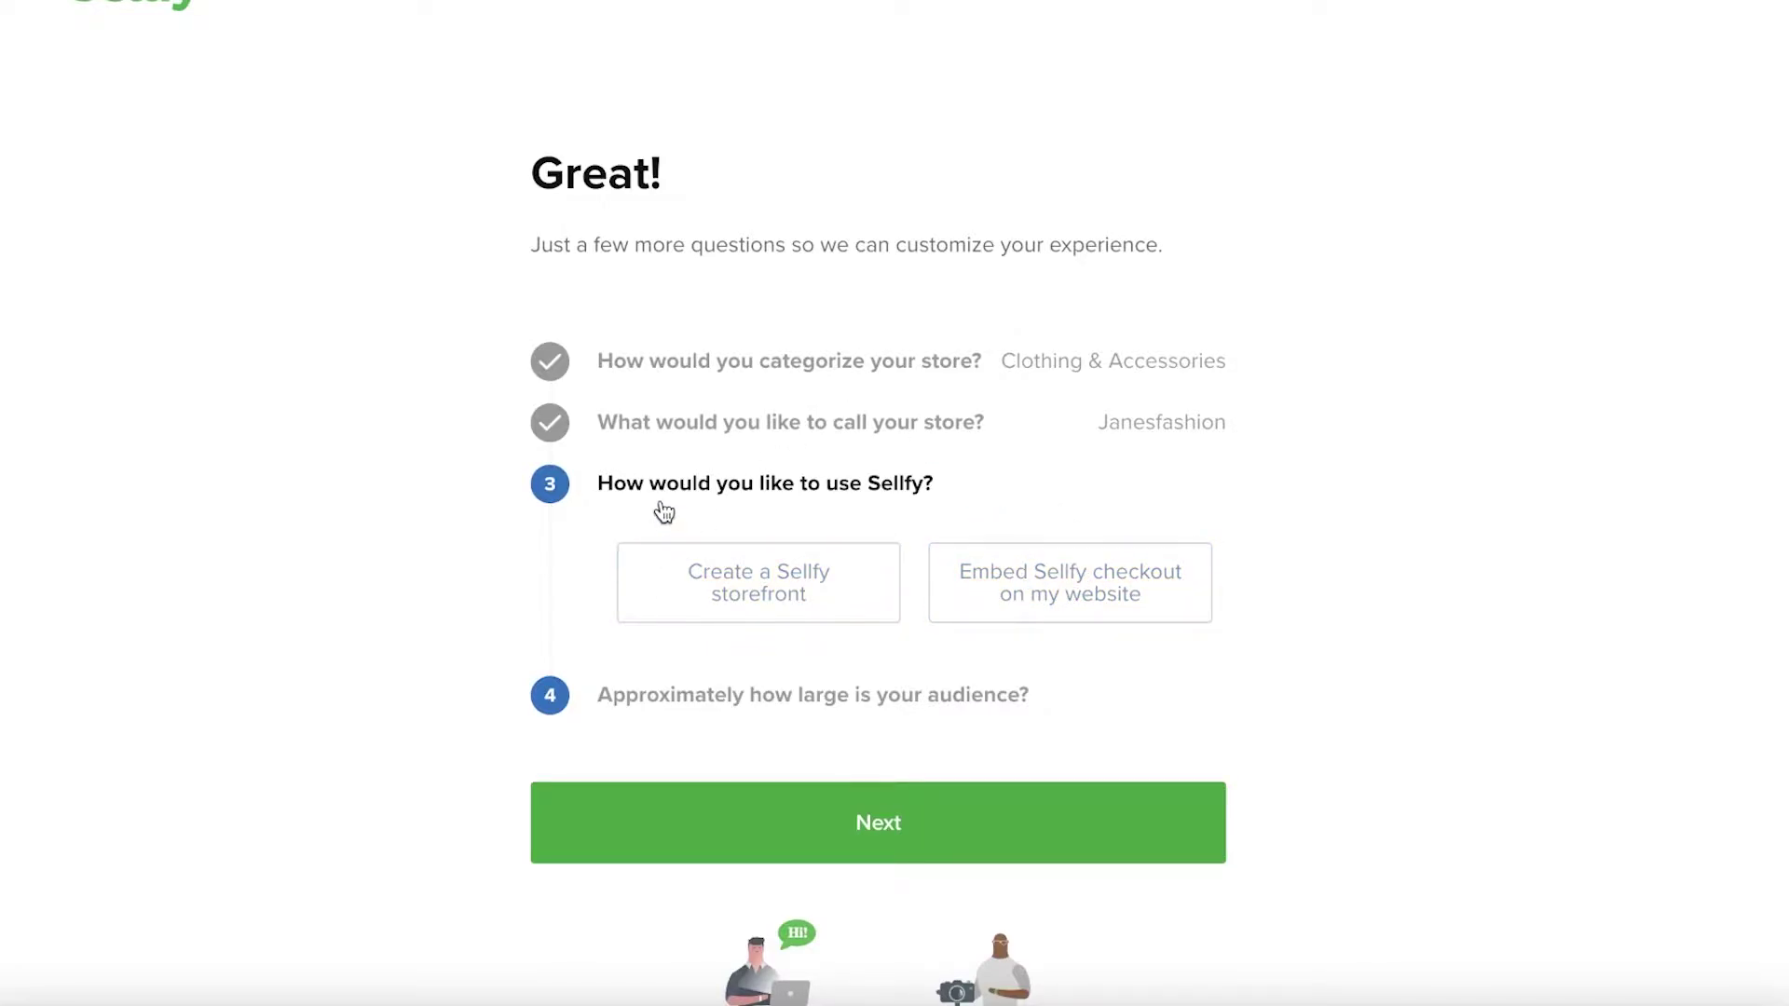
pyautogui.click(715, 604)
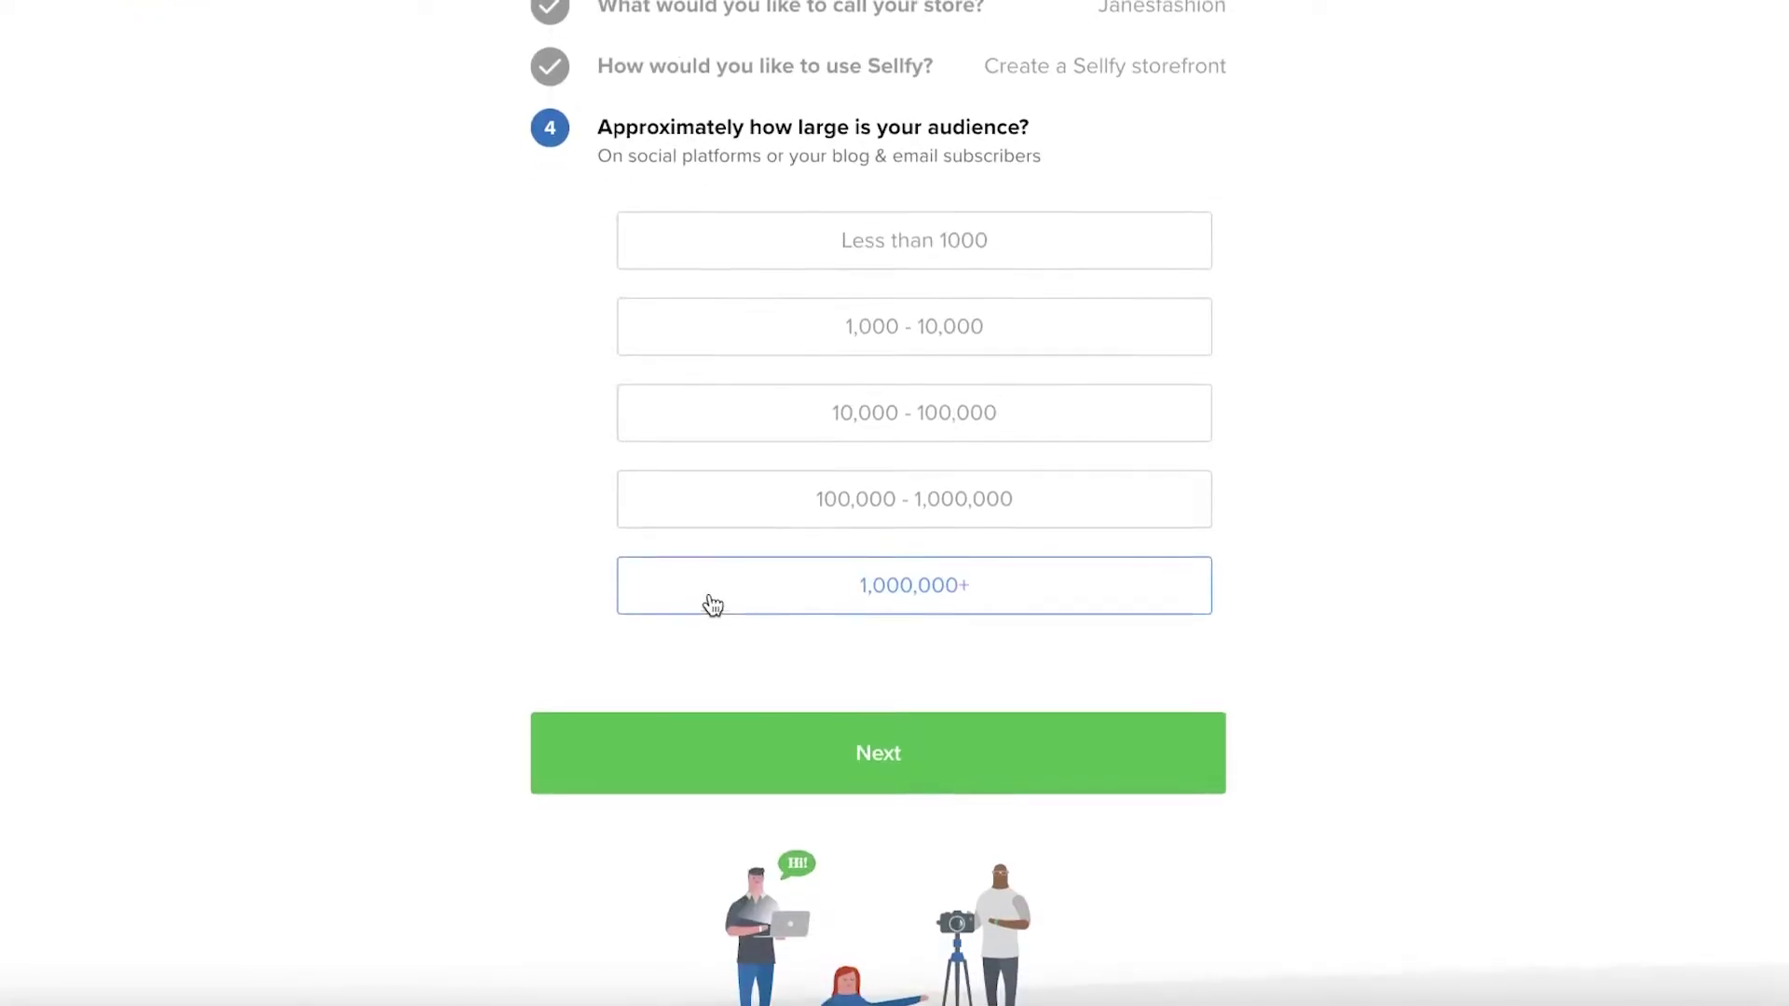
pyautogui.click(727, 247)
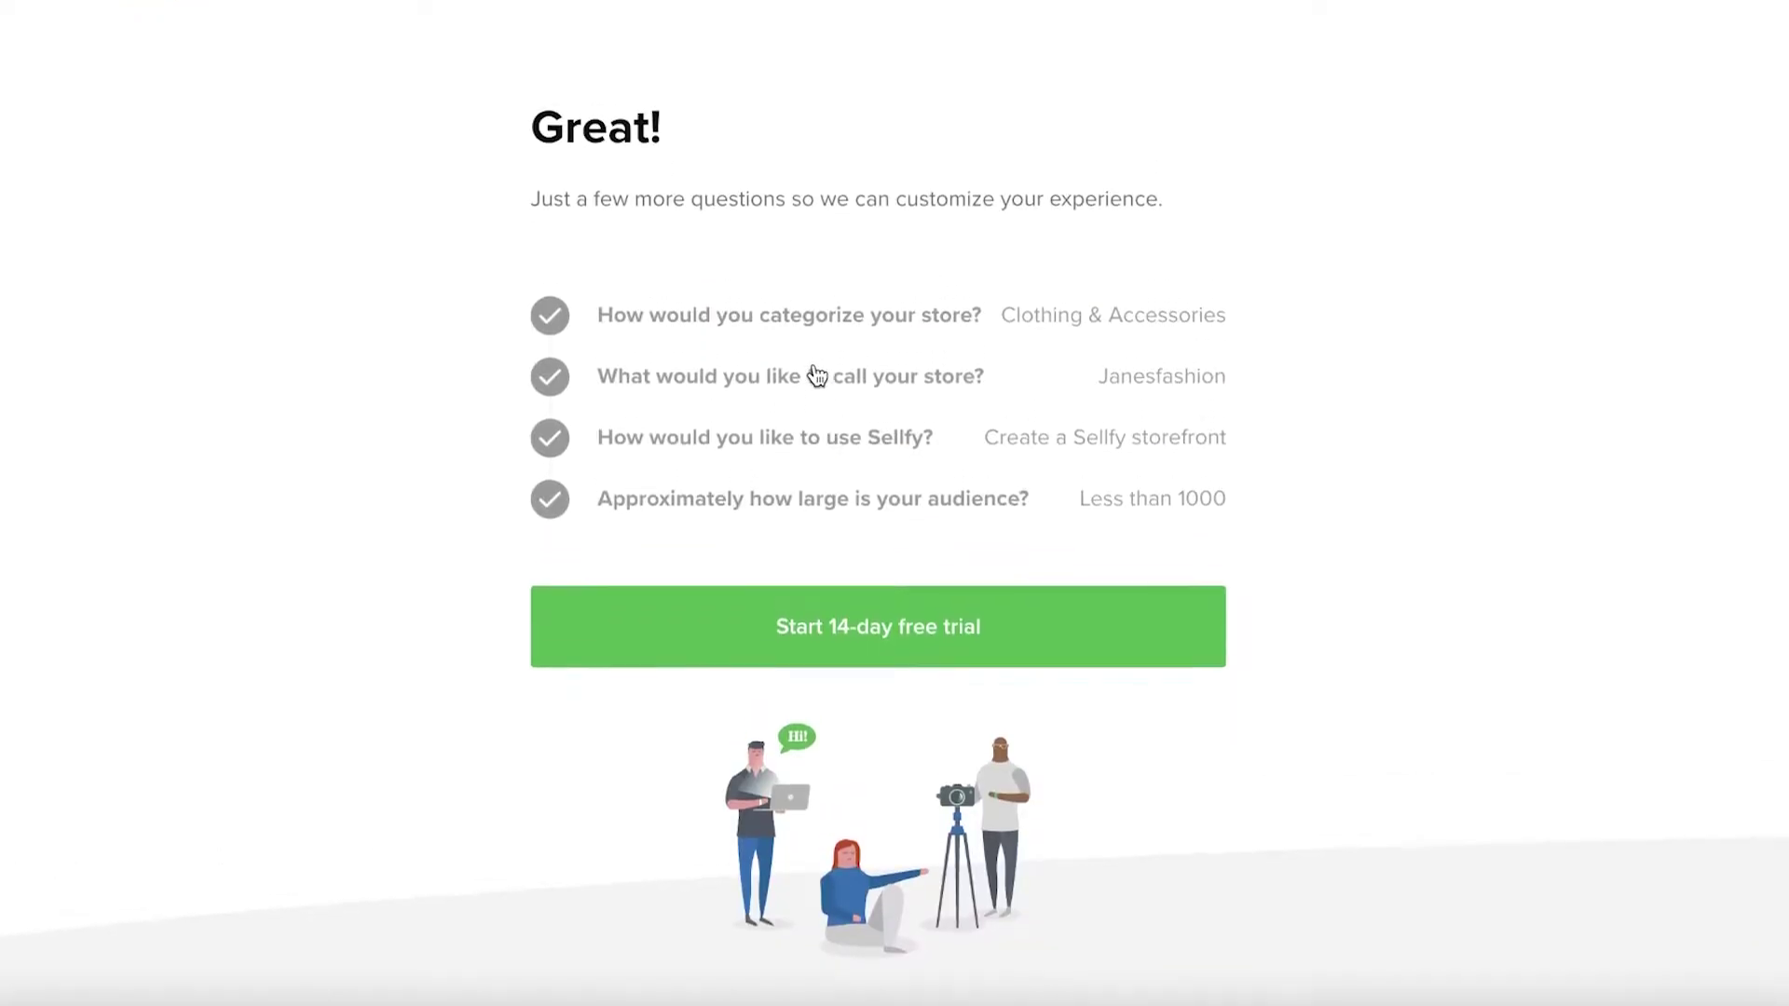
pyautogui.click(835, 637)
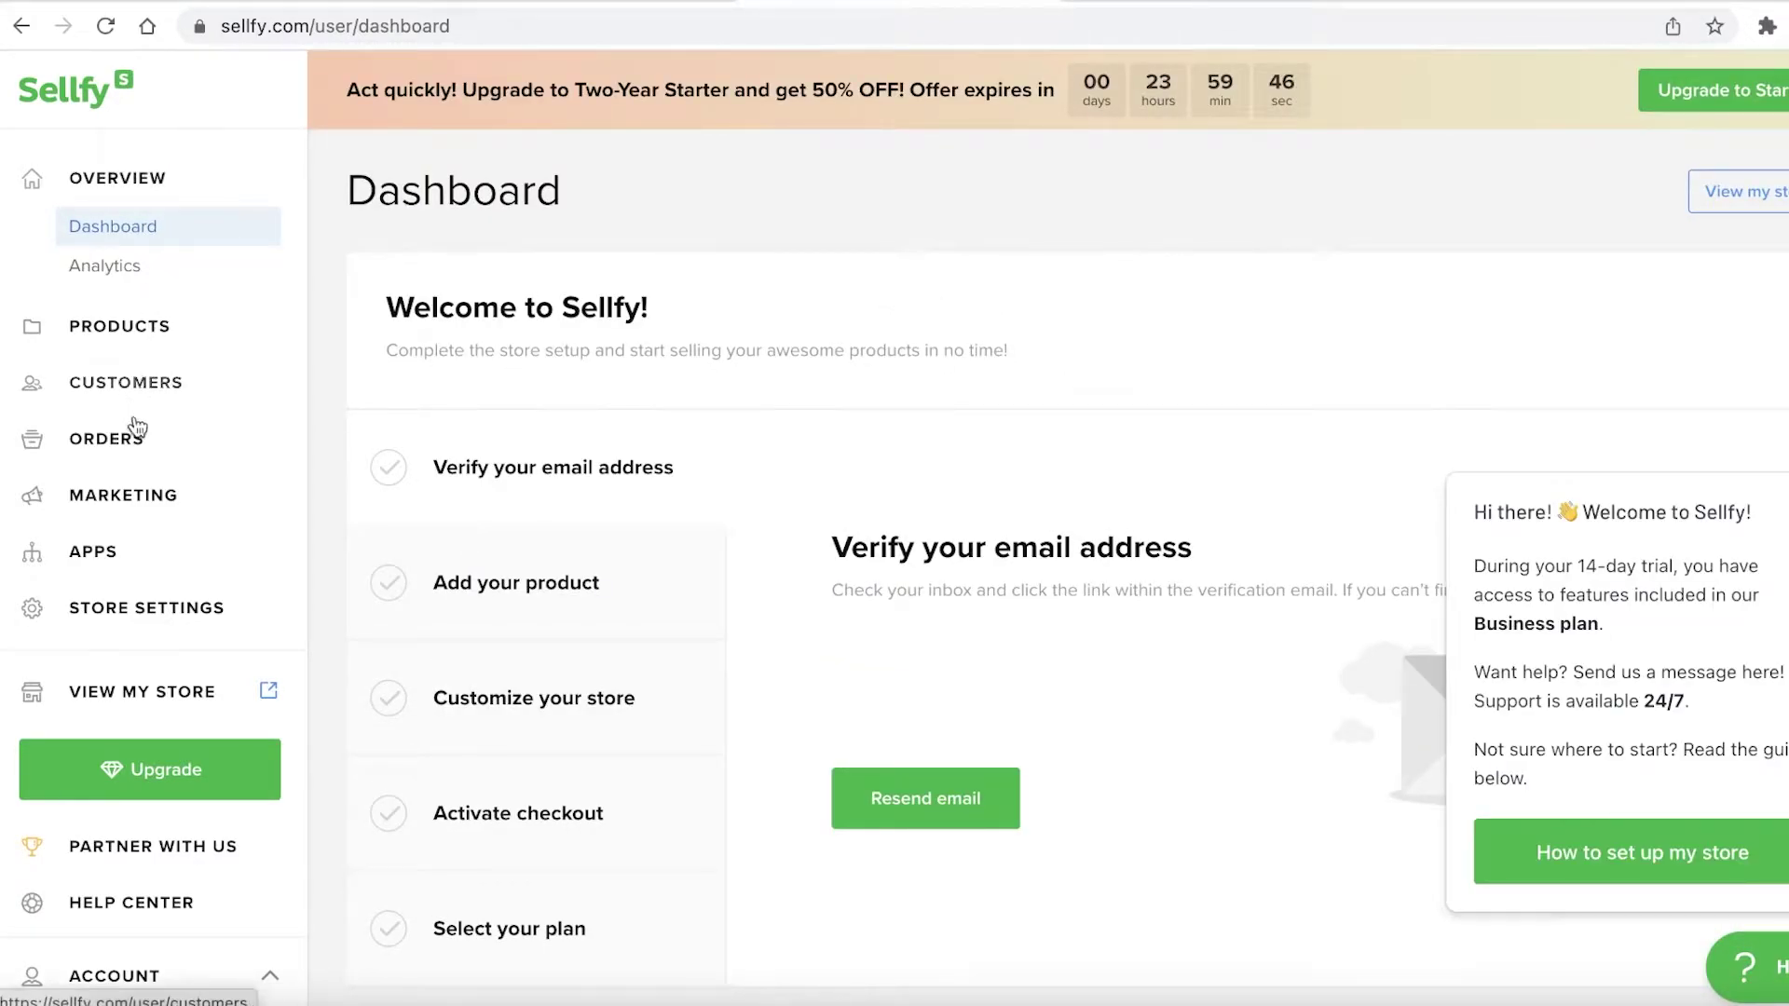
# Look over the new store dashboard, then open the live storefront preview
pyautogui.scroll(-7, 152, 639)
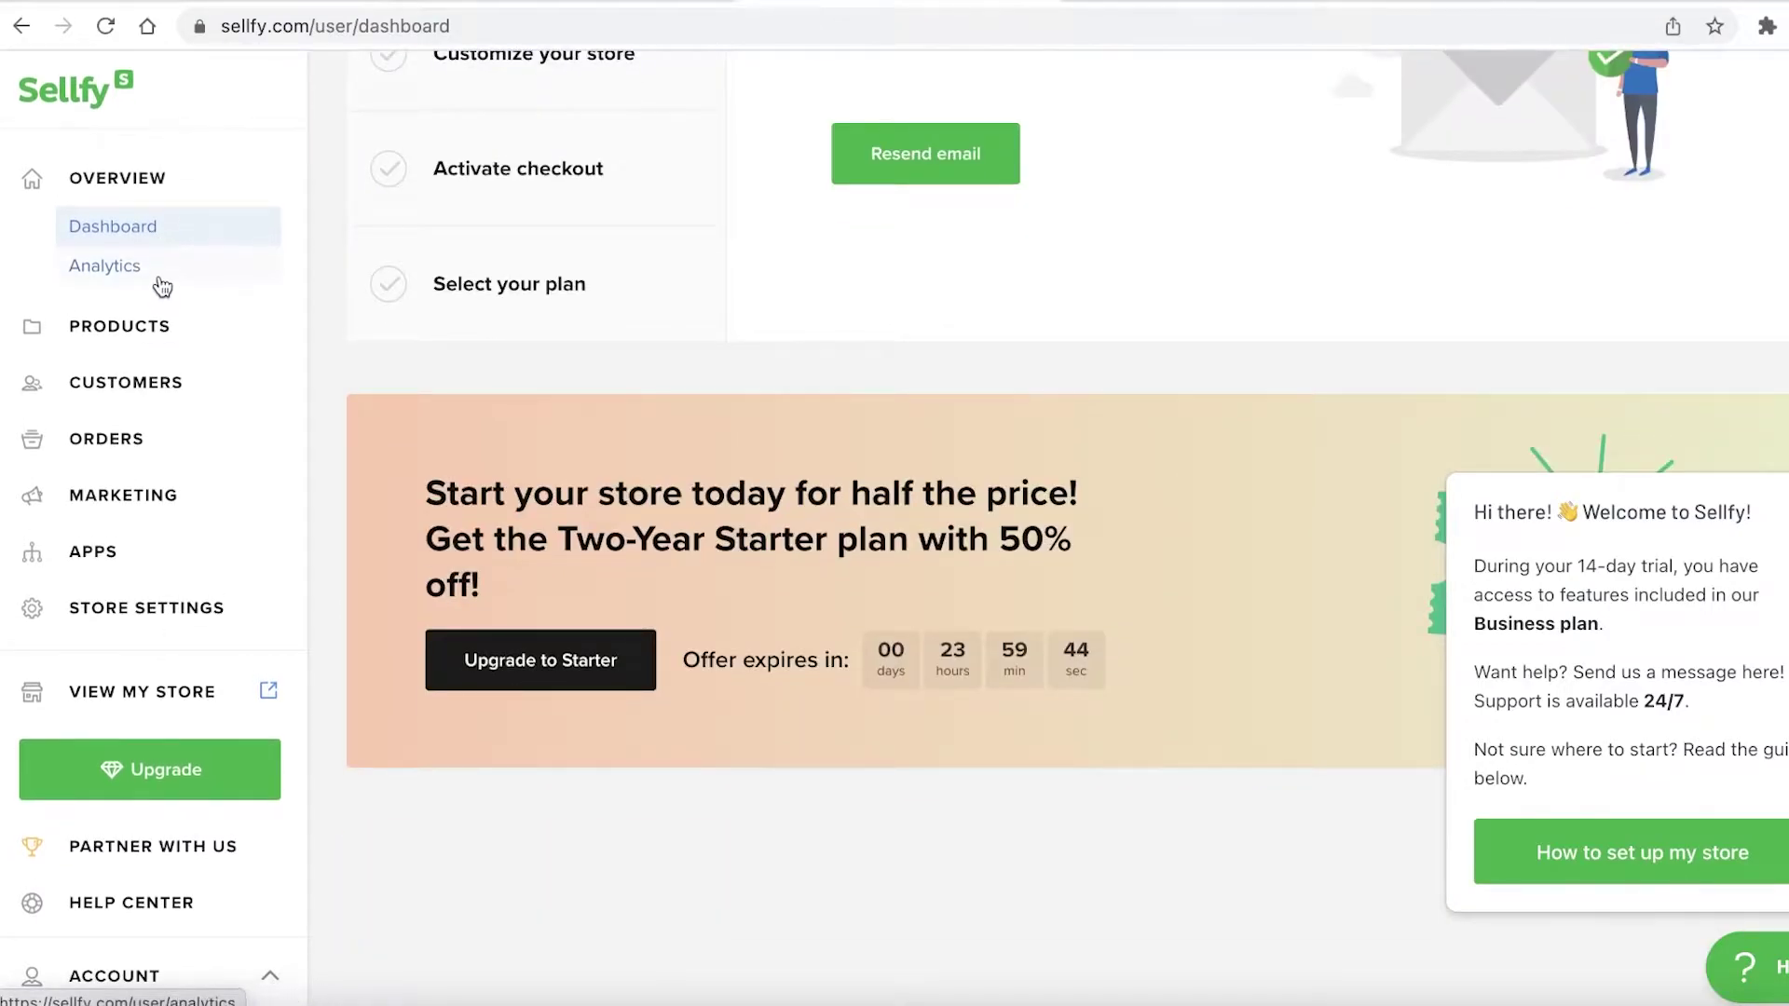
pyautogui.scroll(7, 224, 279)
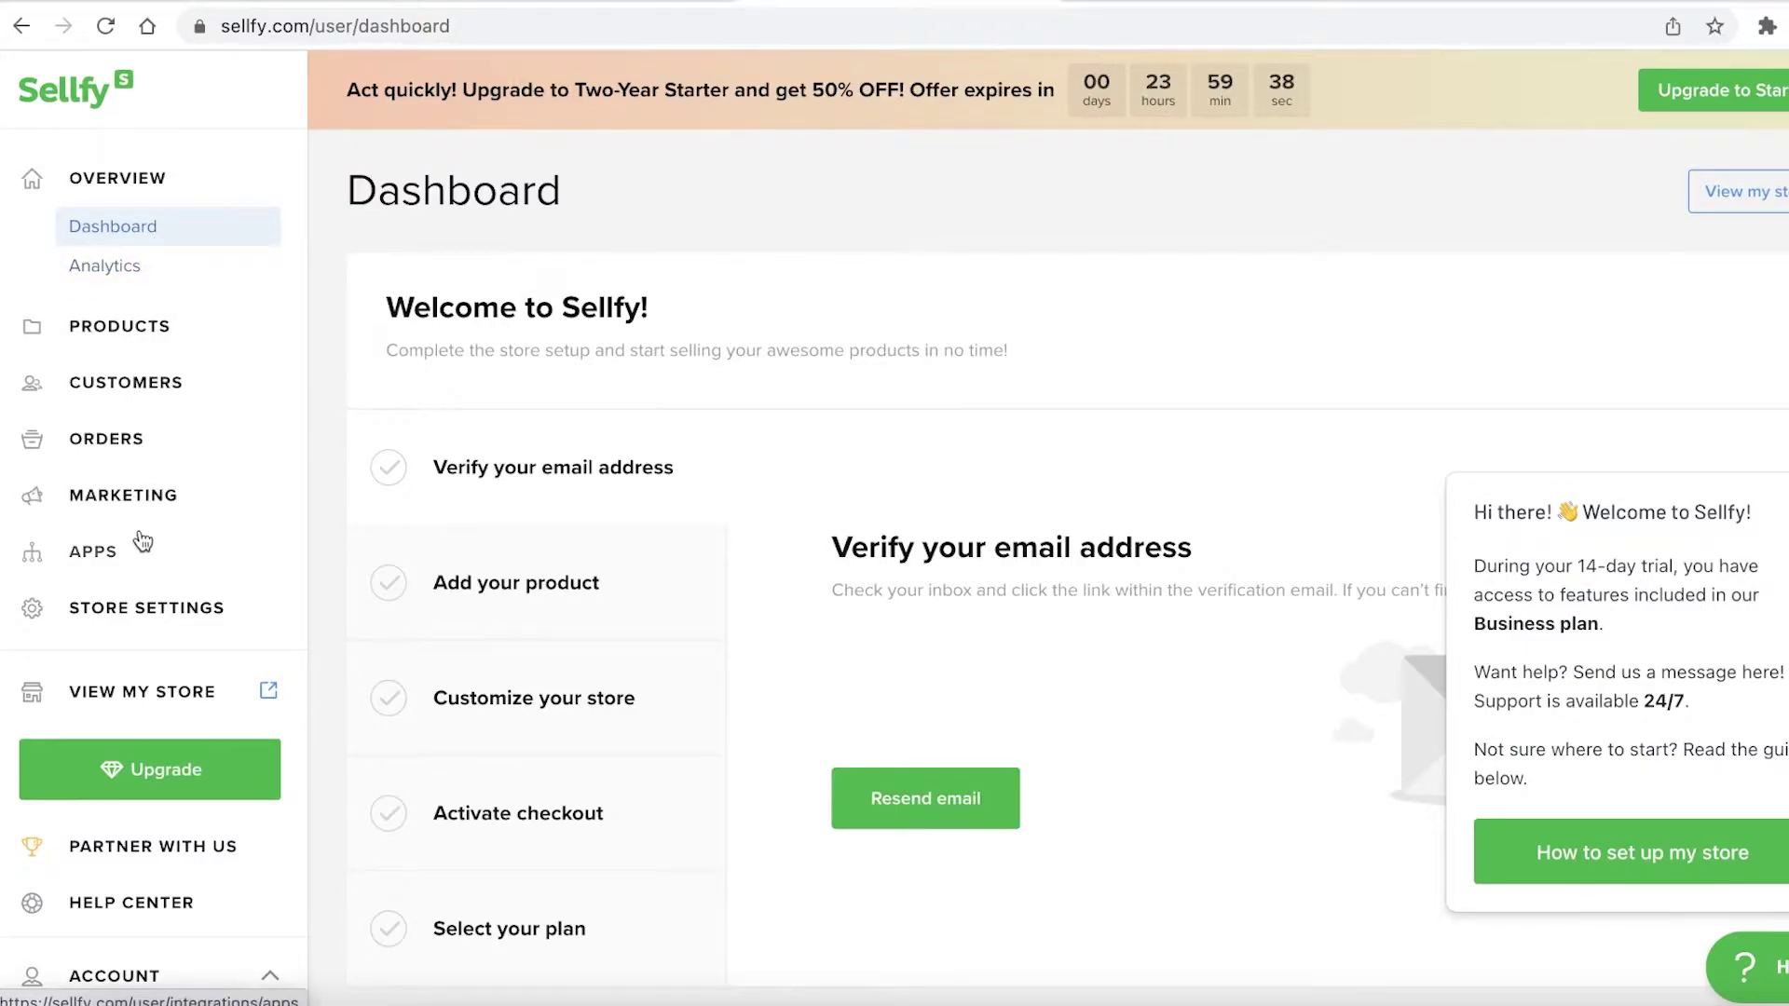
pyautogui.scroll(-1, 141, 630)
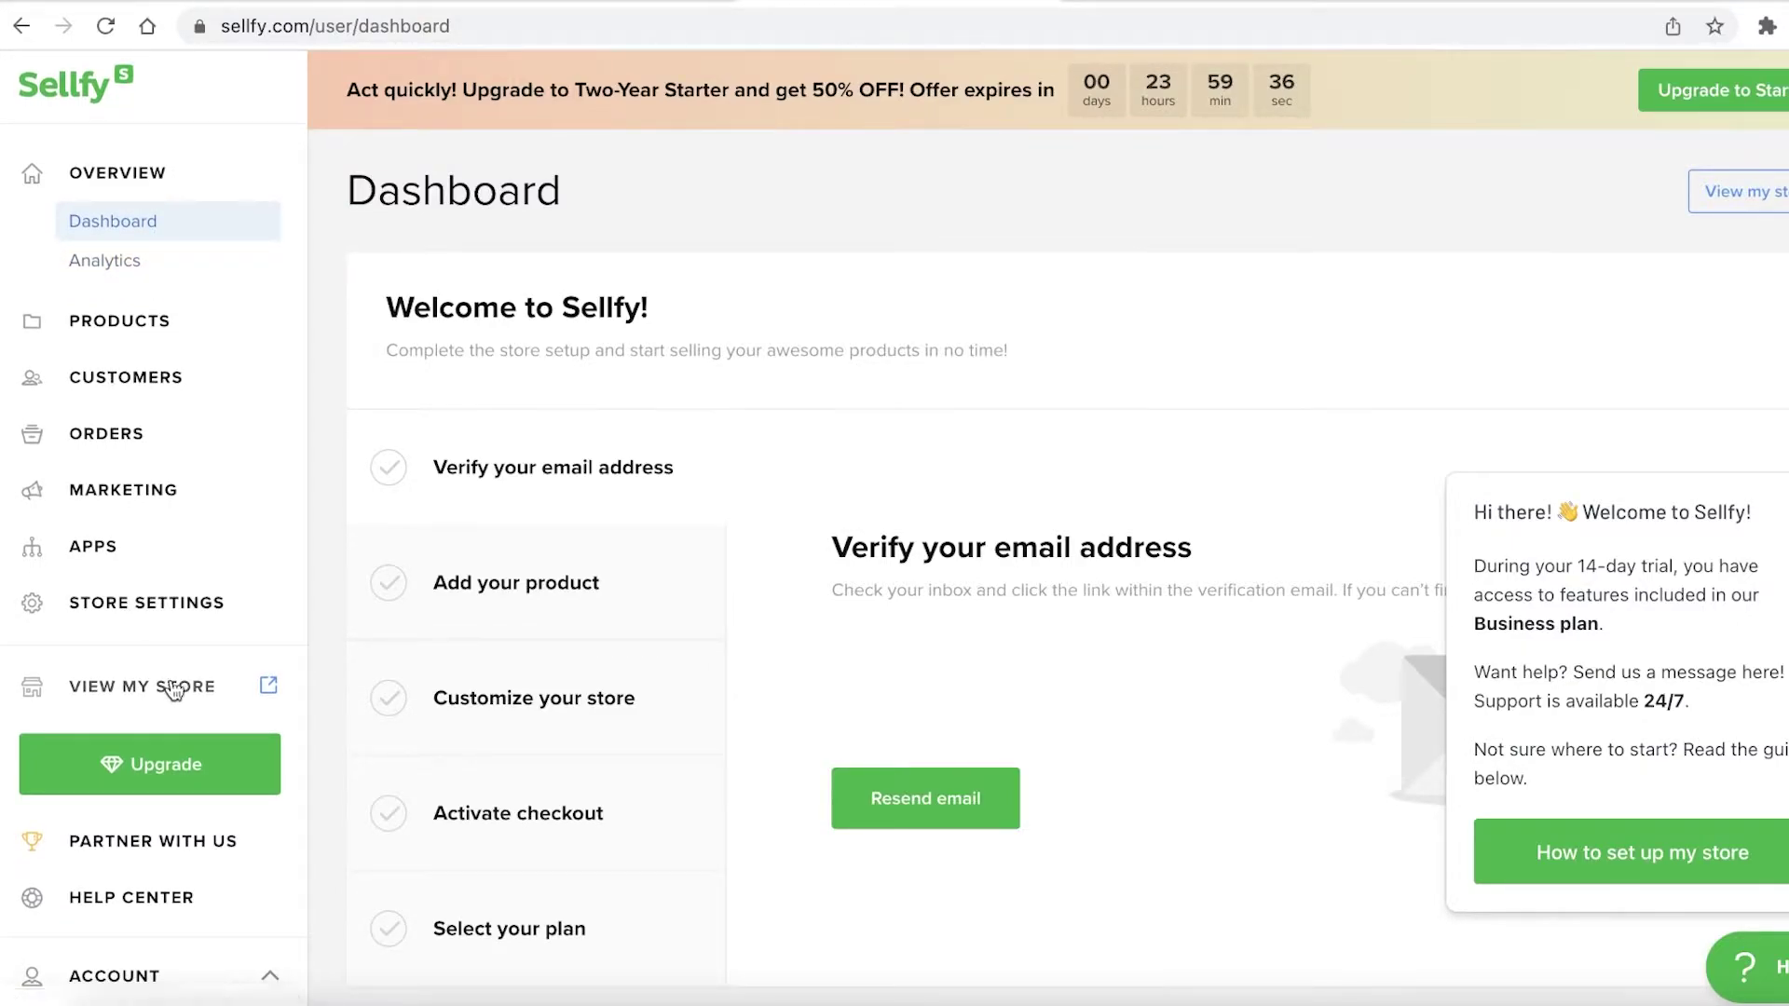
pyautogui.click(265, 694)
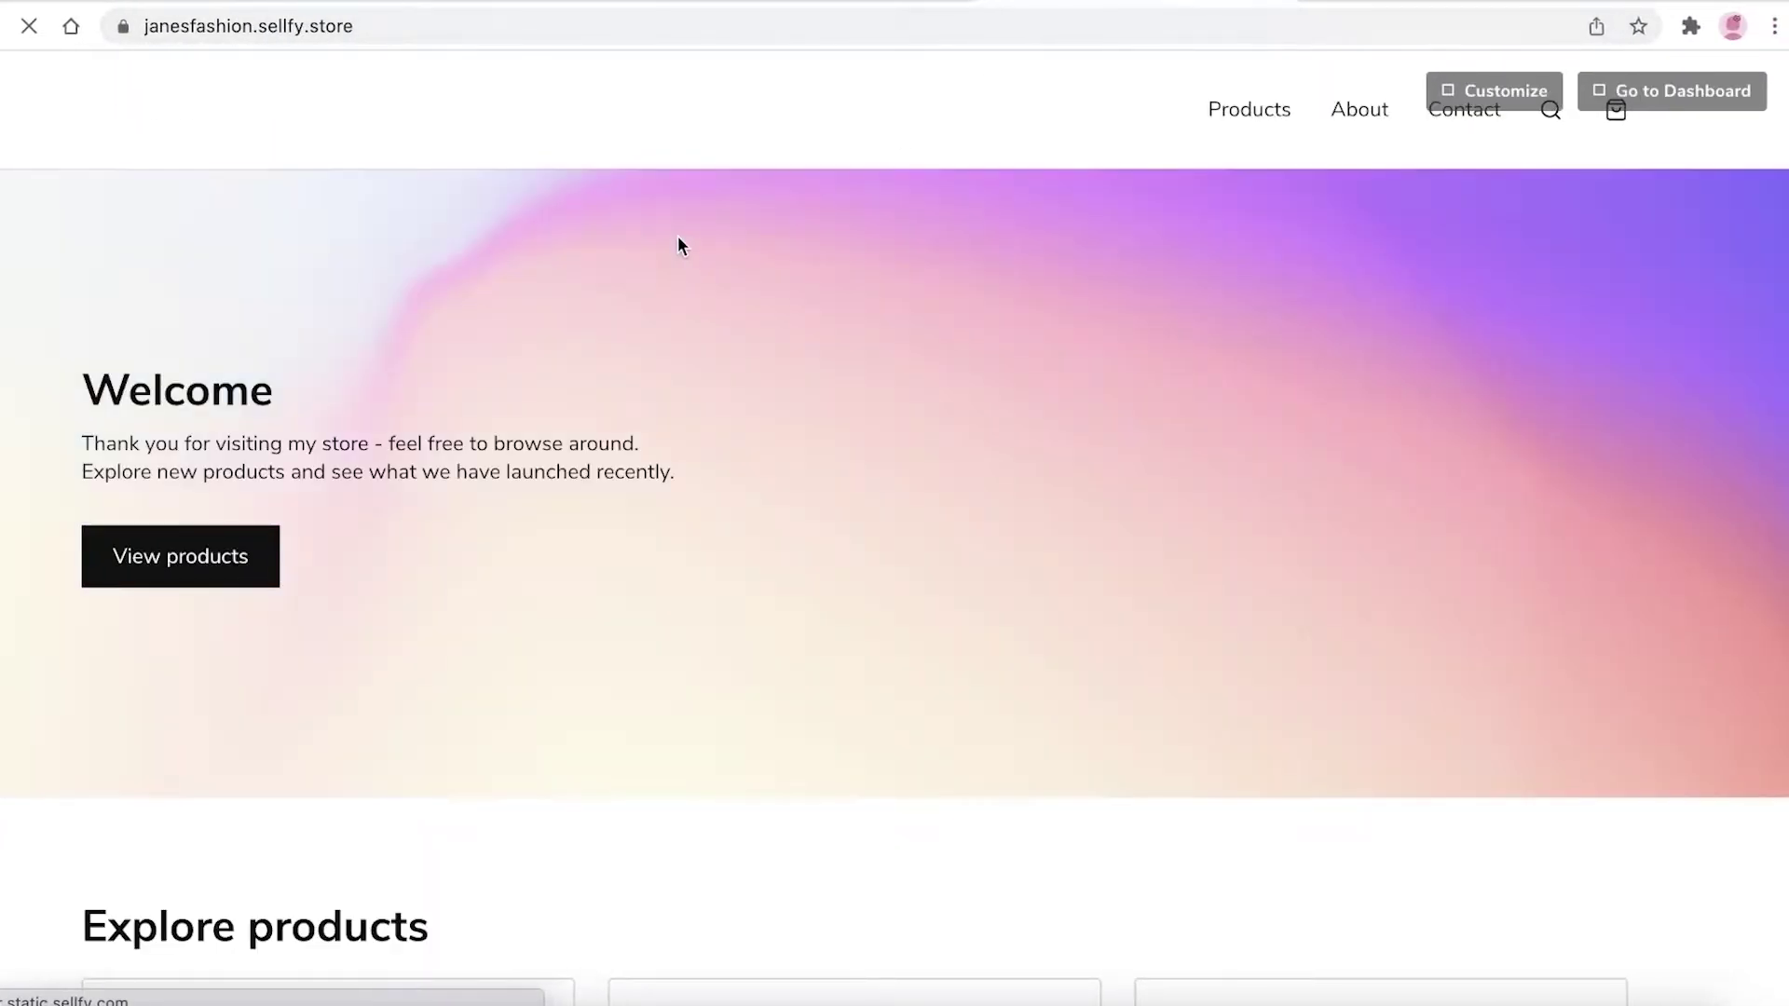
# Browse the live Janesfashion storefront and open it in the store customizer
pyautogui.scroll(-4, 464, 357)
pyautogui.scroll(4, 690, 473)
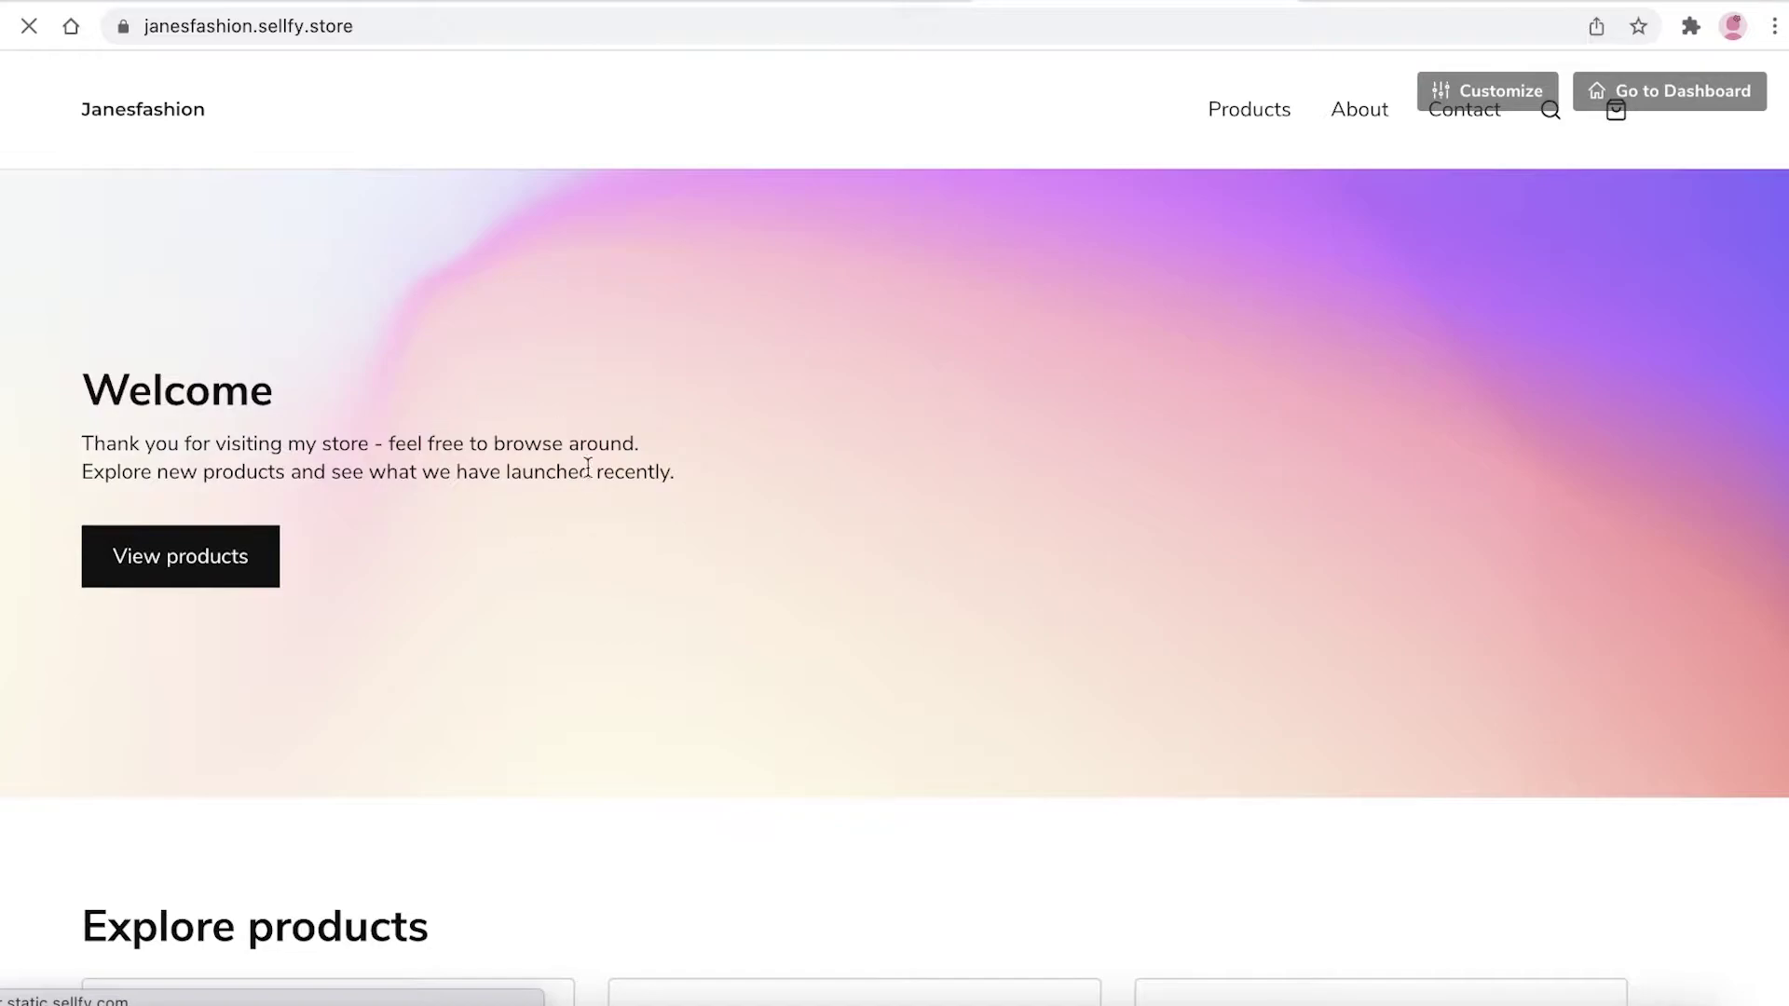
pyautogui.scroll(-10, 810, 396)
pyautogui.scroll(10, 1155, 304)
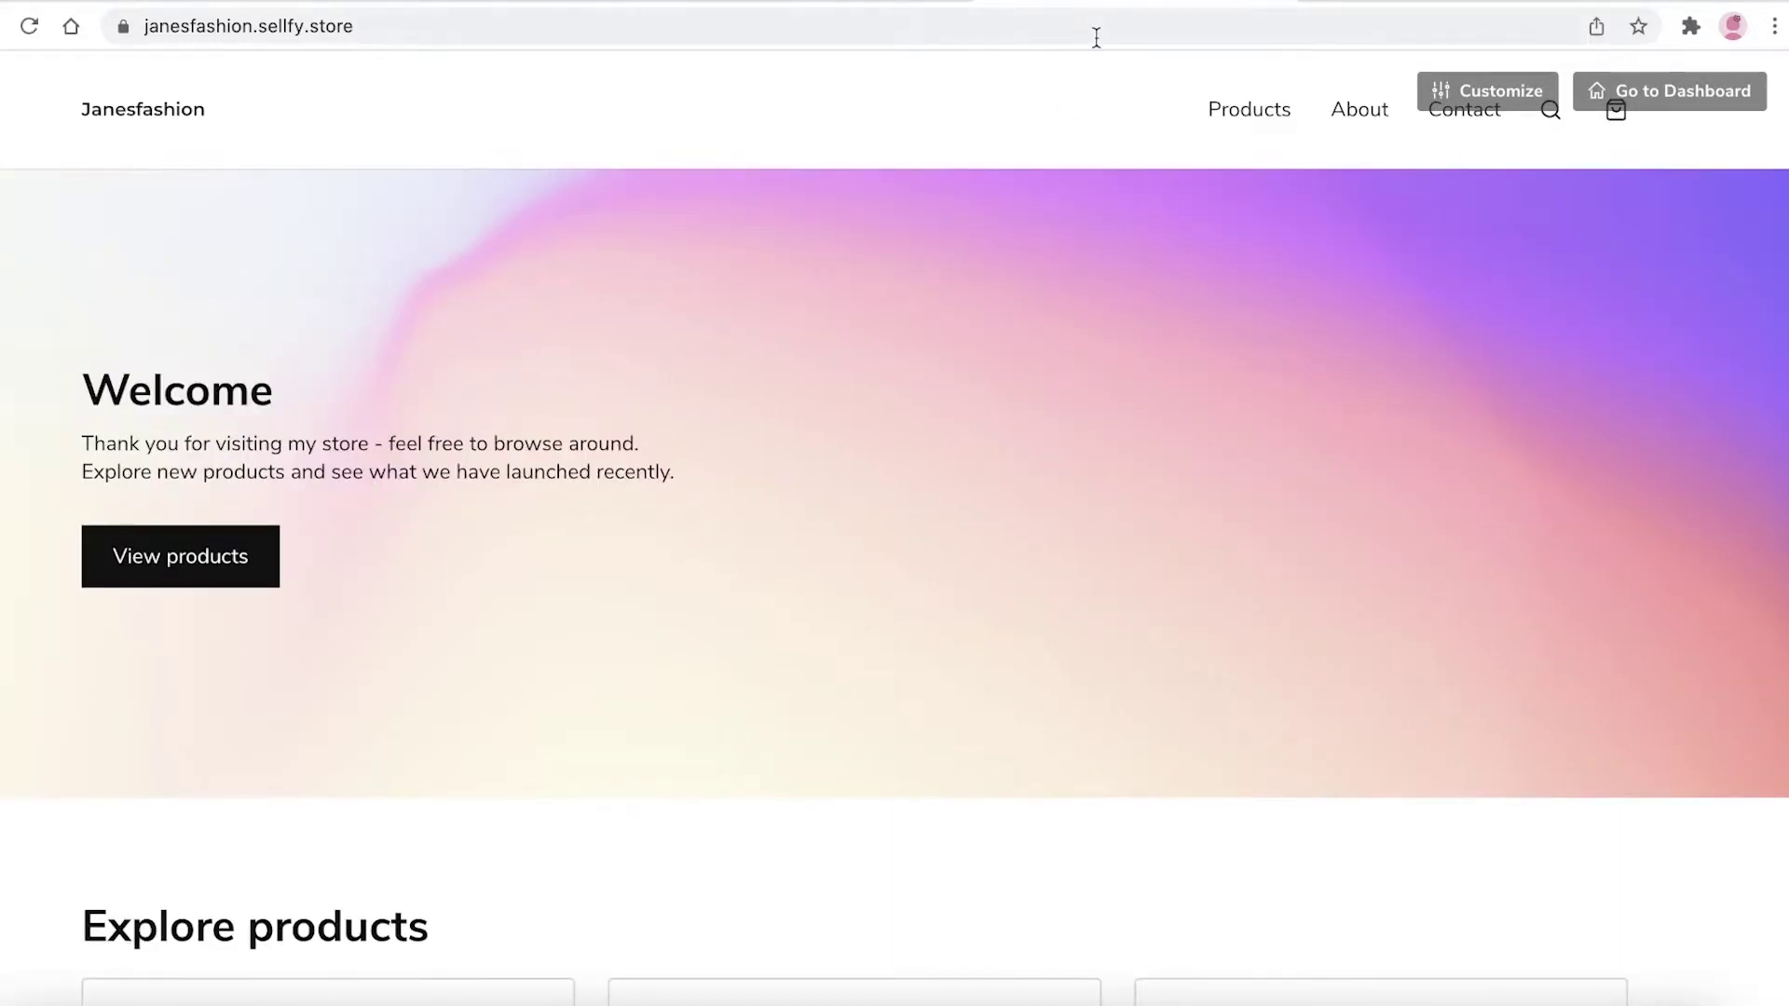
pyautogui.click(1457, 88)
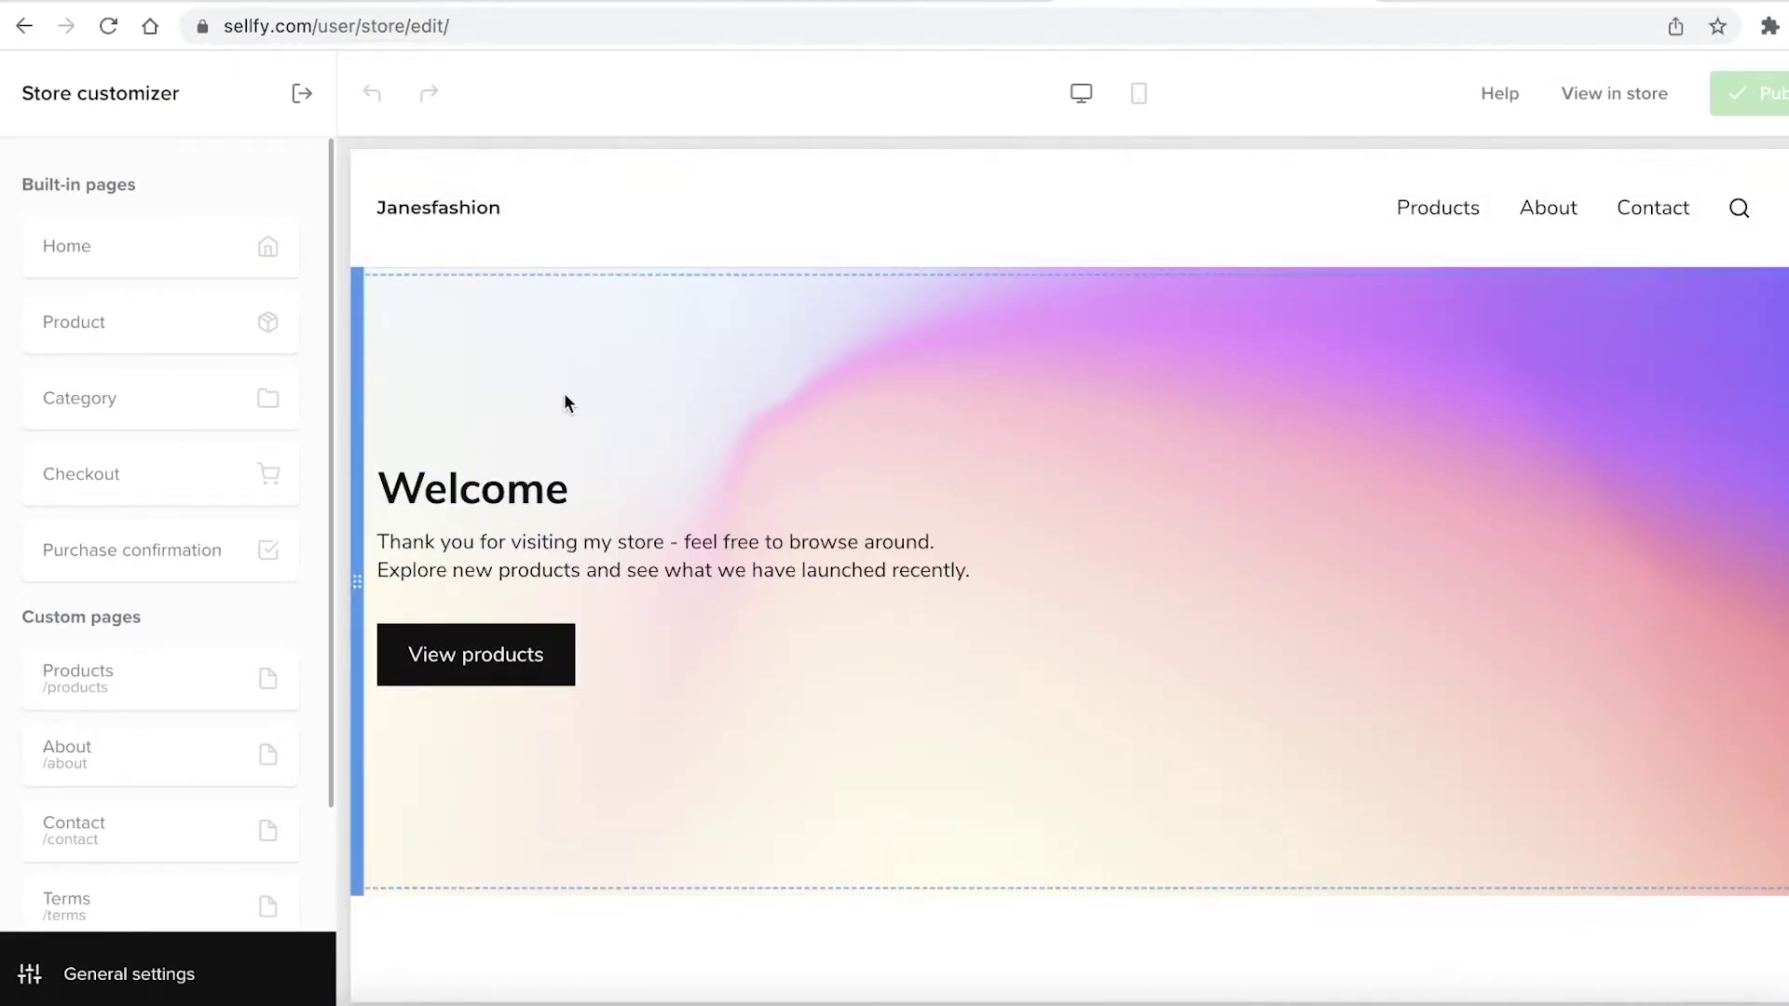
# Set the navigation header size to S
pyautogui.click(732, 455)
pyautogui.click(820, 233)
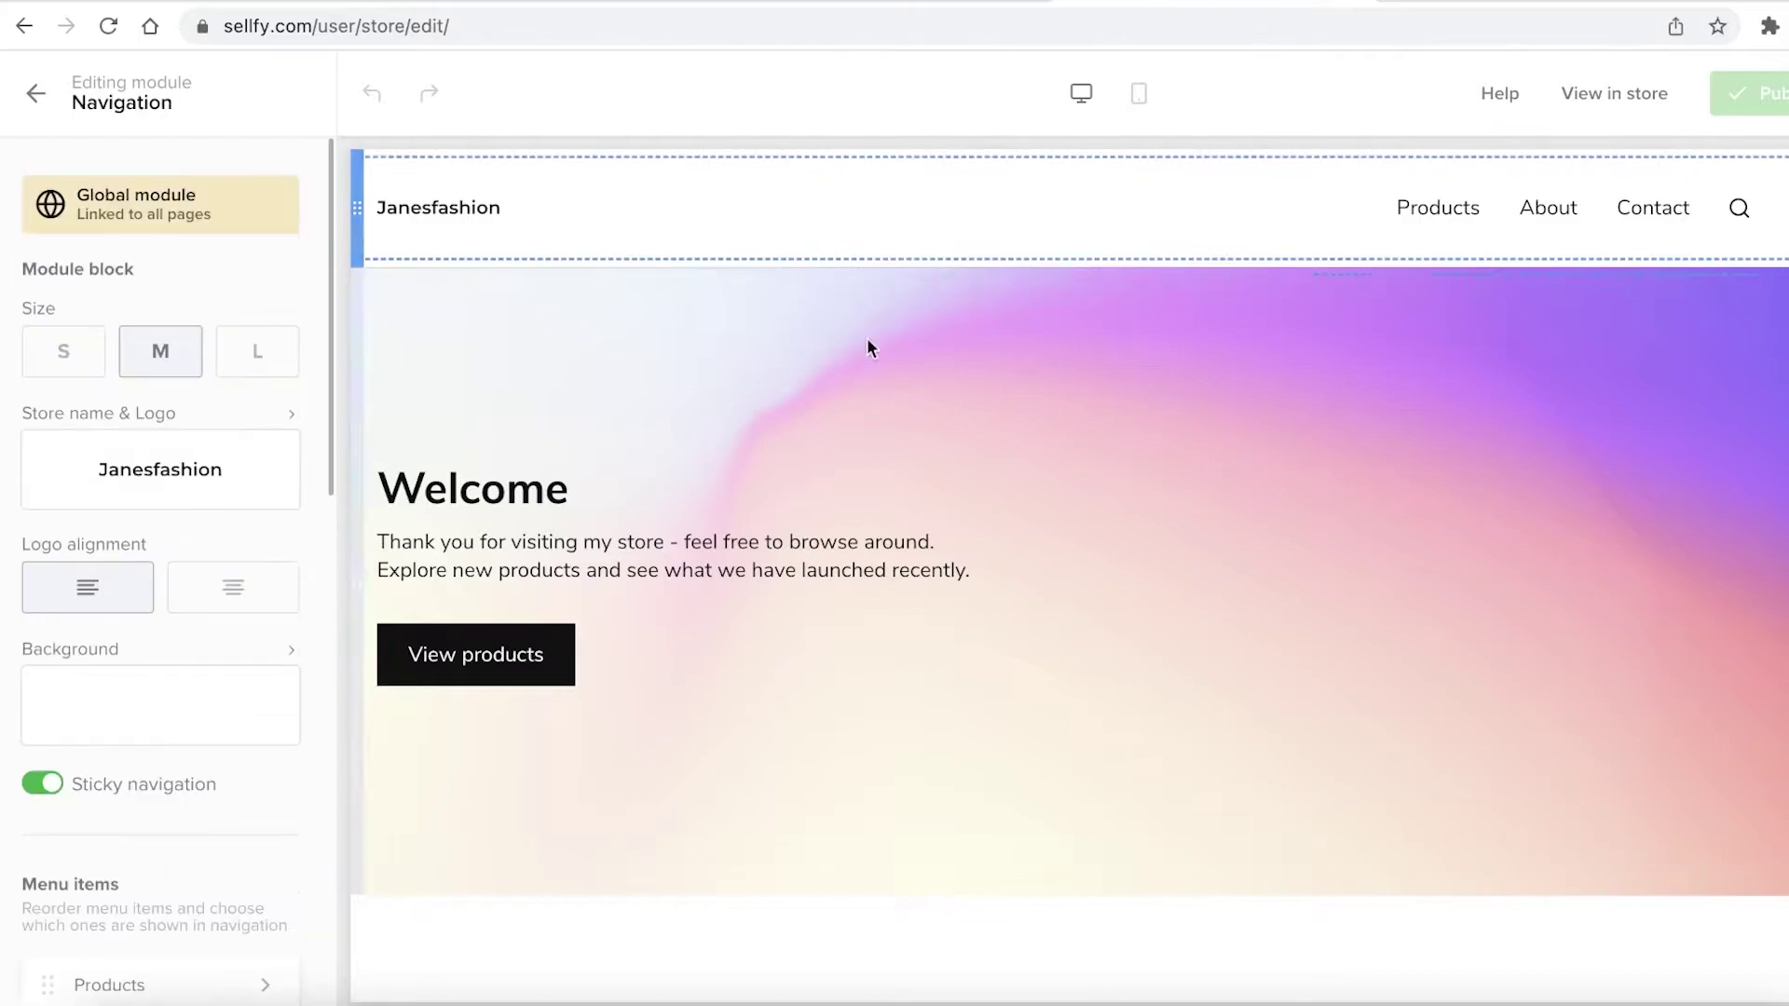
pyautogui.click(859, 339)
pyautogui.click(808, 224)
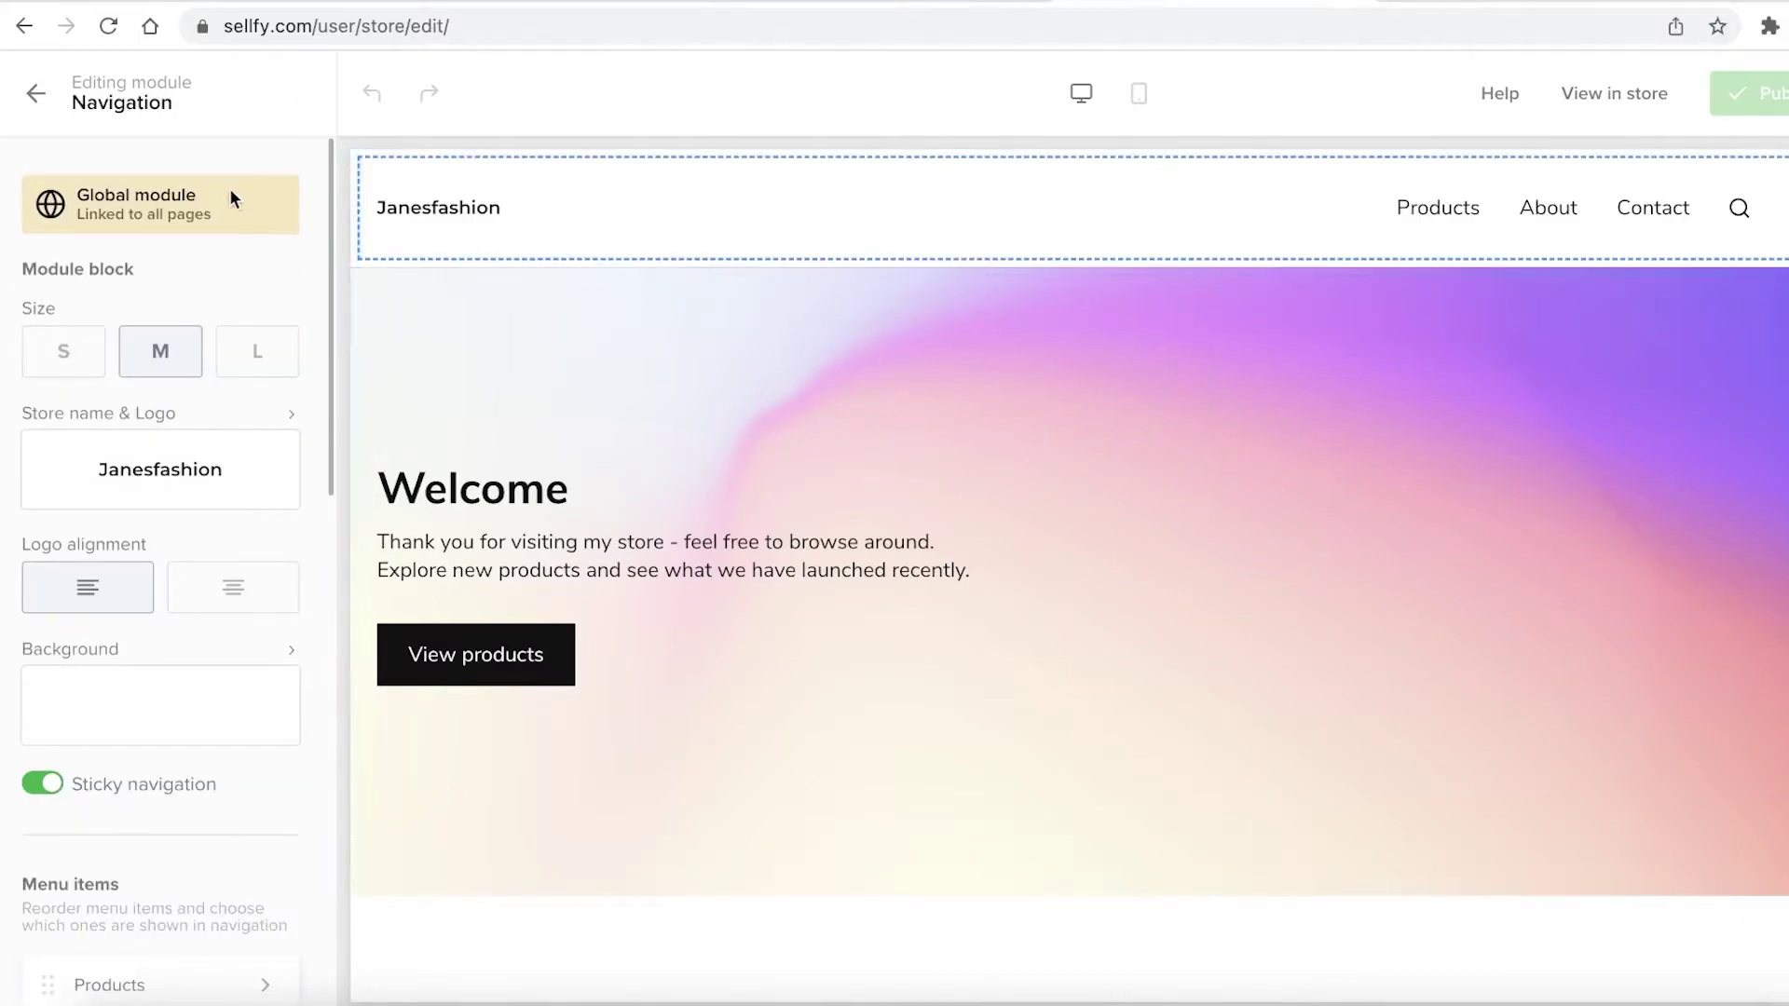
pyautogui.scroll(-12, 226, 770)
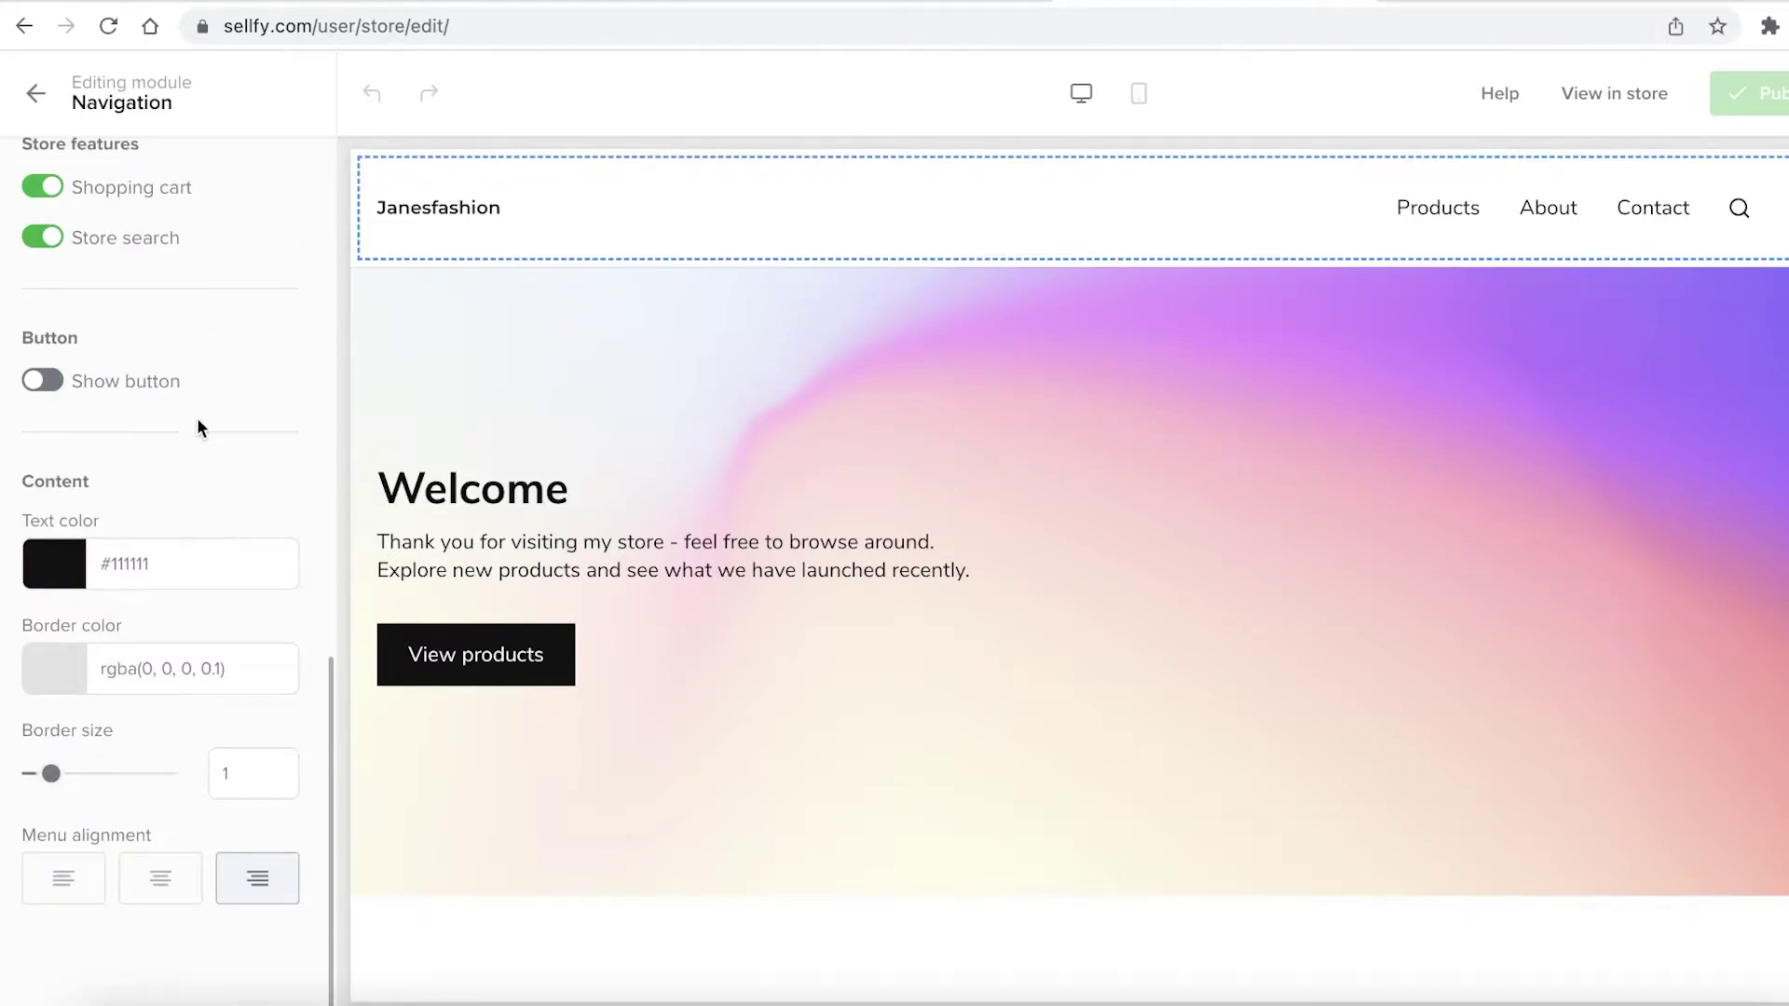
pyautogui.scroll(10, 116, 345)
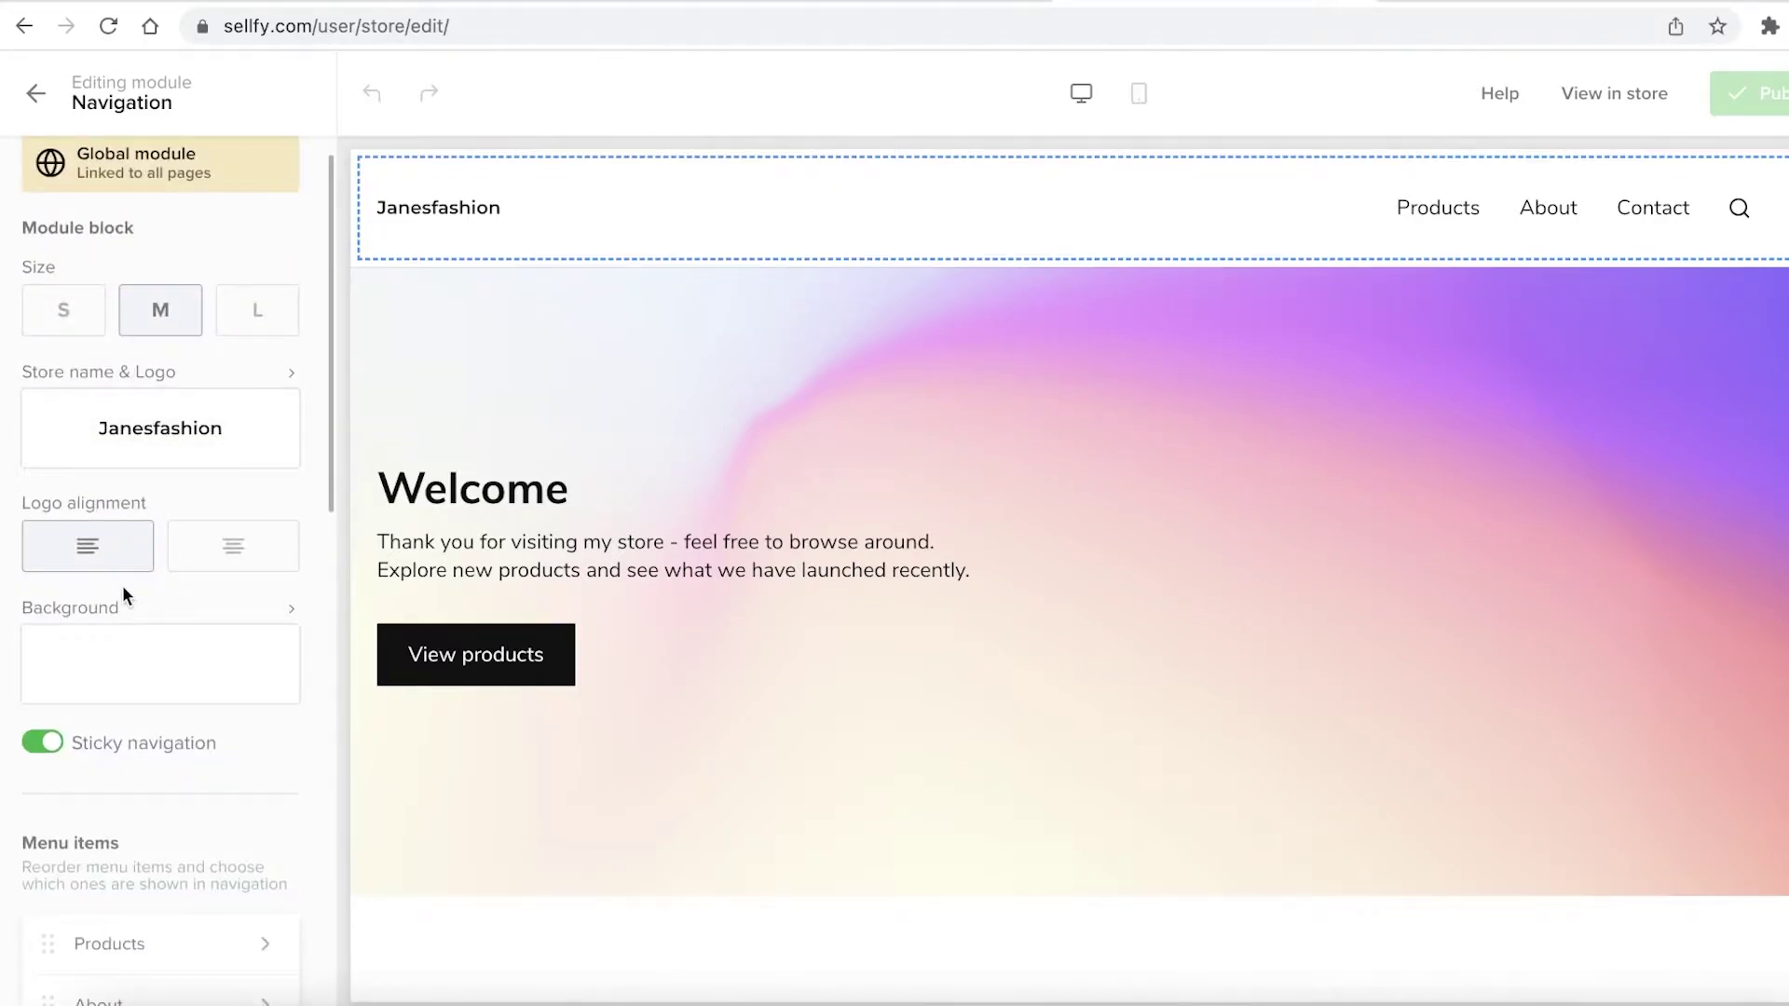
pyautogui.click(68, 307)
pyautogui.click(230, 317)
pyautogui.click(183, 322)
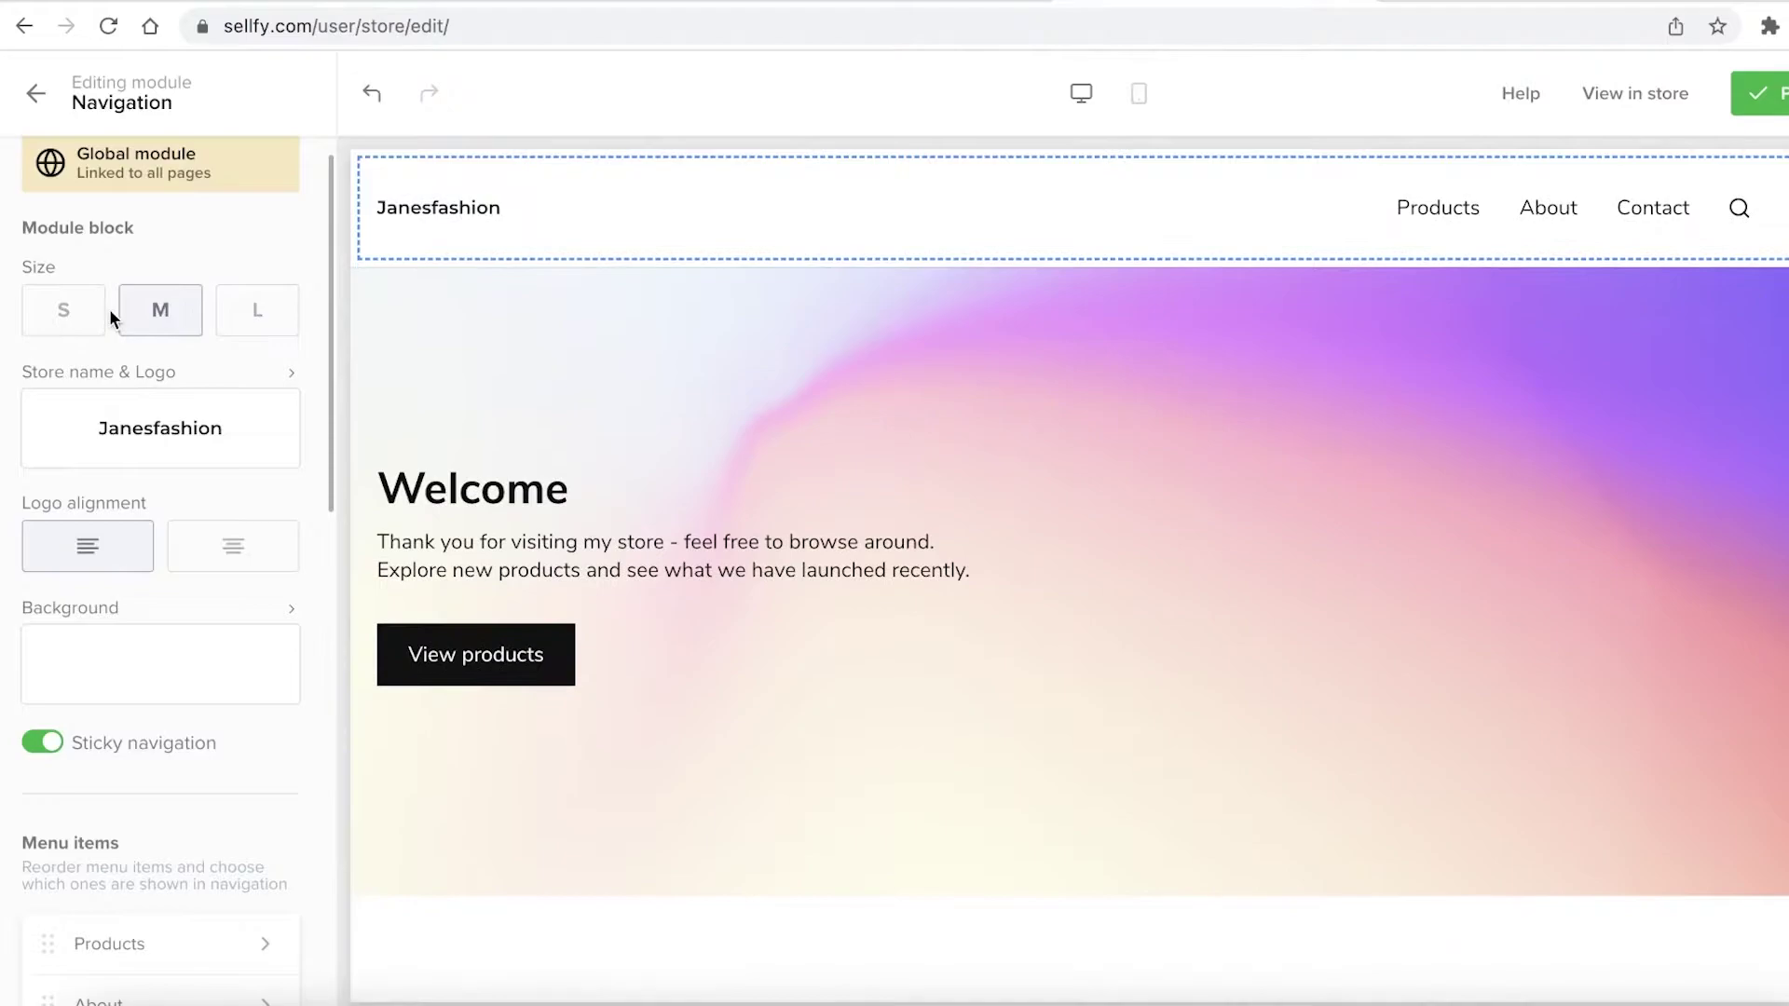
pyautogui.click(69, 320)
# Rename the store to 'Janes/ Fashion' in the Store name & Logo settings
pyautogui.click(159, 447)
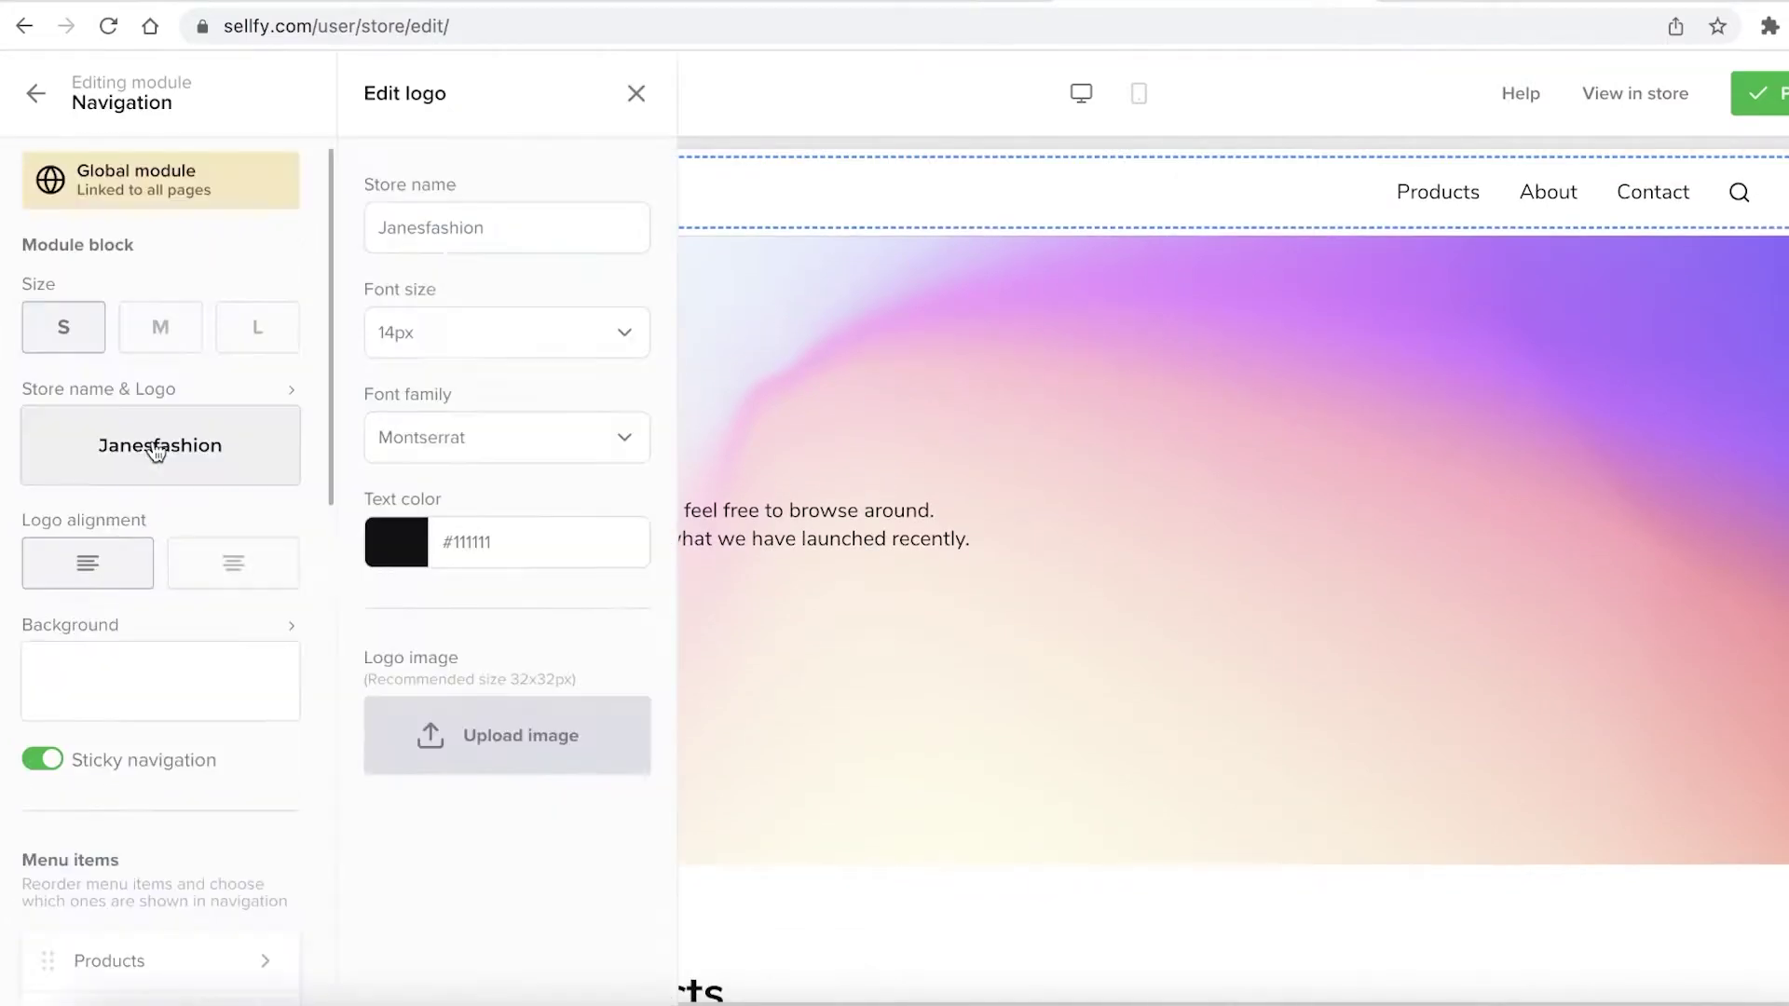
pyautogui.click(438, 231)
pyautogui.write(']F')
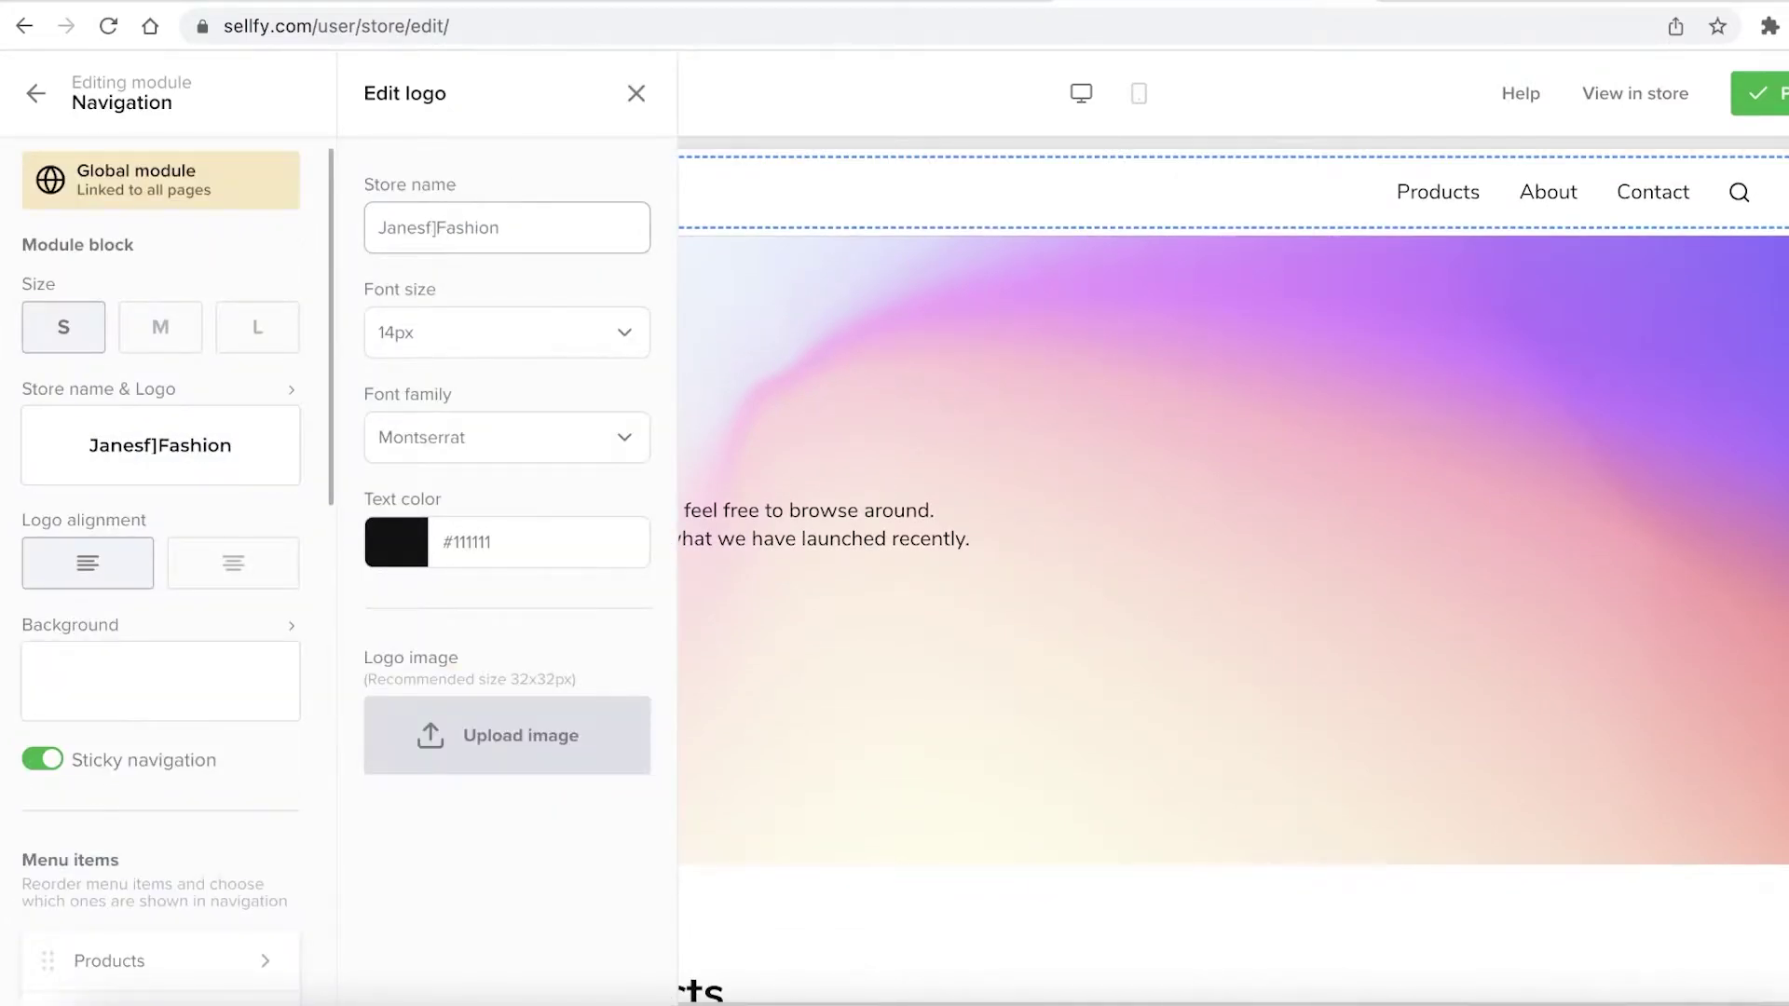
pyautogui.press('BackSpace')
pyautogui.press('BackSpace')
pyautogui.write('/')
pyautogui.click(259, 93)
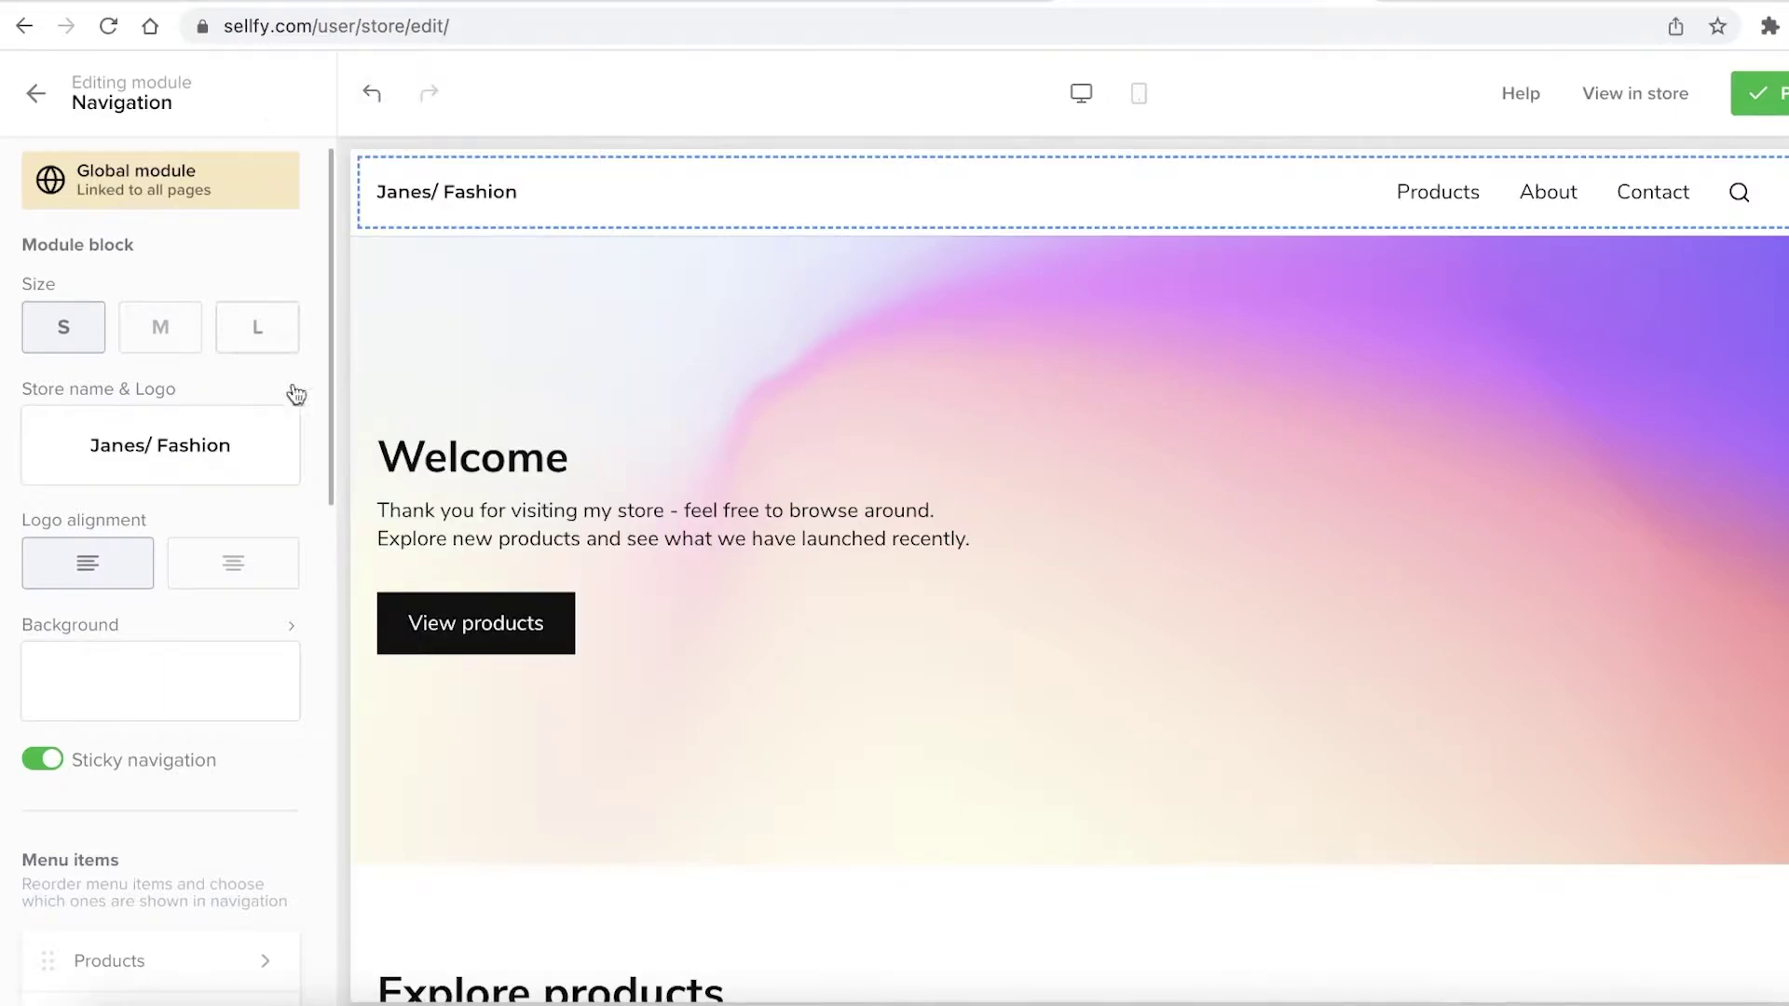
pyautogui.scroll(-1, 296, 395)
pyautogui.click(460, 322)
# In the Products section, show 3 products per page with small product cards
pyautogui.scroll(-6, 557, 395)
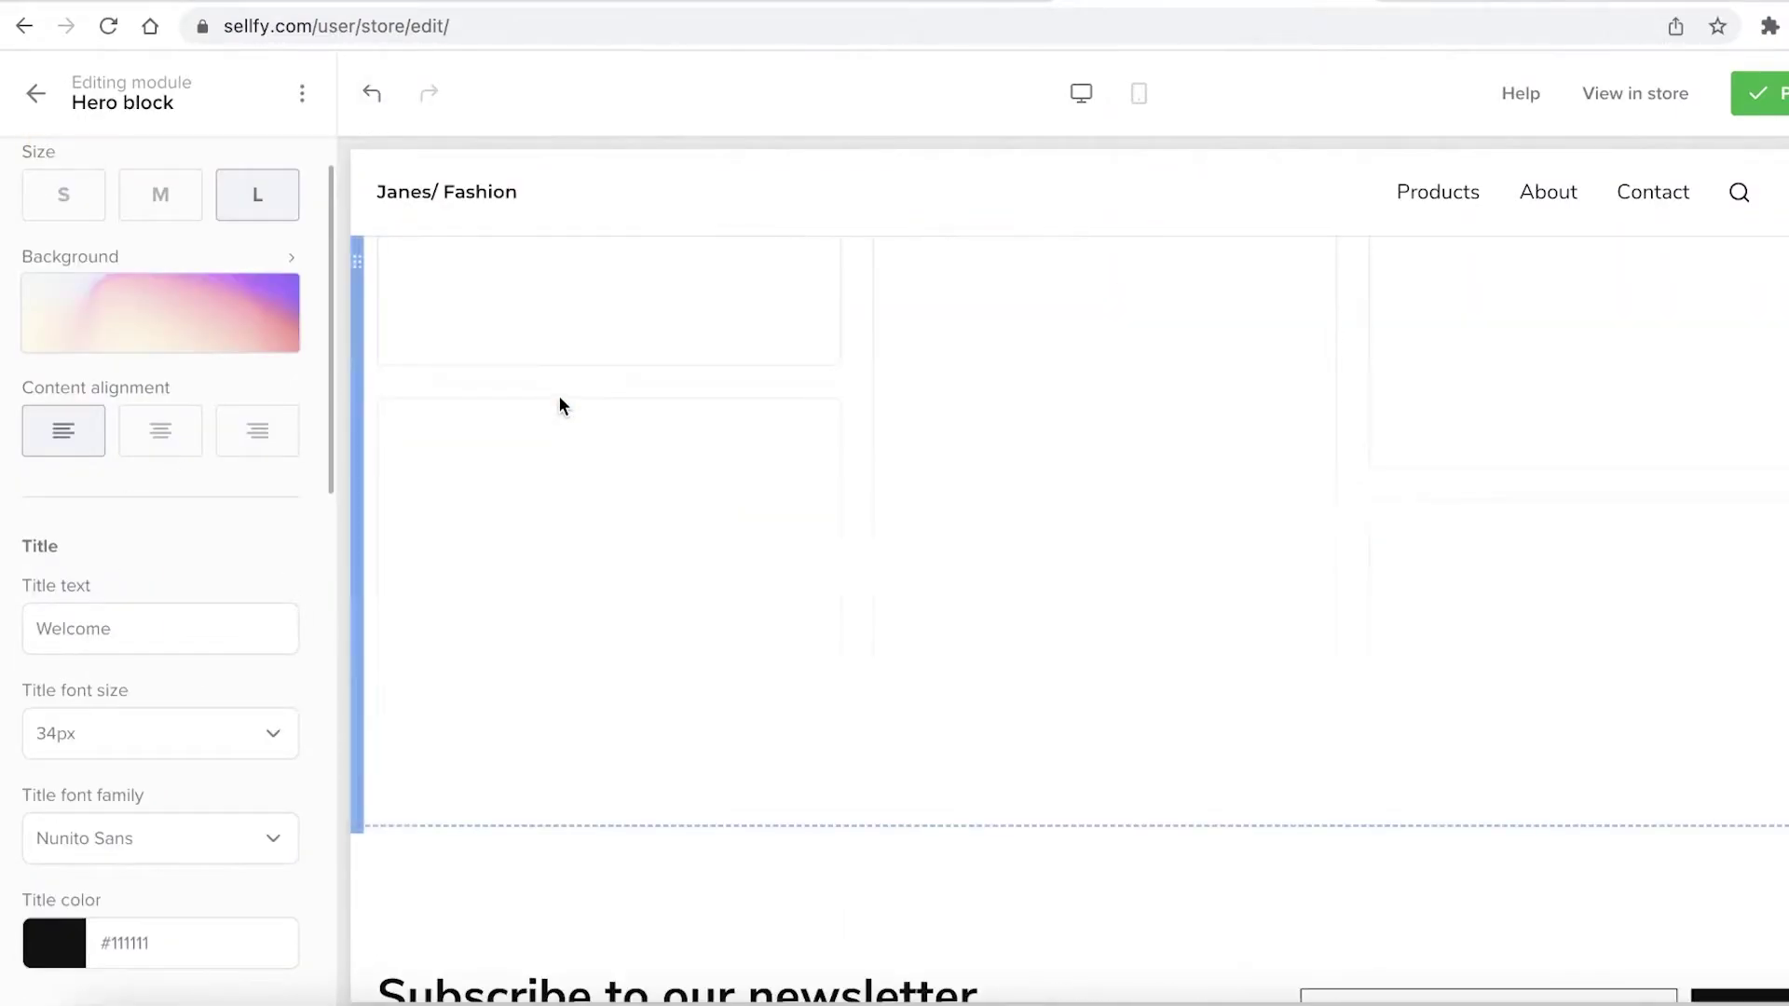
pyautogui.click(560, 404)
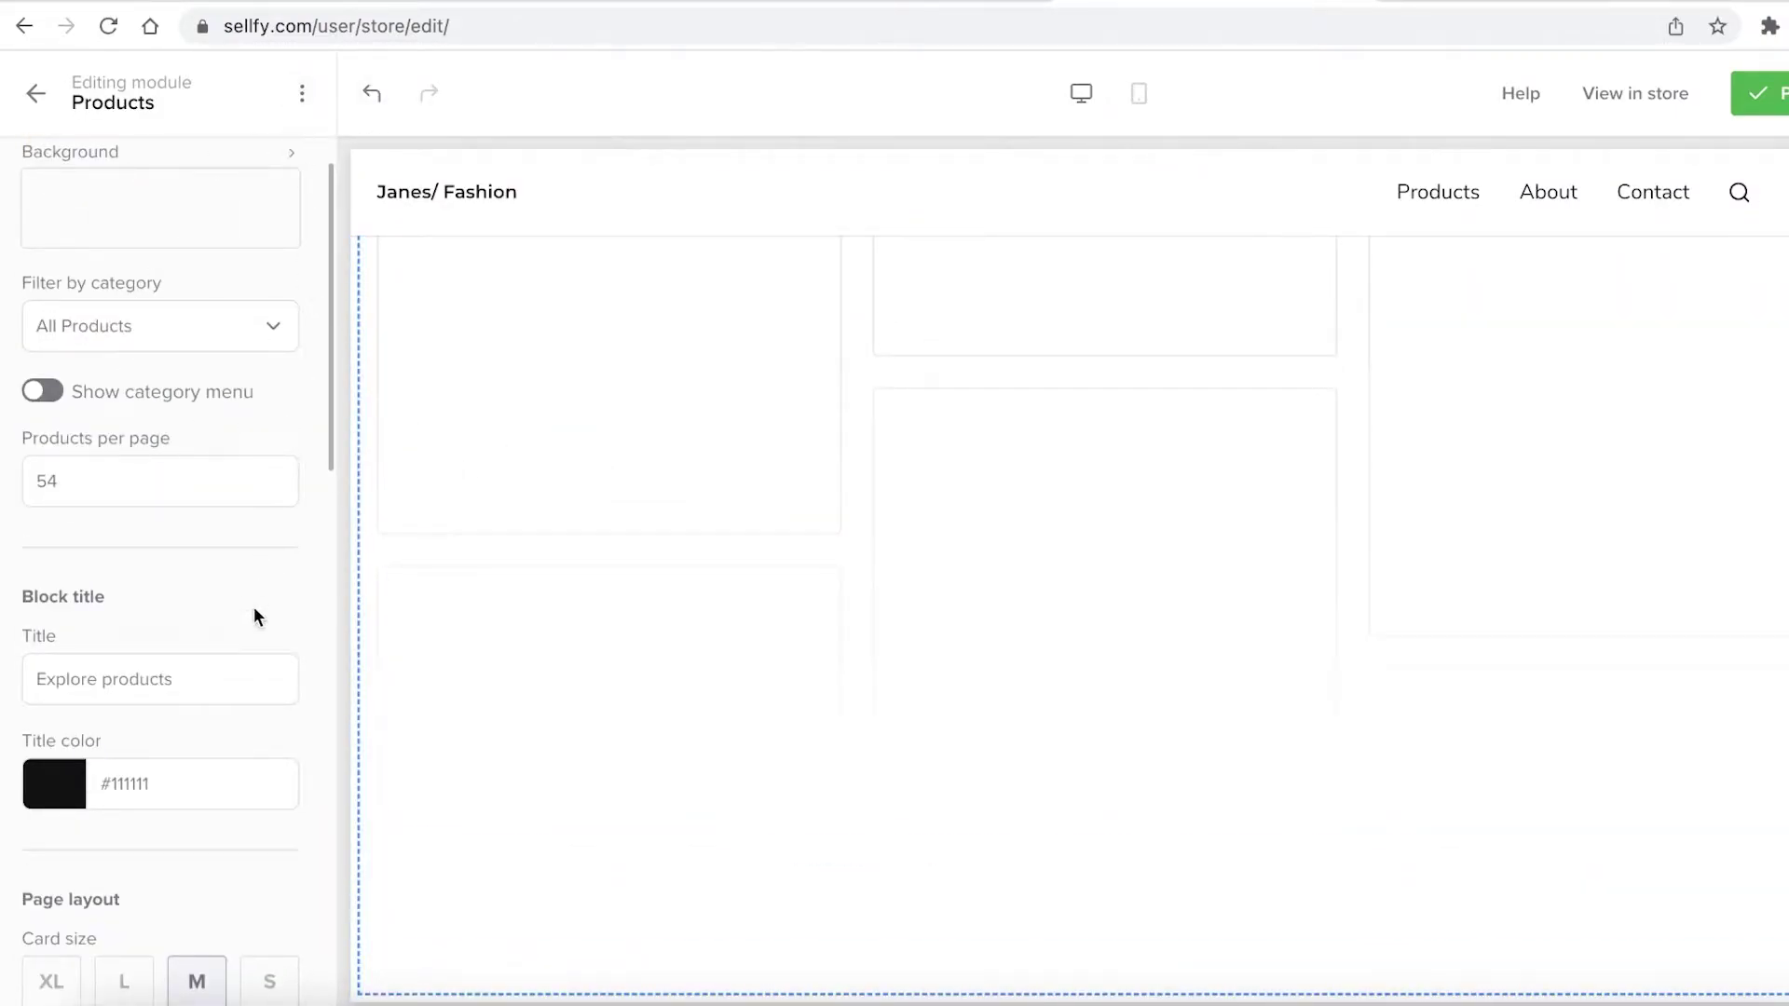
pyautogui.scroll(1, 235, 773)
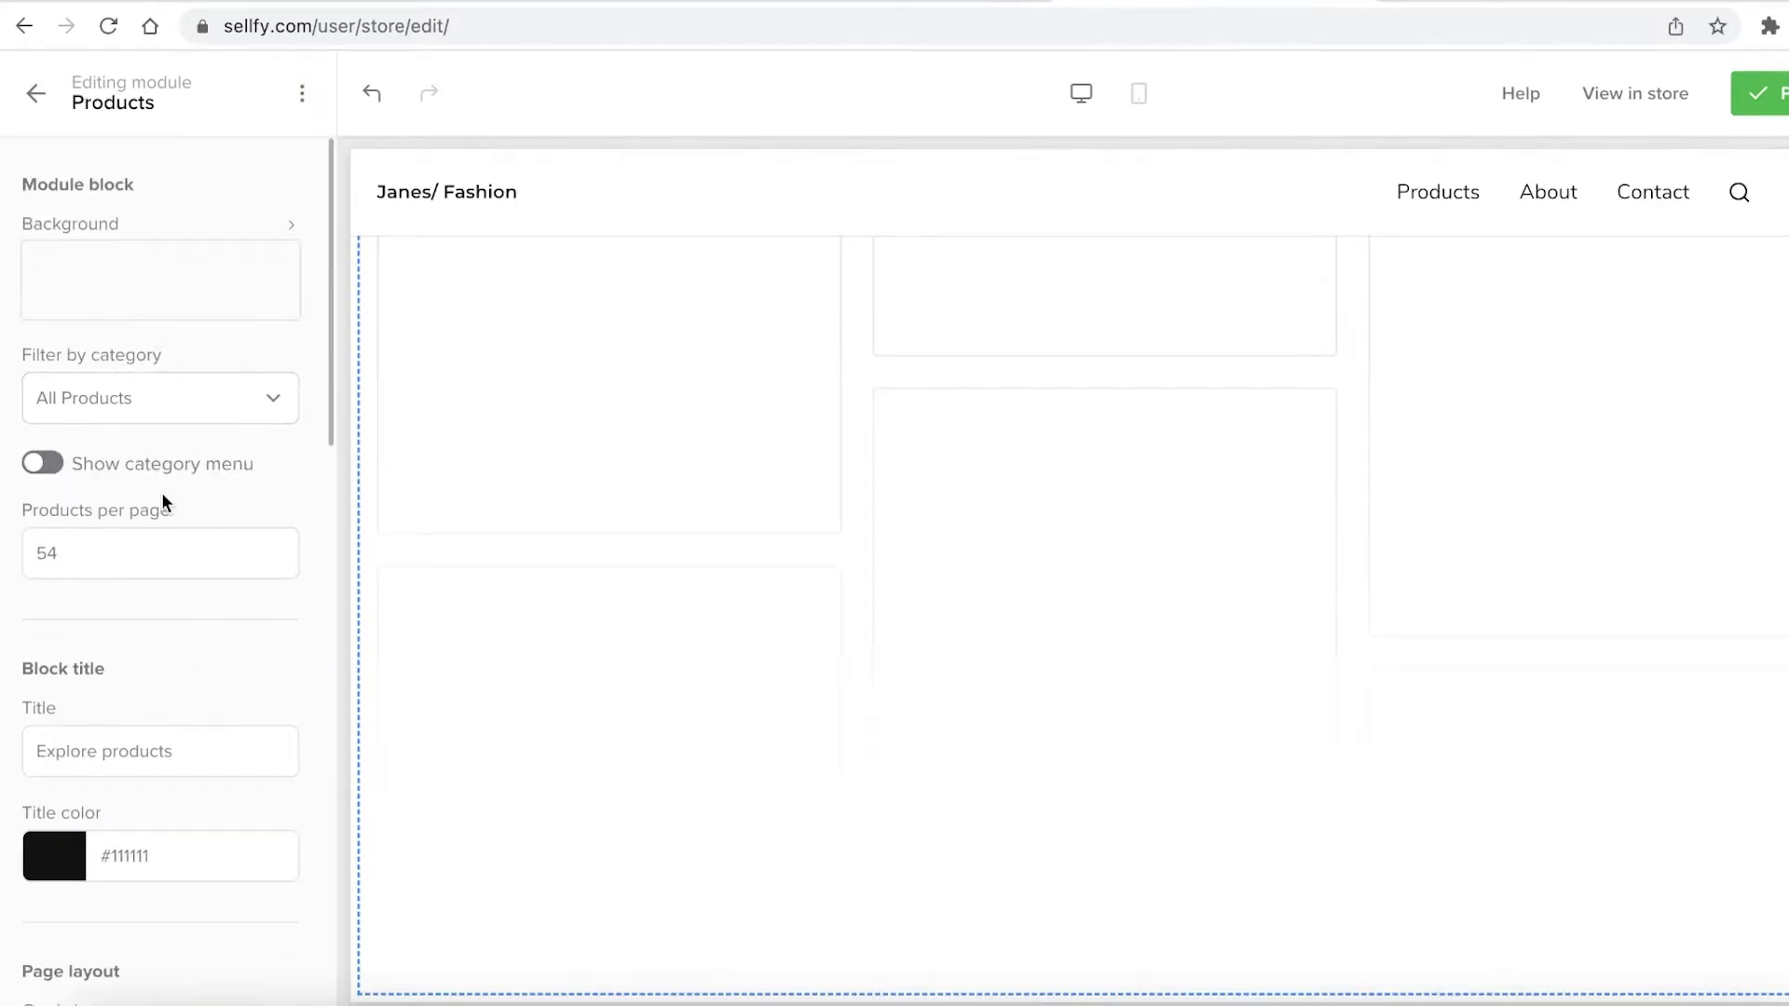
pyautogui.click(93, 310)
pyautogui.click(111, 394)
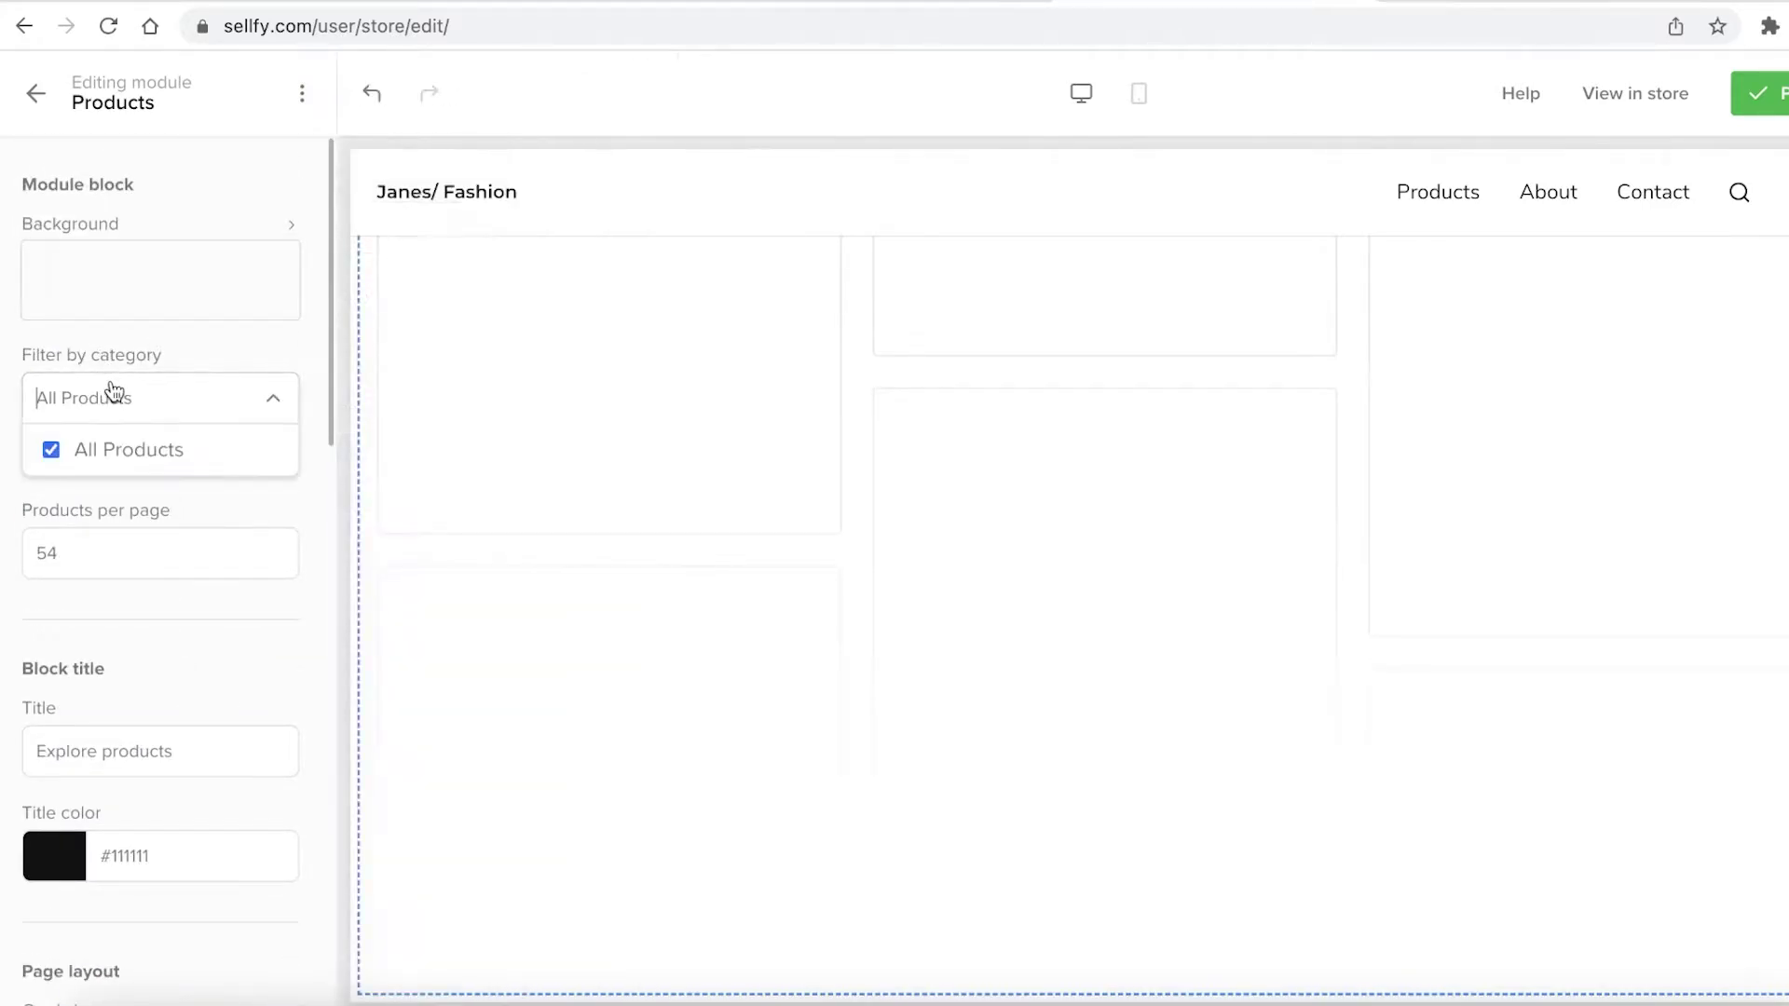
pyautogui.click(144, 440)
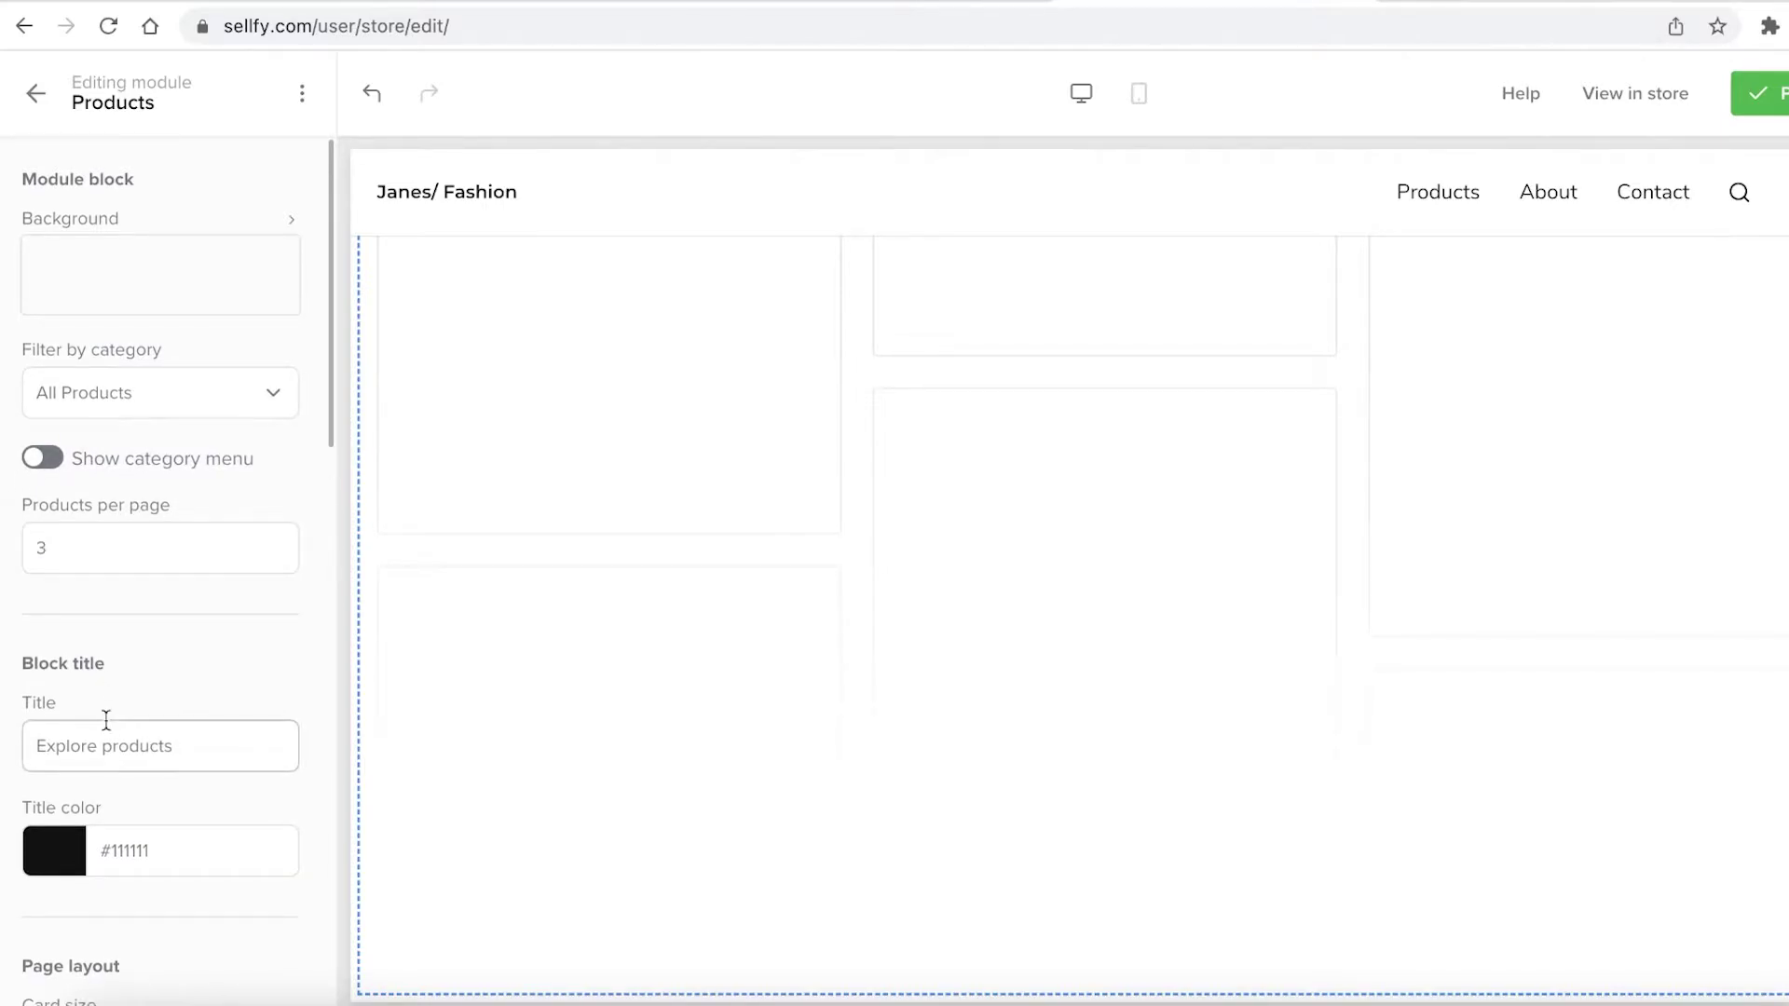
pyautogui.scroll(-8, 99, 723)
pyautogui.scroll(1, 51, 307)
pyautogui.click(124, 365)
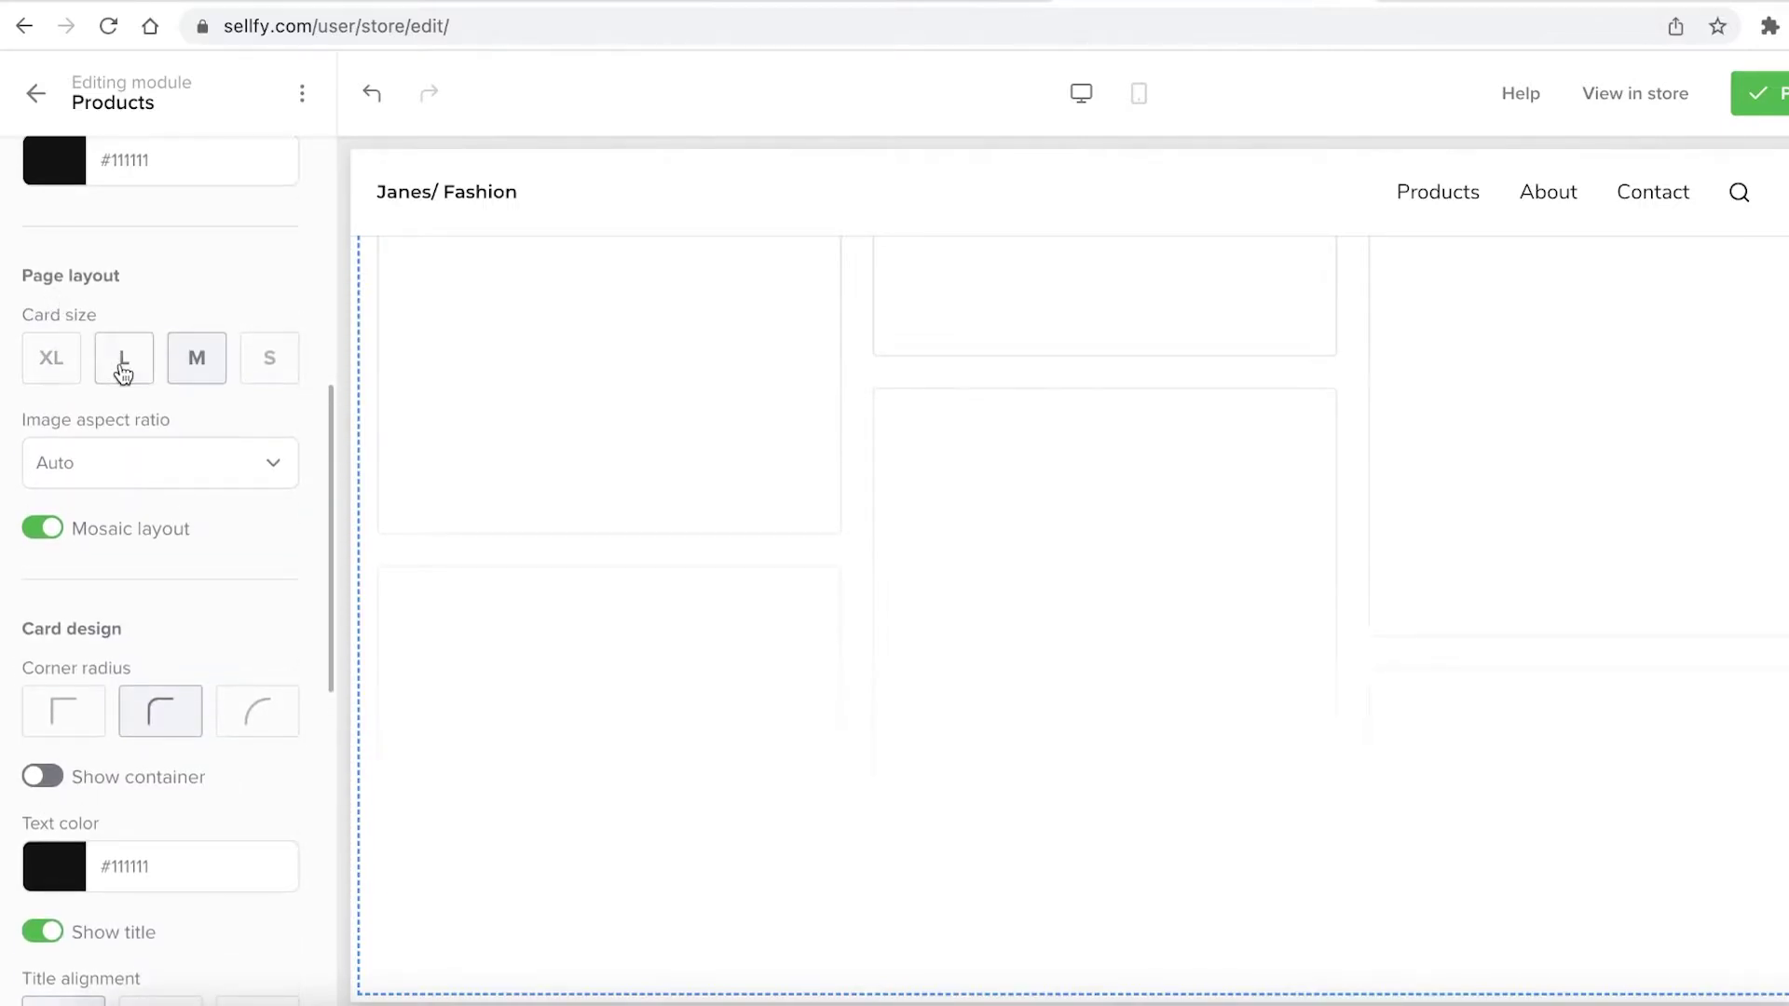
pyautogui.click(276, 372)
pyautogui.scroll(-5, 187, 475)
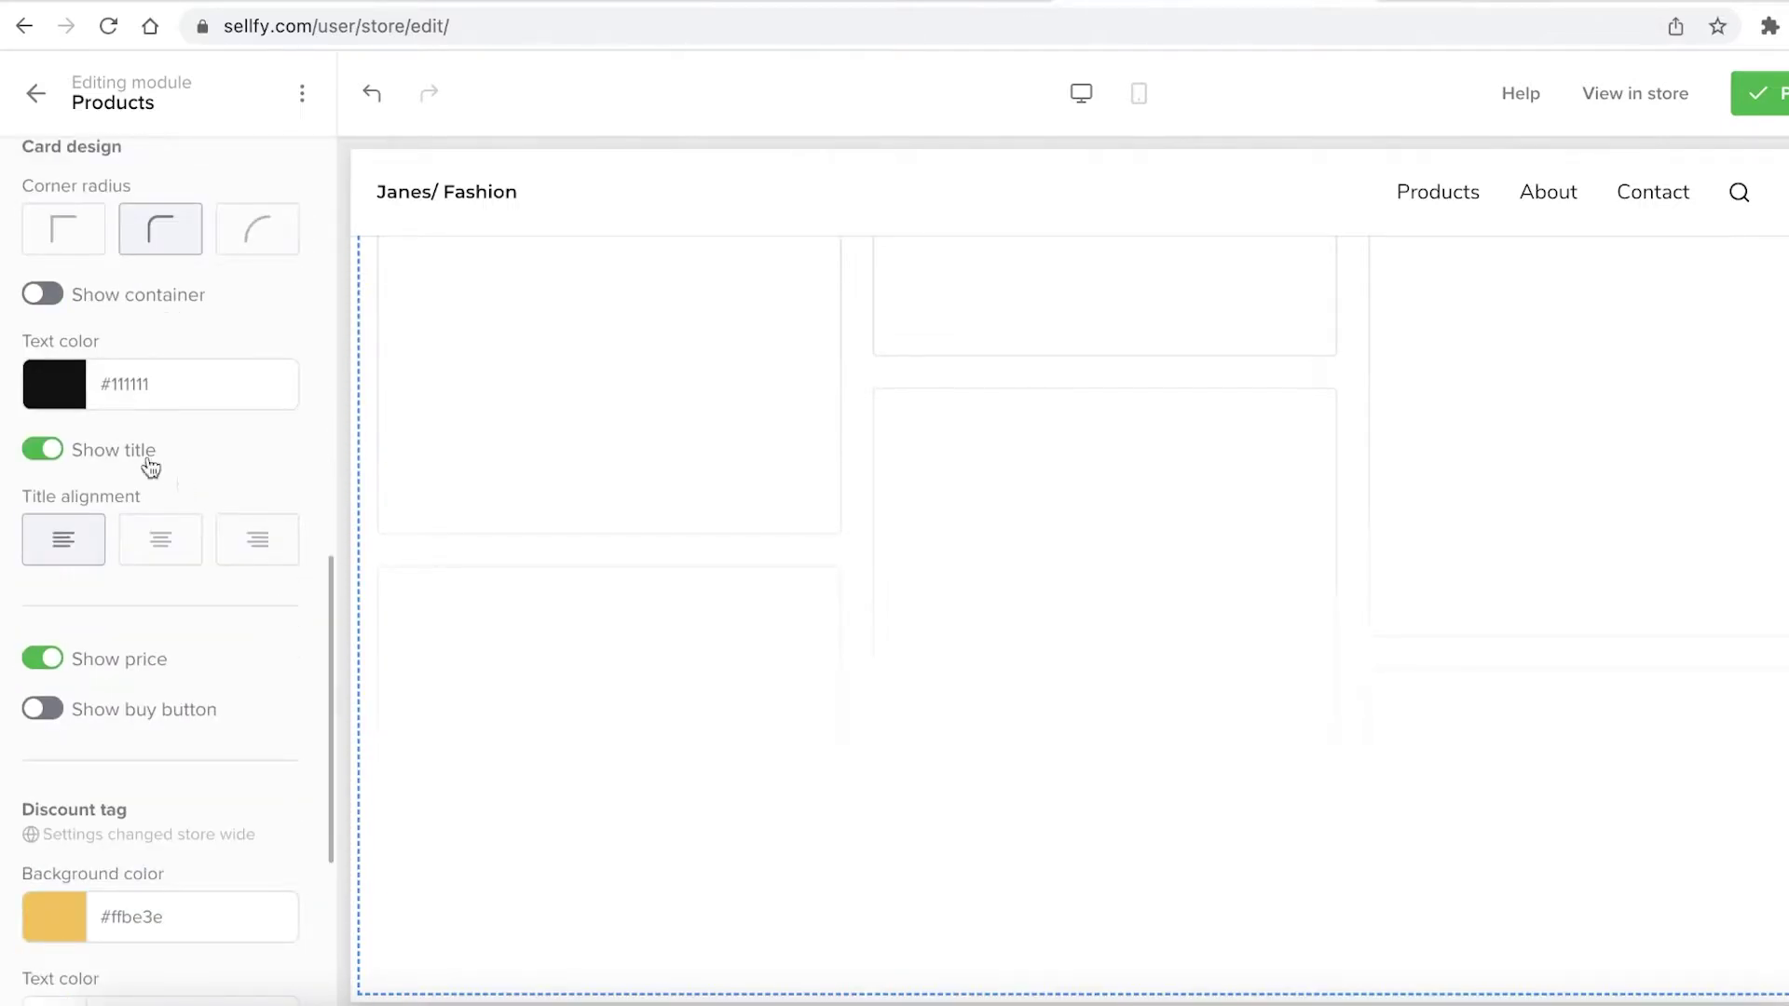
# Change the product card text colour to blue #291fff
pyautogui.click(112, 384)
pyautogui.moveTo(109, 460); pyautogui.dragTo(265, 358)
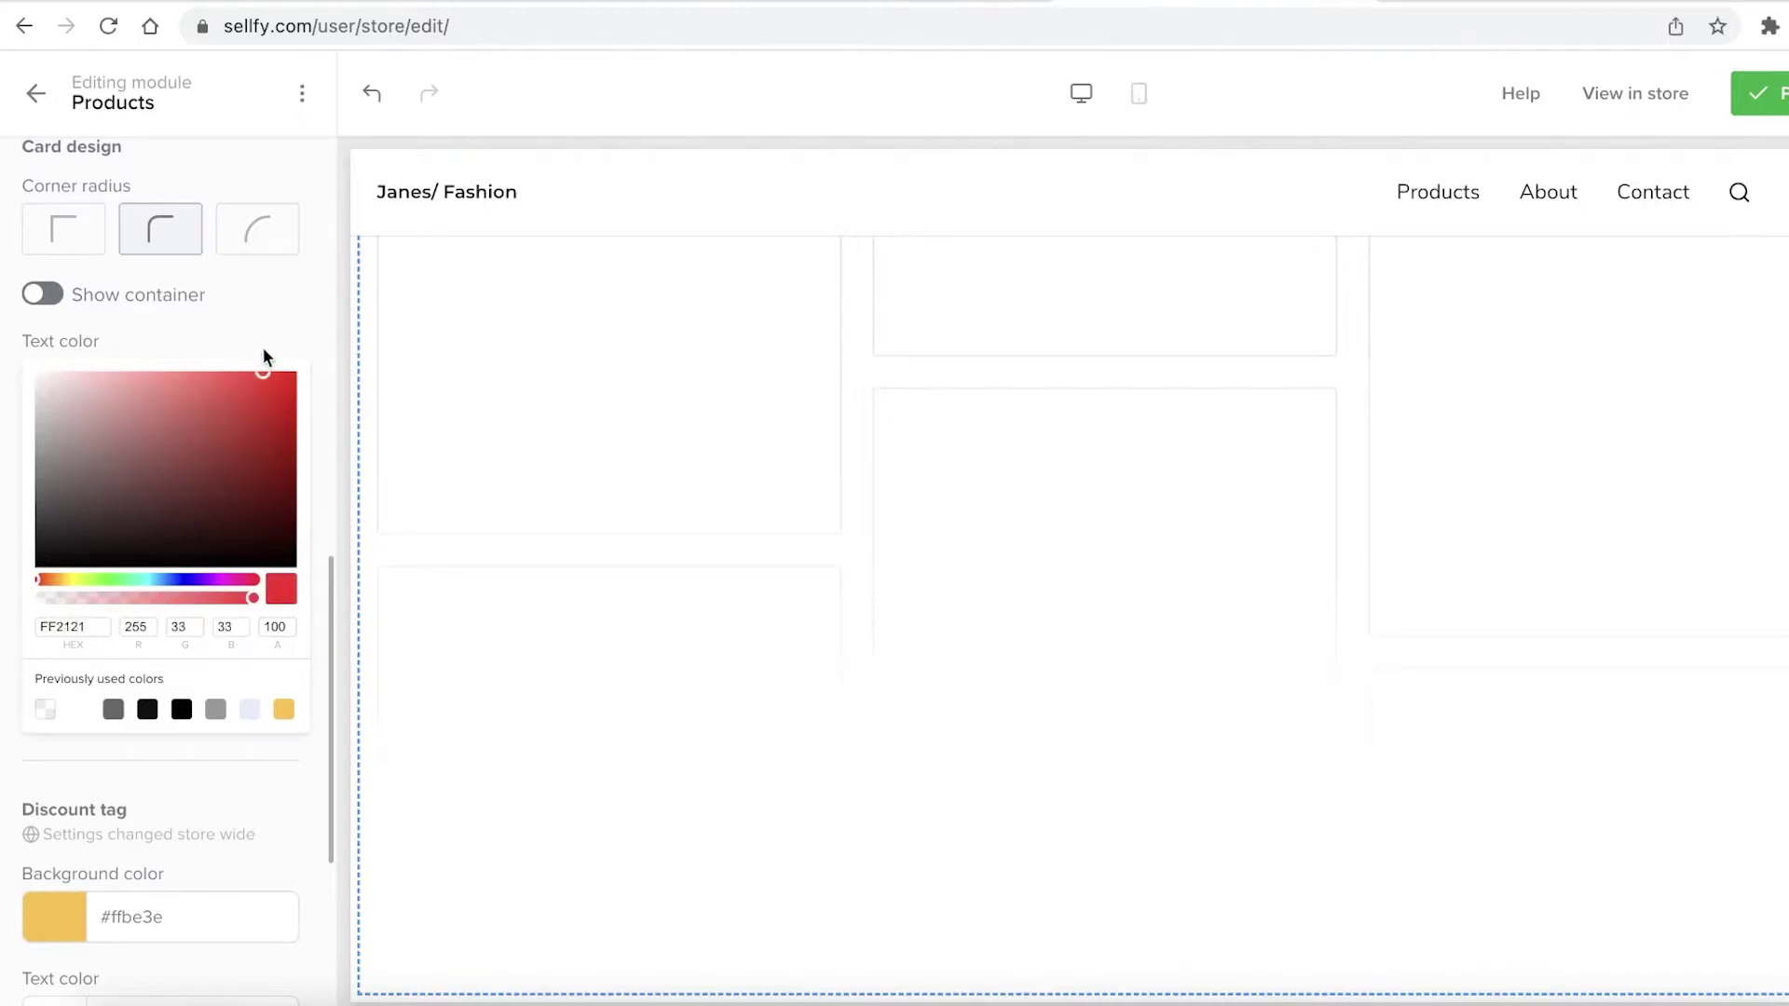
pyautogui.moveTo(135, 582); pyautogui.dragTo(185, 578)
pyautogui.click(203, 344)
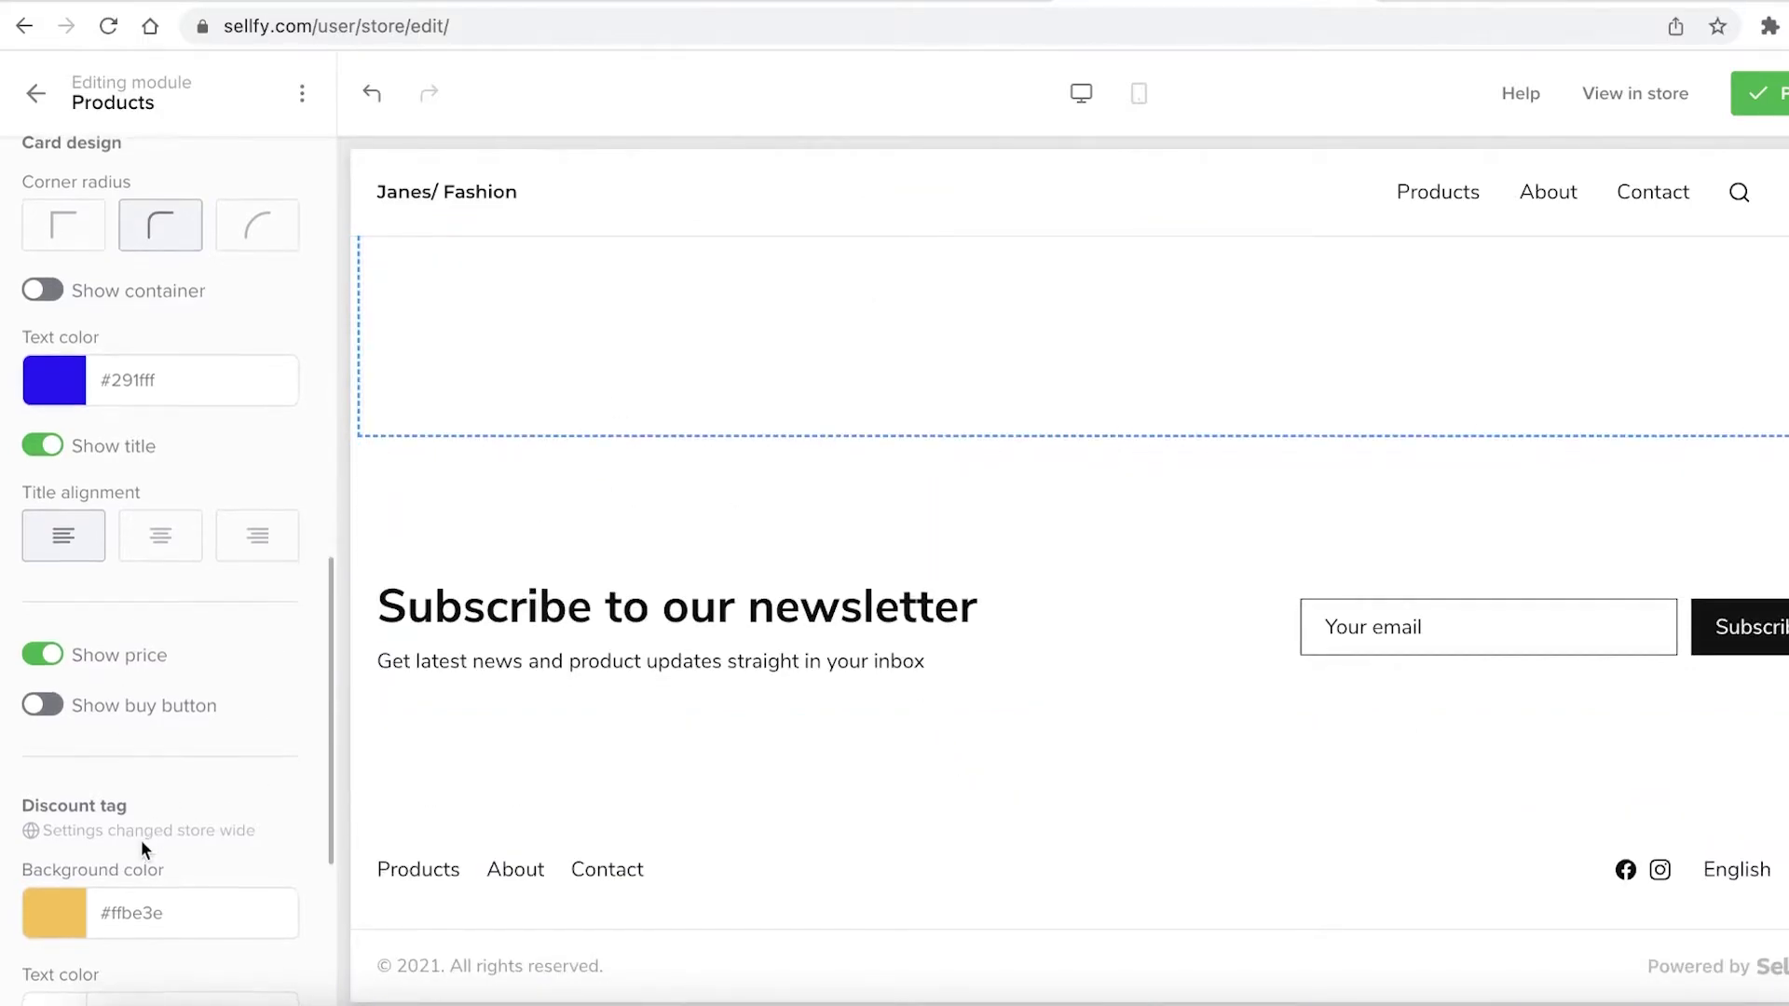
# Preview the store as customers see it and publish the changes
pyautogui.scroll(10, 144, 653)
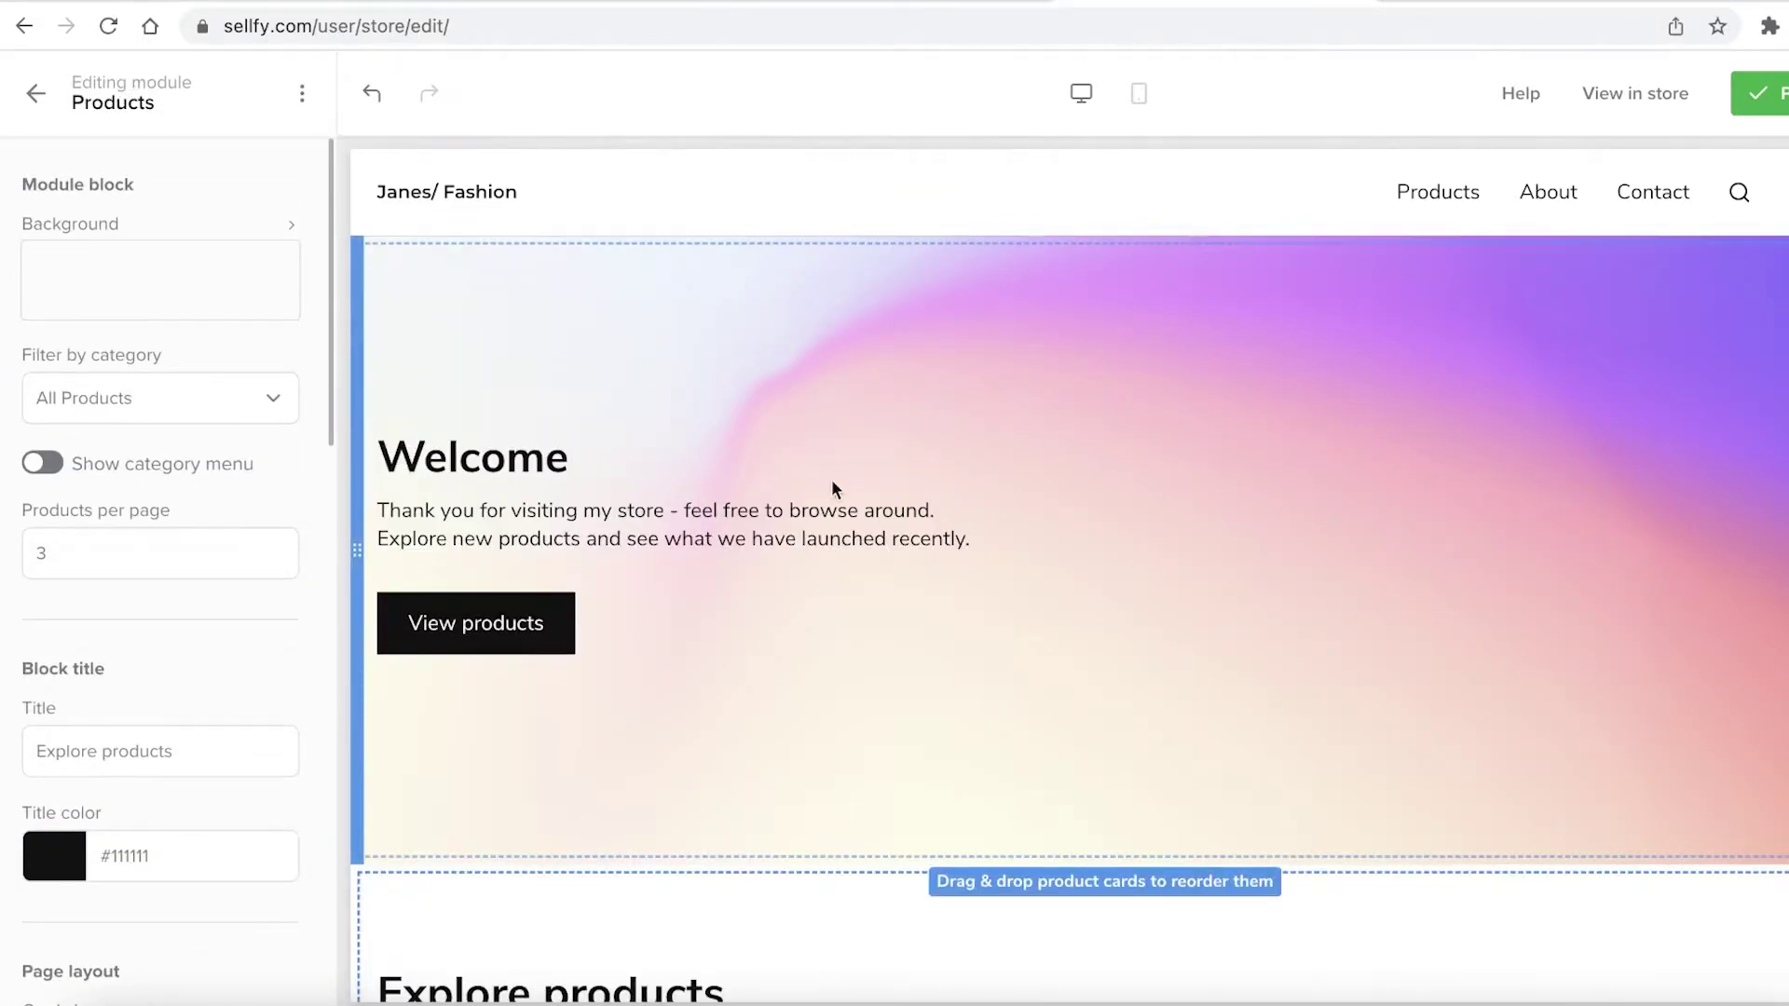
pyautogui.click(1636, 93)
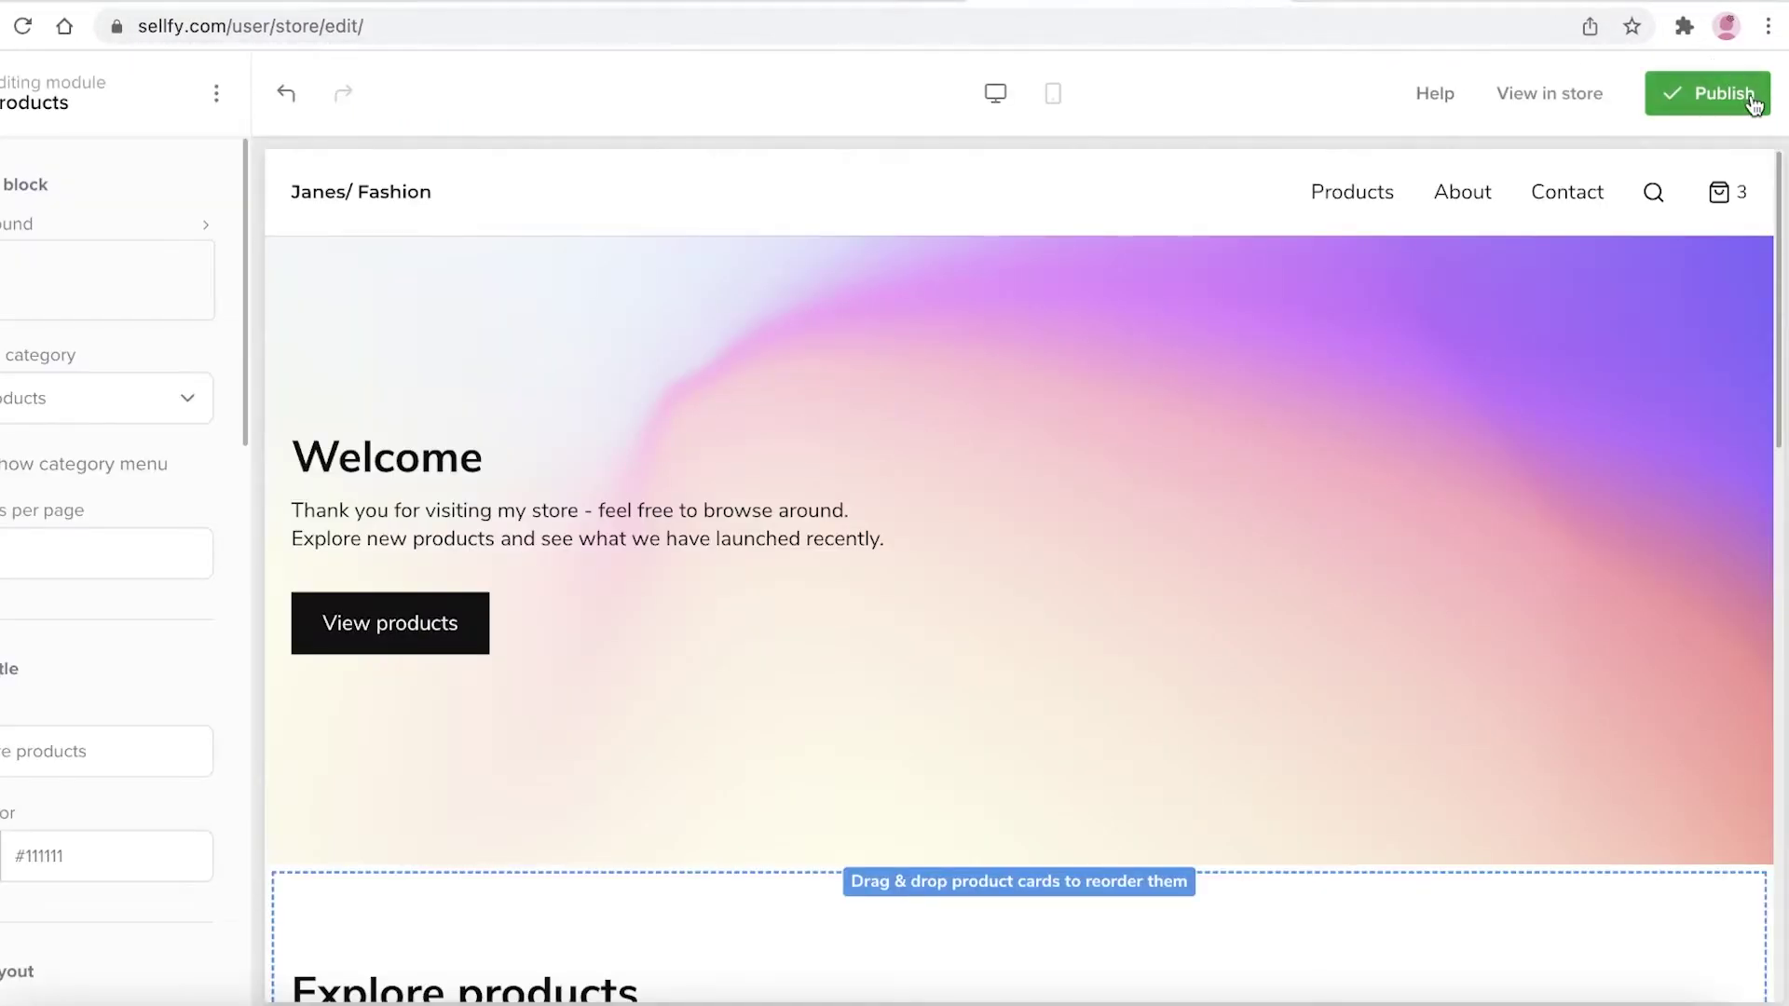
pyautogui.click(1724, 93)
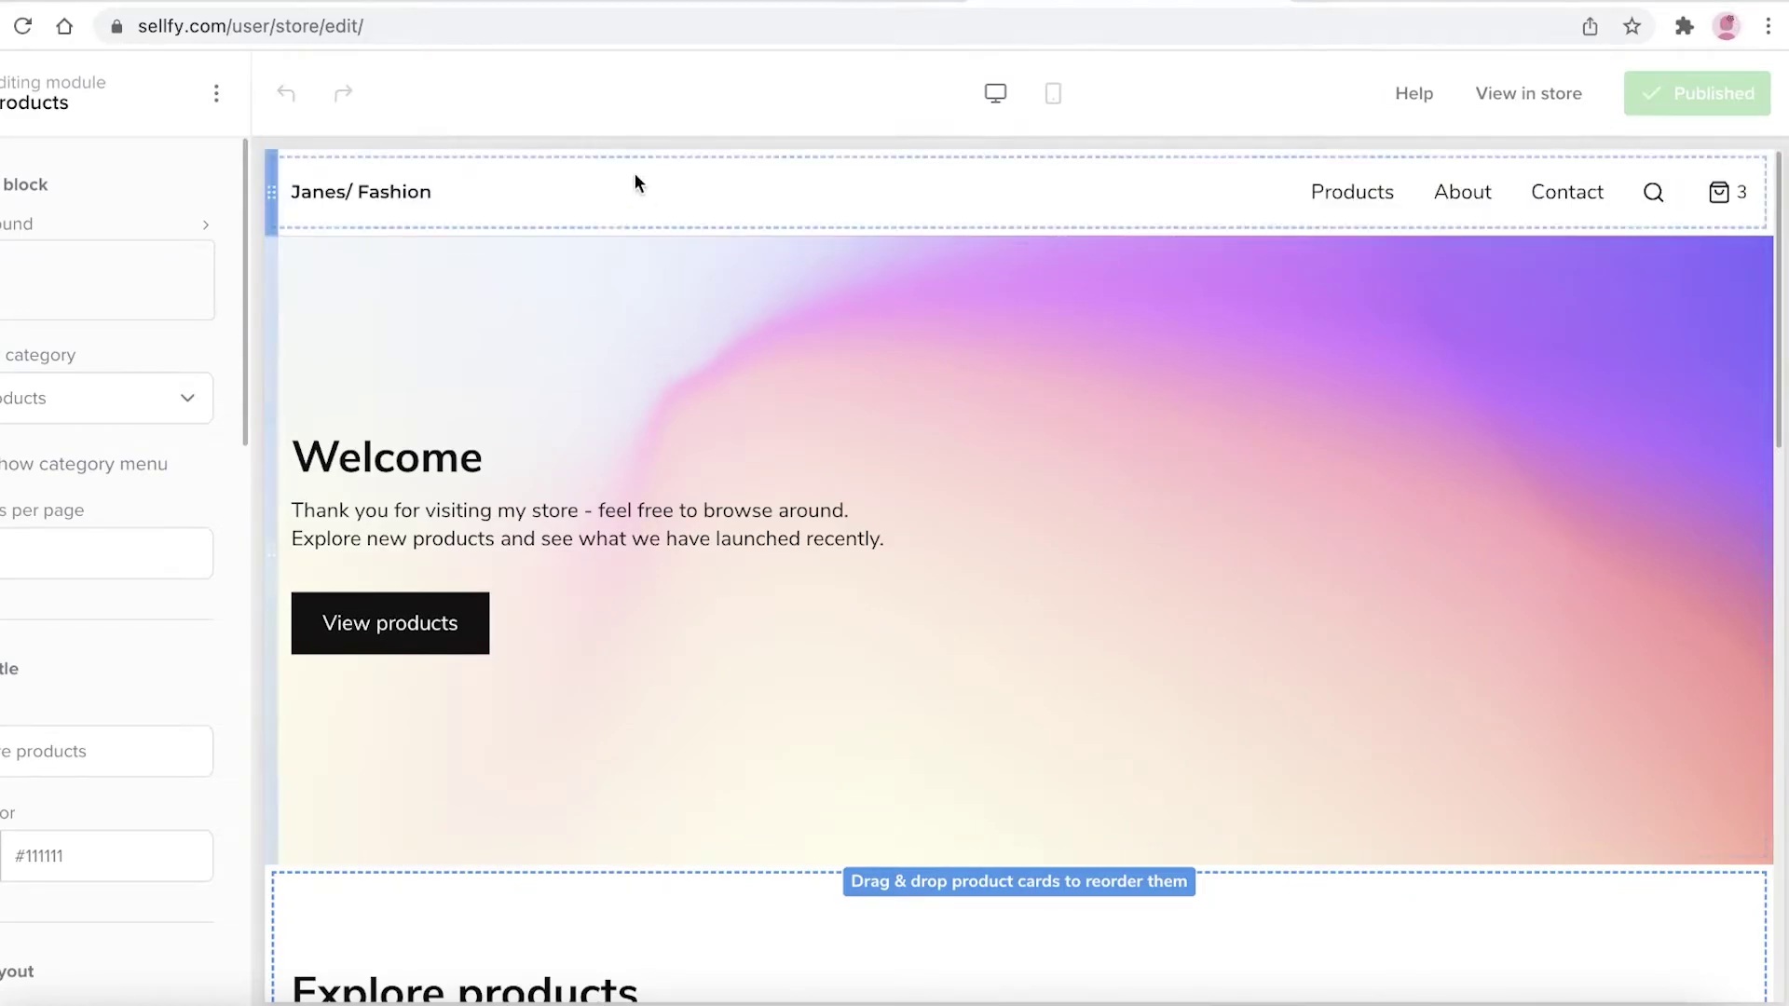
# Replace the hero background with the yellow-outfit photo from Downloads
pyautogui.click(641, 179)
pyautogui.click(748, 369)
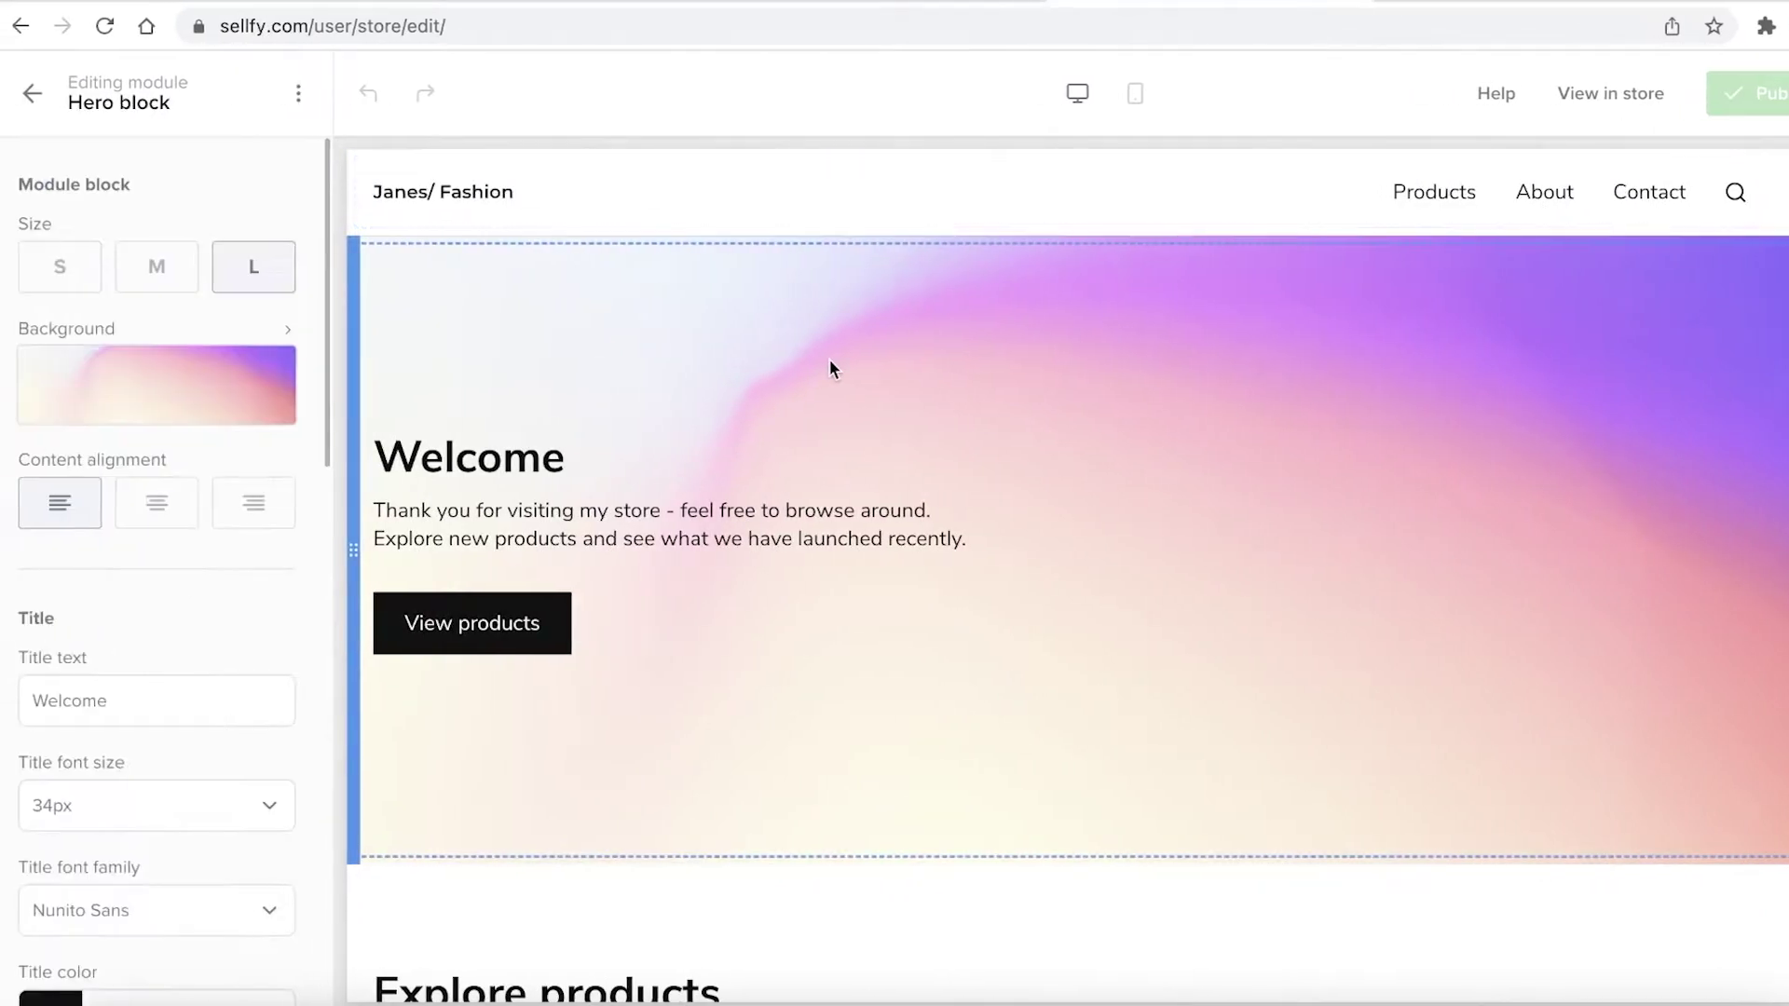
pyautogui.click(186, 372)
pyautogui.click(457, 449)
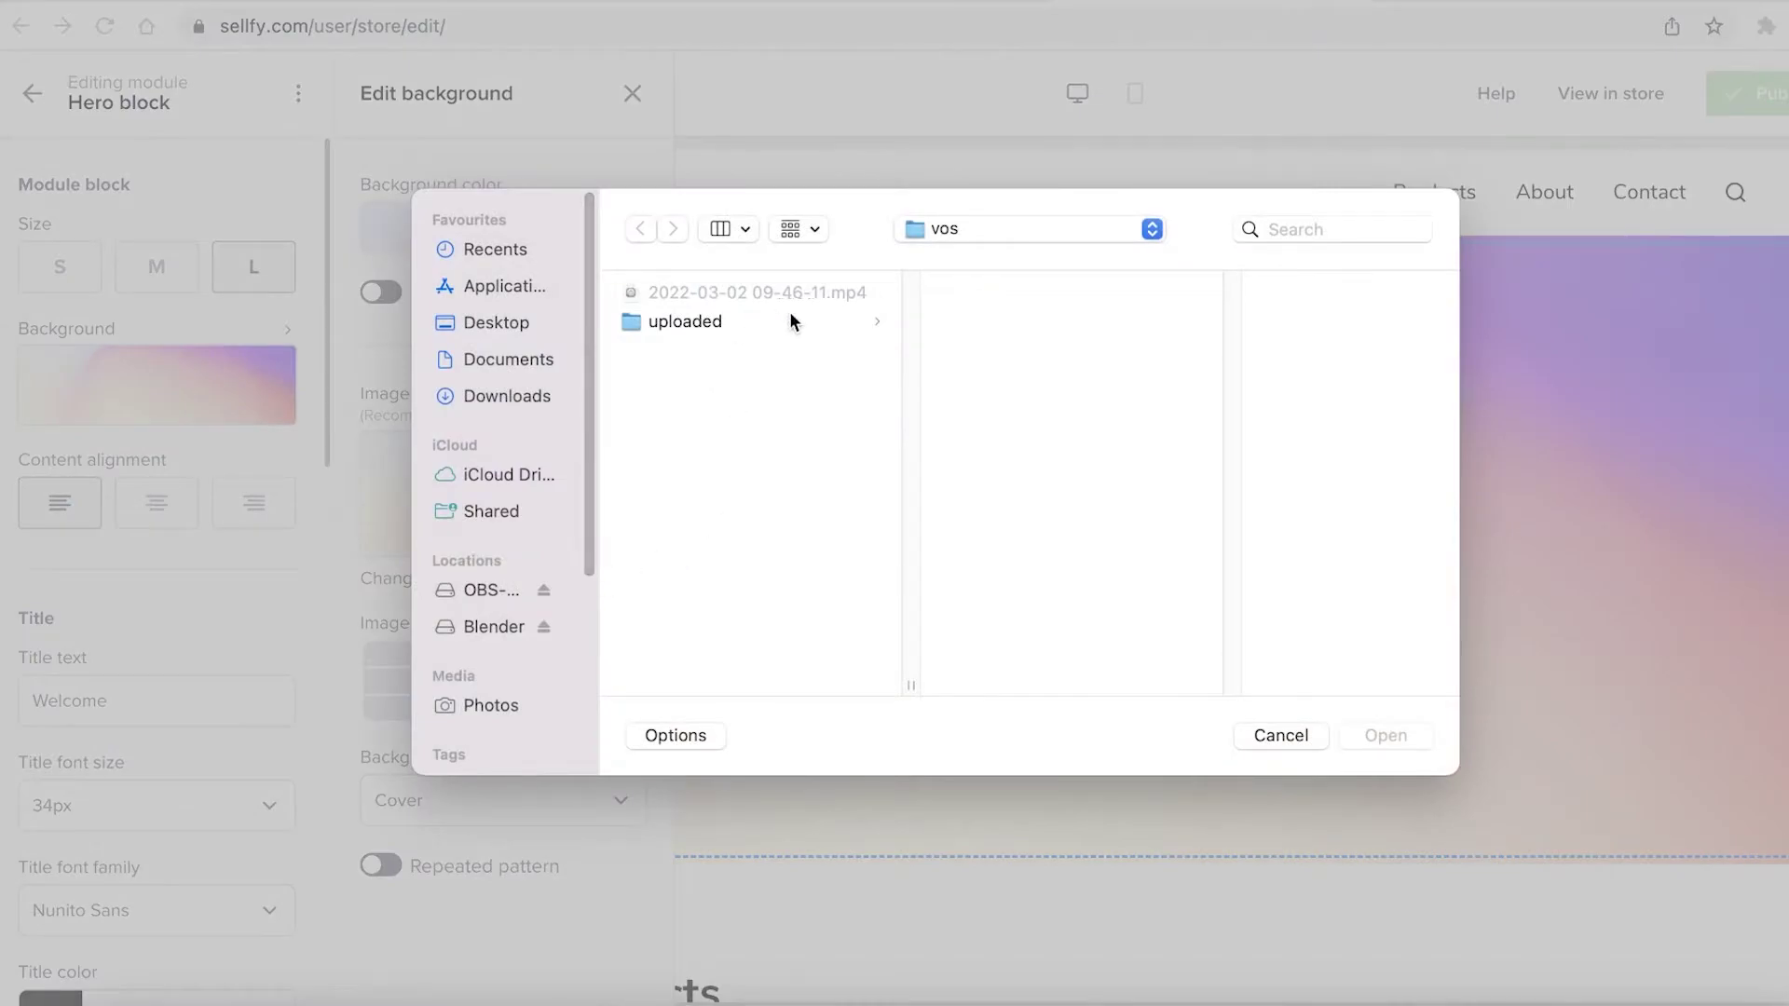
pyautogui.click(1272, 737)
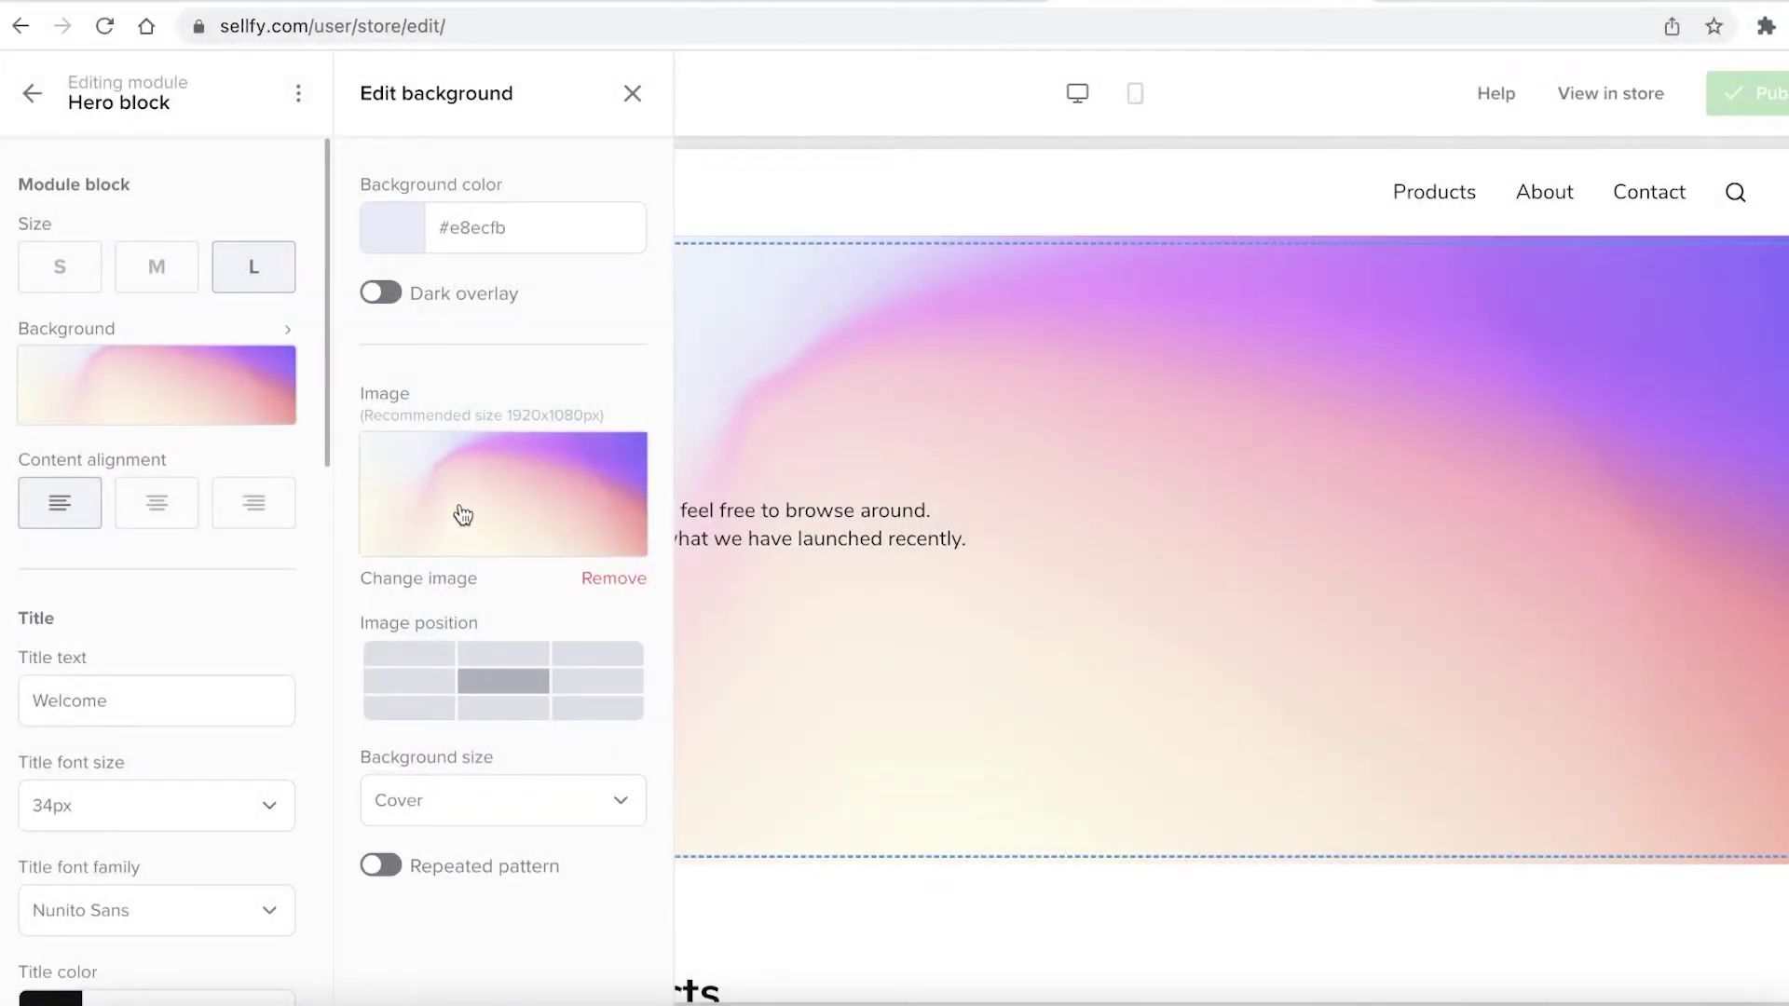
pyautogui.click(435, 510)
pyautogui.click(1276, 739)
pyautogui.click(425, 570)
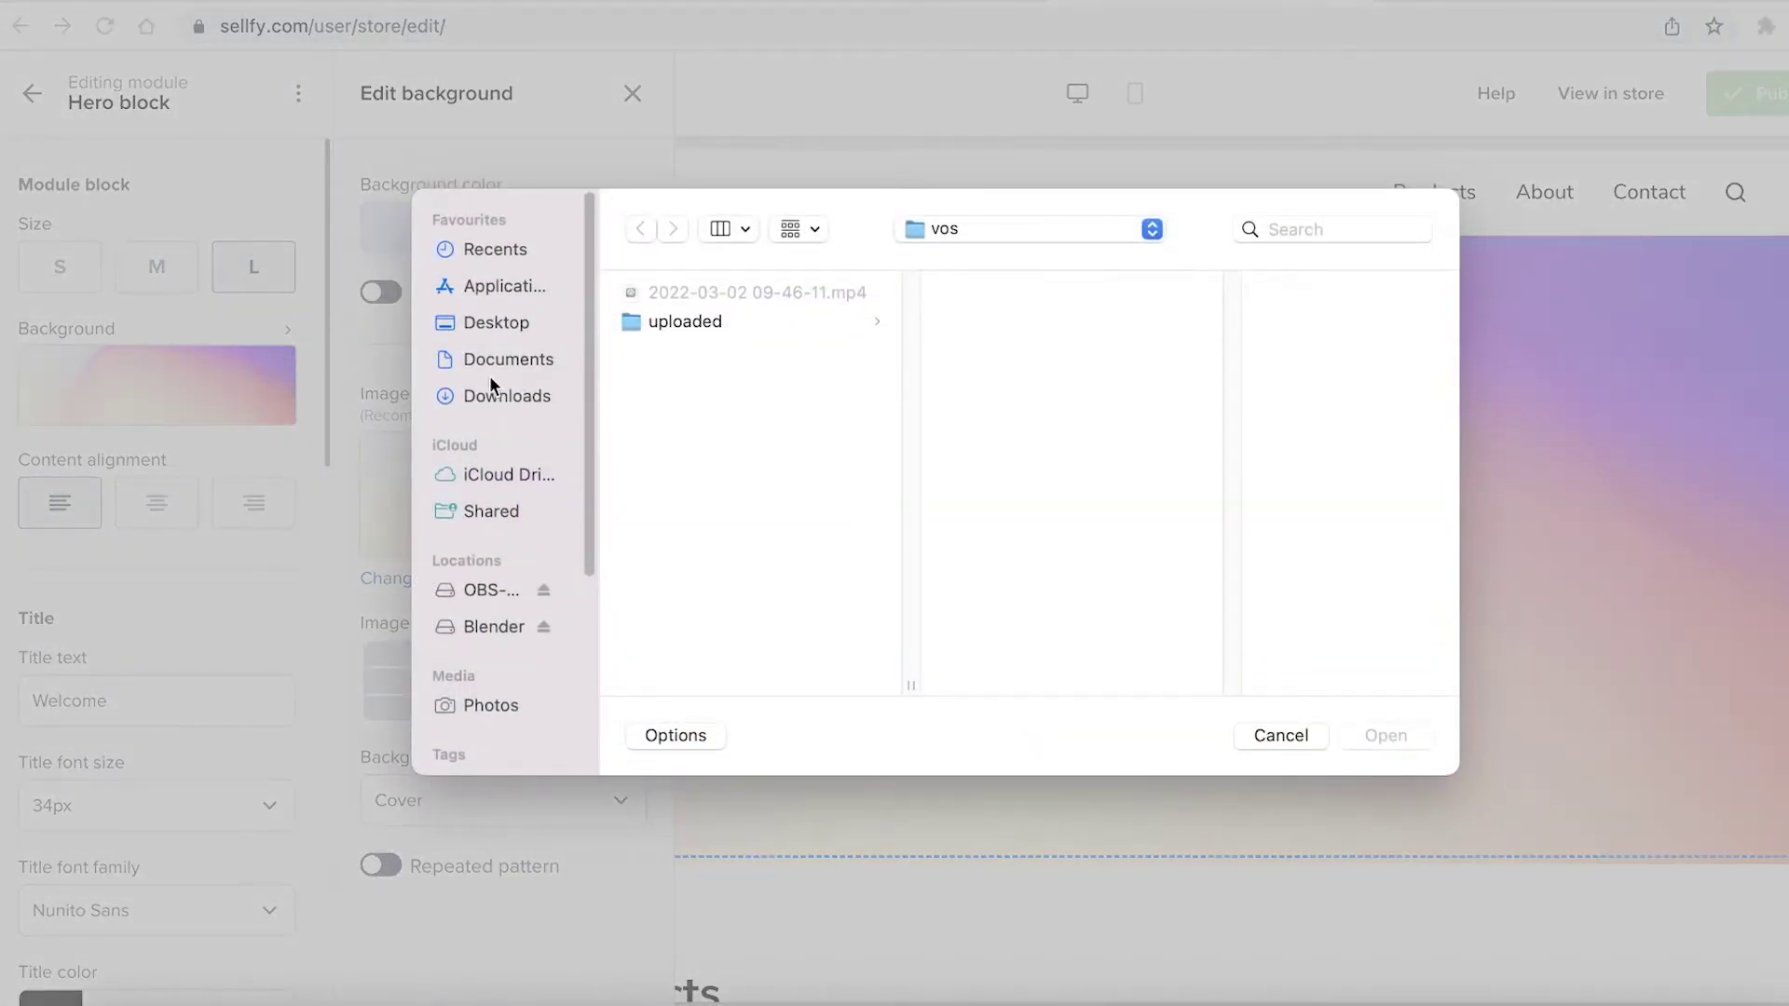
pyautogui.click(490, 391)
pyautogui.click(665, 324)
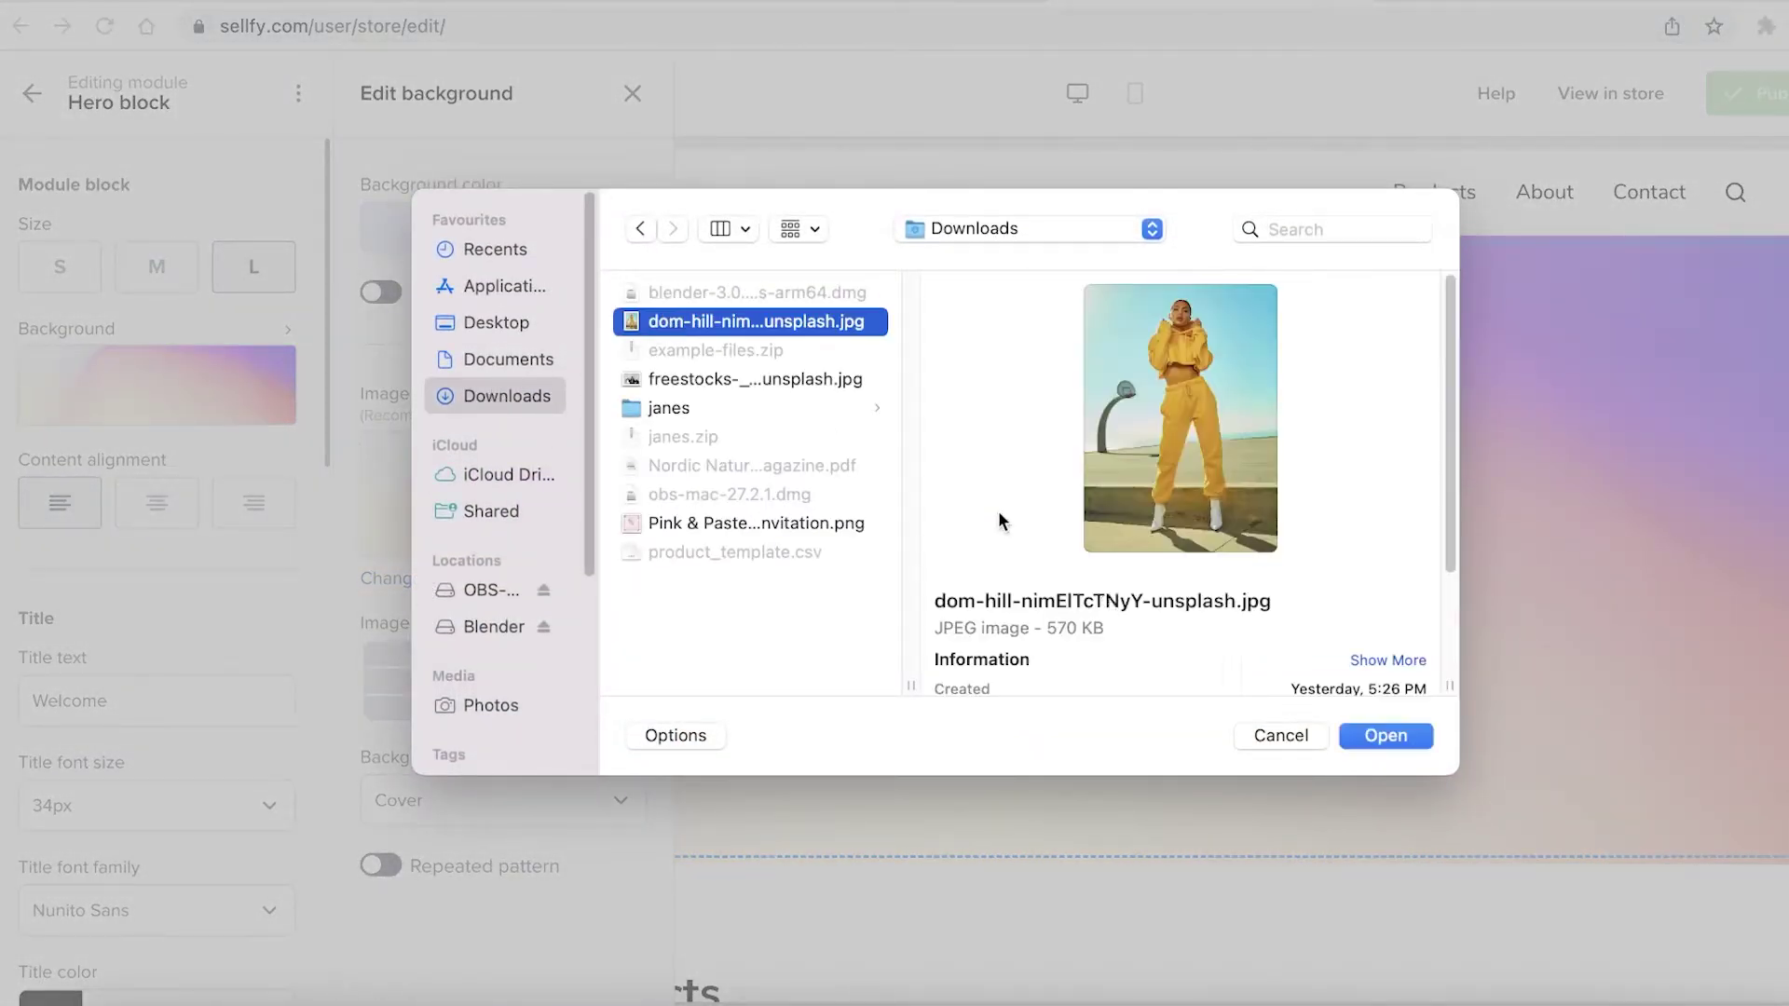
pyautogui.click(832, 388)
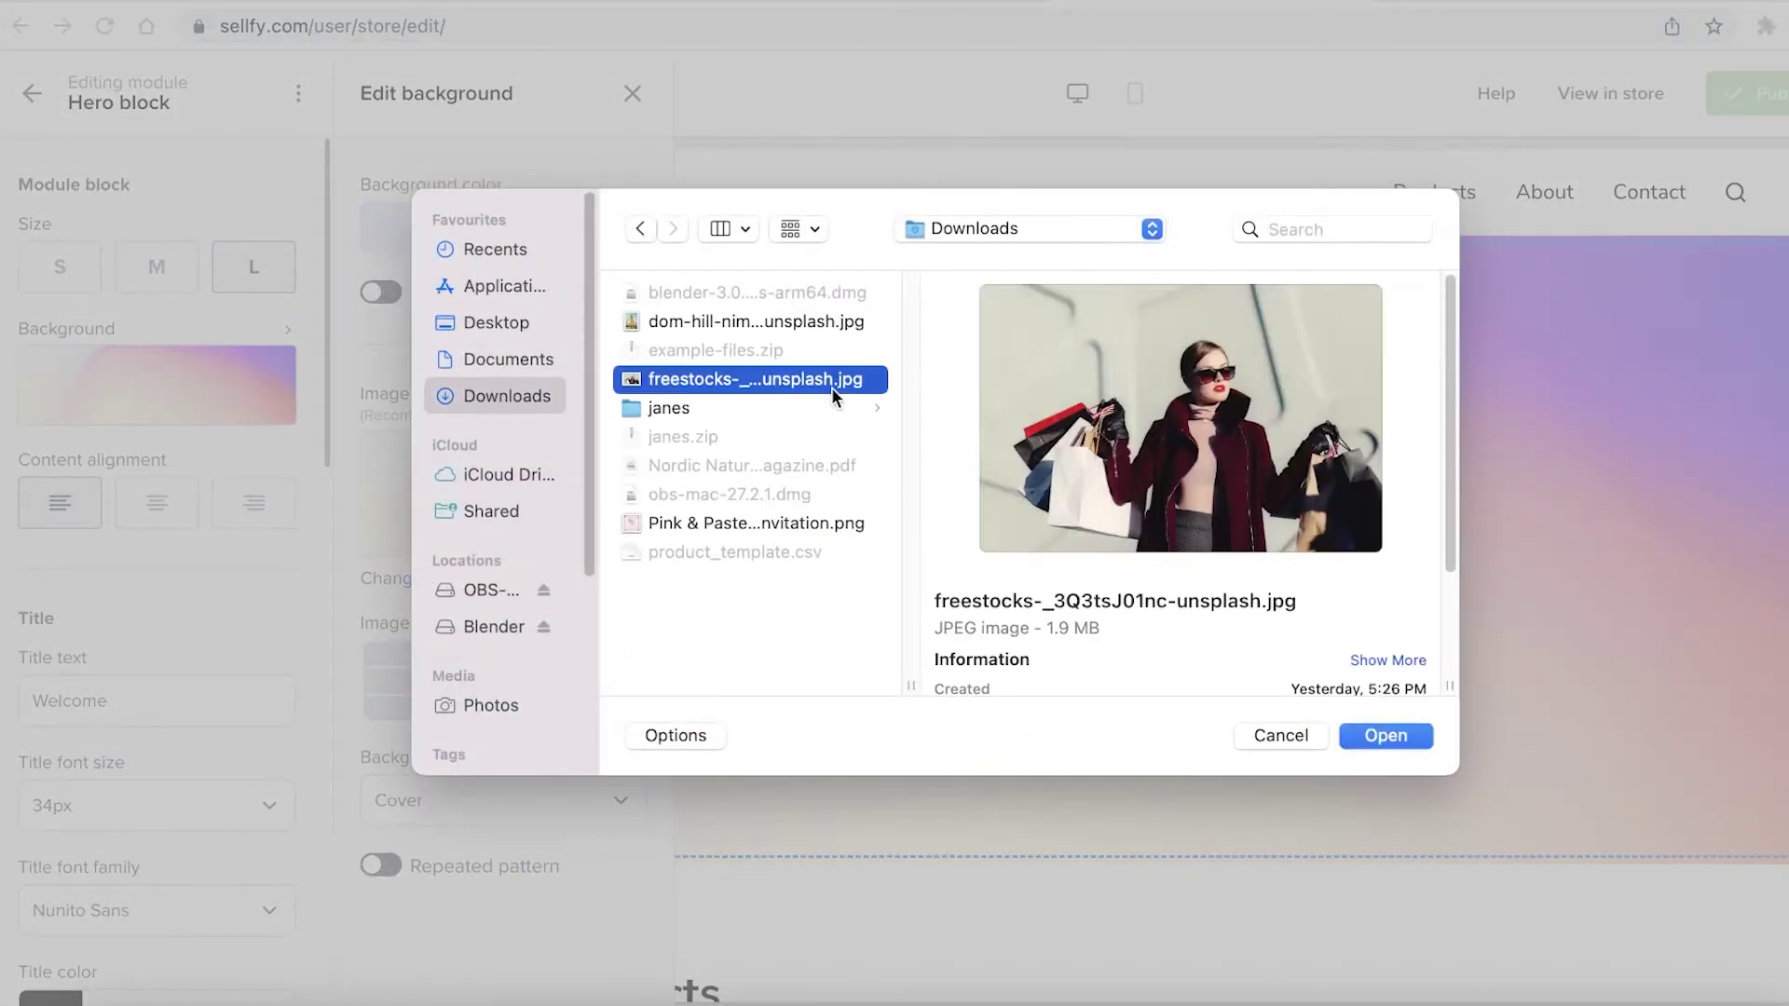
pyautogui.click(796, 323)
pyautogui.click(1377, 740)
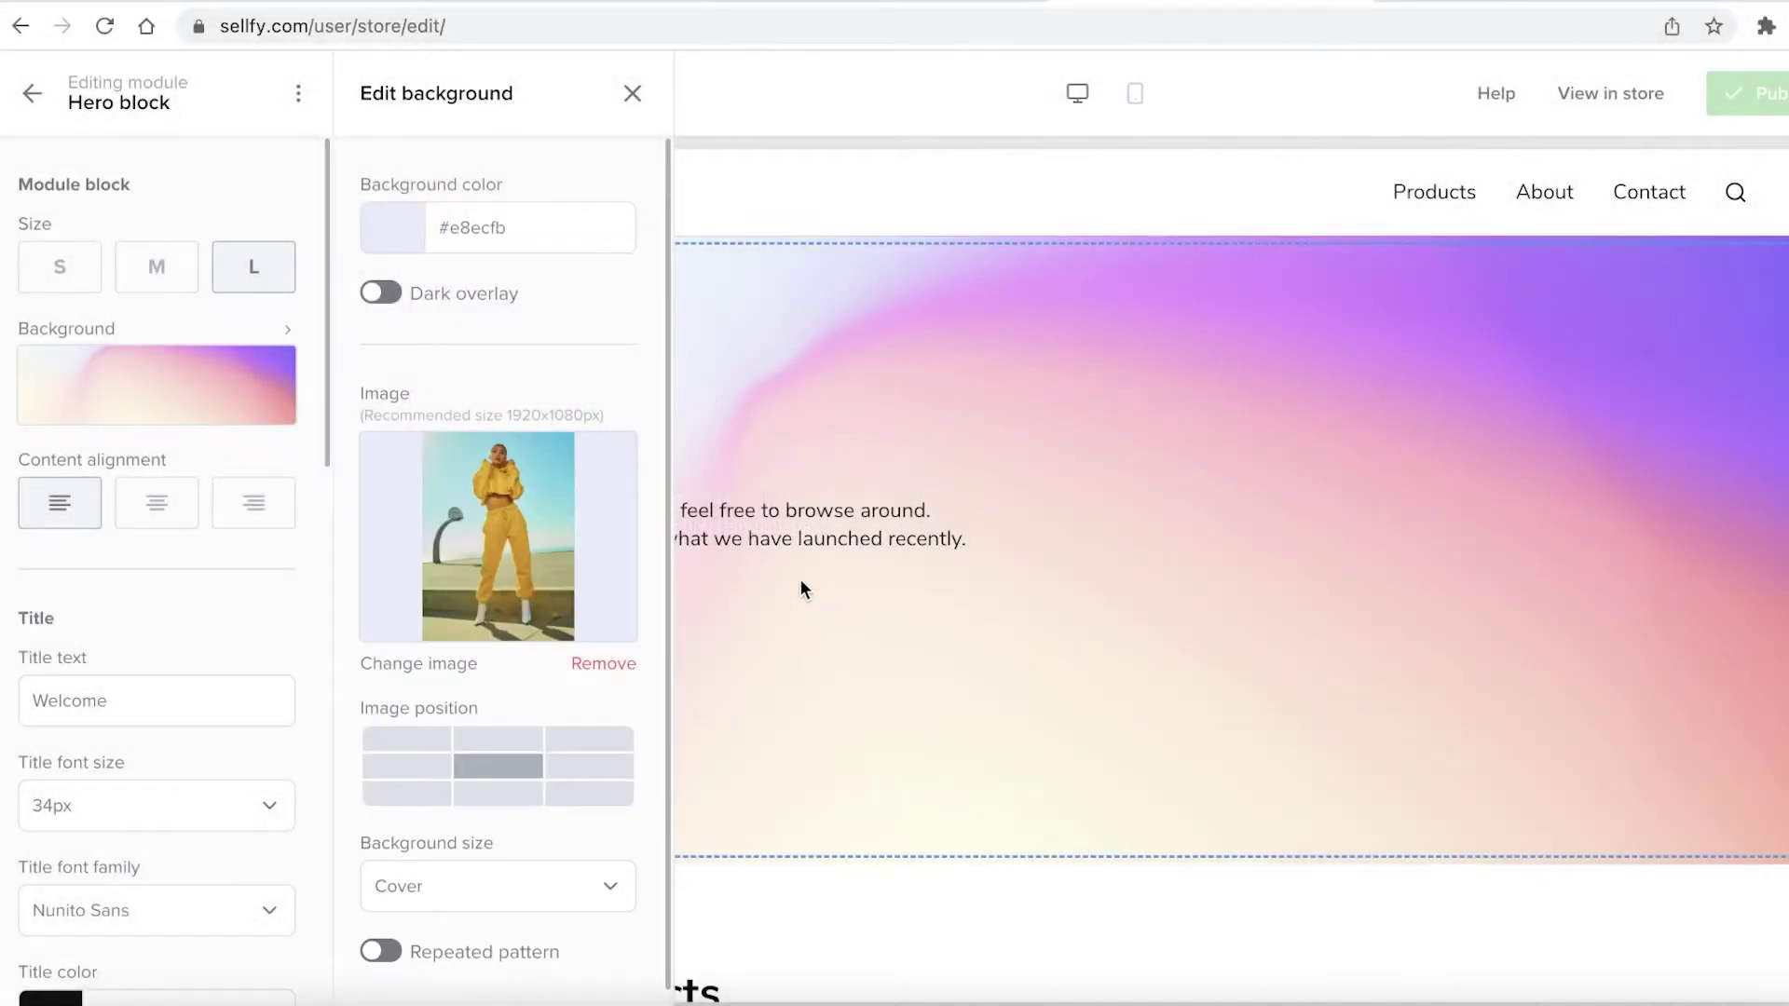
# Set the hero background image position to top-centre so the woman's face shows
pyautogui.click(1060, 486)
pyautogui.click(228, 376)
pyautogui.click(541, 515)
pyautogui.click(1278, 731)
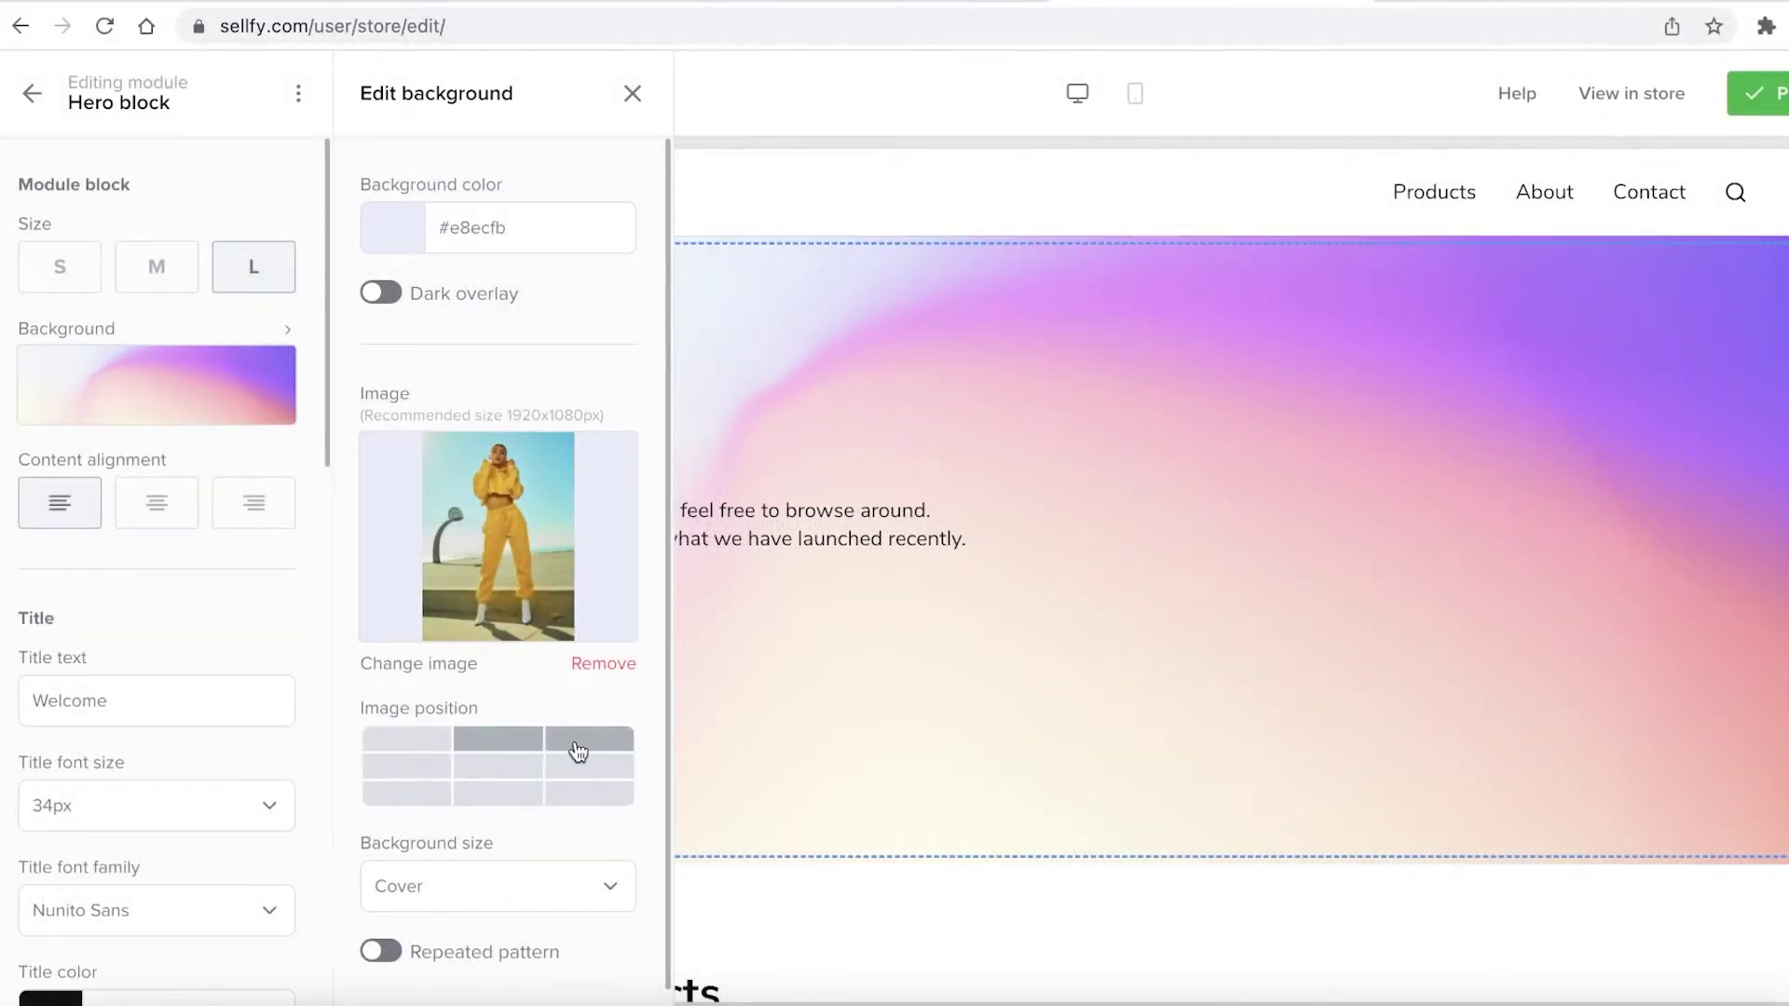
pyautogui.click(124, 424)
pyautogui.click(154, 431)
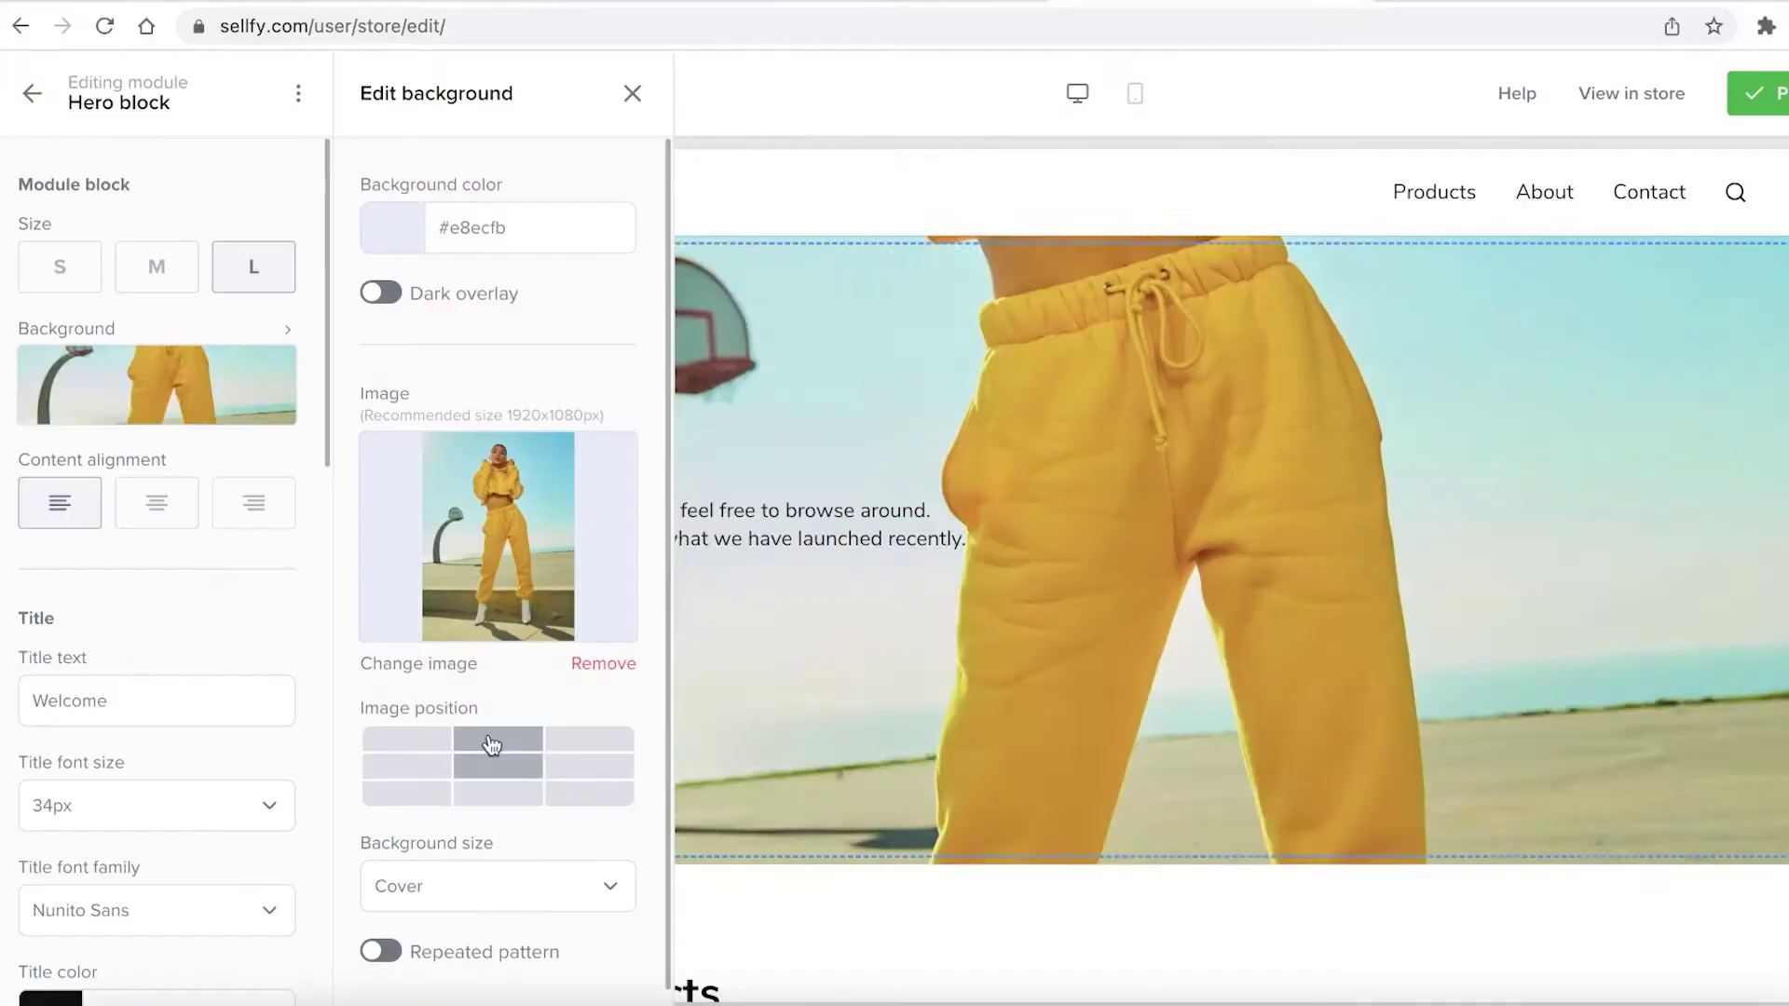
pyautogui.click(494, 741)
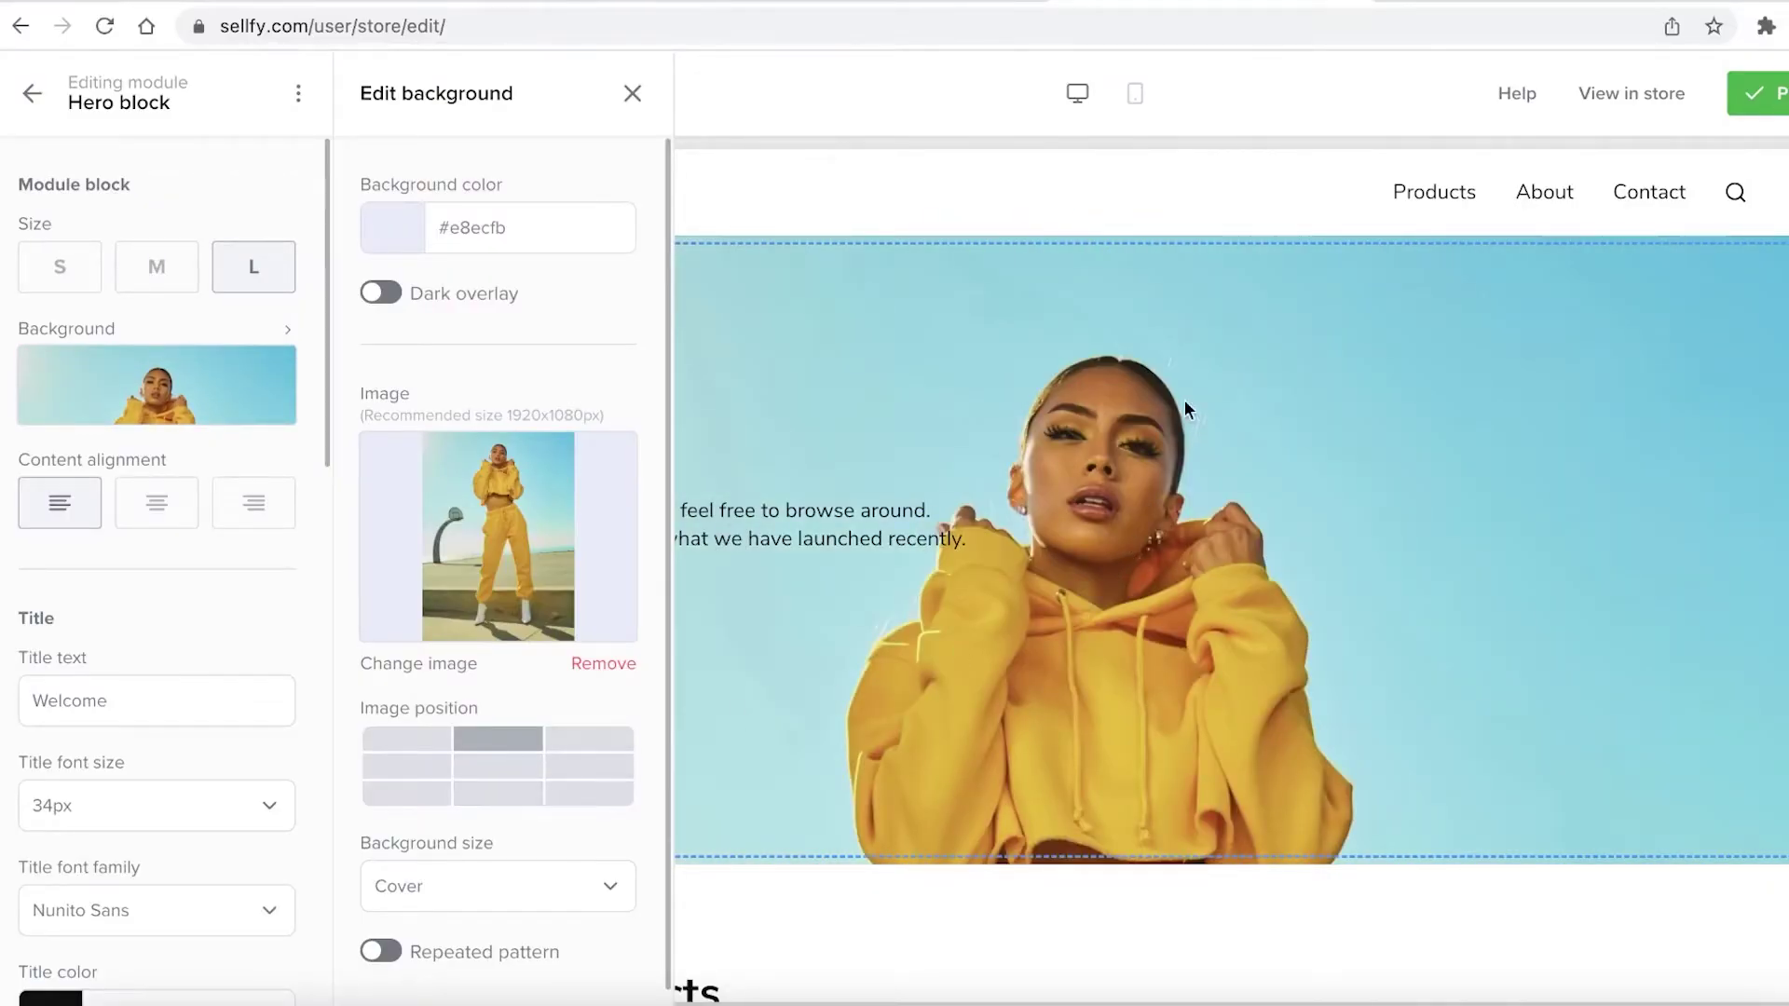
pyautogui.click(931, 527)
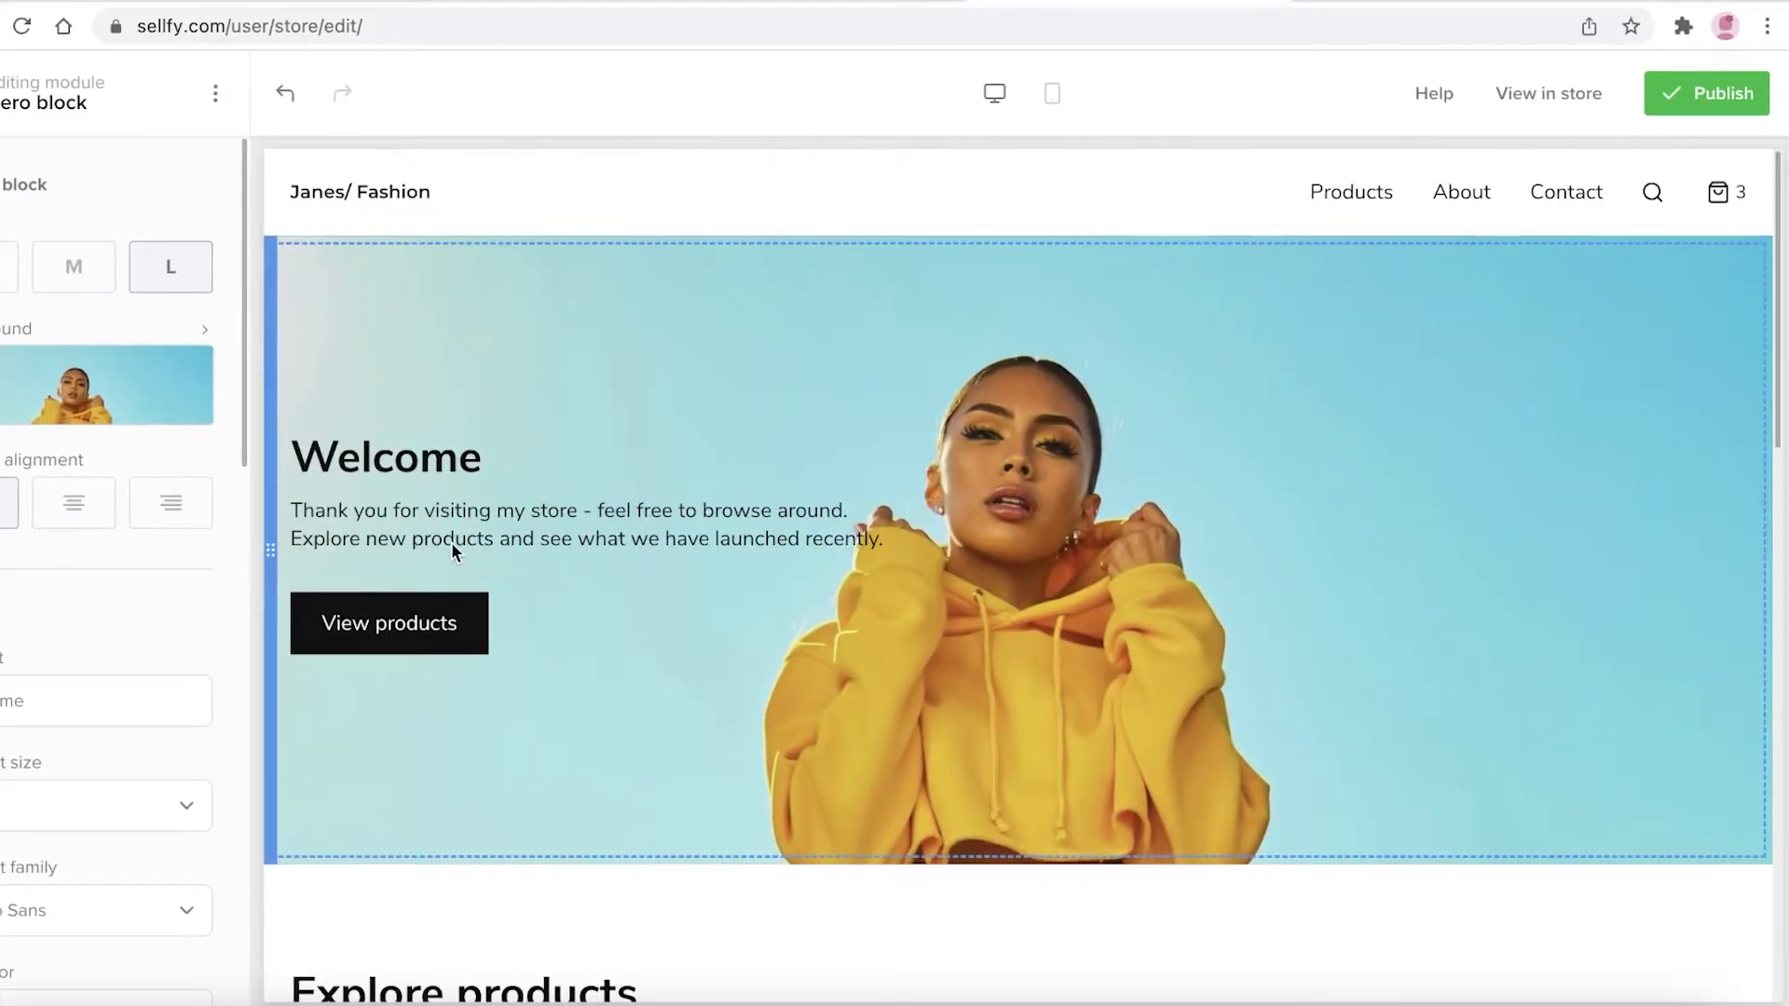
# Publish the Janes/ Fashion store from the editor
pyautogui.scroll(-8, 402, 607)
pyautogui.scroll(4, 296, 443)
pyautogui.scroll(4, 1138, 371)
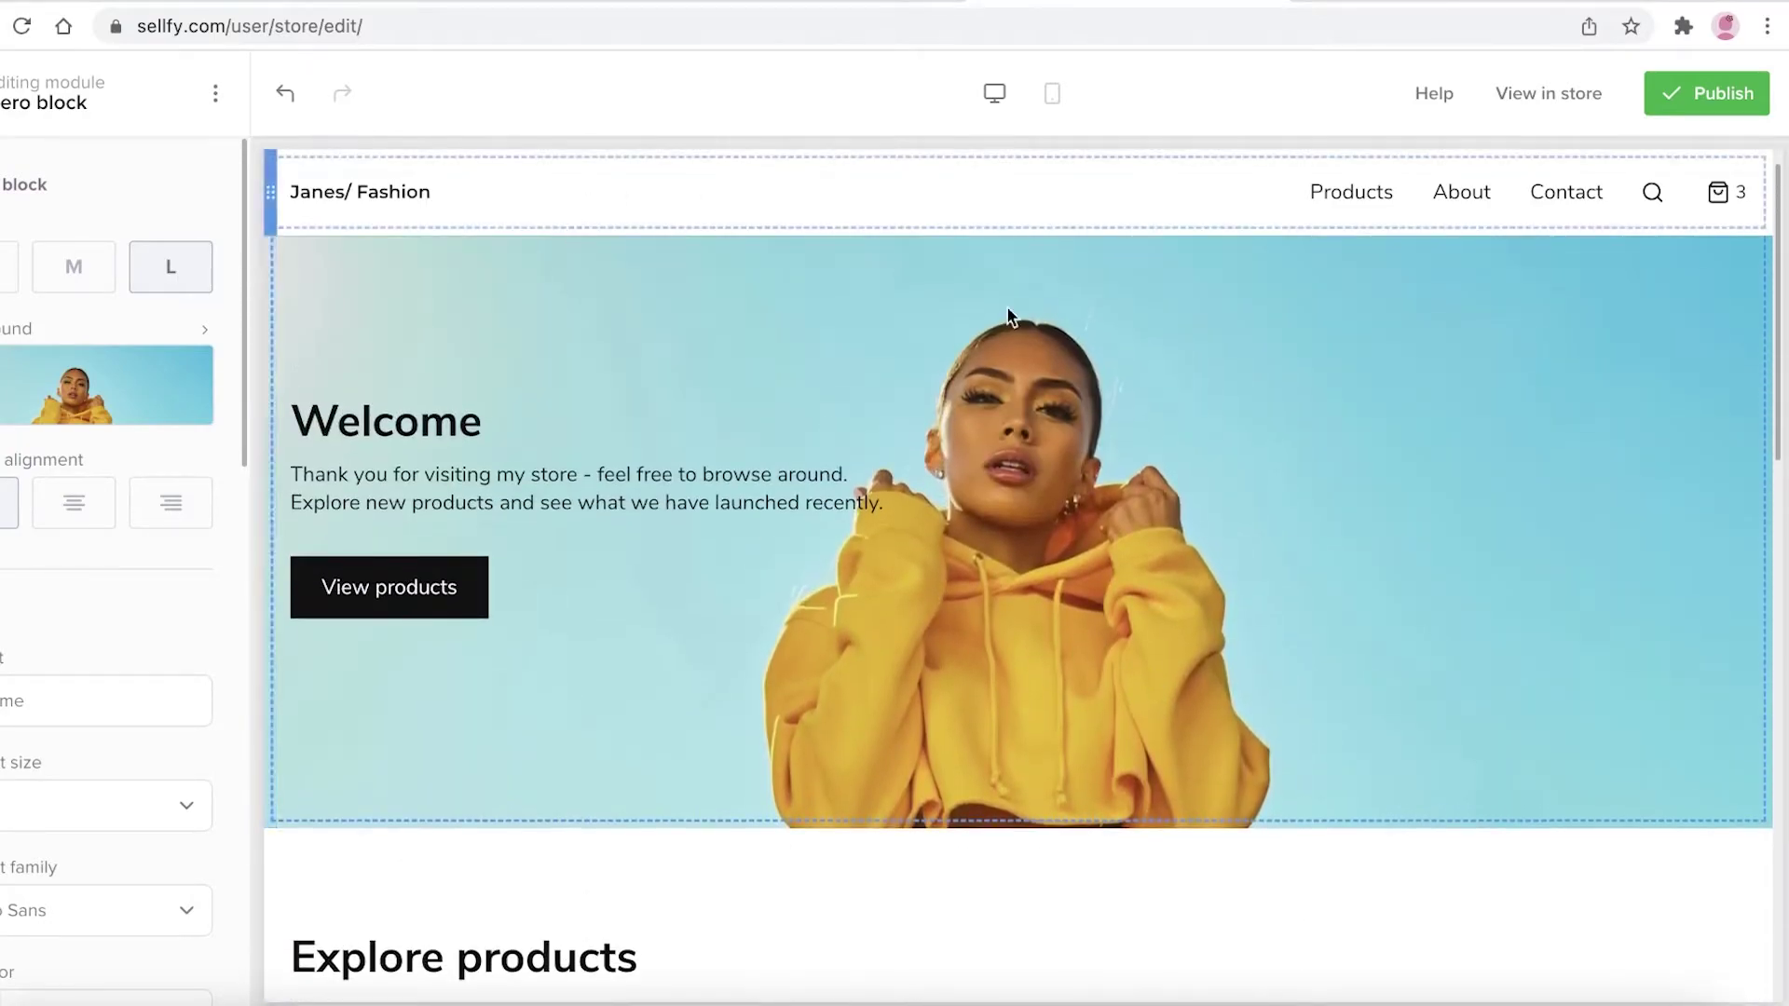
pyautogui.scroll(-7, 854, 551)
pyautogui.scroll(7, 854, 554)
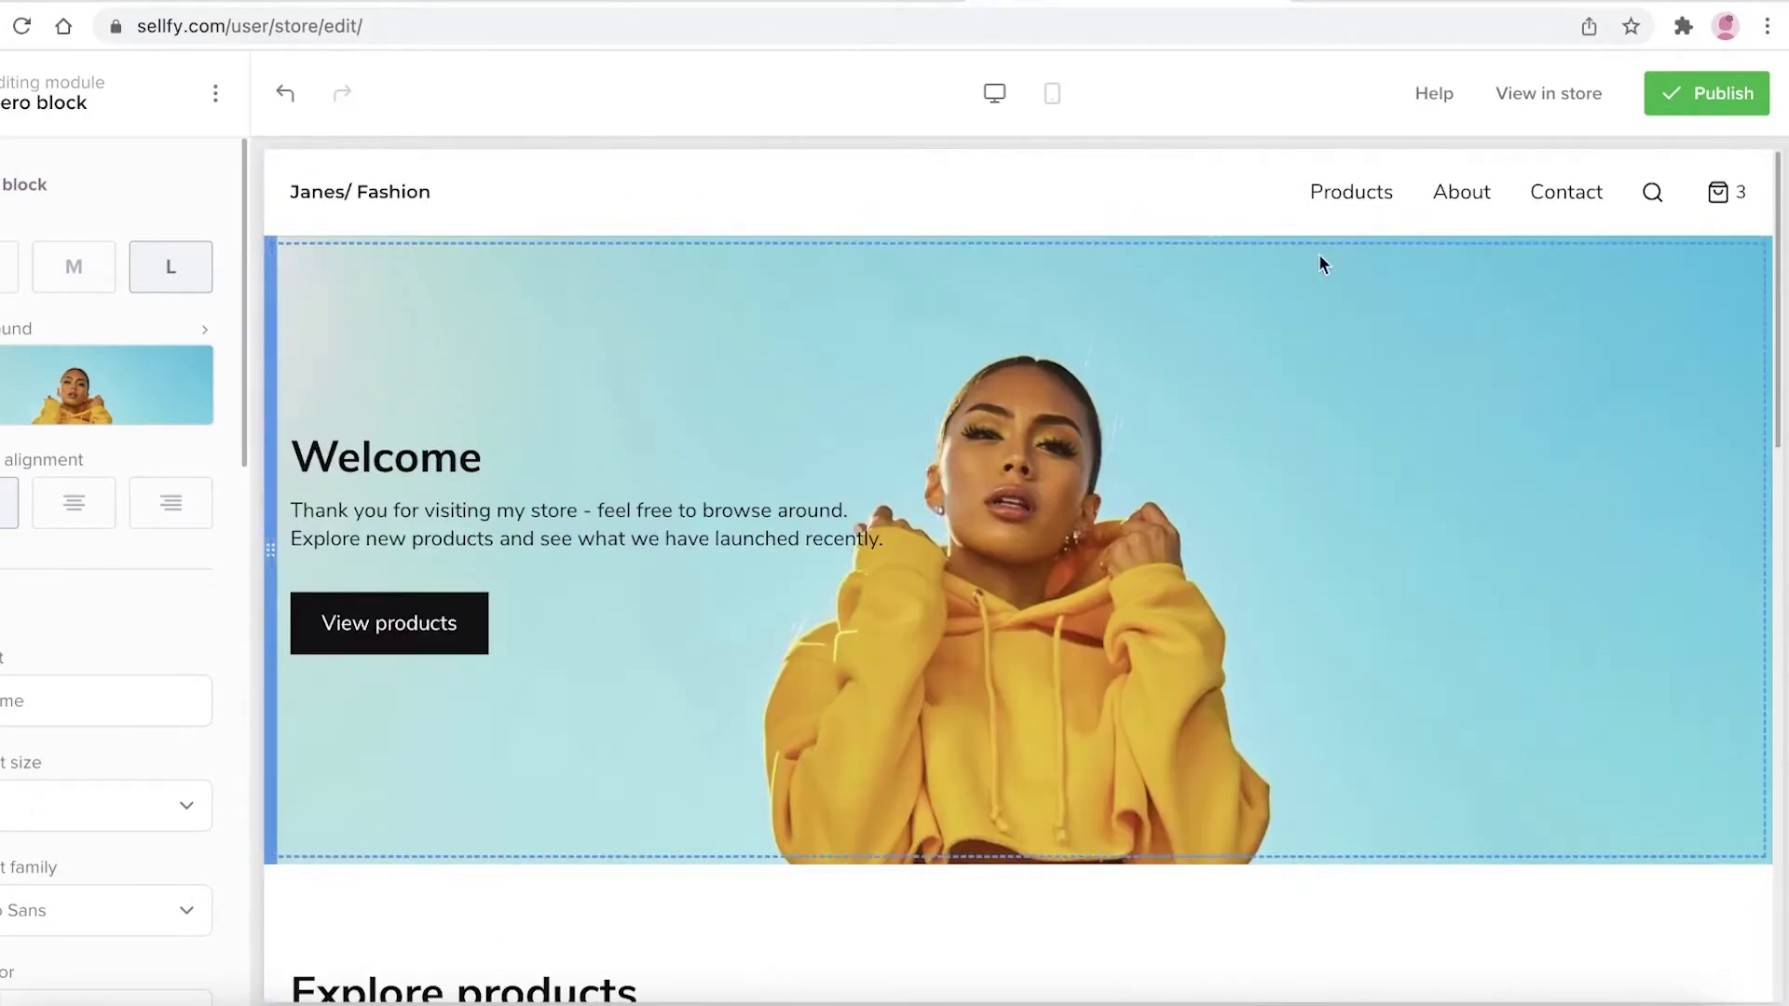
pyautogui.click(1678, 105)
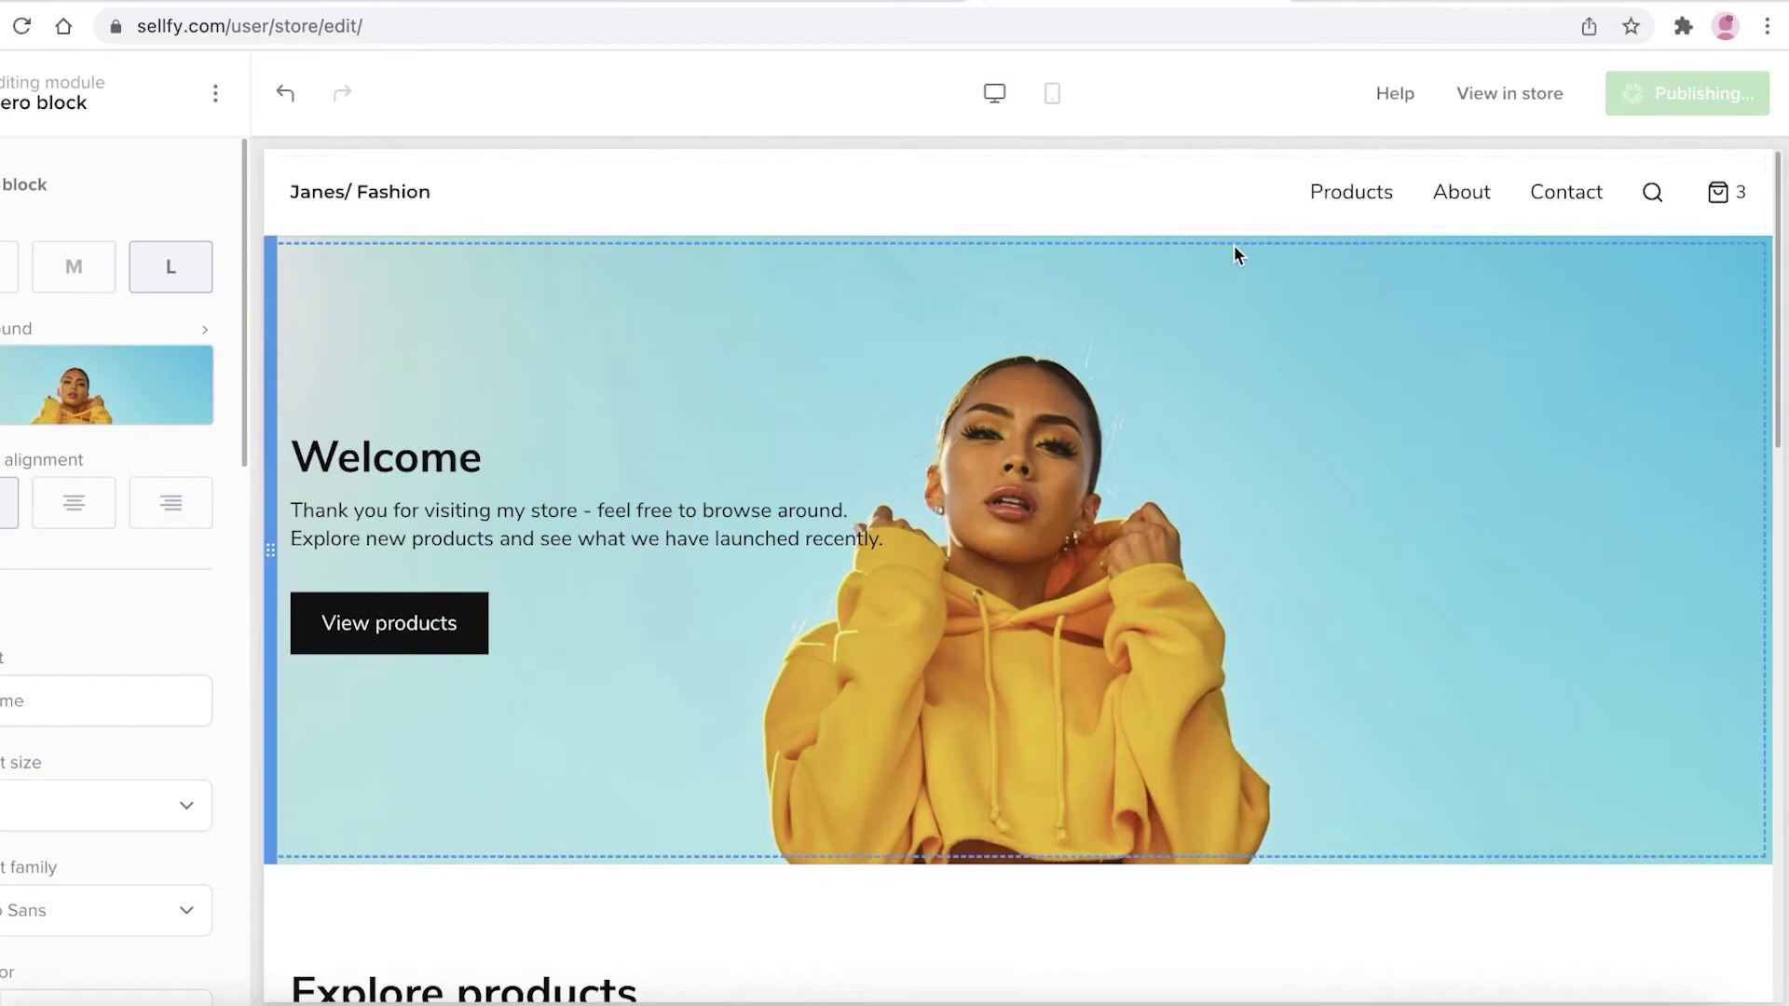
# Scroll through the Dashboard's Welcome to Sellfy setup checklist
pyautogui.scroll(-7, 856, 350)
pyautogui.scroll(-5, 851, 355)
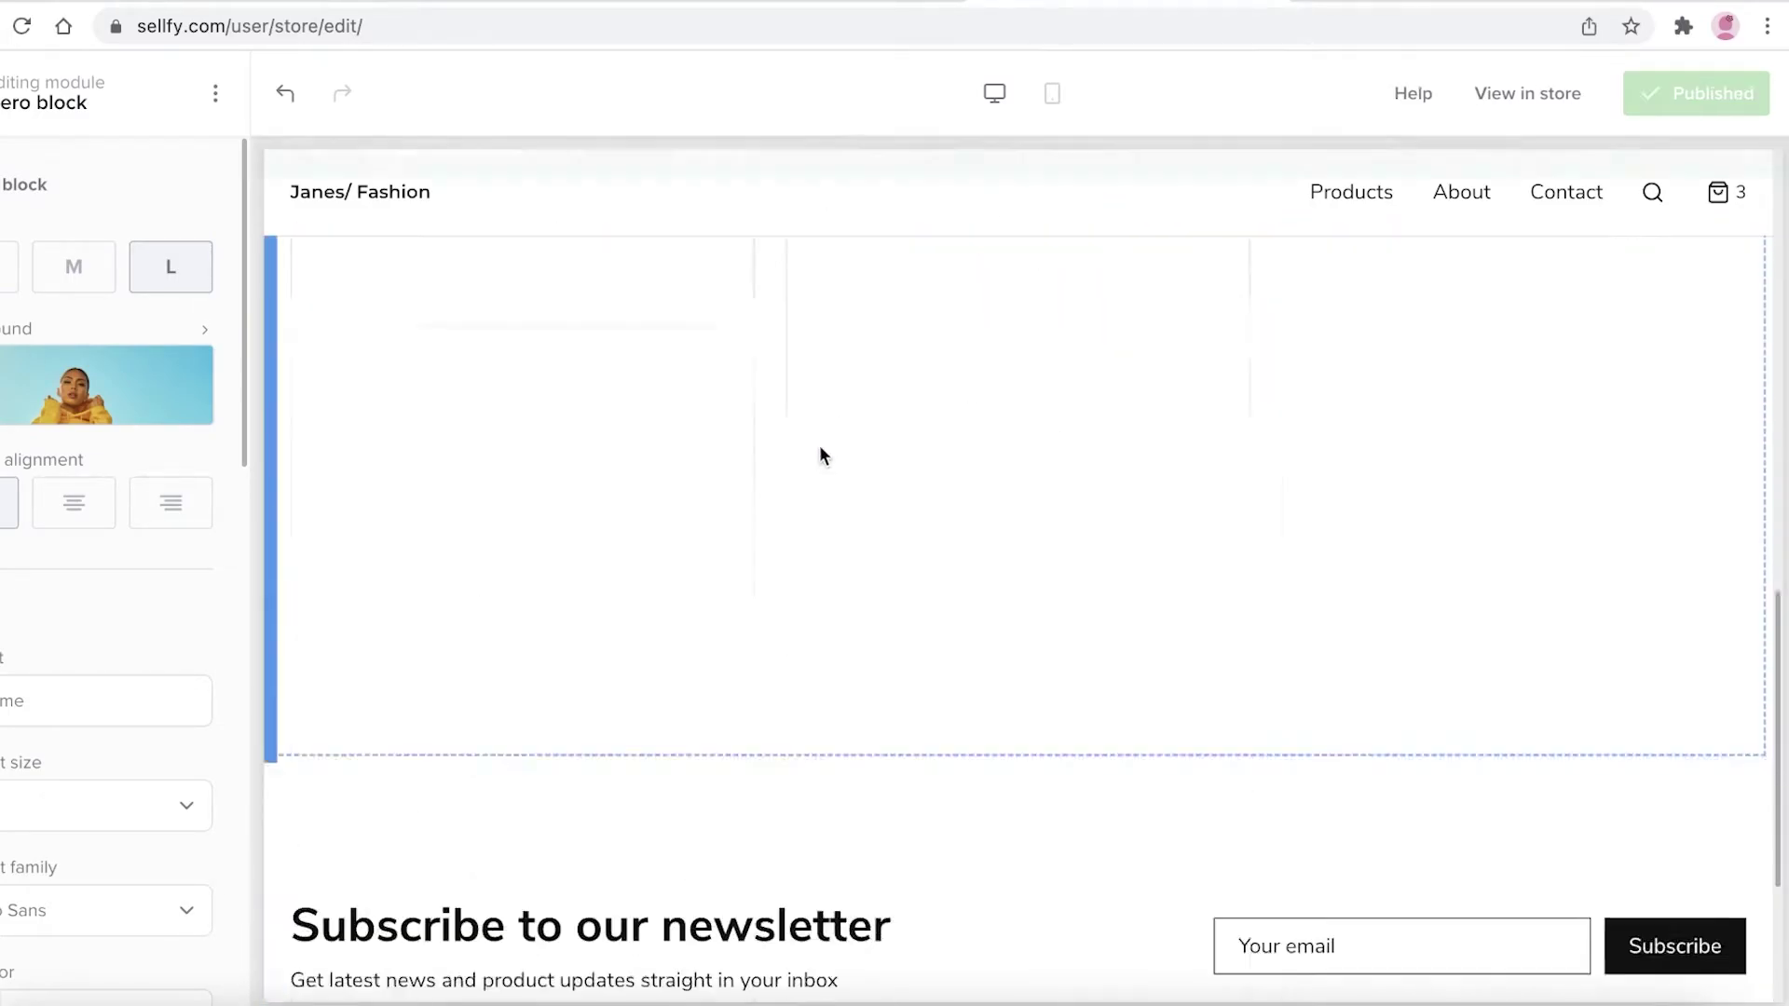
pyautogui.scroll(-2, 819, 450)
pyautogui.scroll(2, 792, 438)
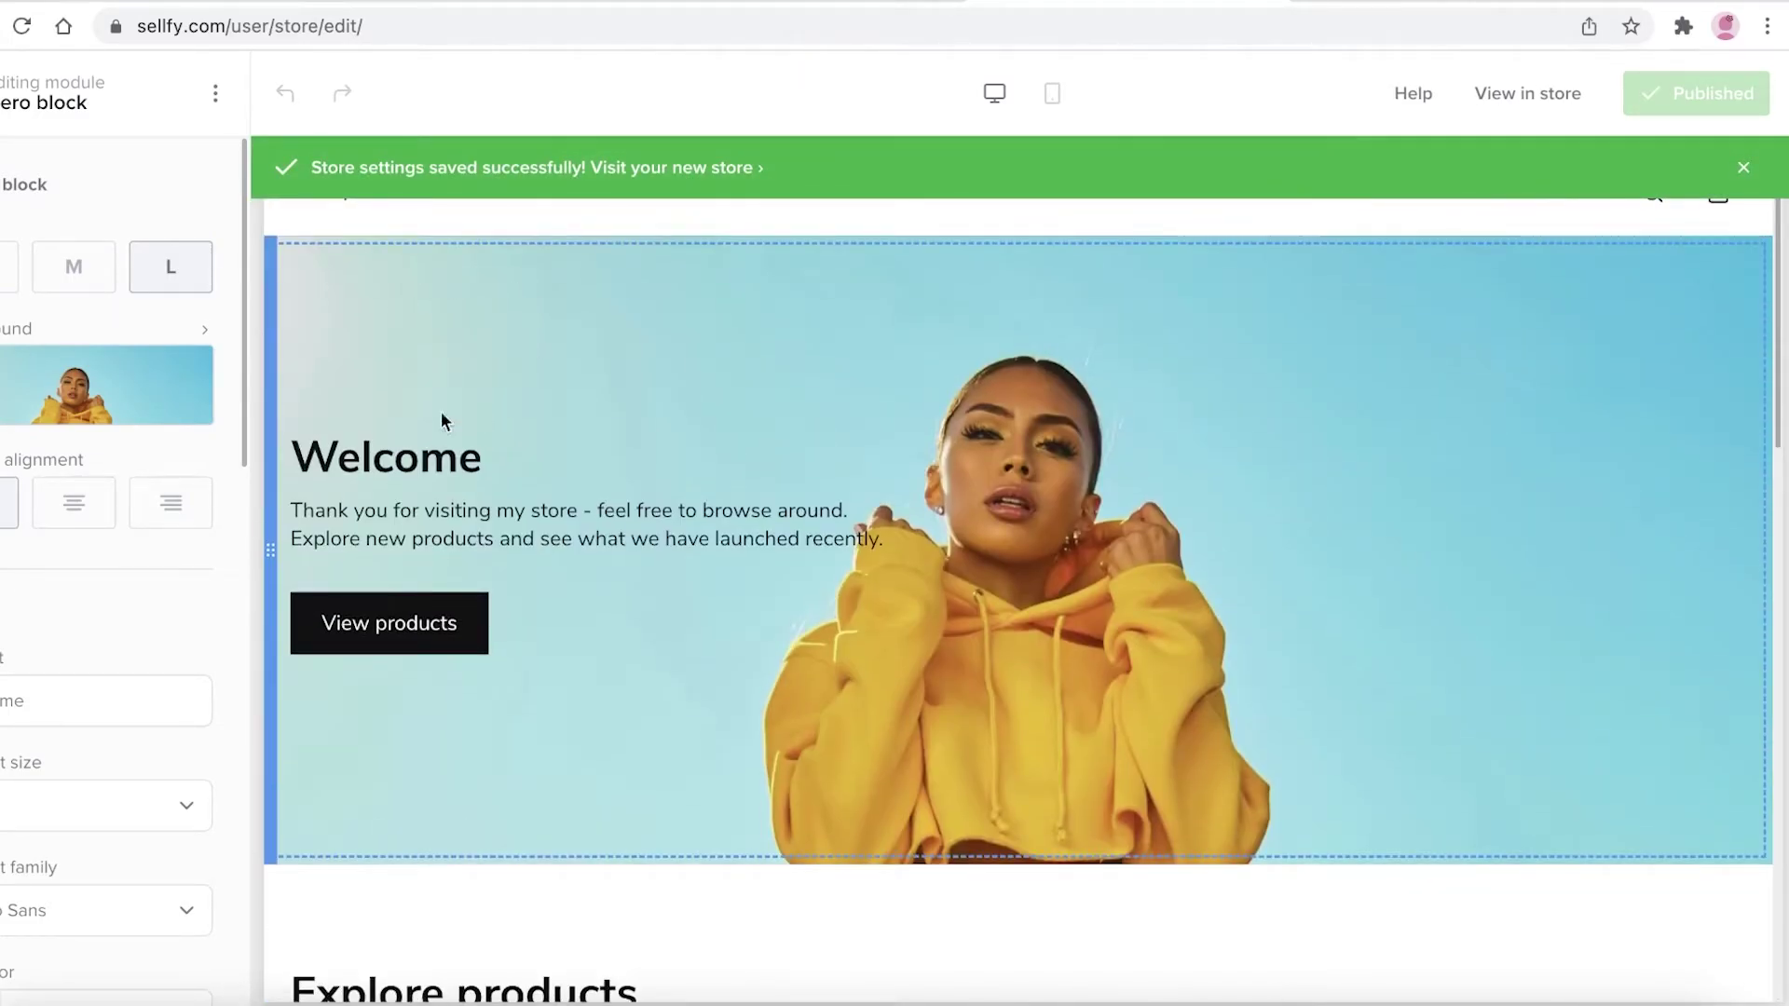
pyautogui.scroll(-4, 388, 633)
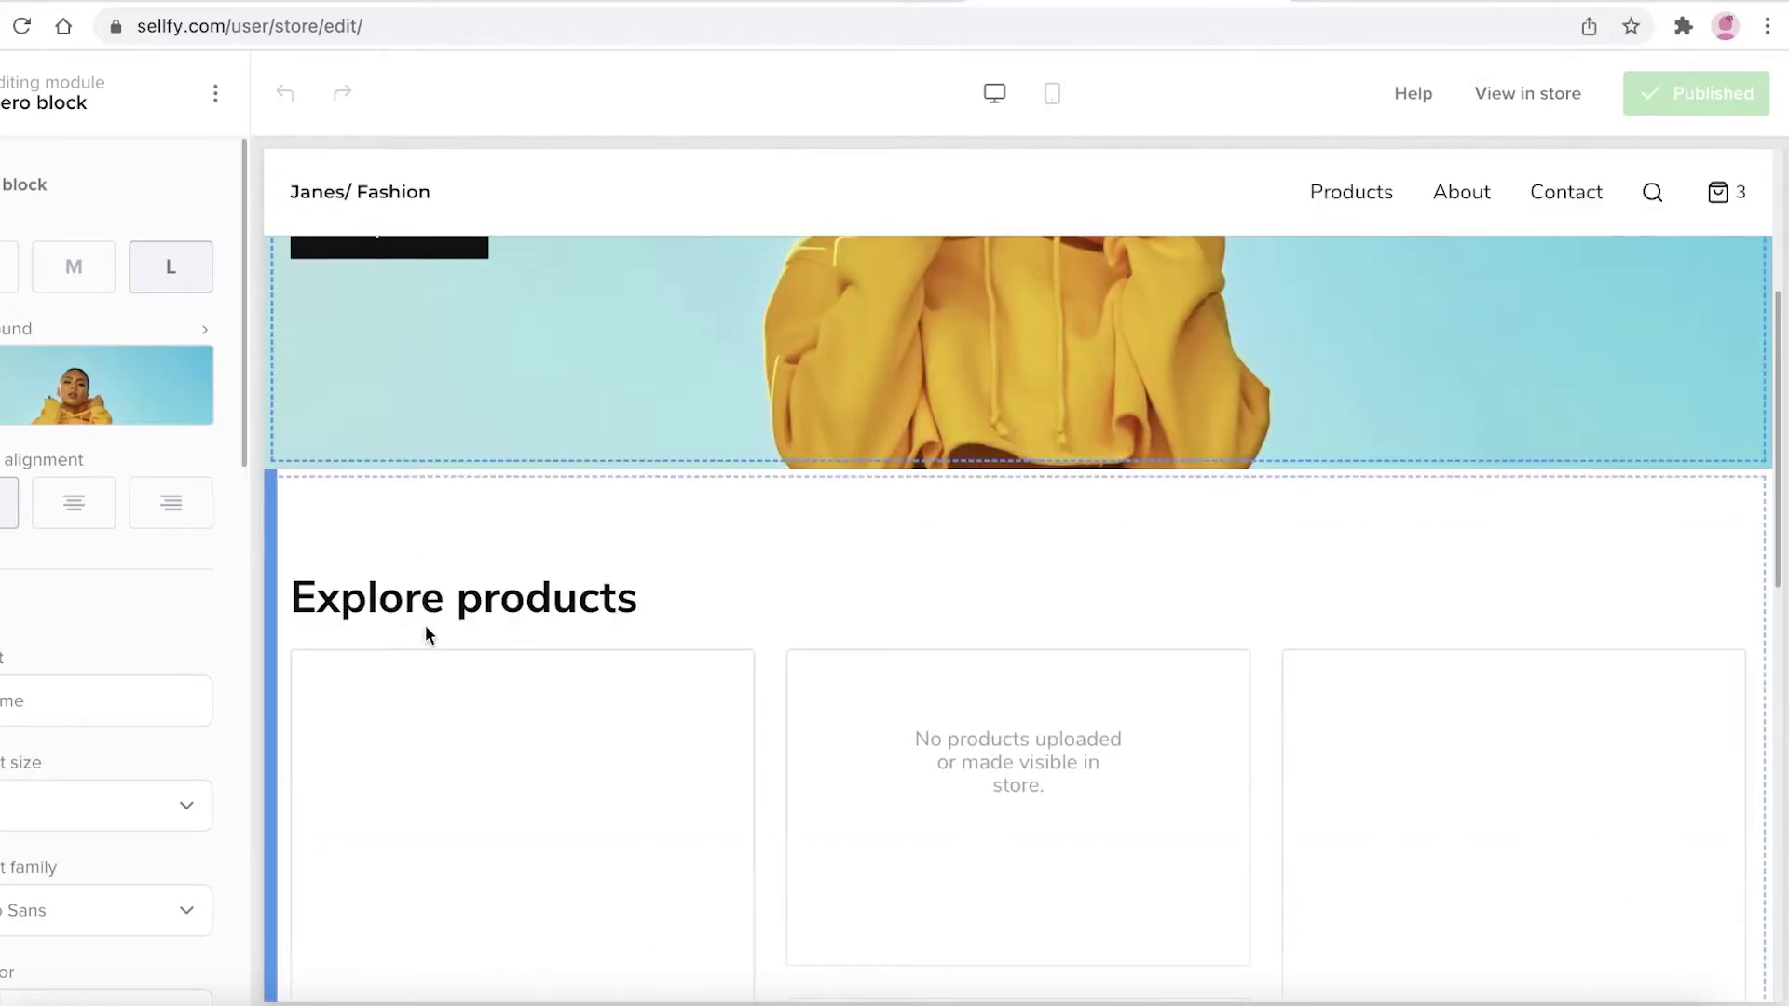
pyautogui.scroll(-5, 425, 634)
pyautogui.scroll(7, 425, 606)
pyautogui.scroll(-3, 466, 634)
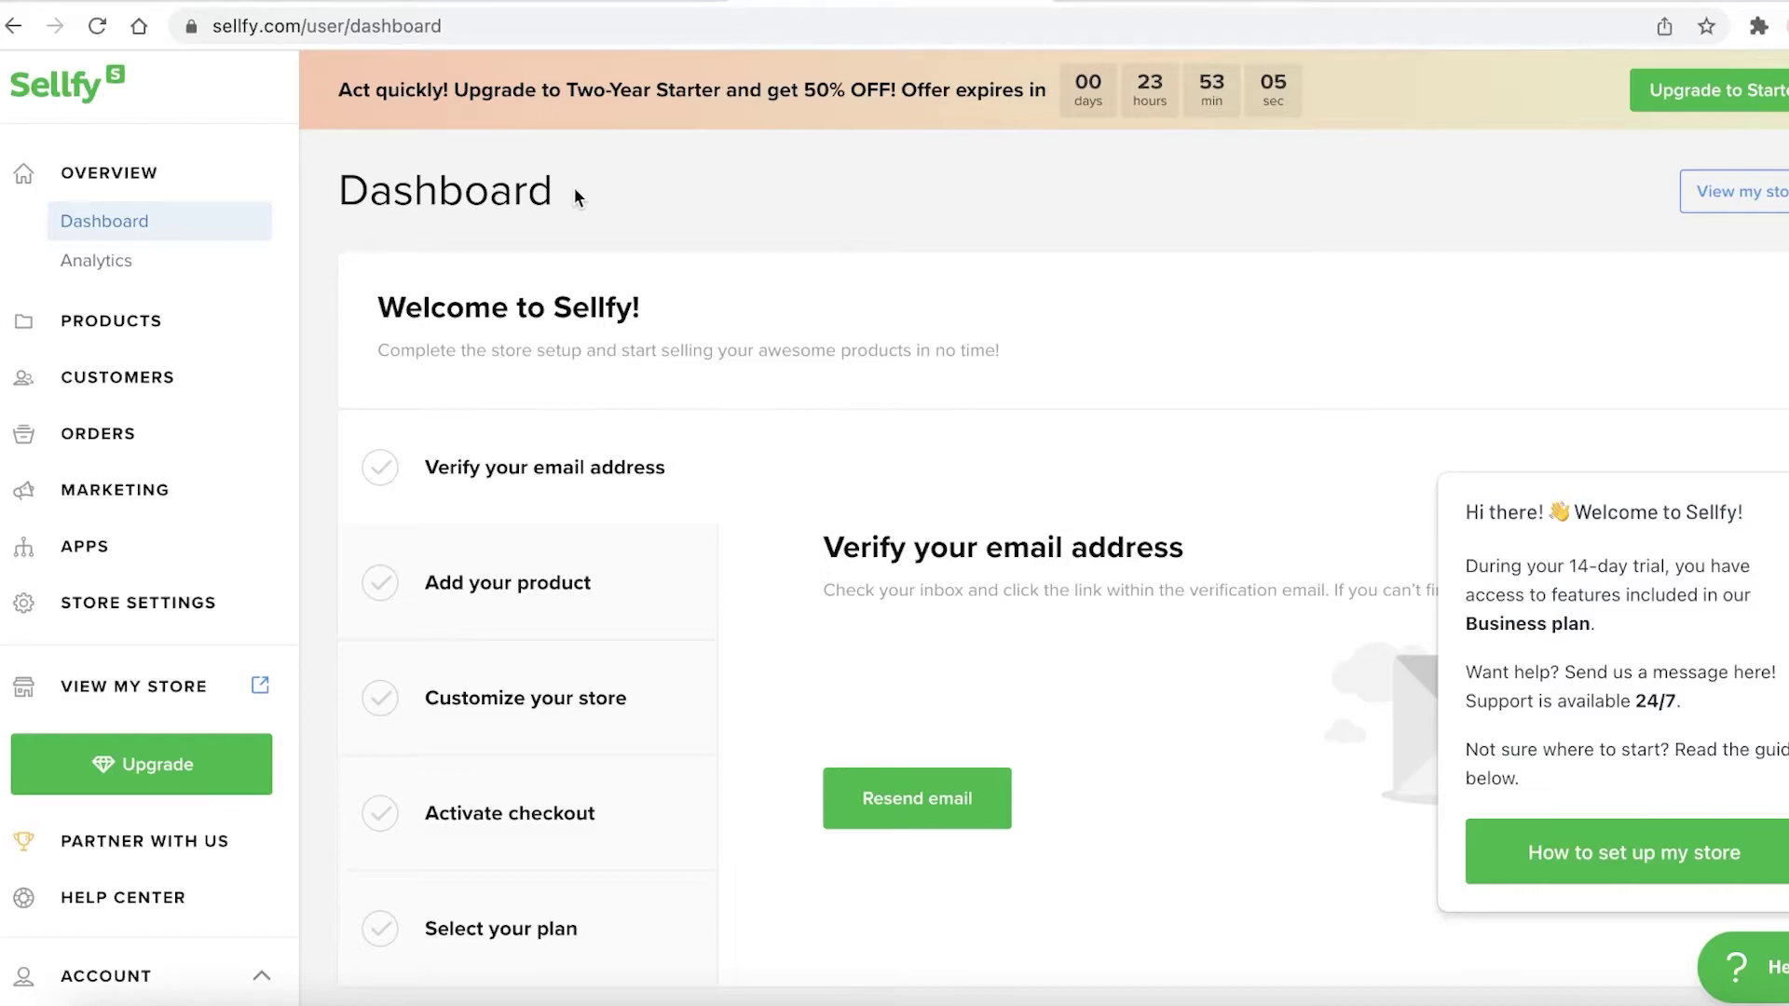
# Start a new product, close the welcome popup, and choose the Physical product type
pyautogui.click(124, 350)
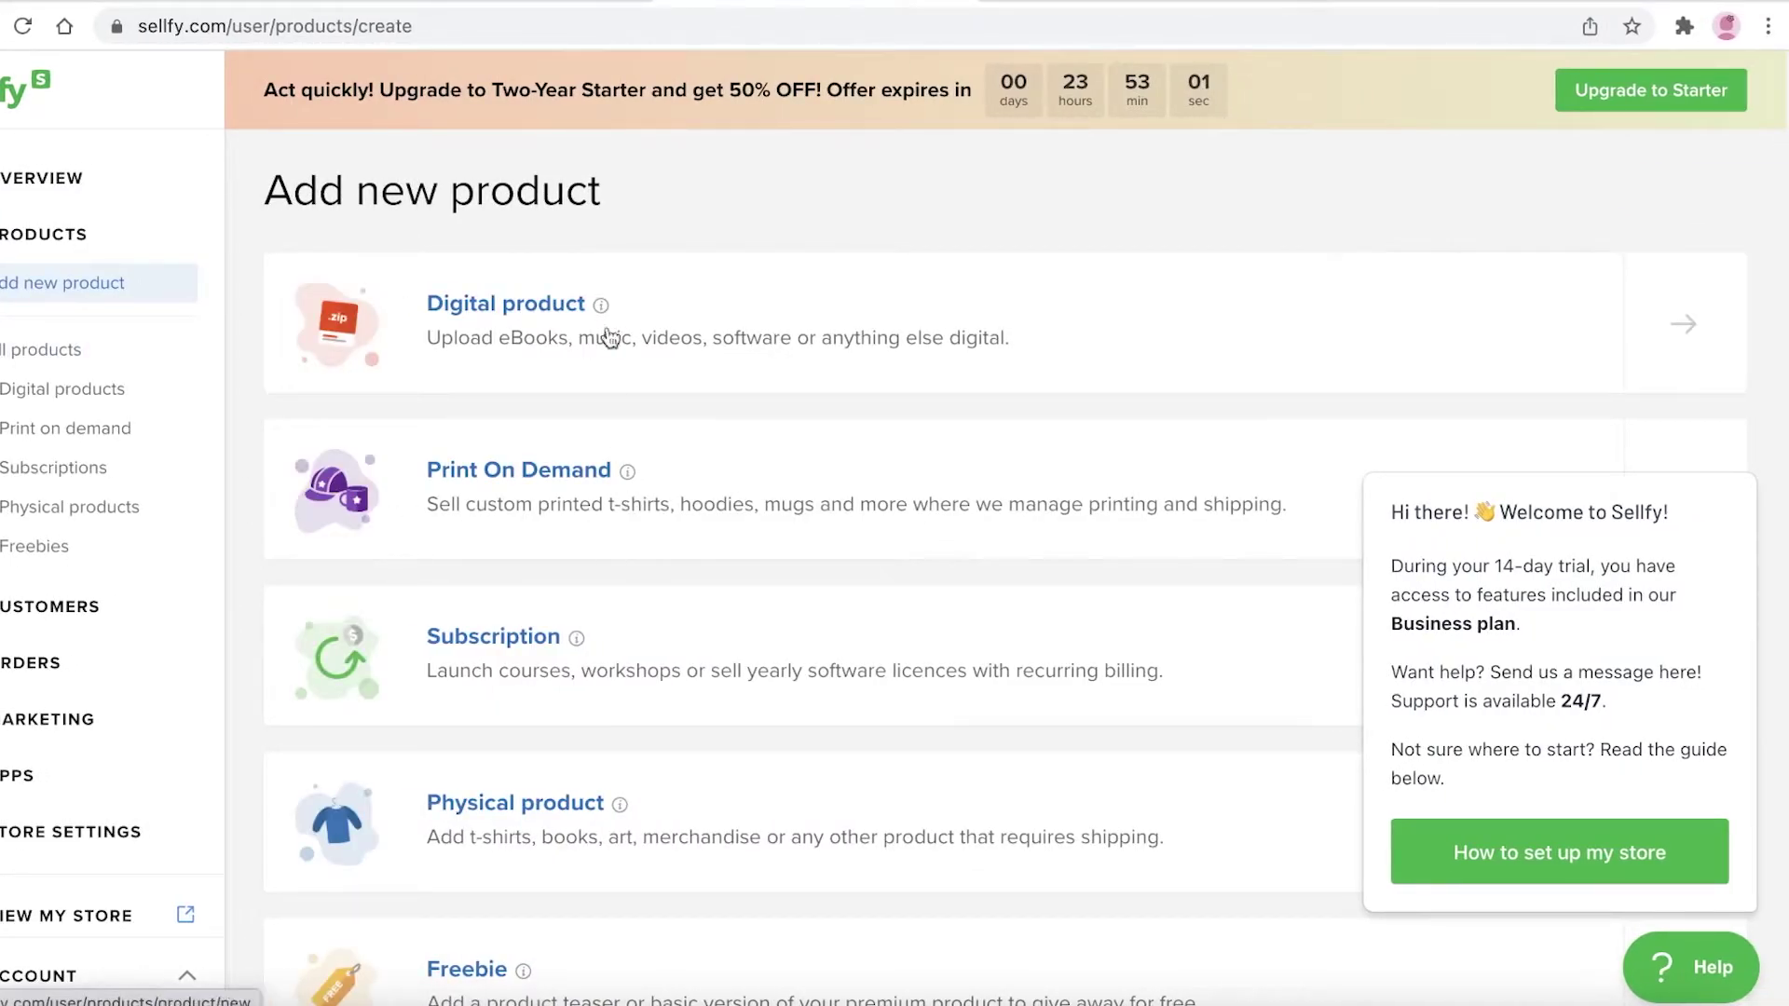
pyautogui.scroll(-3, 1118, 466)
pyautogui.click(1710, 446)
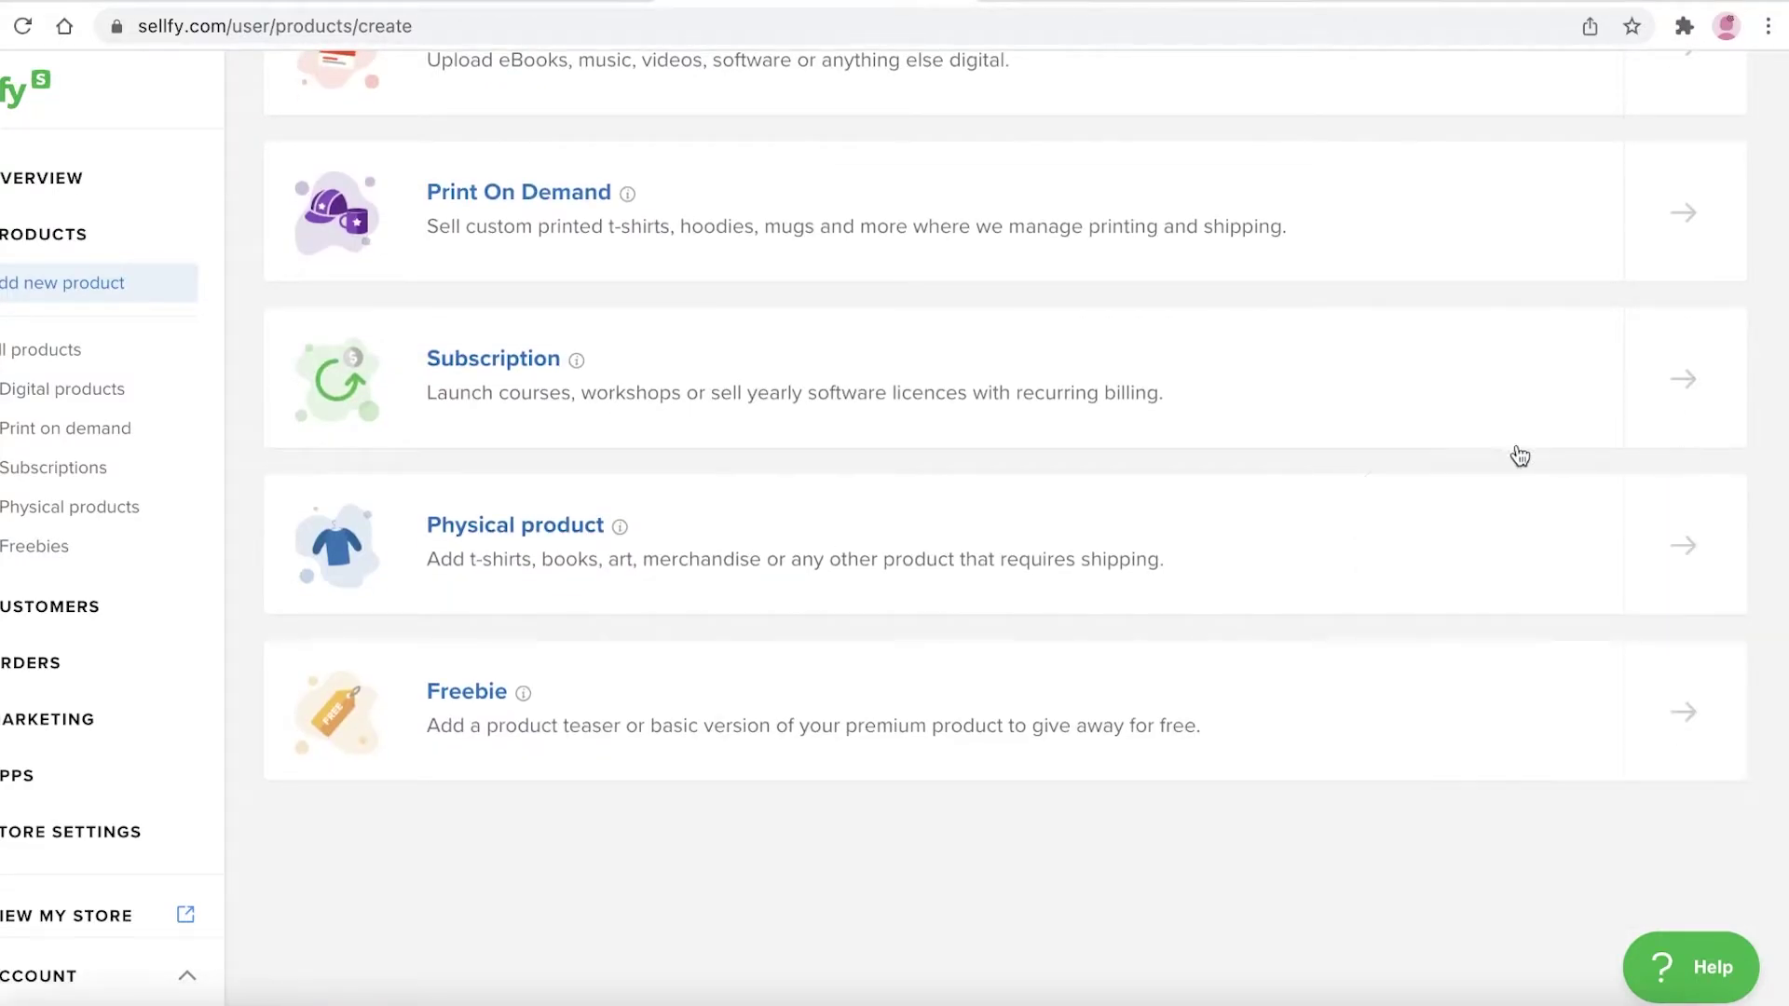
pyautogui.scroll(3, 1304, 448)
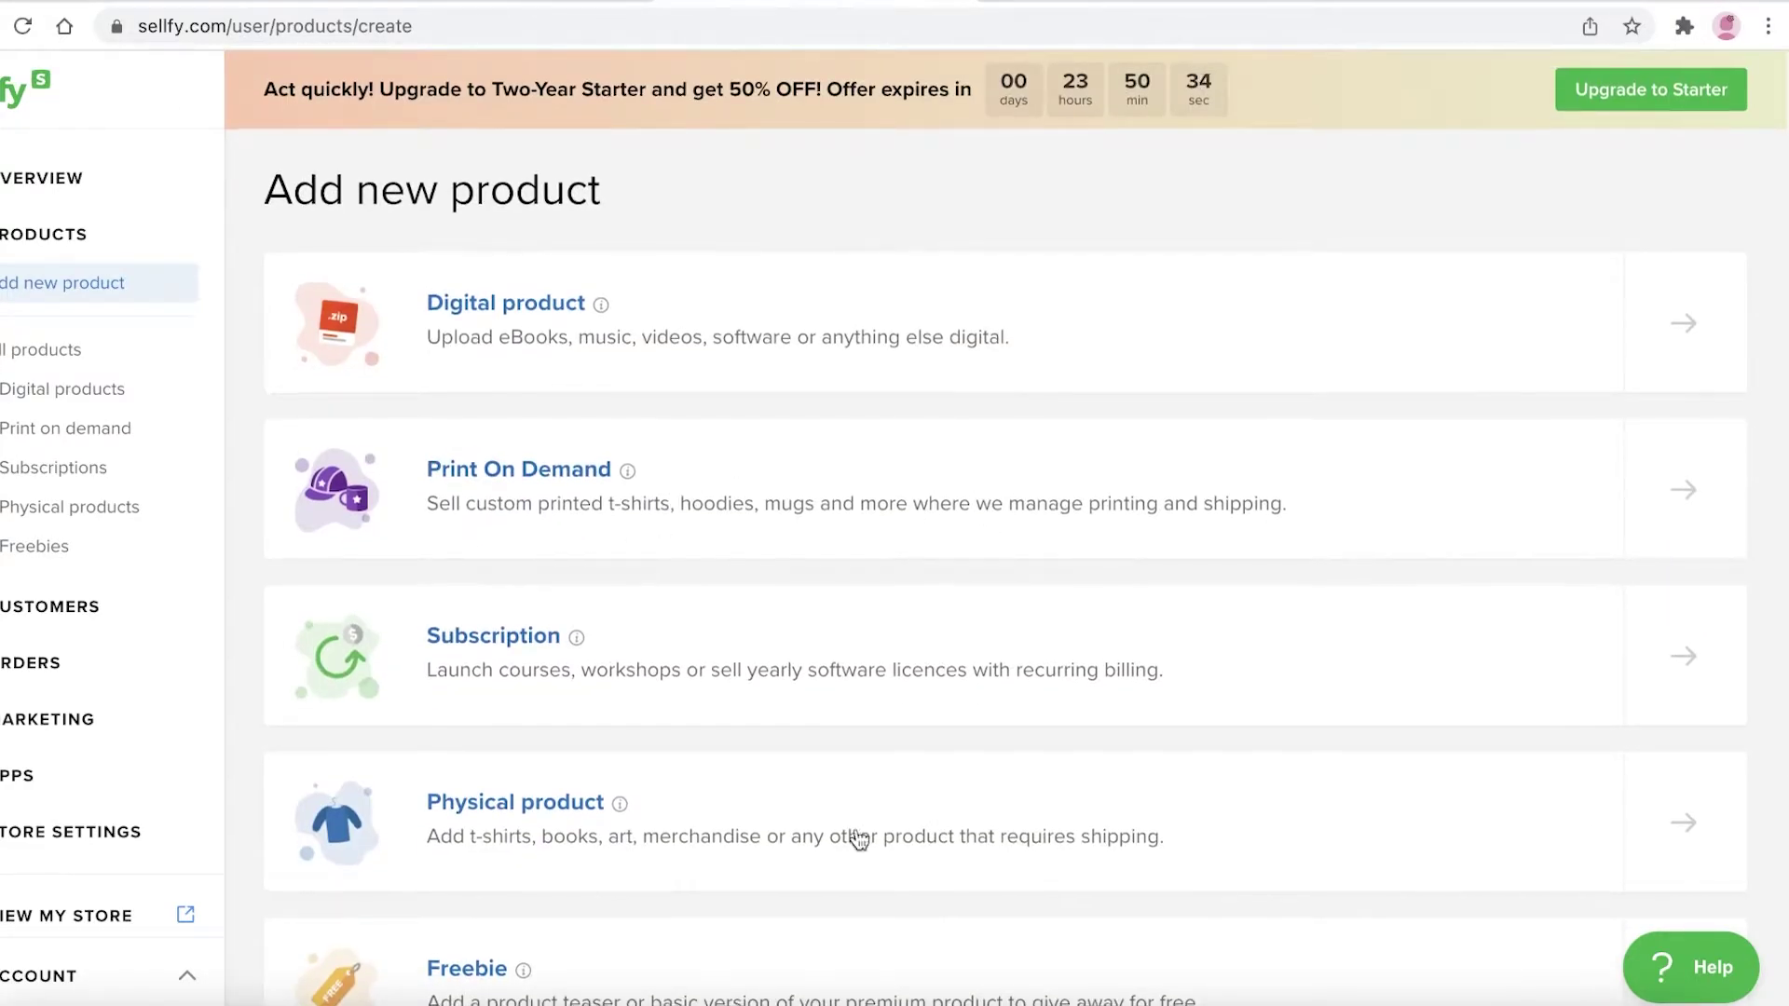
pyautogui.scroll(-1, 851, 839)
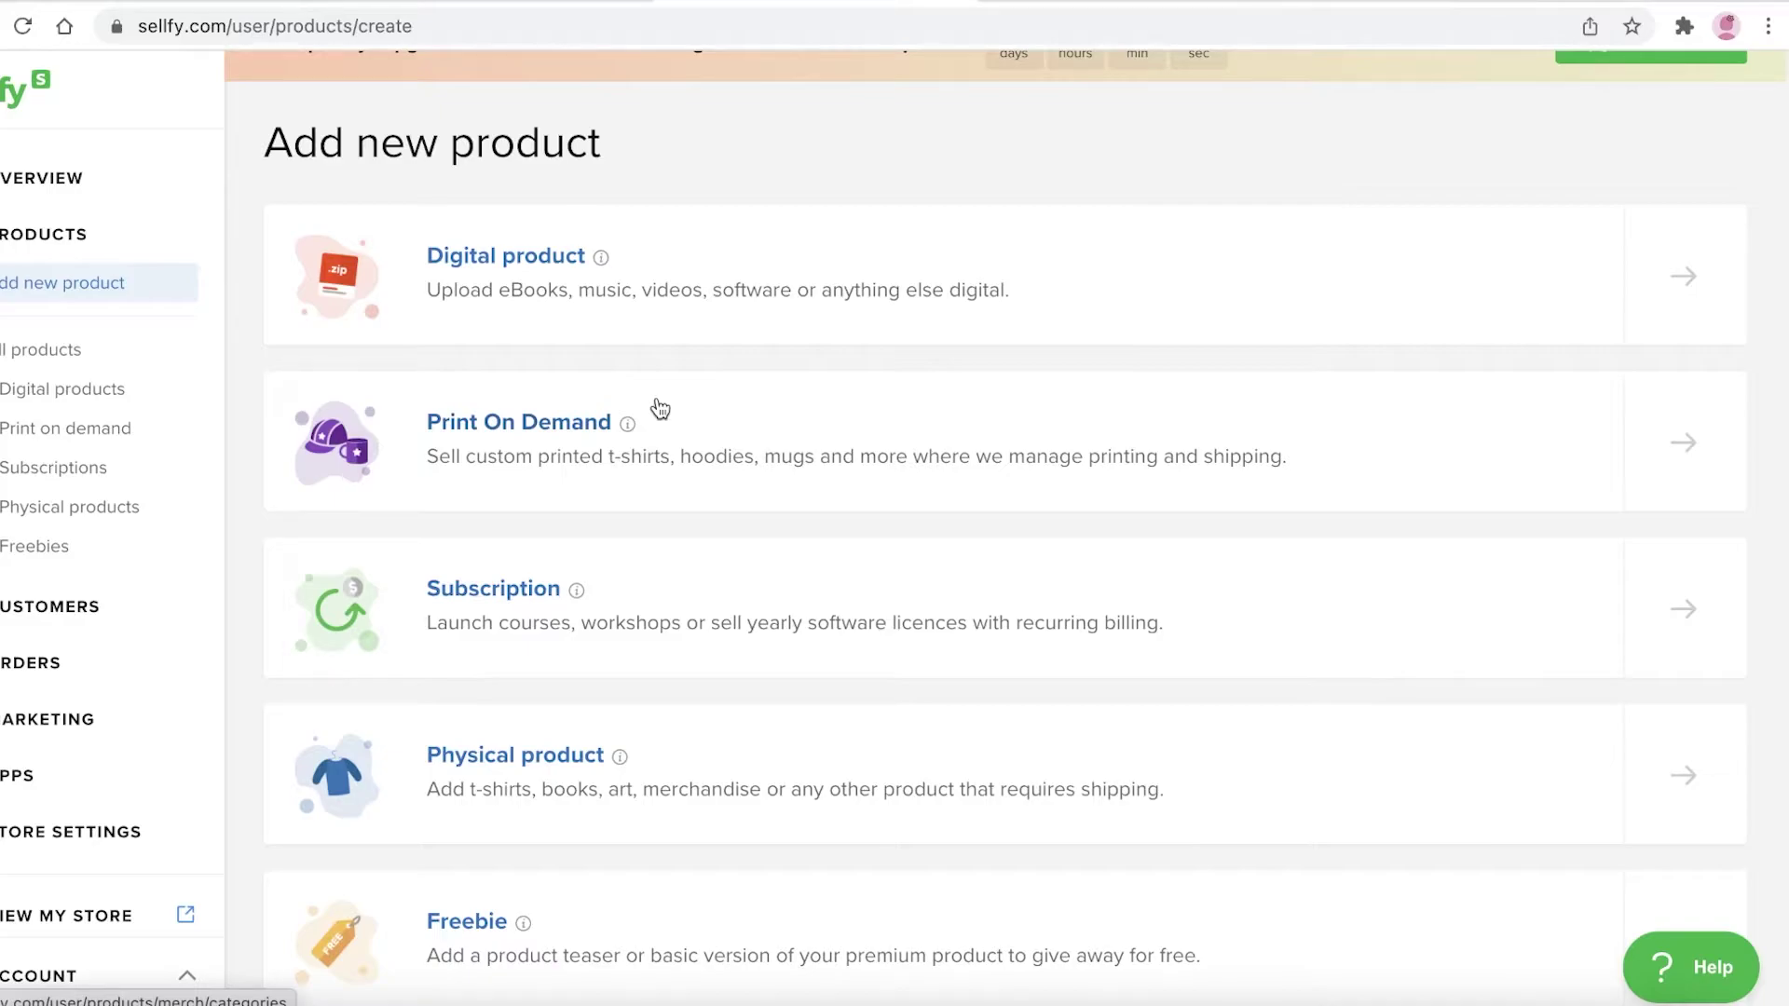
pyautogui.scroll(-3, 660, 408)
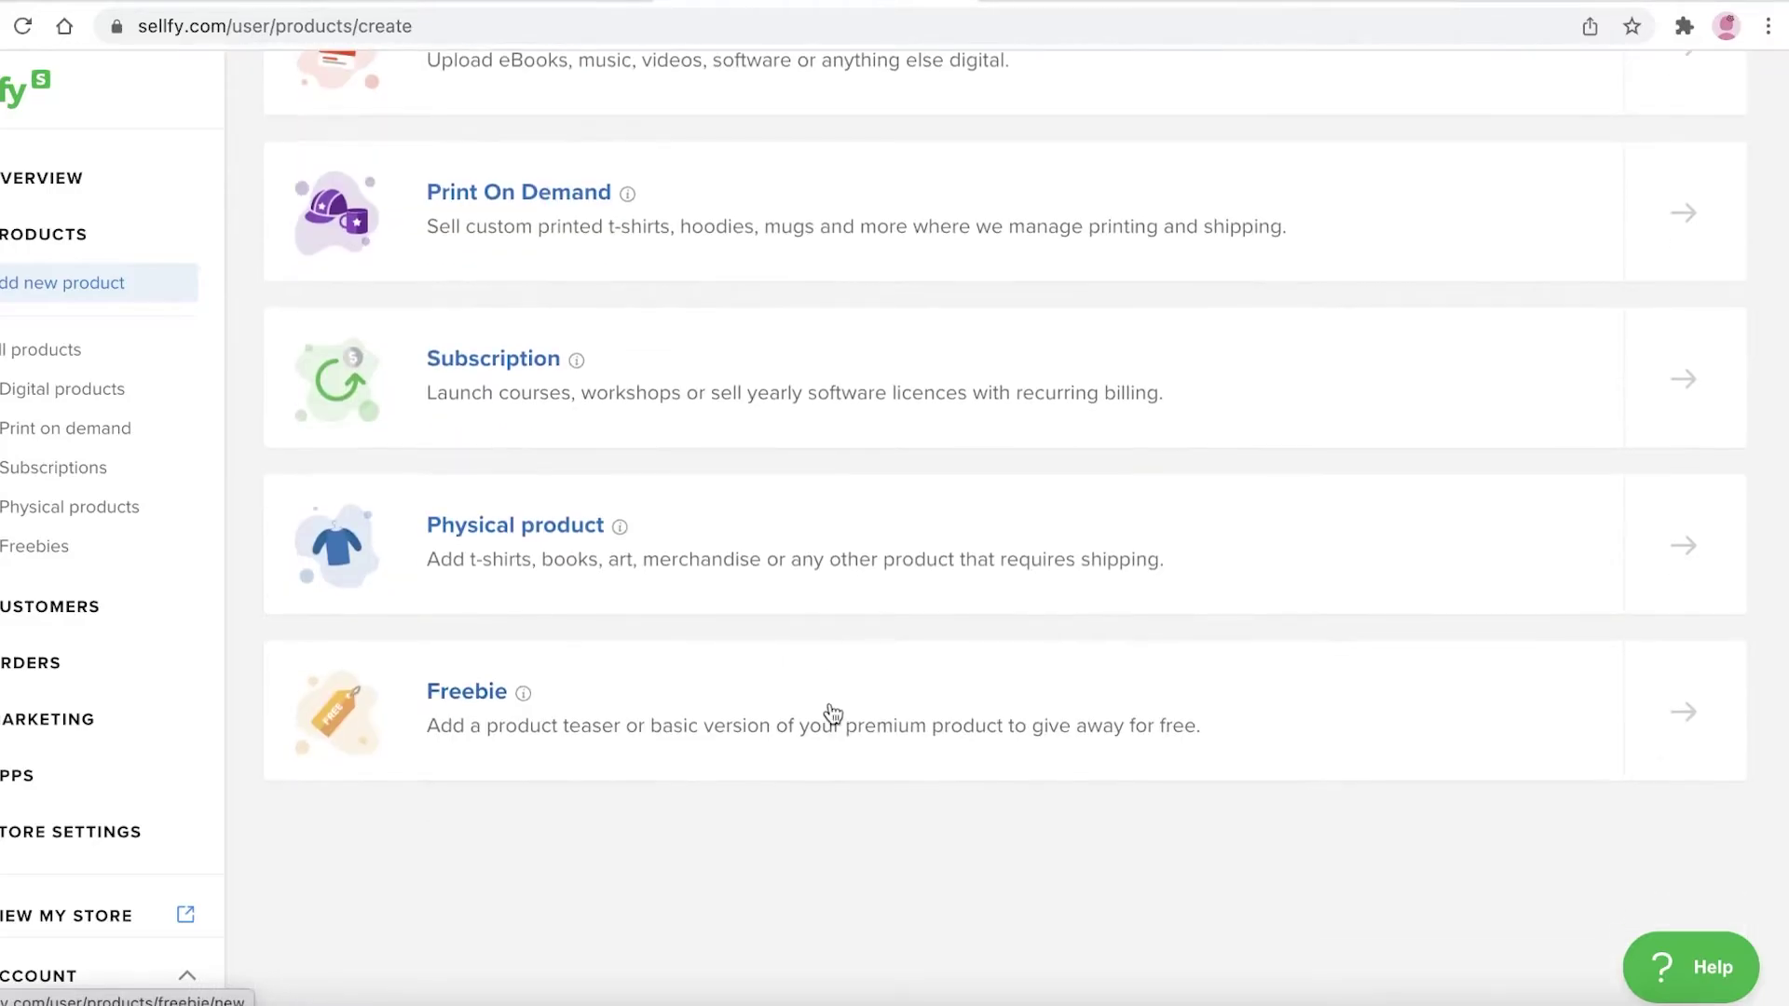
pyautogui.click(1680, 557)
pyautogui.scroll(3, 691, 283)
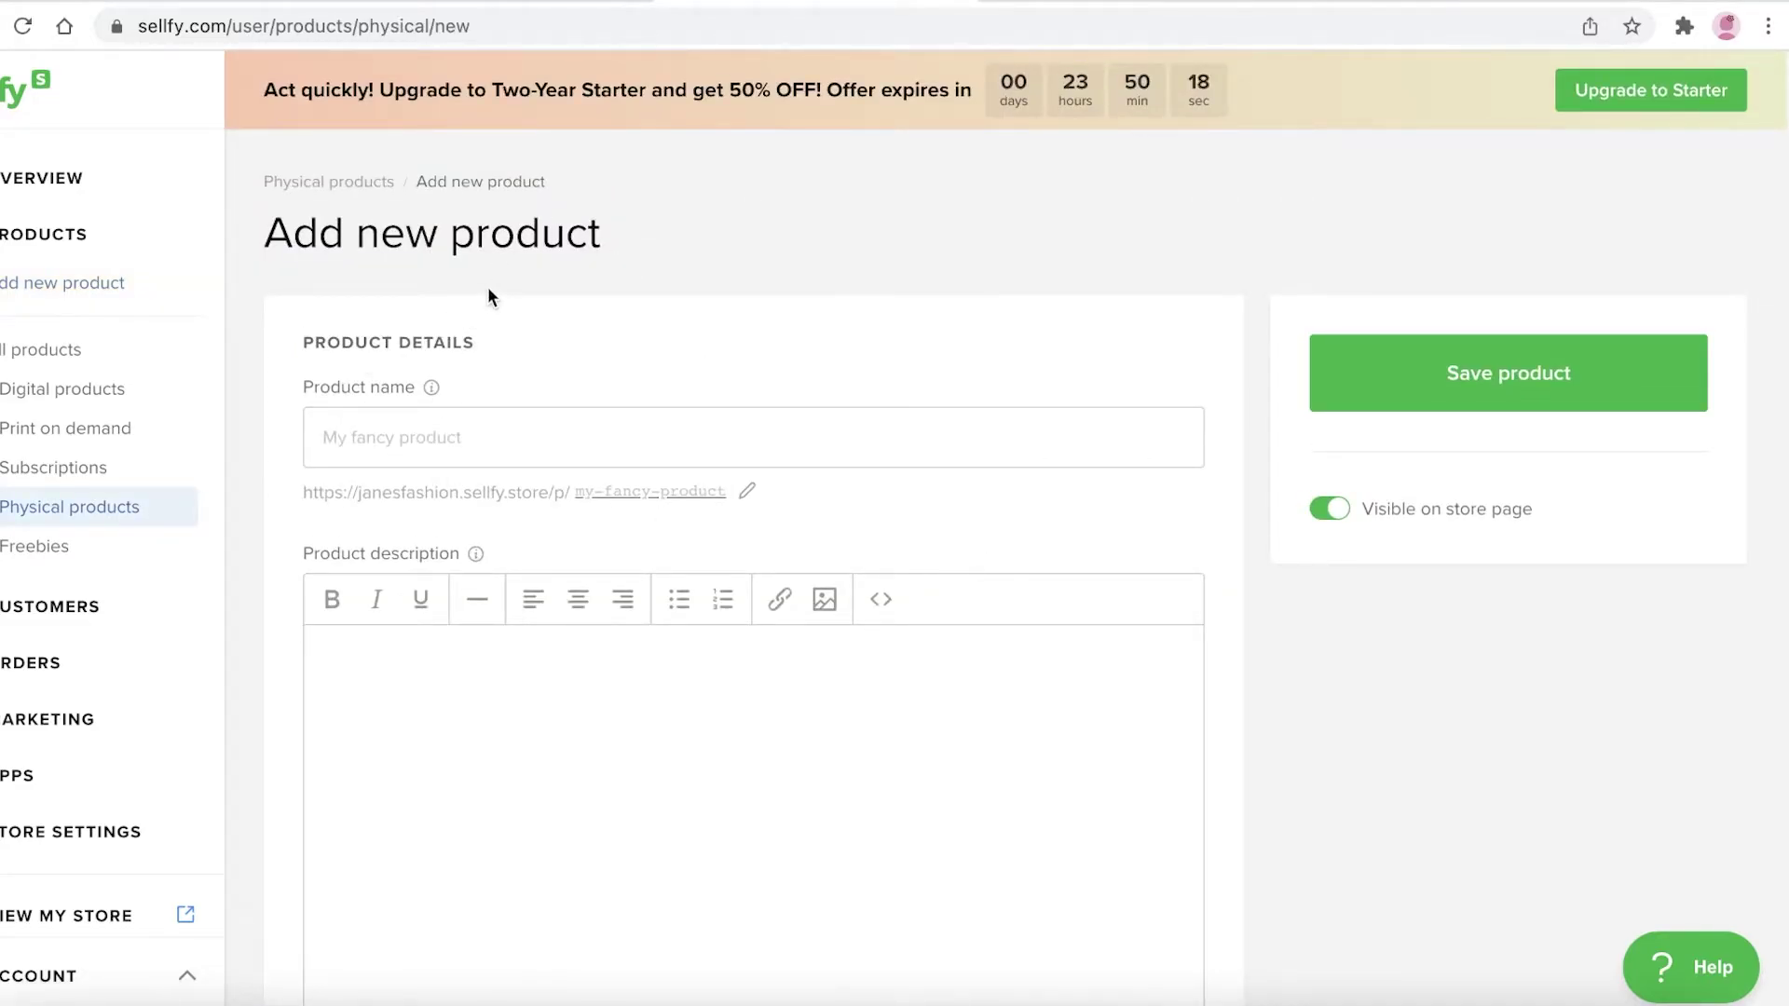
# Start the product name as 'Black D'
pyautogui.click(406, 451)
pyautogui.write('d')
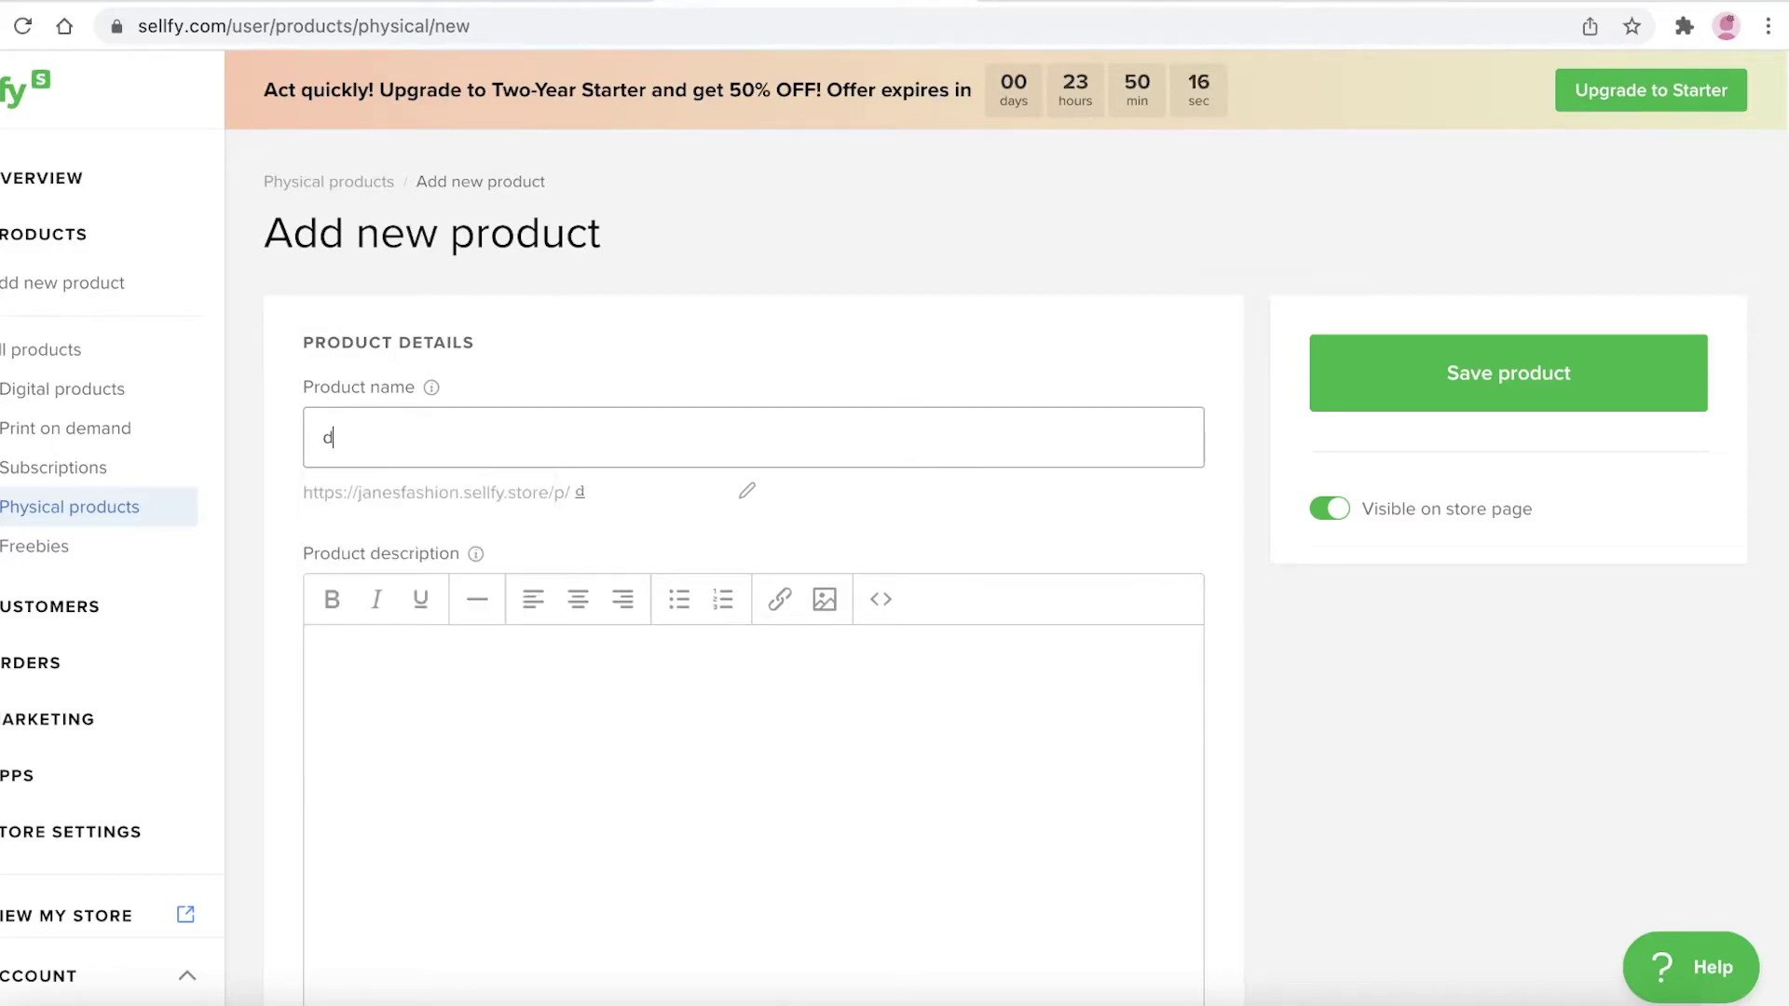
pyautogui.press('BackSpace')
pyautogui.write('Black Dress')
# Set the price to 44 in USD, leaving Pay what you want switched off
pyautogui.scroll(-10, 590, 773)
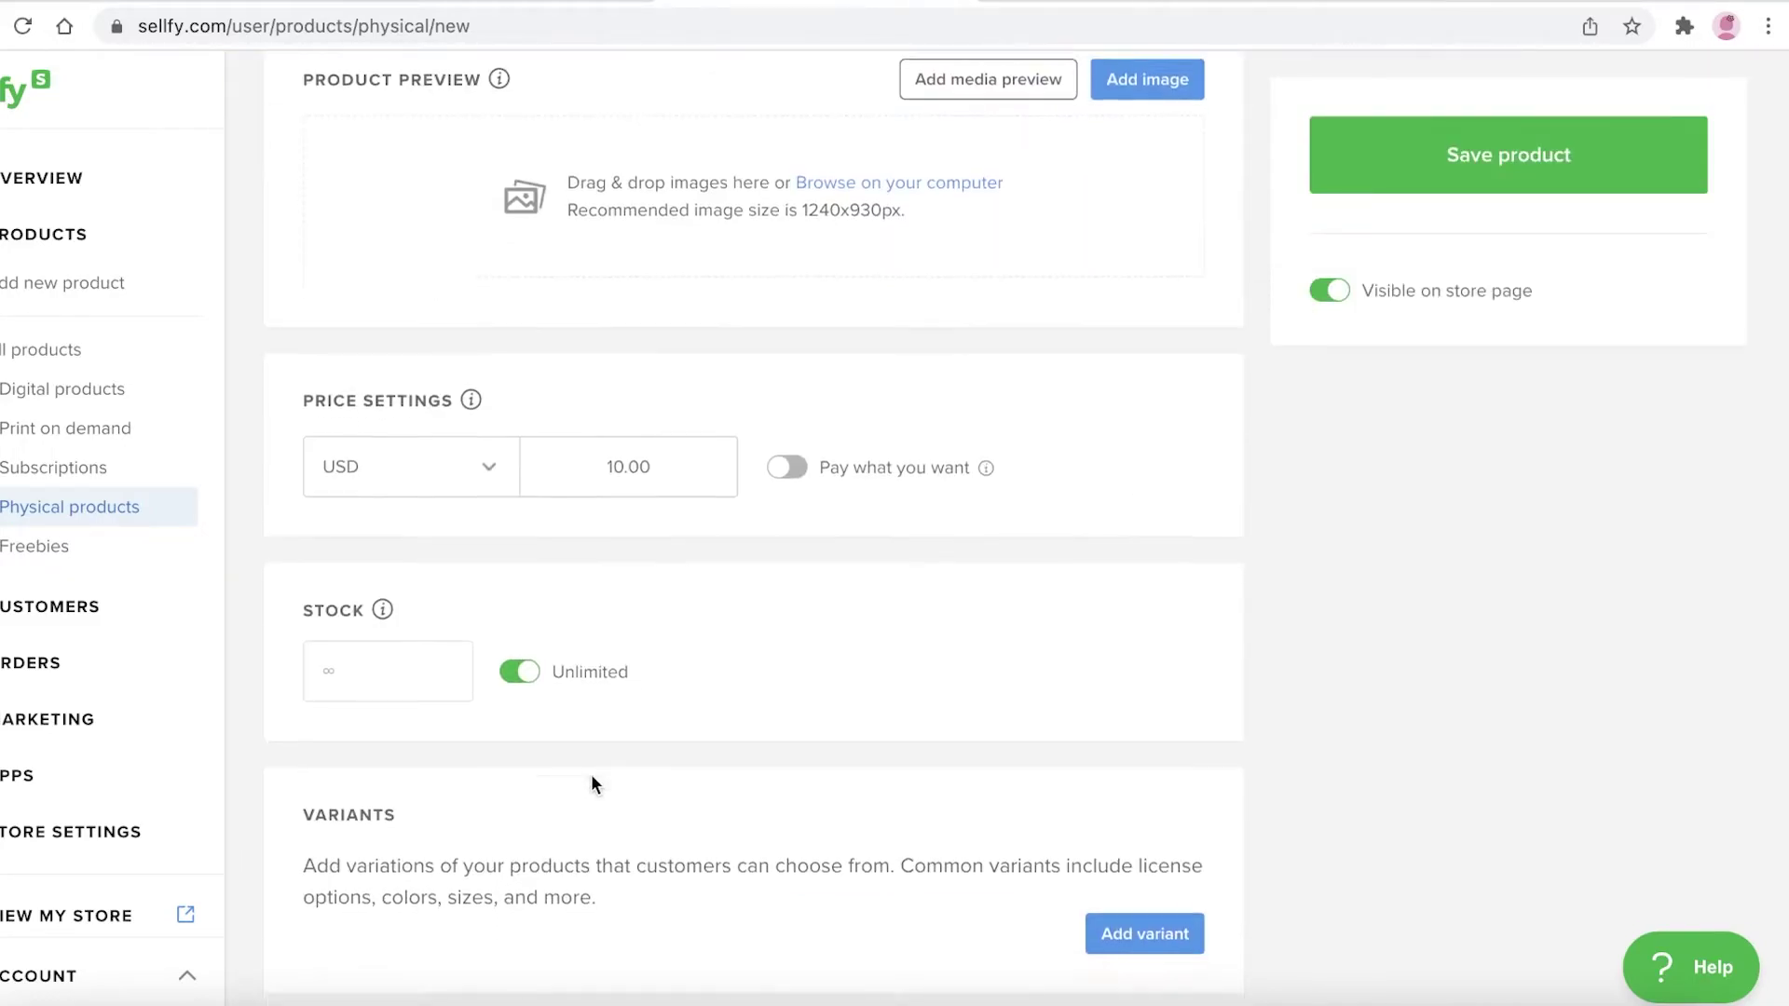
pyautogui.click(672, 428)
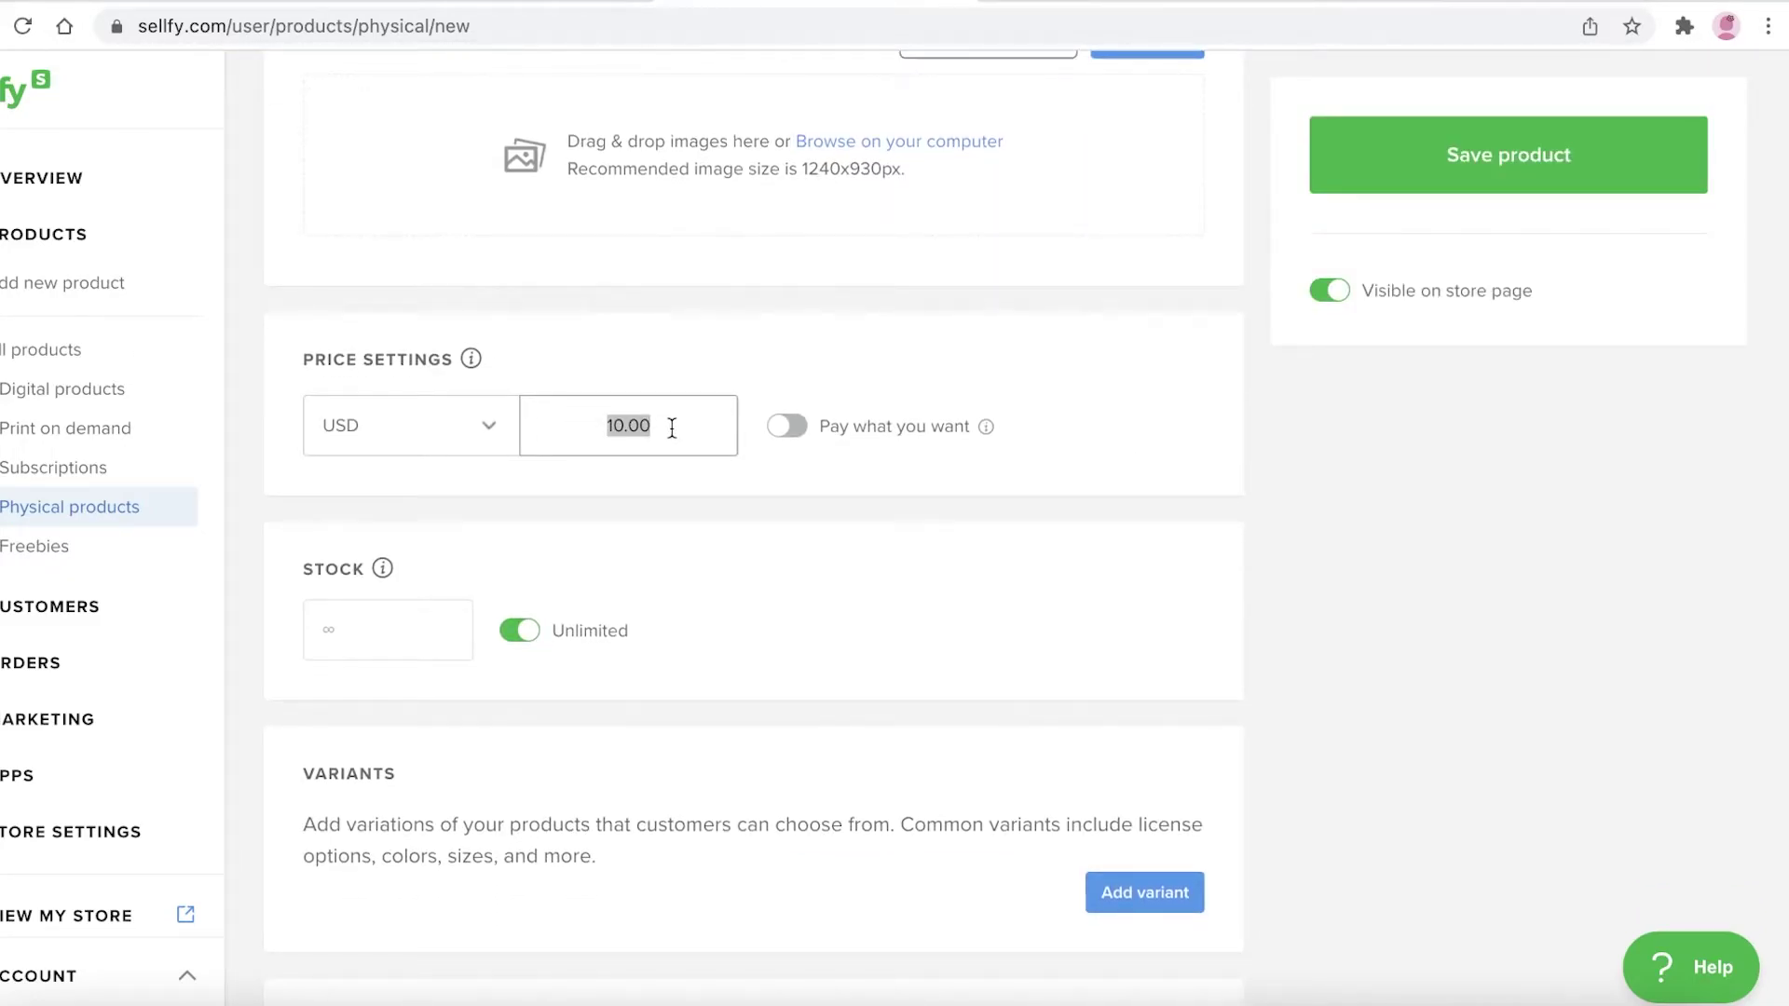
pyautogui.write('44')
pyautogui.click(424, 431)
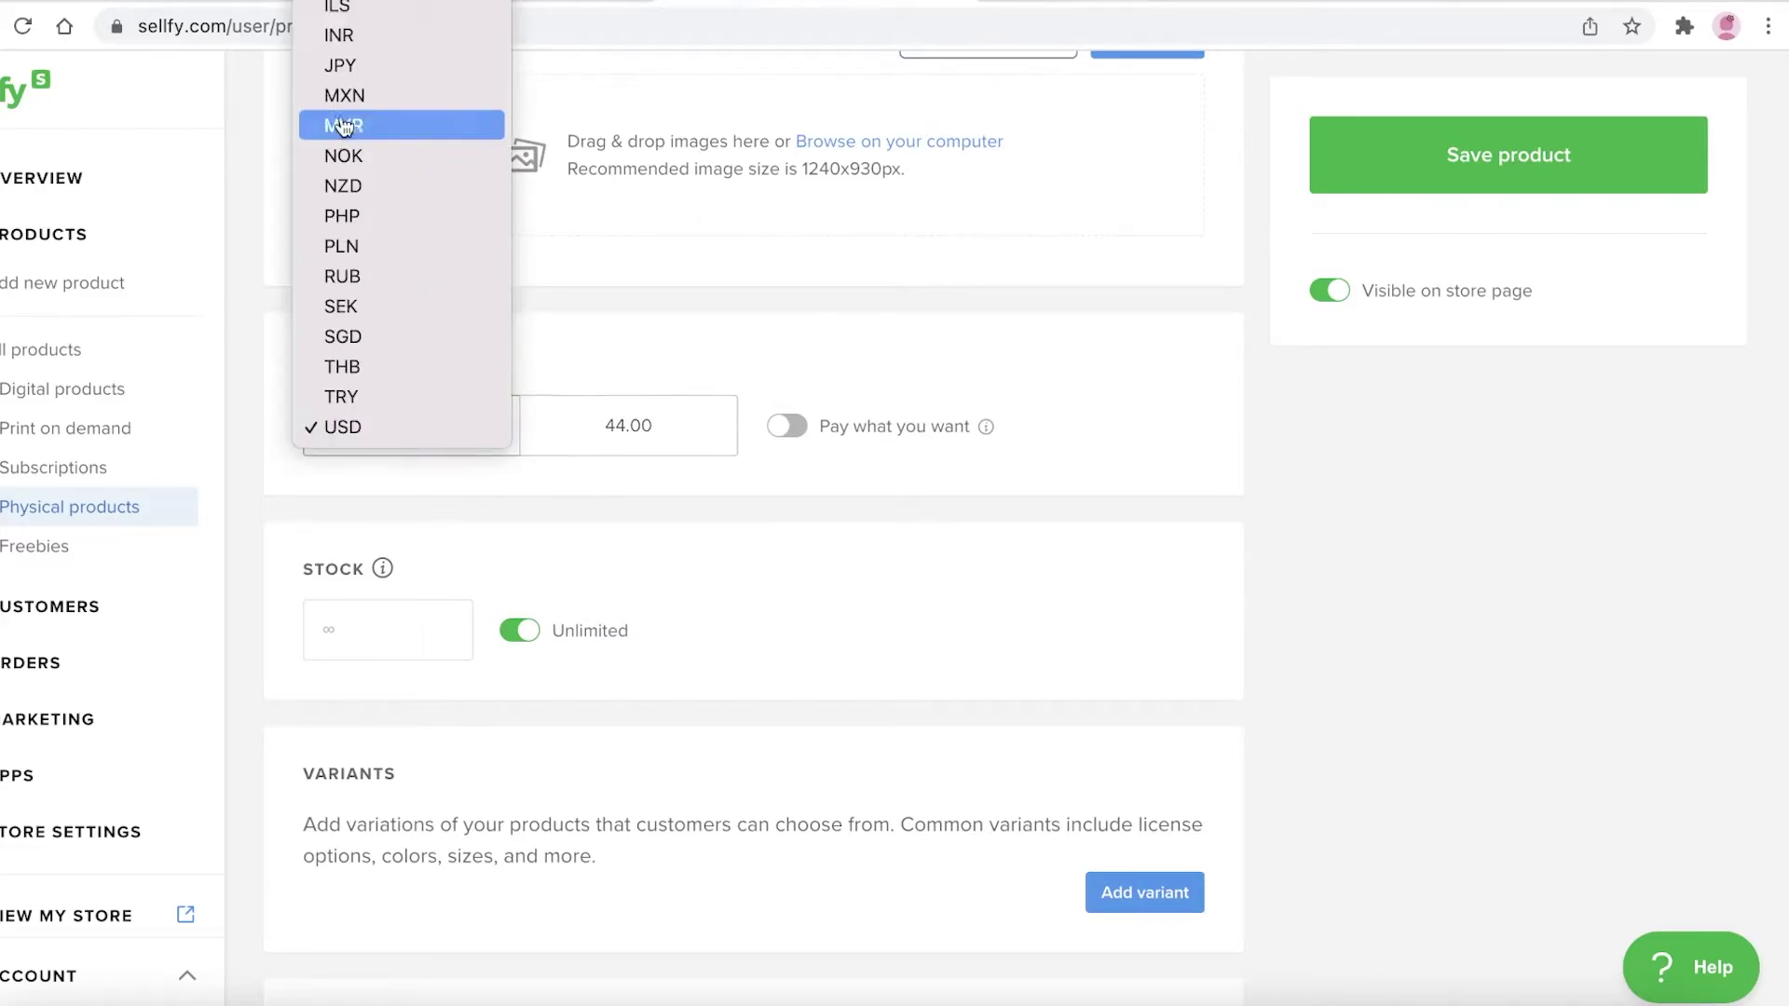
pyautogui.click(531, 531)
pyautogui.click(788, 425)
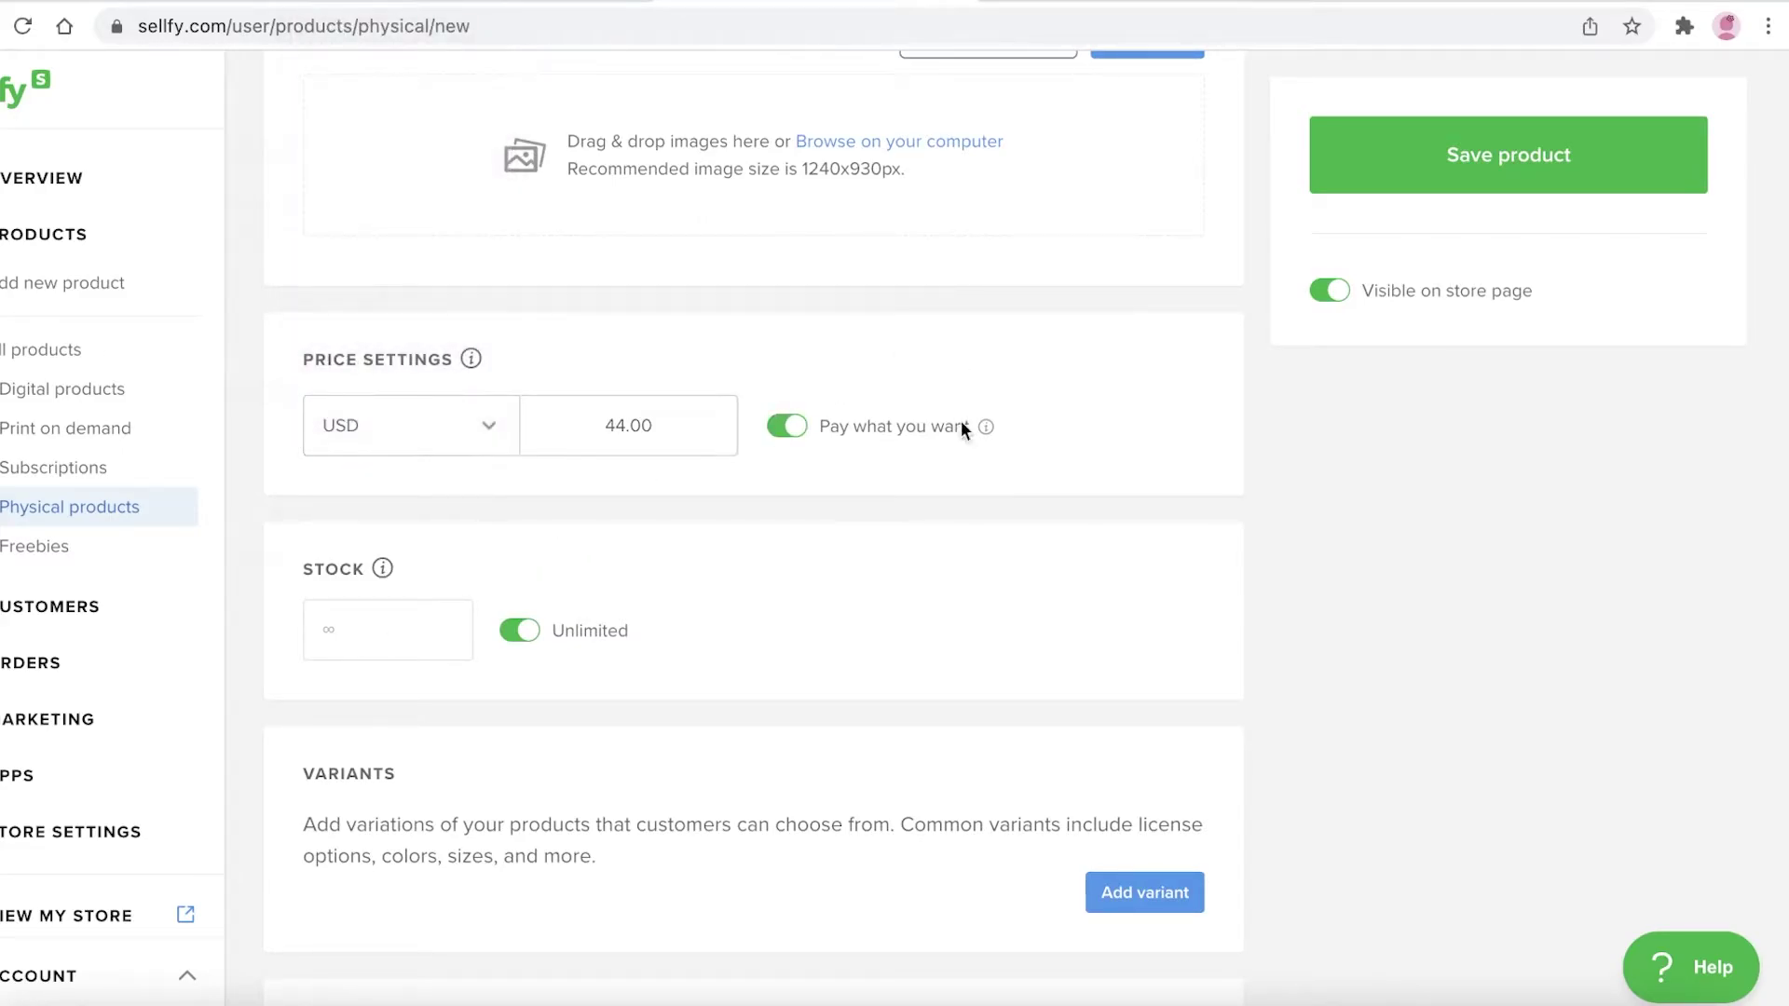
pyautogui.click(787, 426)
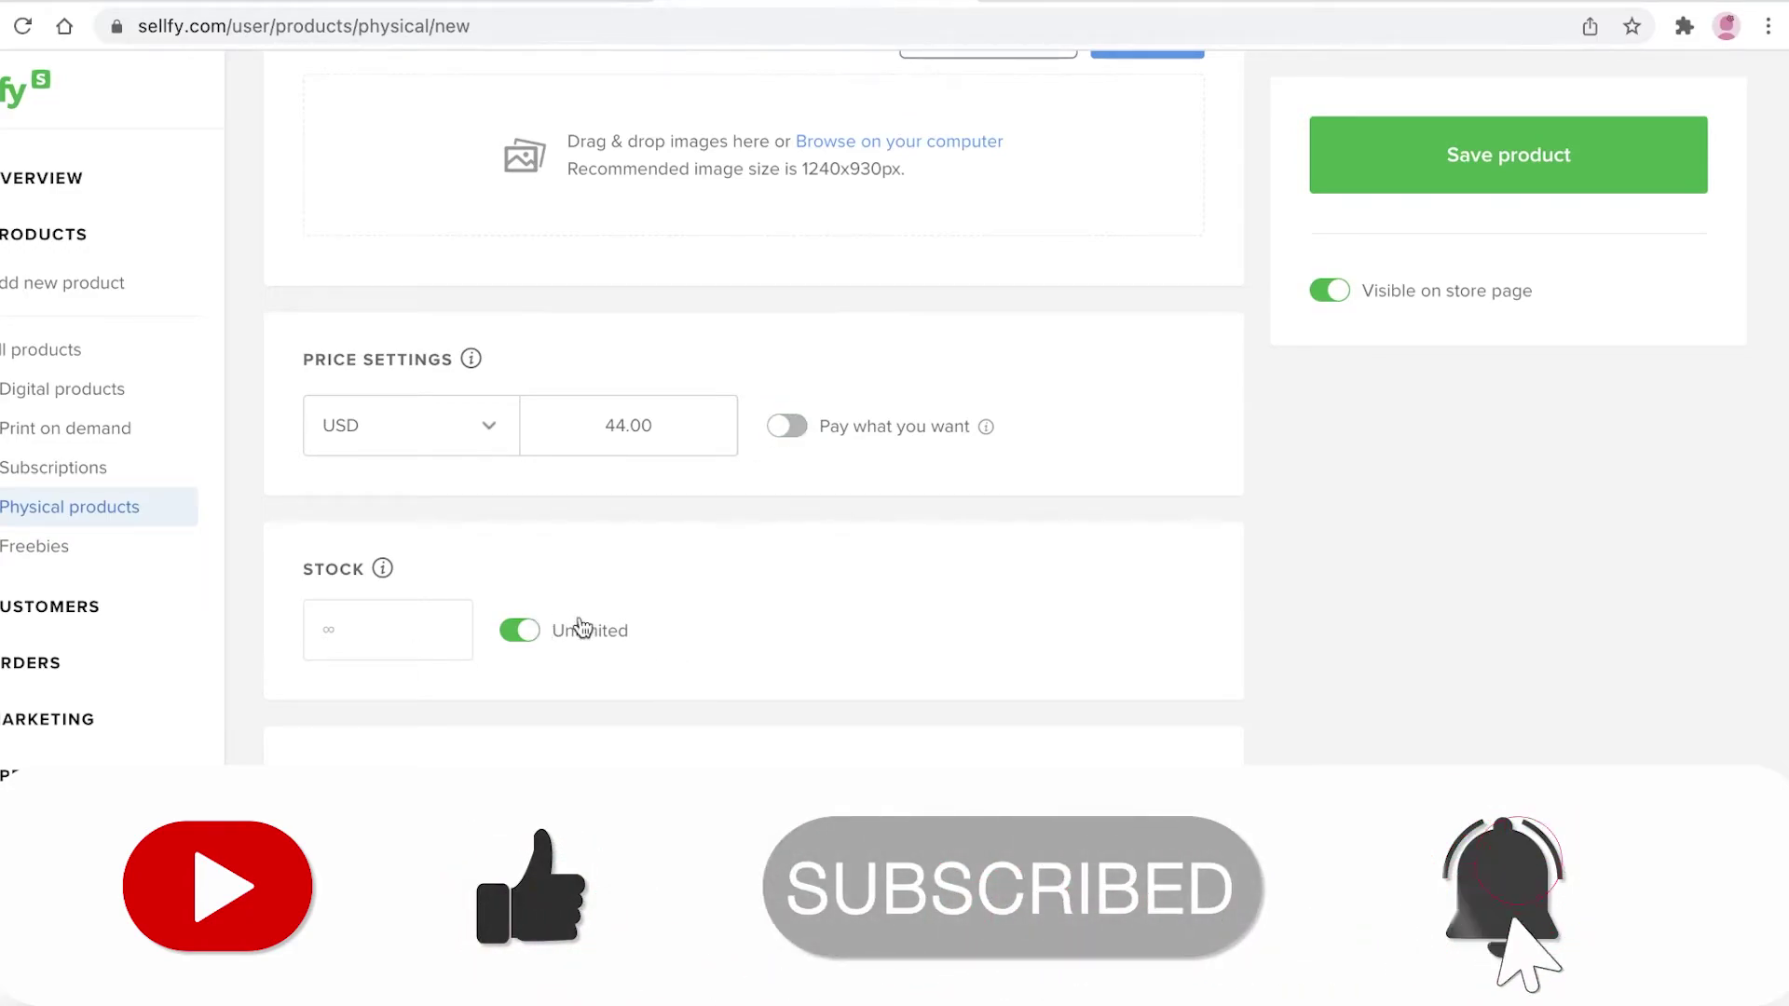
# Turn off Unlimited stock and limit stock to 100 units
pyautogui.click(519, 631)
pyautogui.click(370, 630)
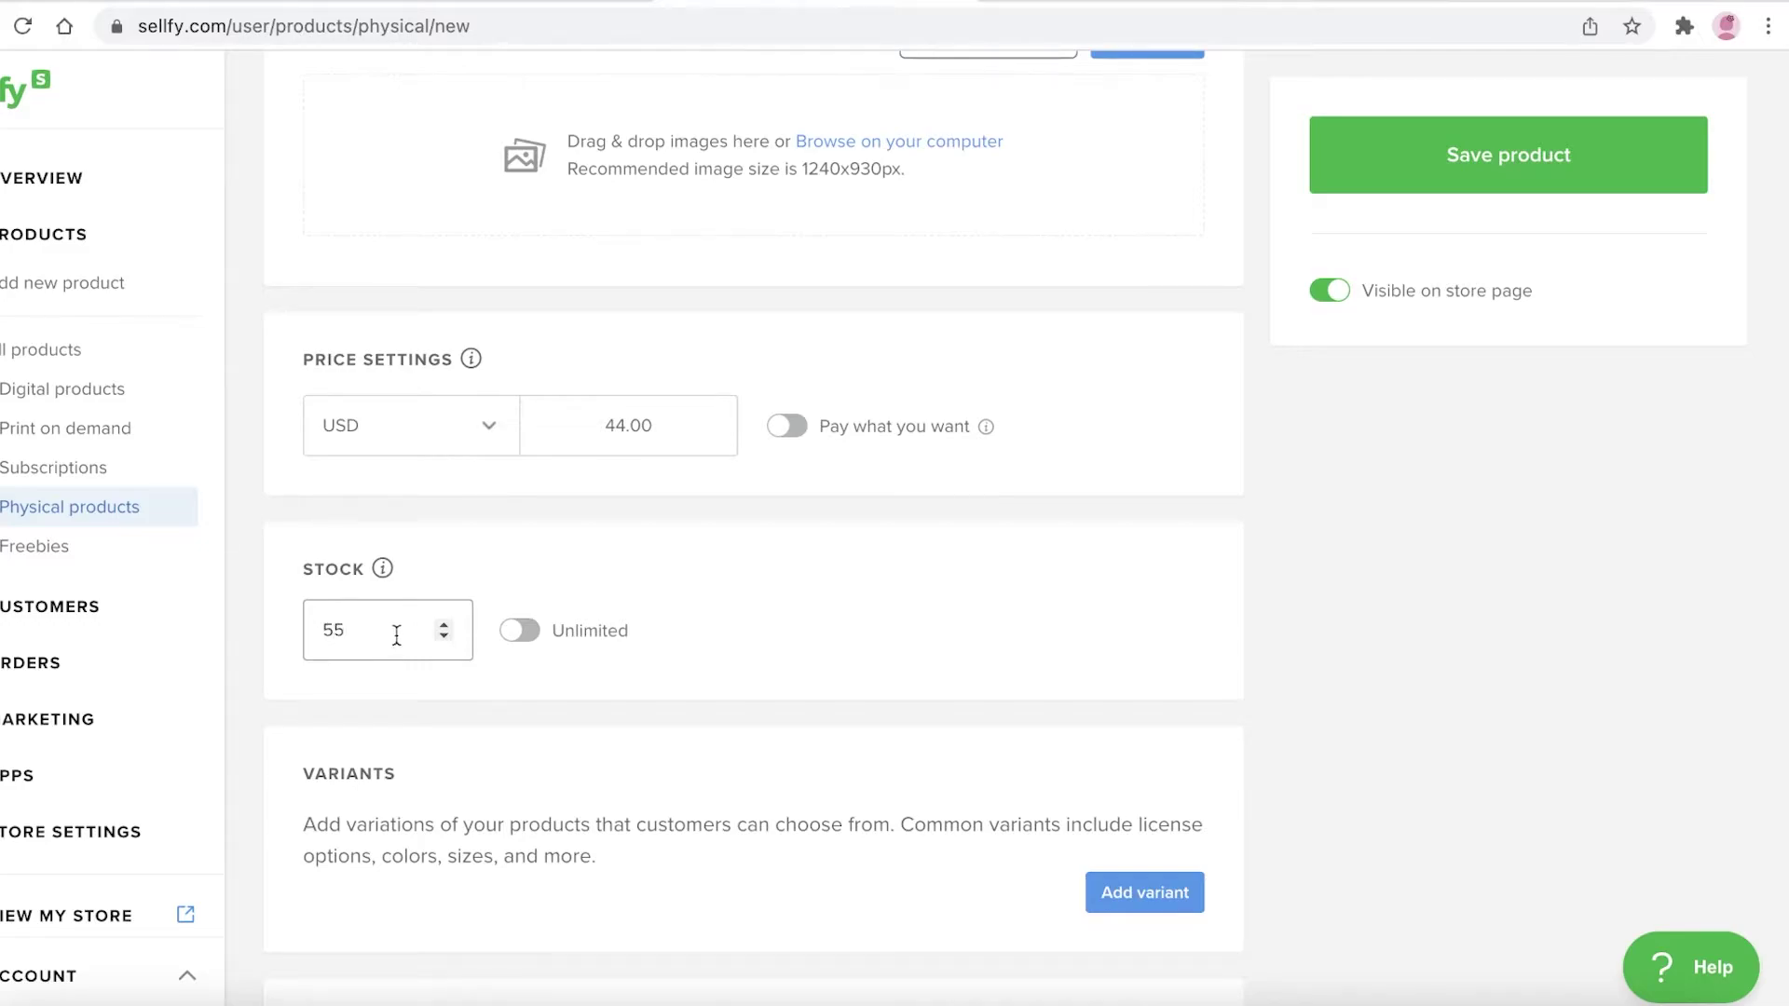
pyautogui.doubleClick(396, 635)
pyautogui.write('100')
pyautogui.click(764, 663)
pyautogui.scroll(-2, 764, 666)
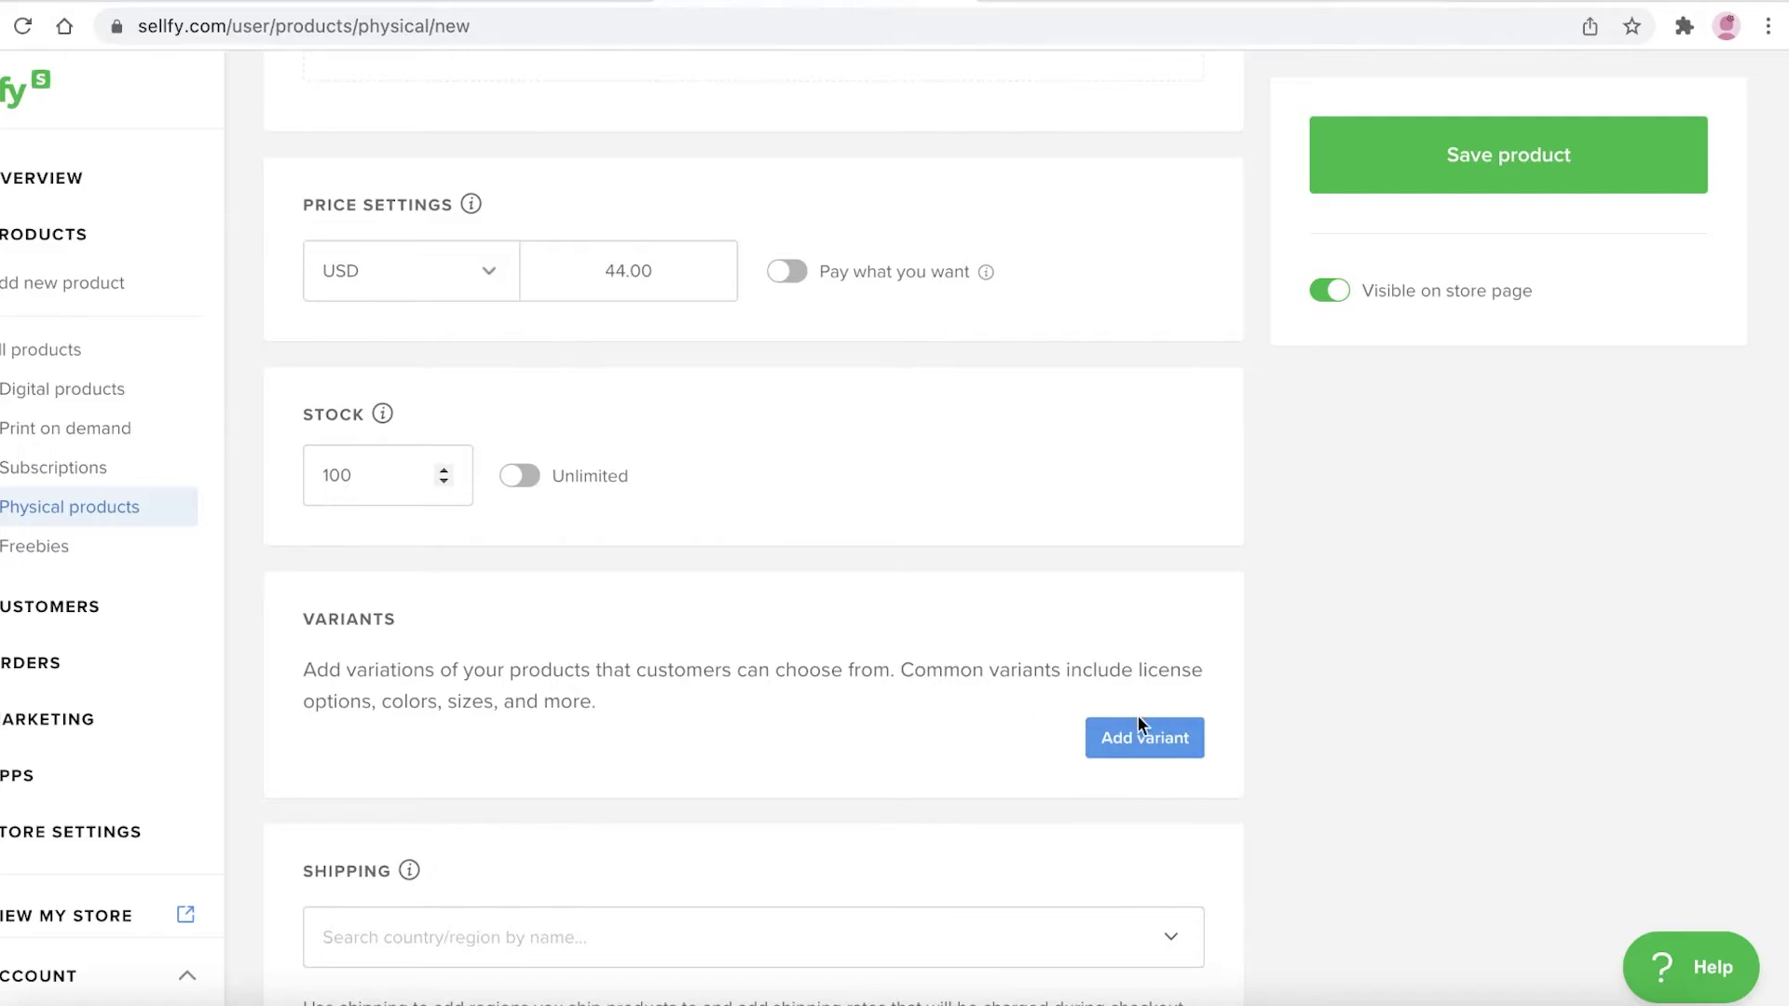
# Add a Small variant priced 44 with limited stock
pyautogui.click(1142, 745)
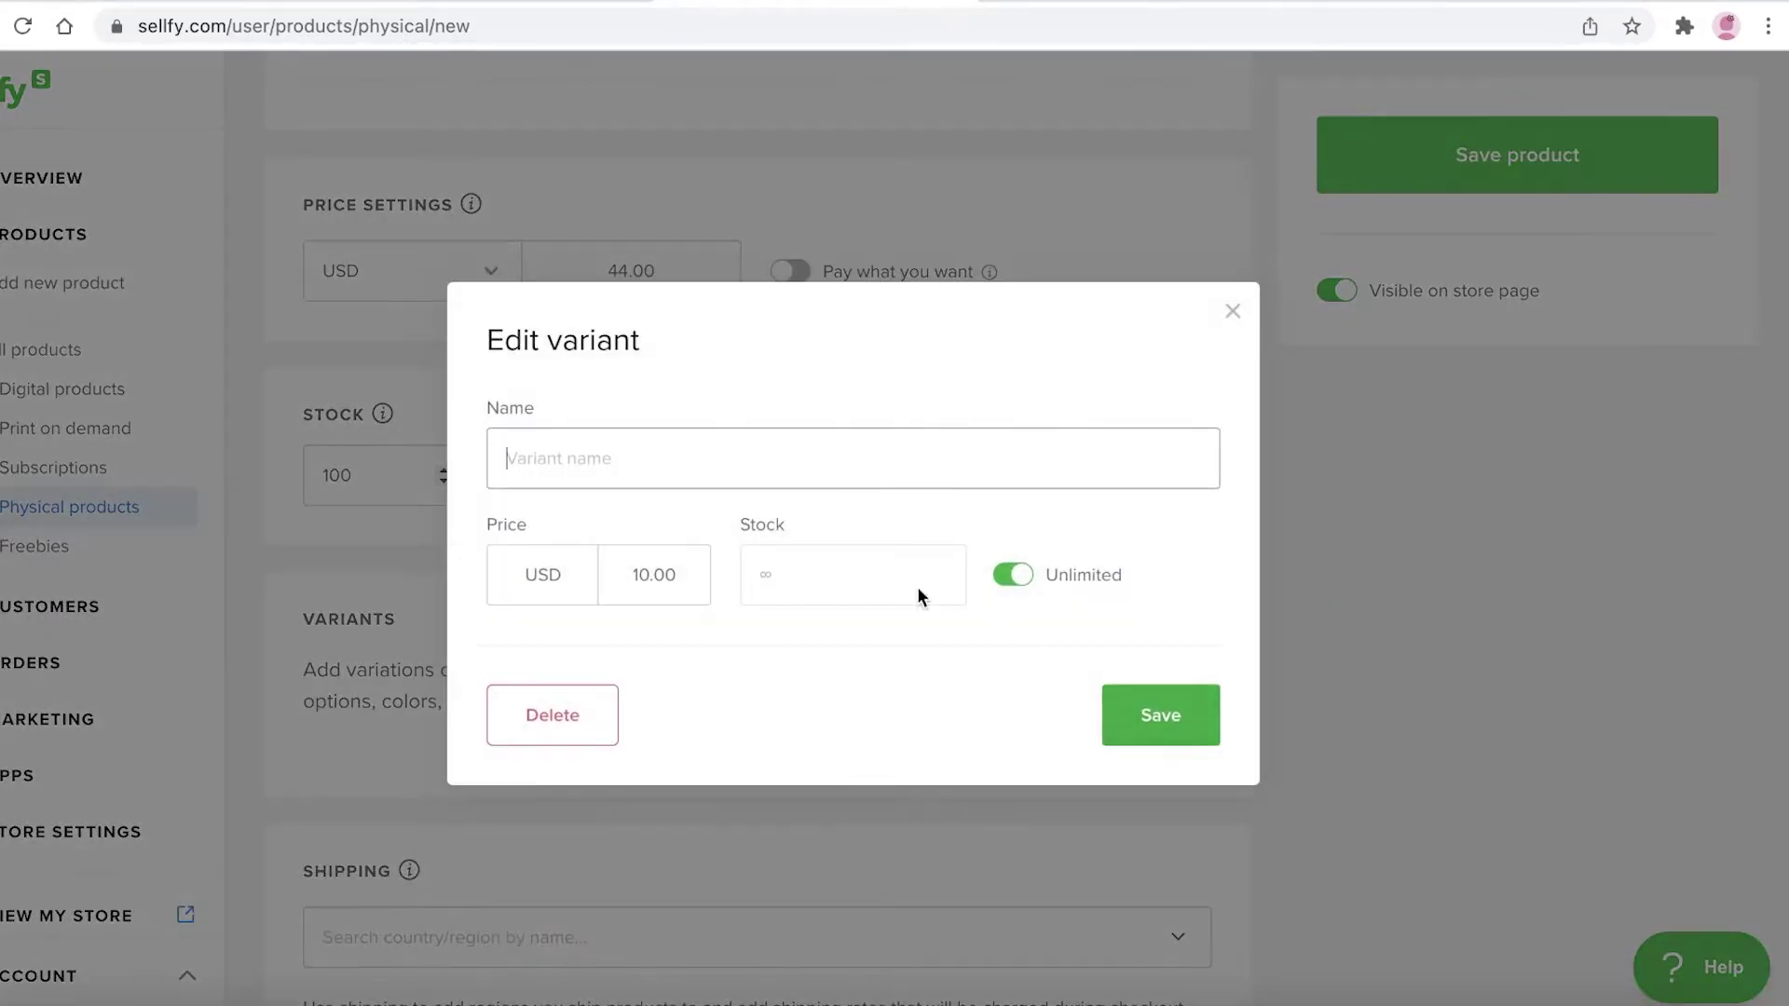
pyautogui.click(753, 471)
pyautogui.write('a')
pyautogui.press('BackSpace')
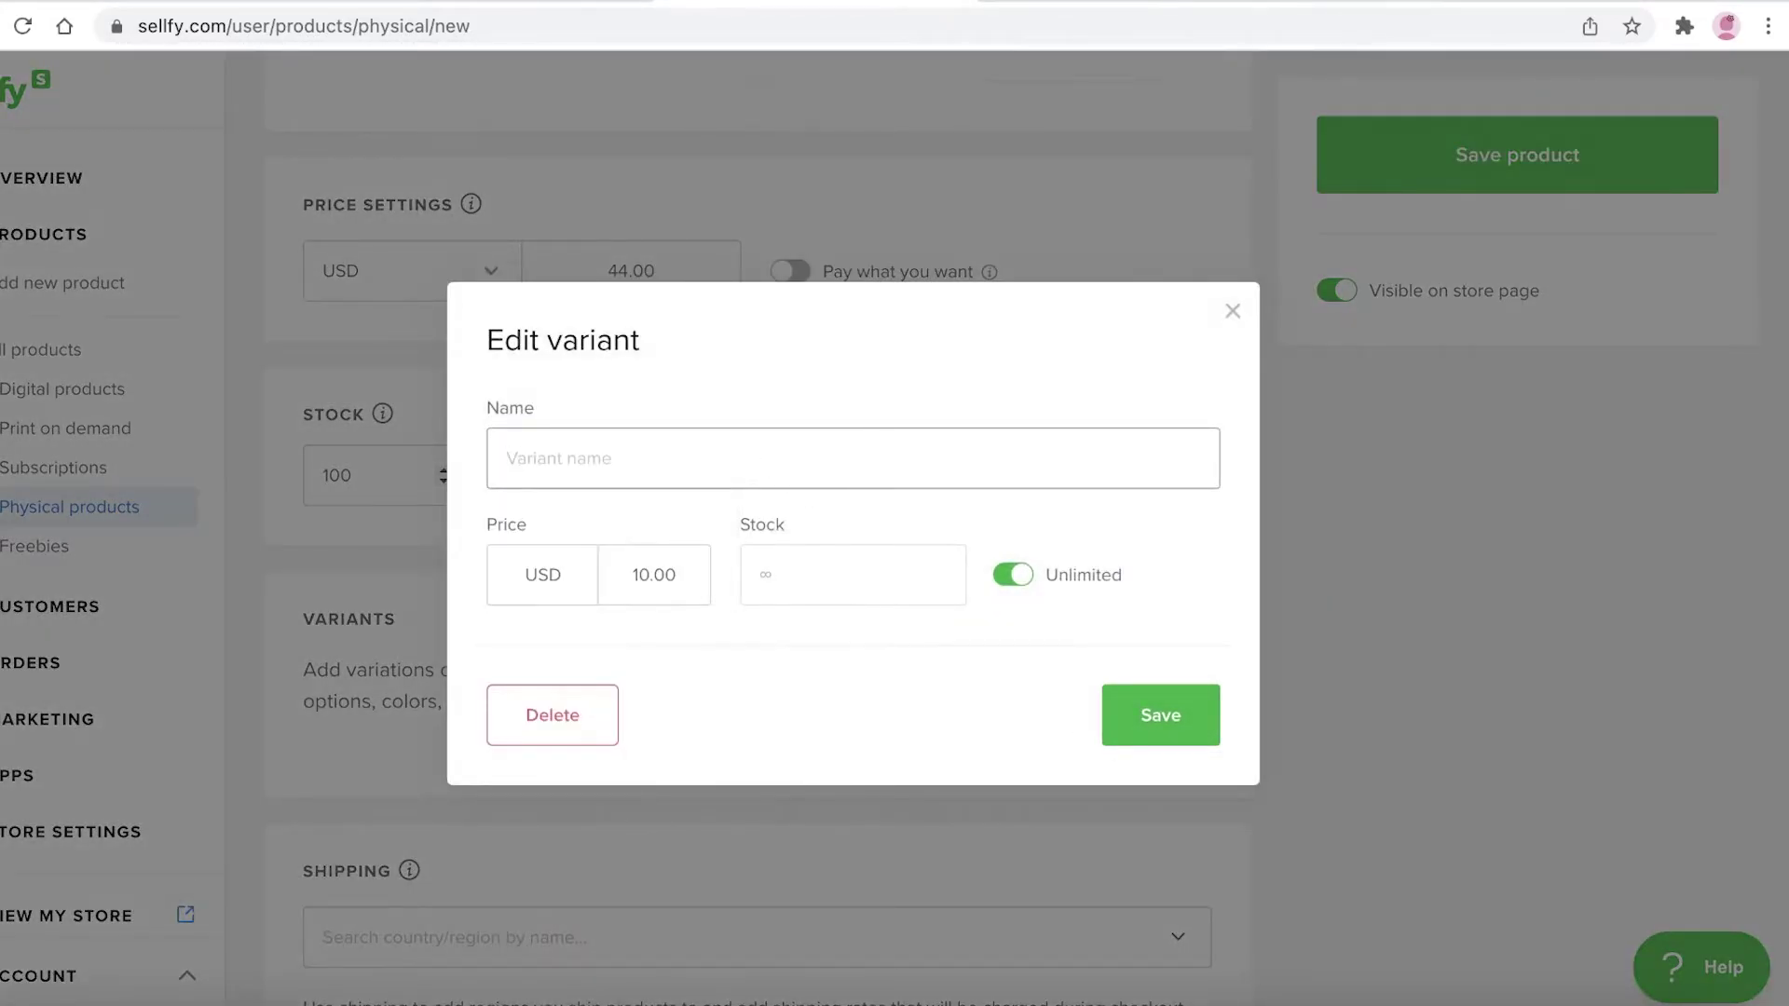
pyautogui.write('Small')
pyautogui.doubleClick(658, 584)
pyautogui.write('55')
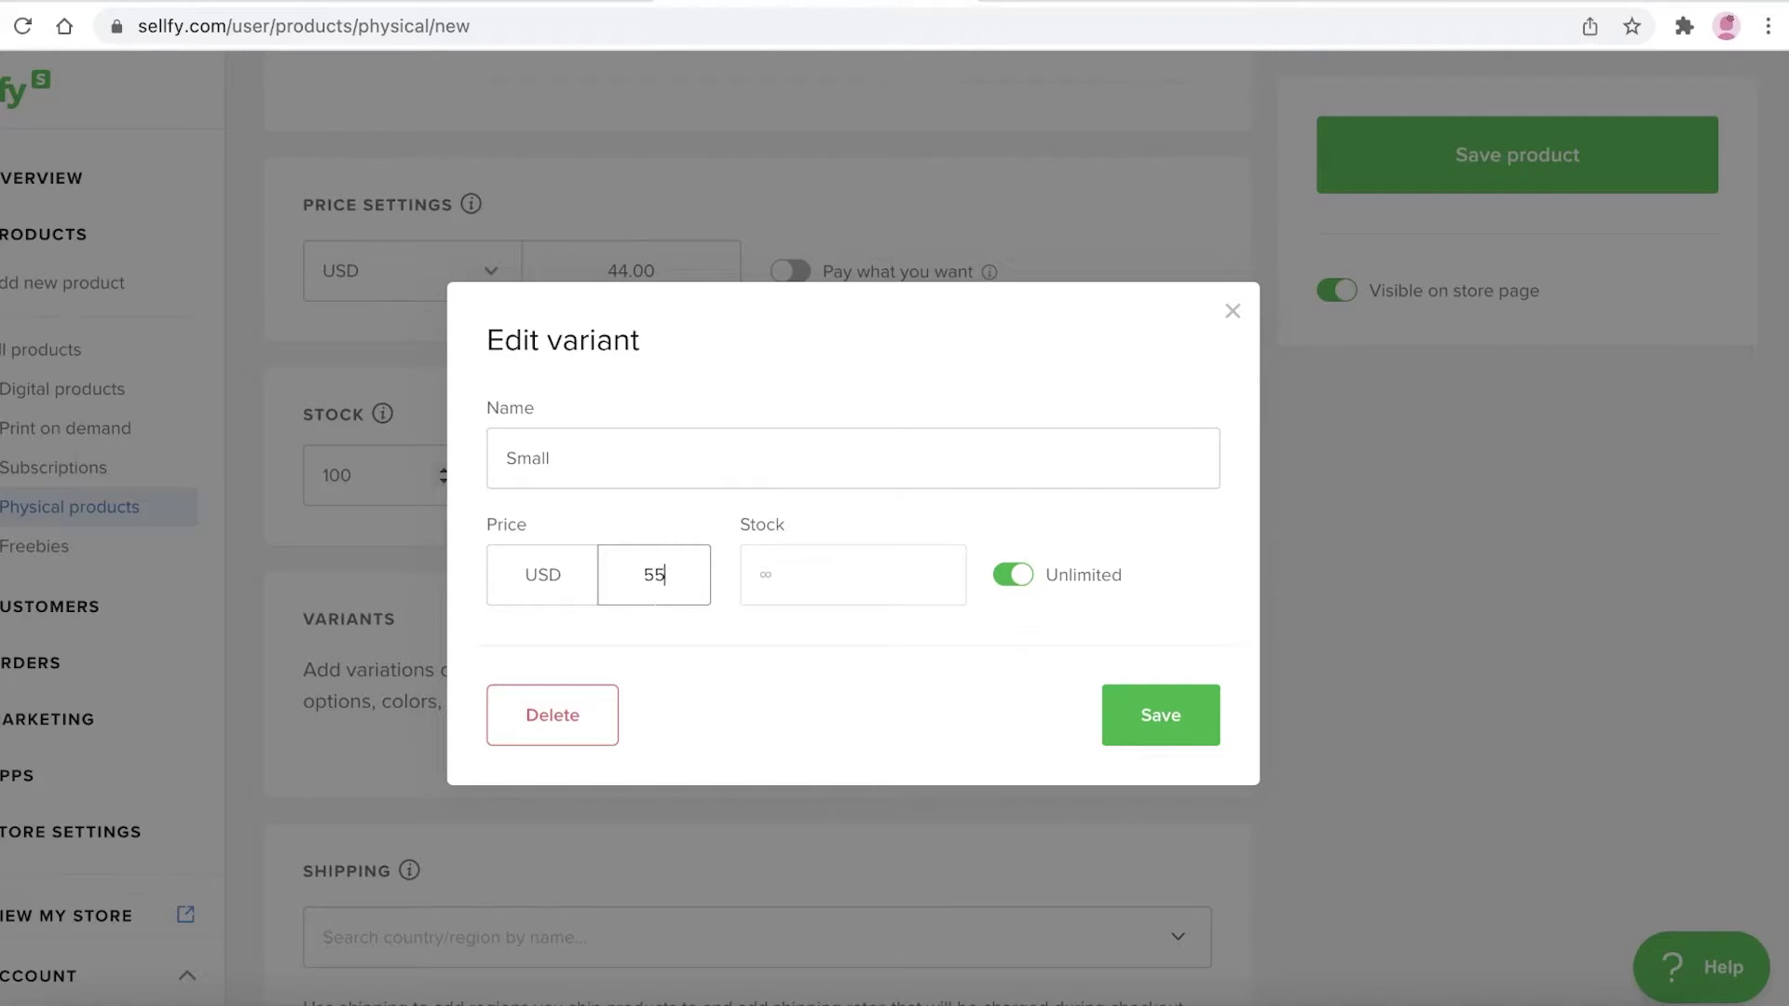
pyautogui.press('BackSpace')
pyautogui.press('BackSpace')
pyautogui.write('44')
pyautogui.click(843, 579)
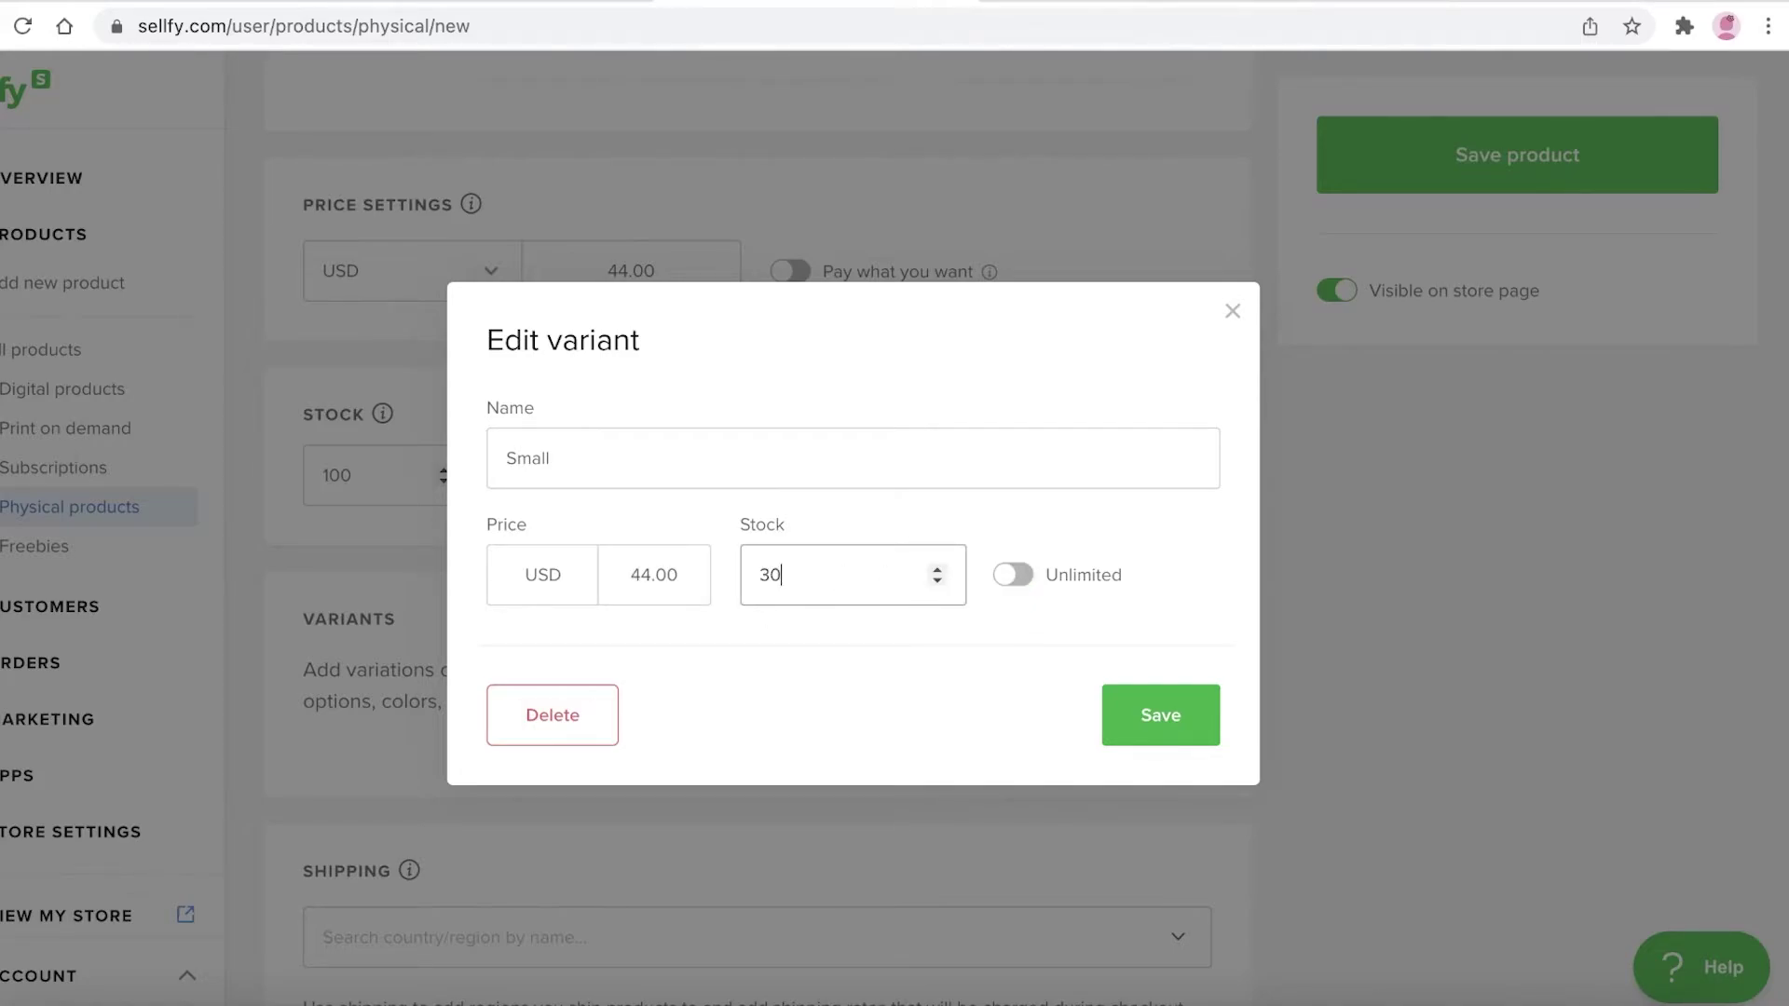
pyautogui.press('Return')
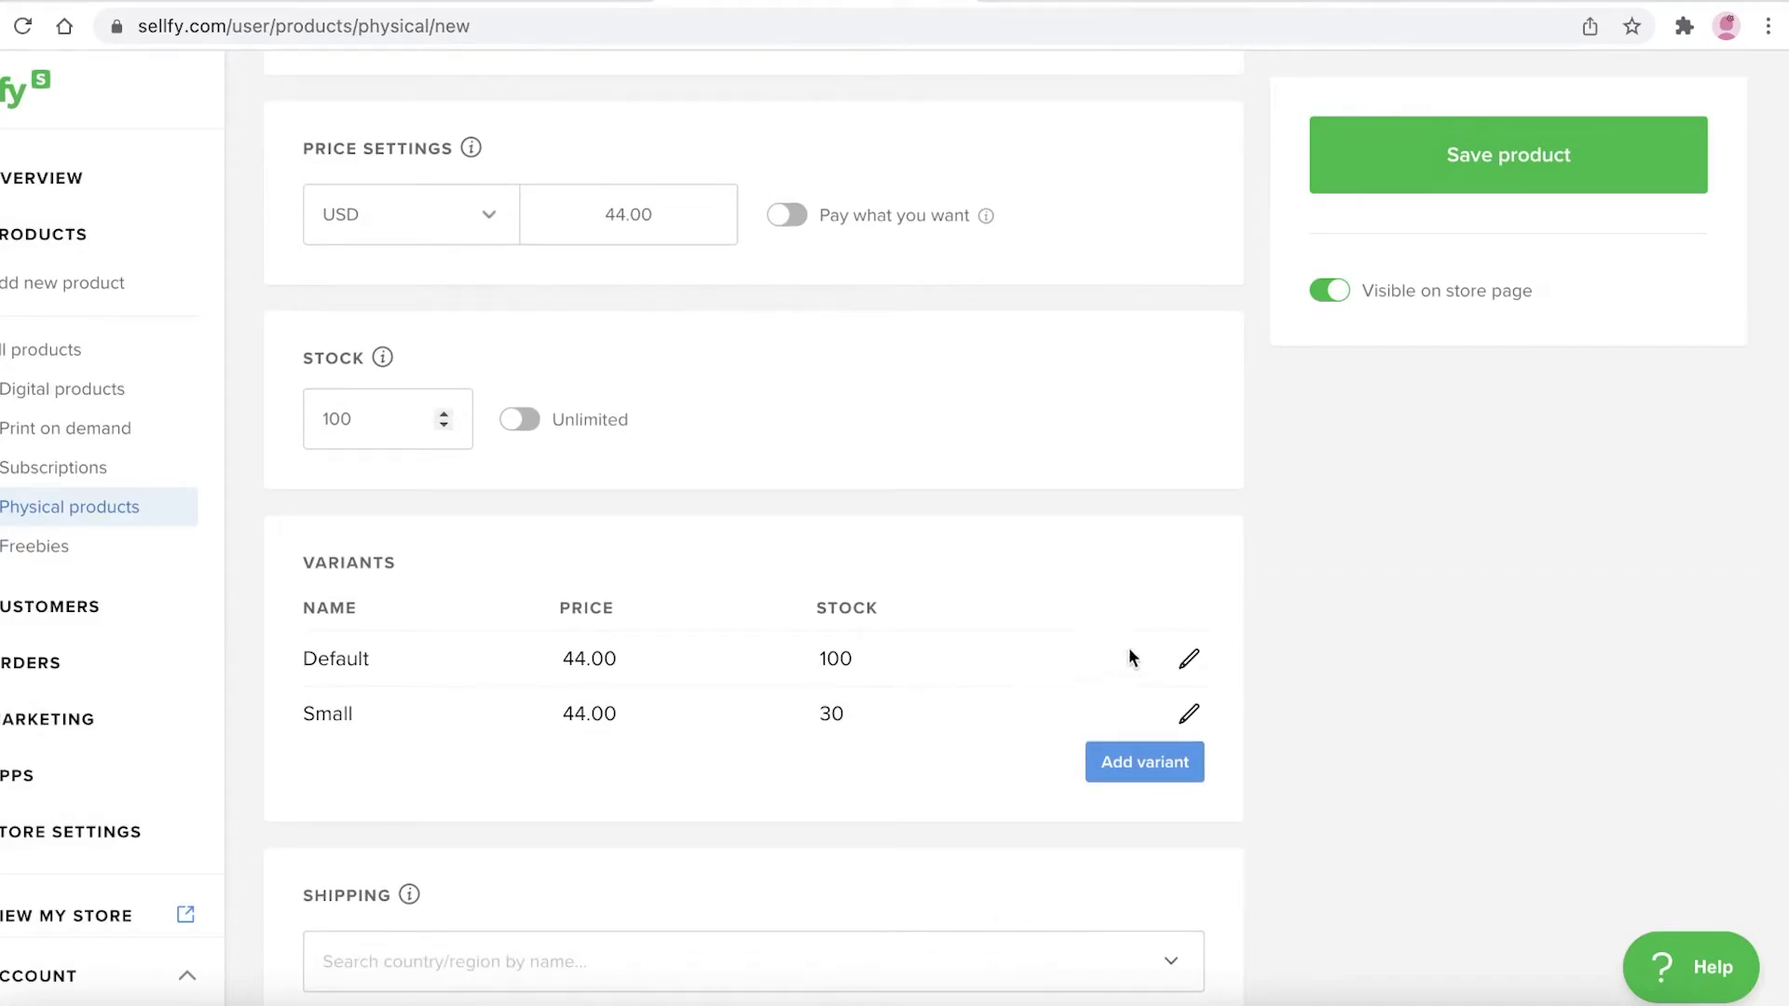
# Add a Medium variant priced 44 with limited stock
pyautogui.click(1168, 761)
pyautogui.click(717, 472)
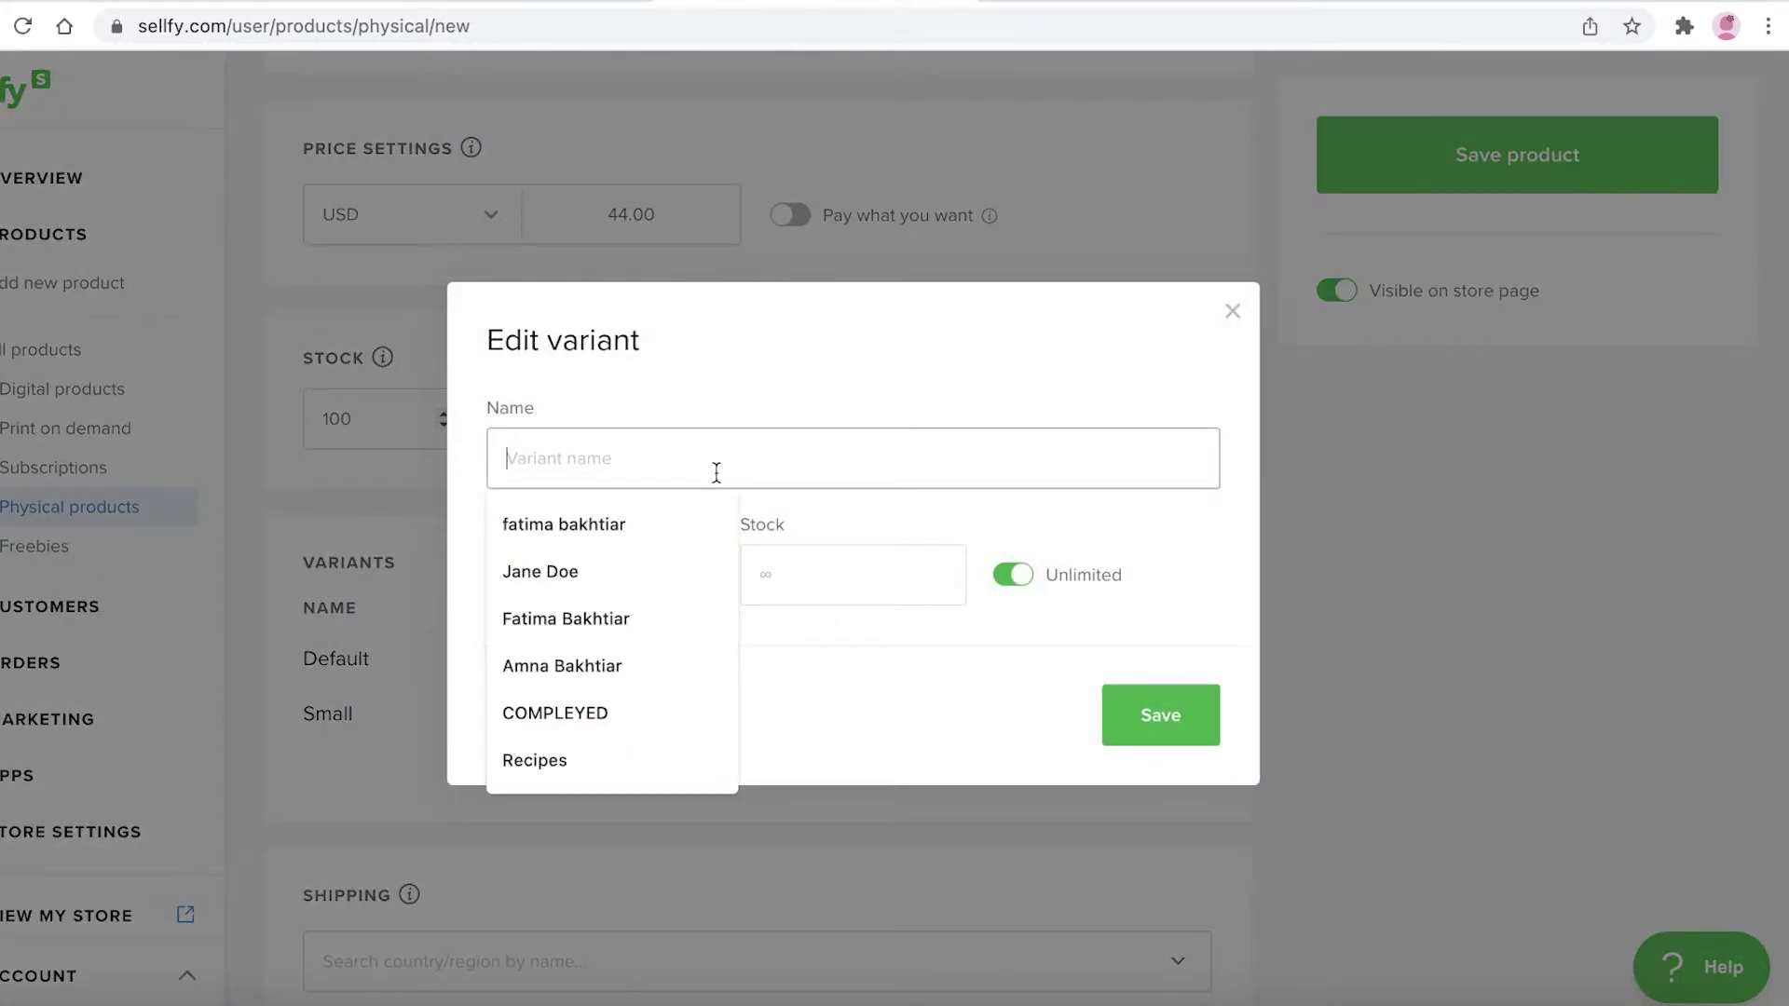
pyautogui.write('S')
pyautogui.press('BackSpace')
pyautogui.write('Medium')
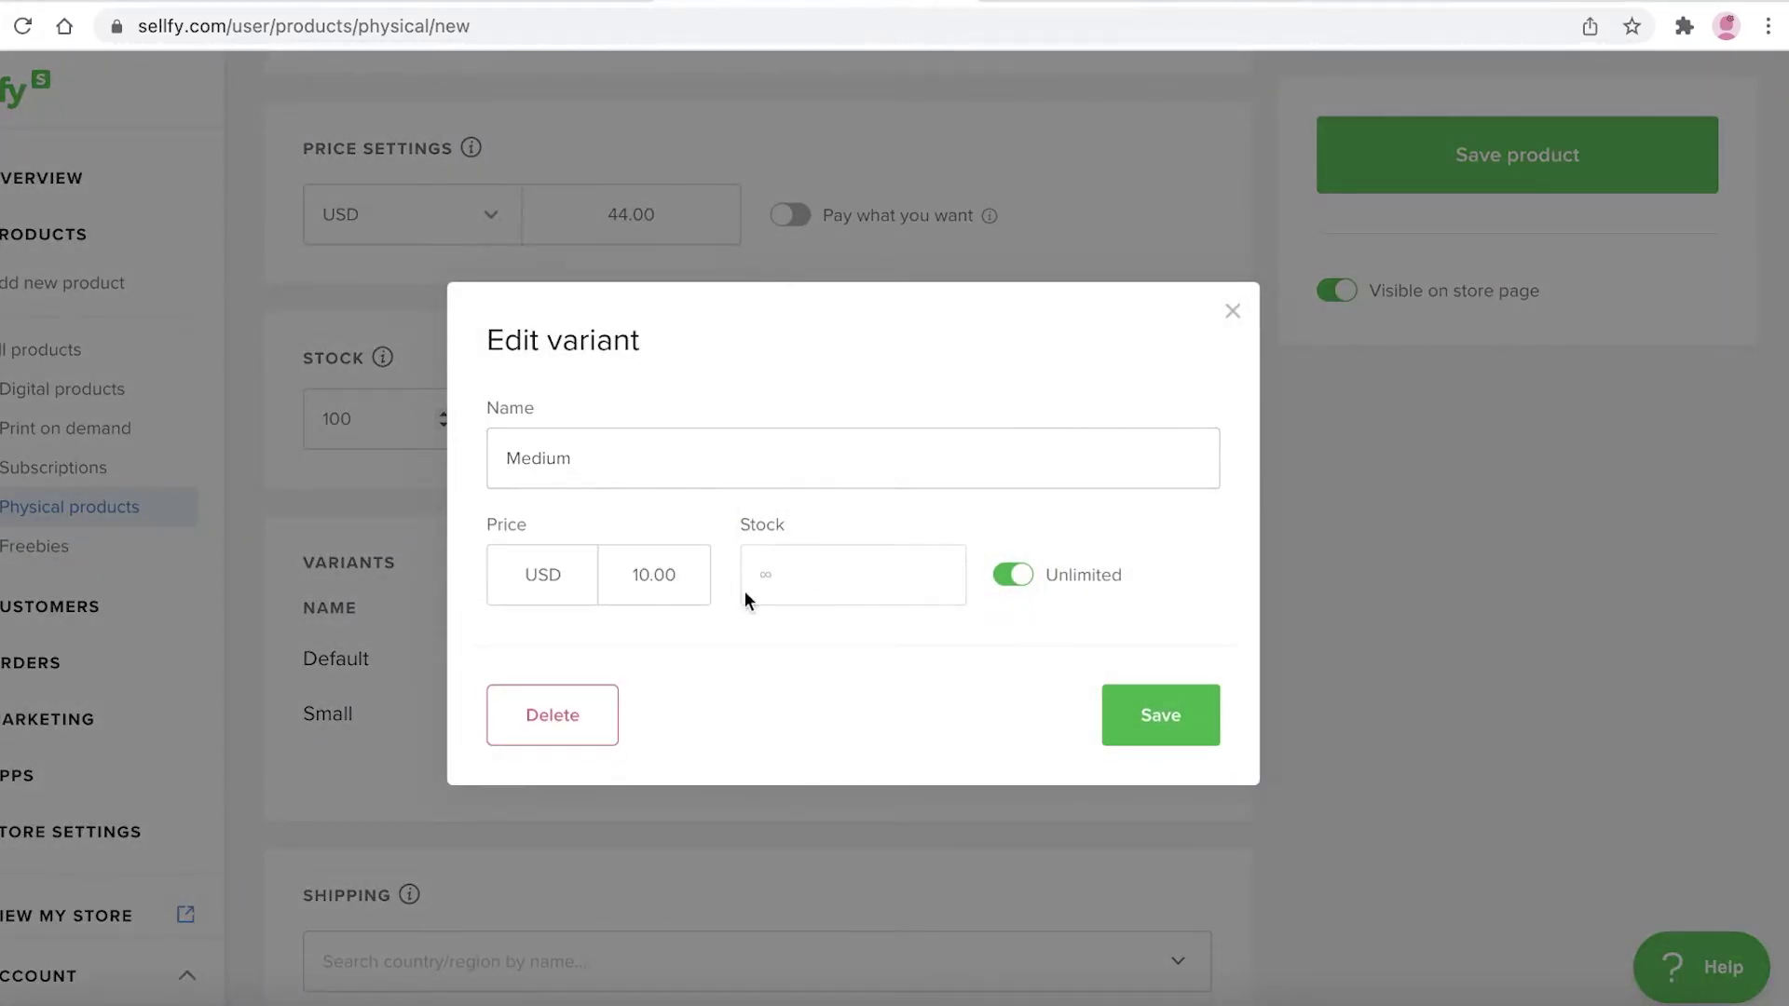
pyautogui.doubleClick(678, 593)
pyautogui.write('44')
pyautogui.click(1021, 576)
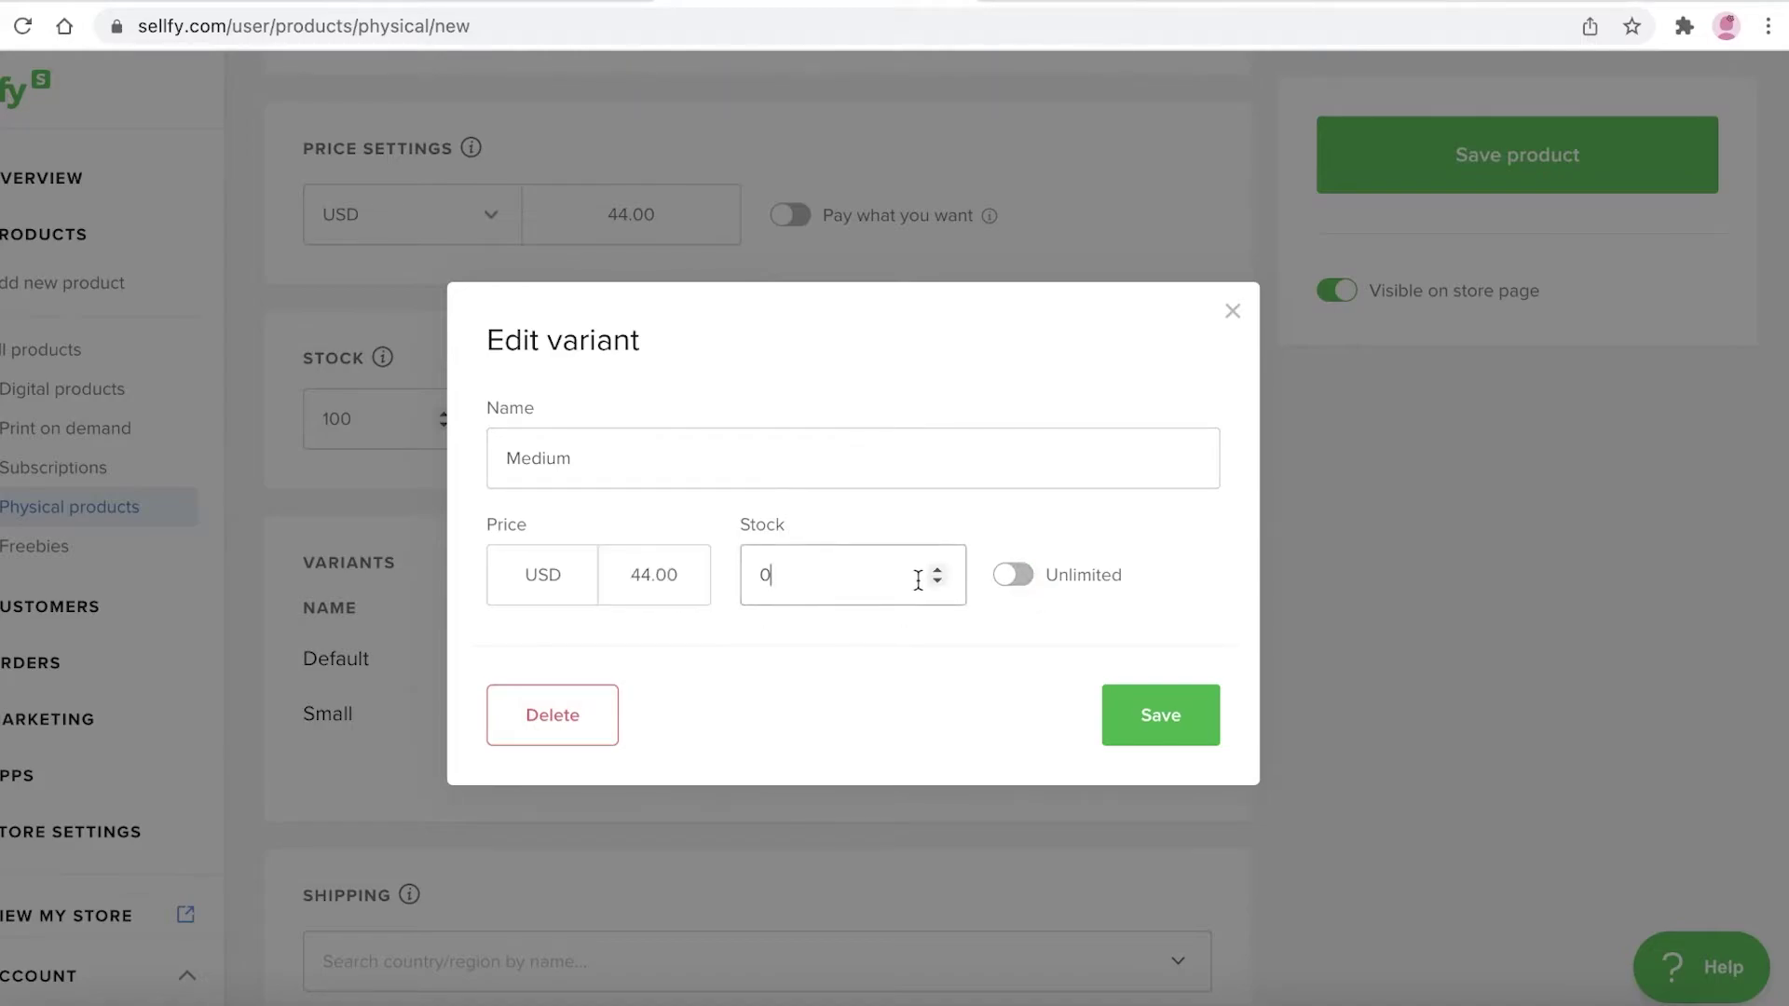
pyautogui.click(1132, 710)
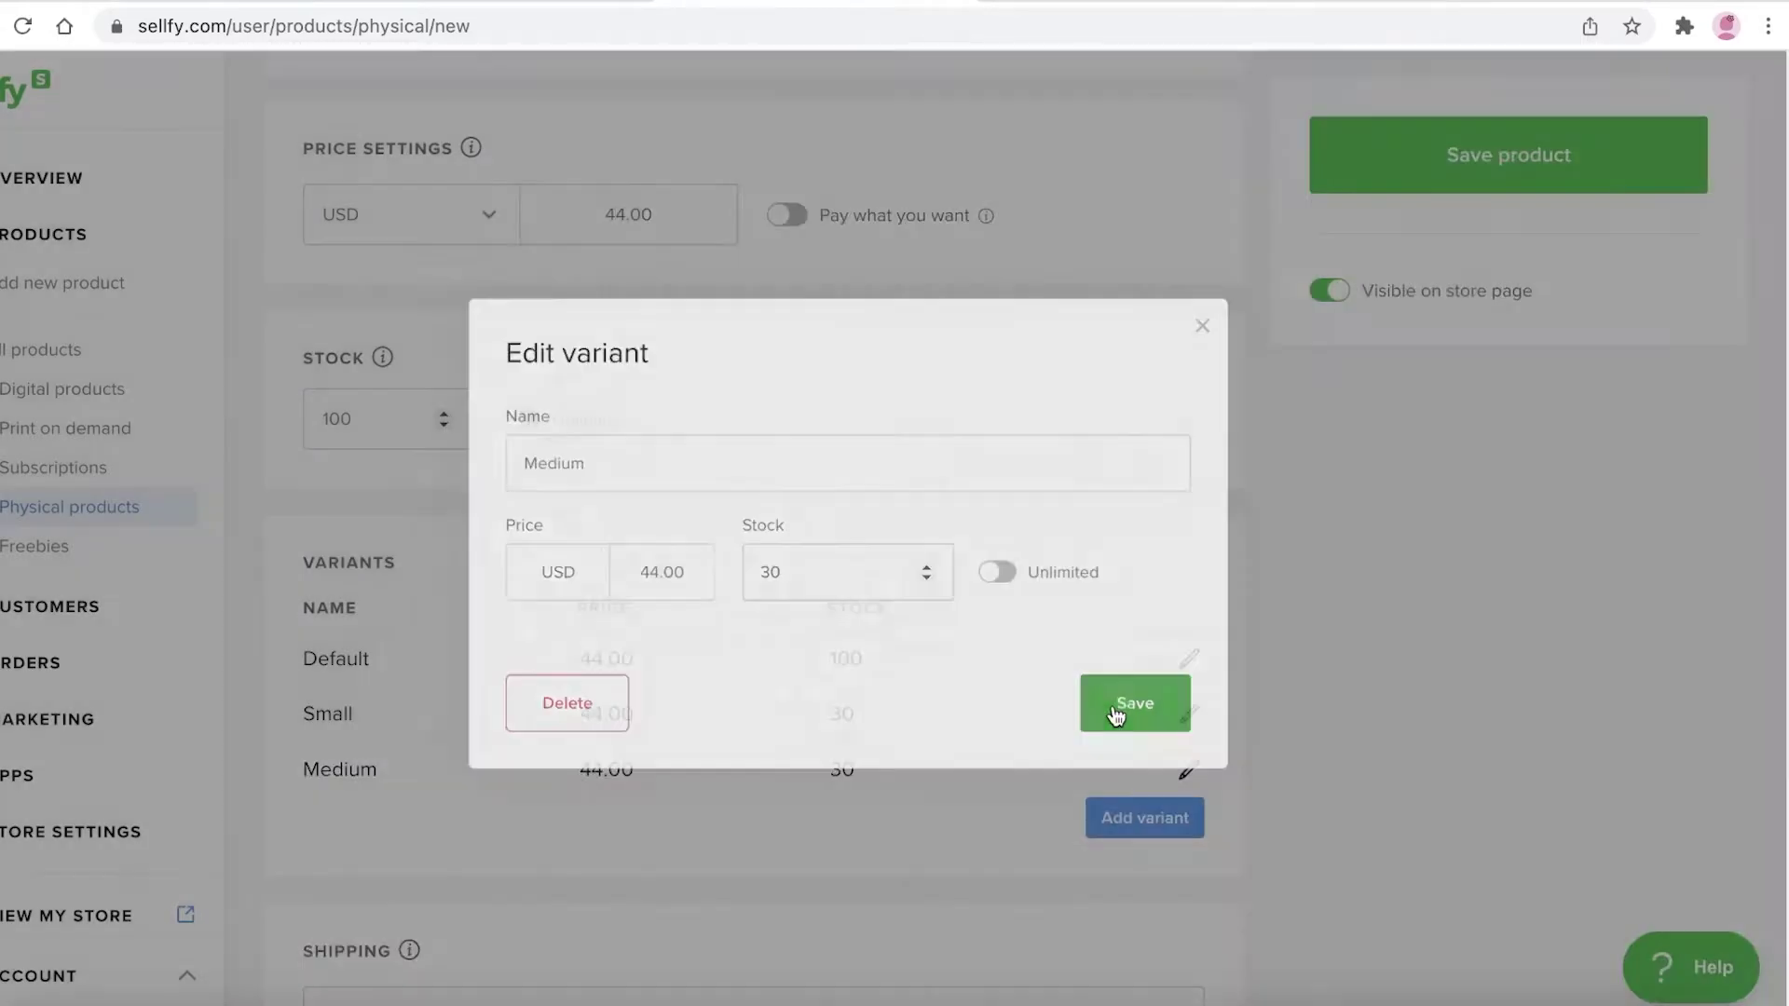
# Add a Large variant at 44 with stock limited to 30
pyautogui.click(1103, 812)
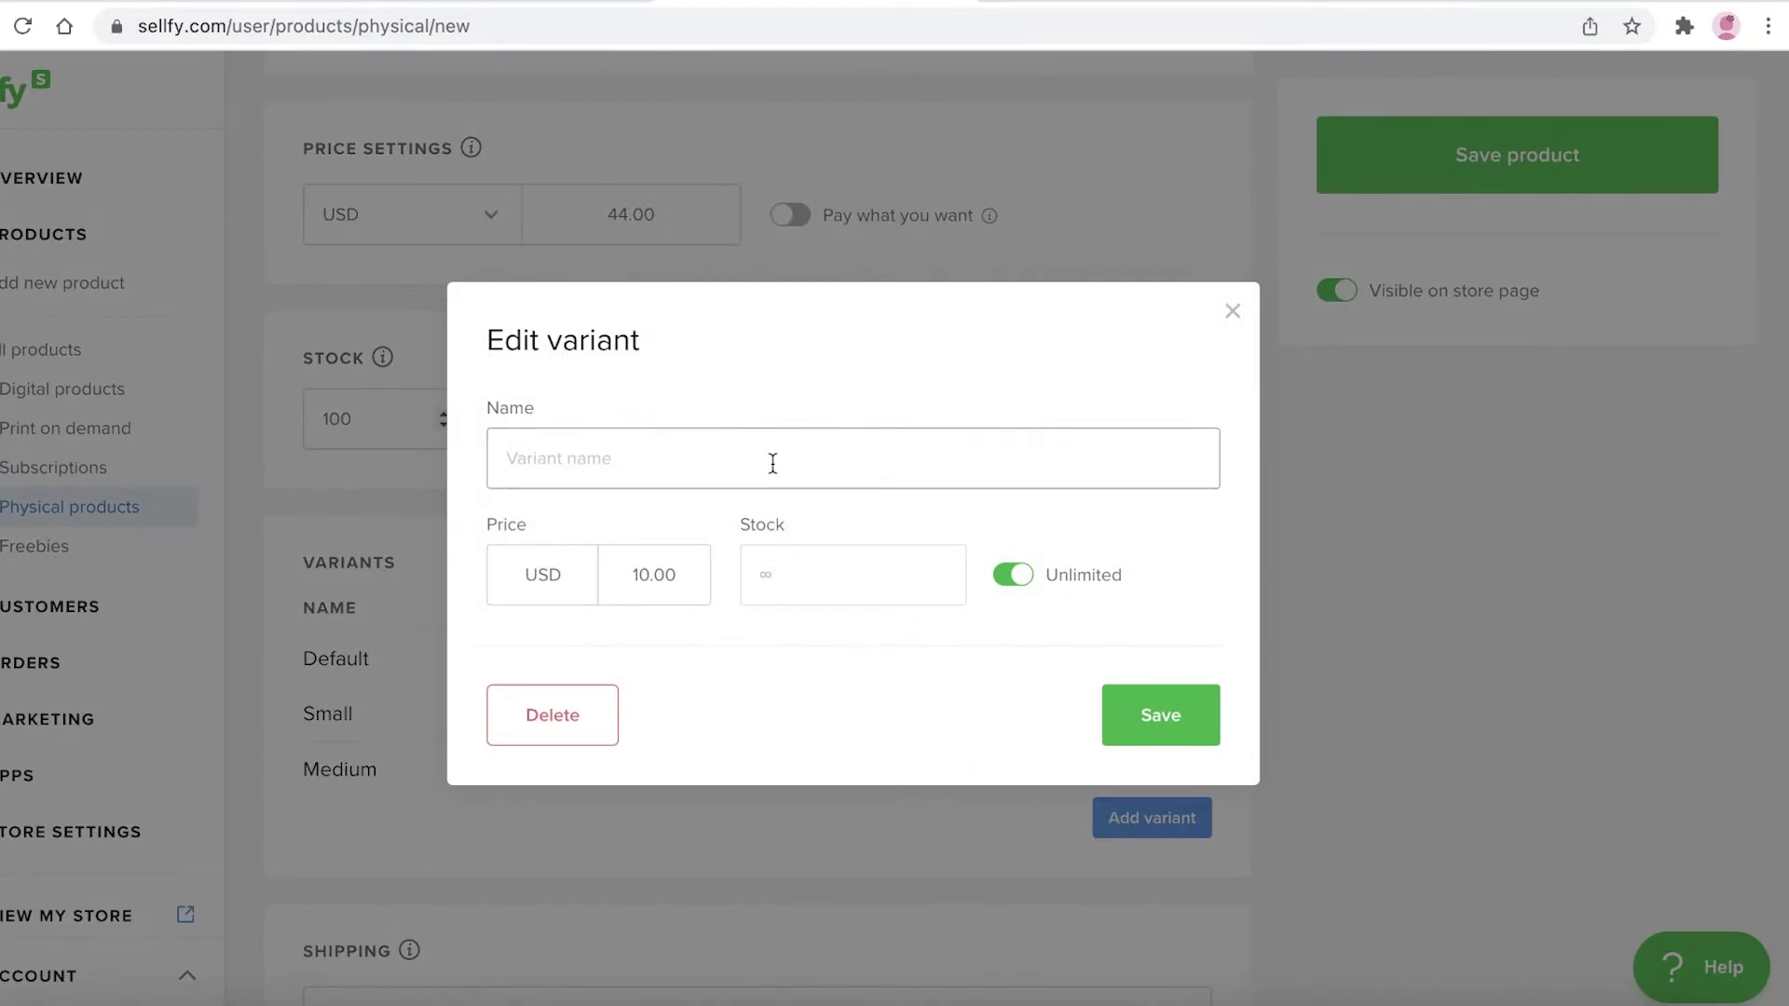
pyautogui.write('Large')
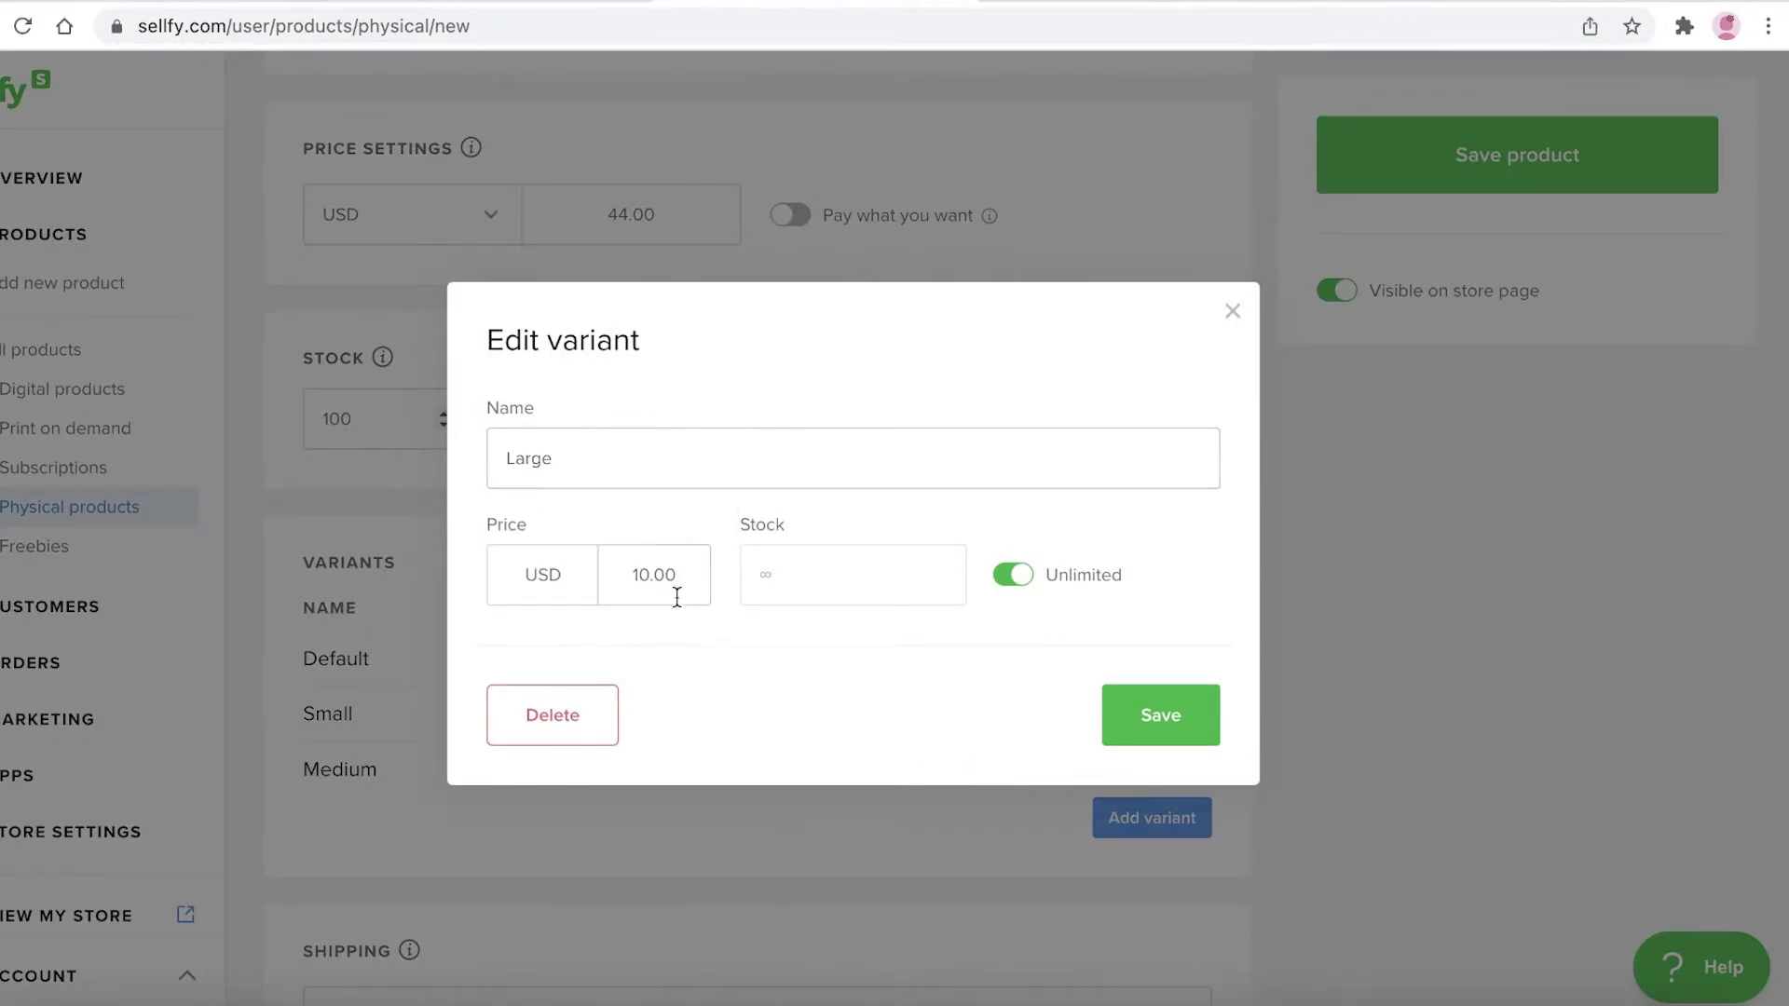
pyautogui.click(678, 585)
pyautogui.write('44')
pyautogui.click(1005, 578)
pyautogui.click(858, 583)
pyautogui.write('30')
pyautogui.click(1156, 717)
pyautogui.scroll(-3, 745, 382)
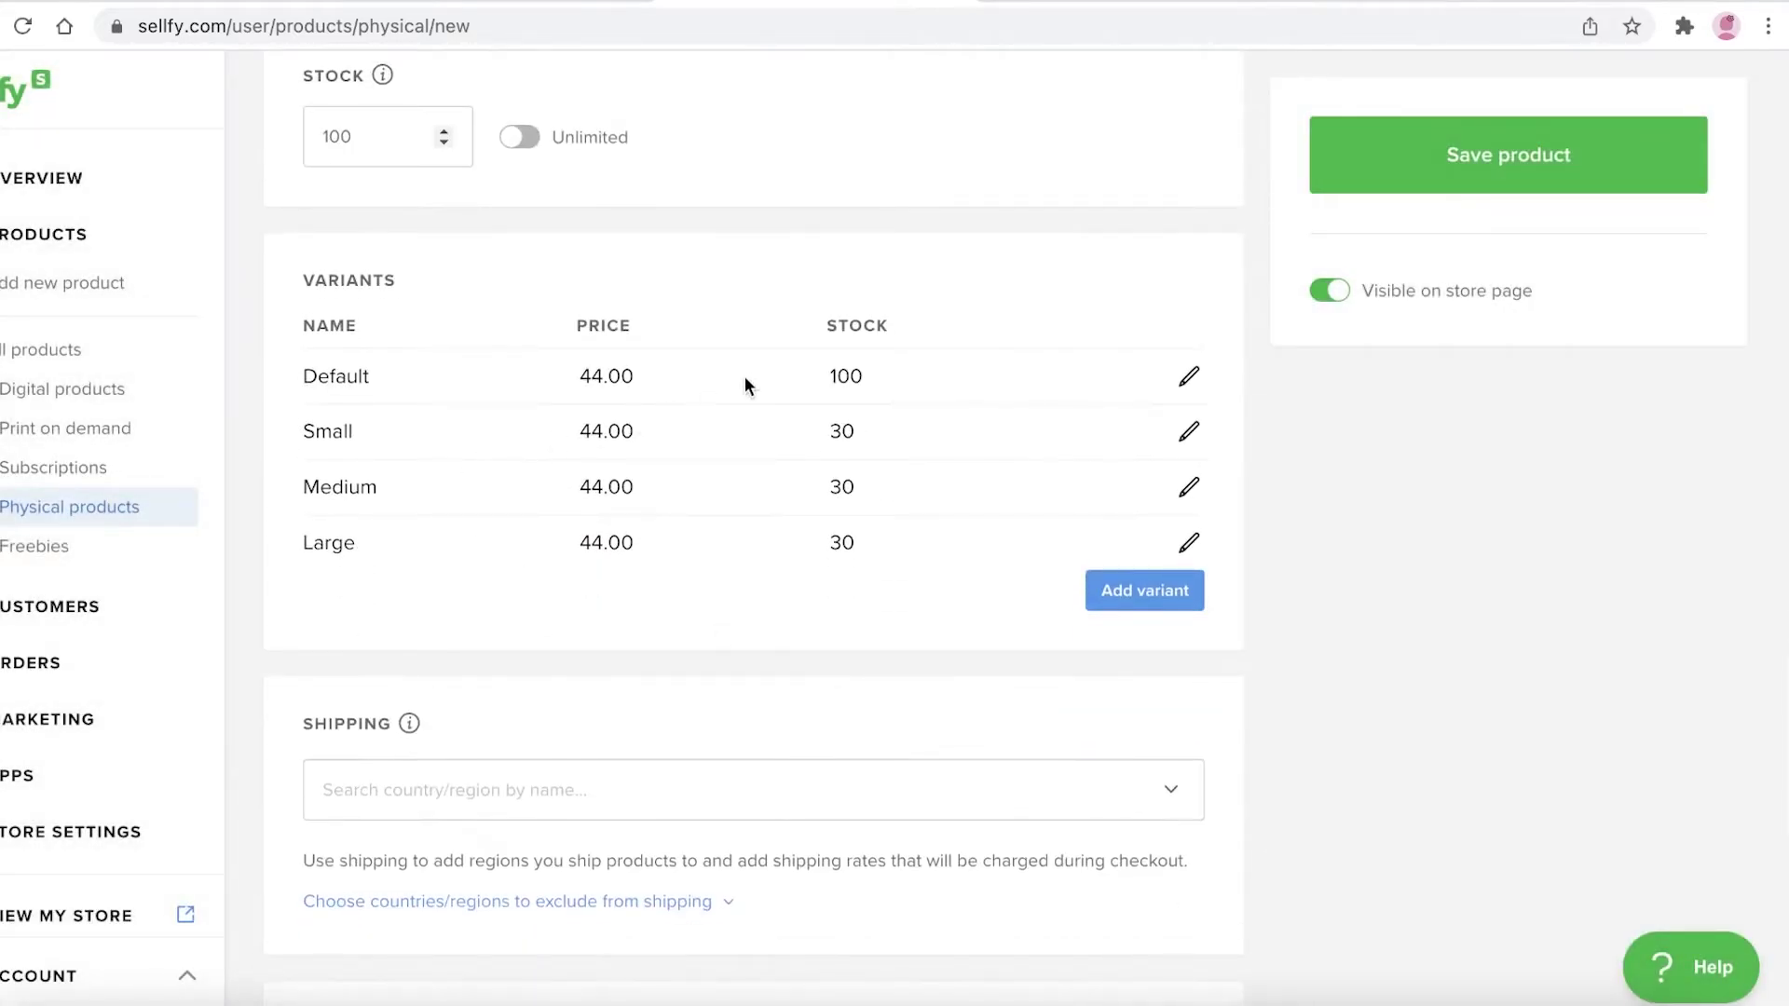
# Rename the Default variant to XS and save it
pyautogui.click(1189, 377)
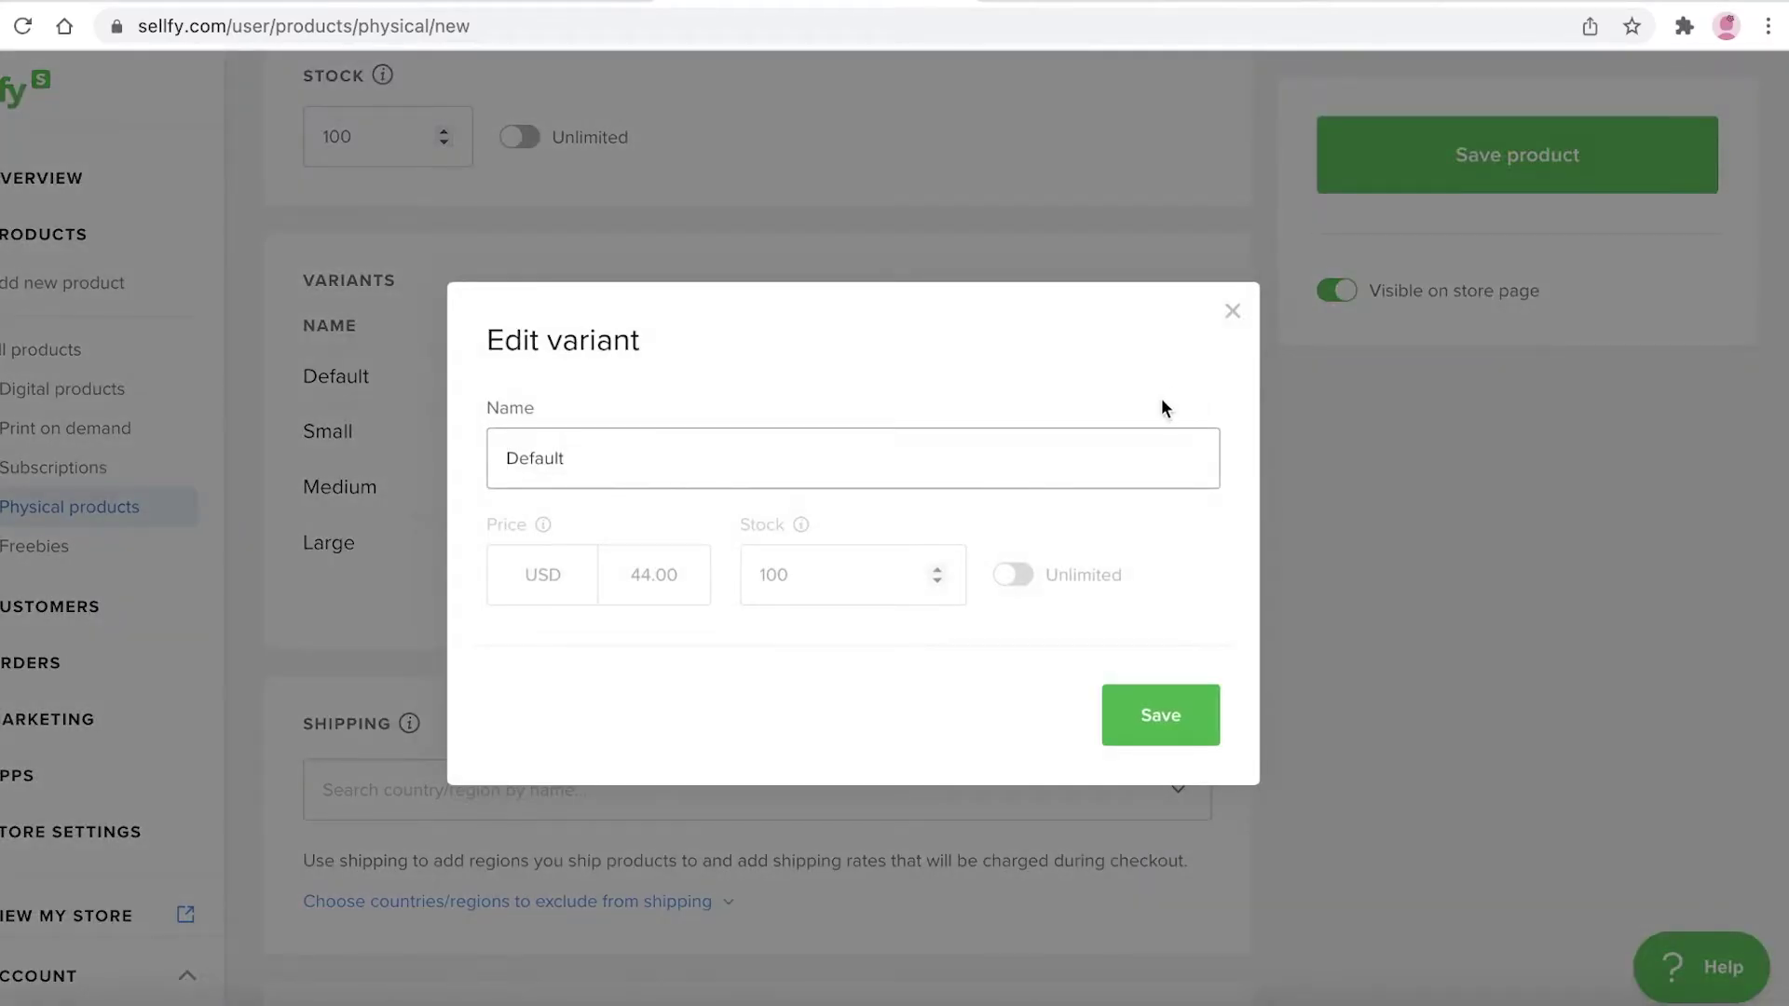
pyautogui.doubleClick(795, 472)
pyautogui.write('A')
pyautogui.press('BackSpace')
pyautogui.write('l')
pyautogui.press('BackSpace')
pyautogui.write('XS')
pyautogui.click(1200, 726)
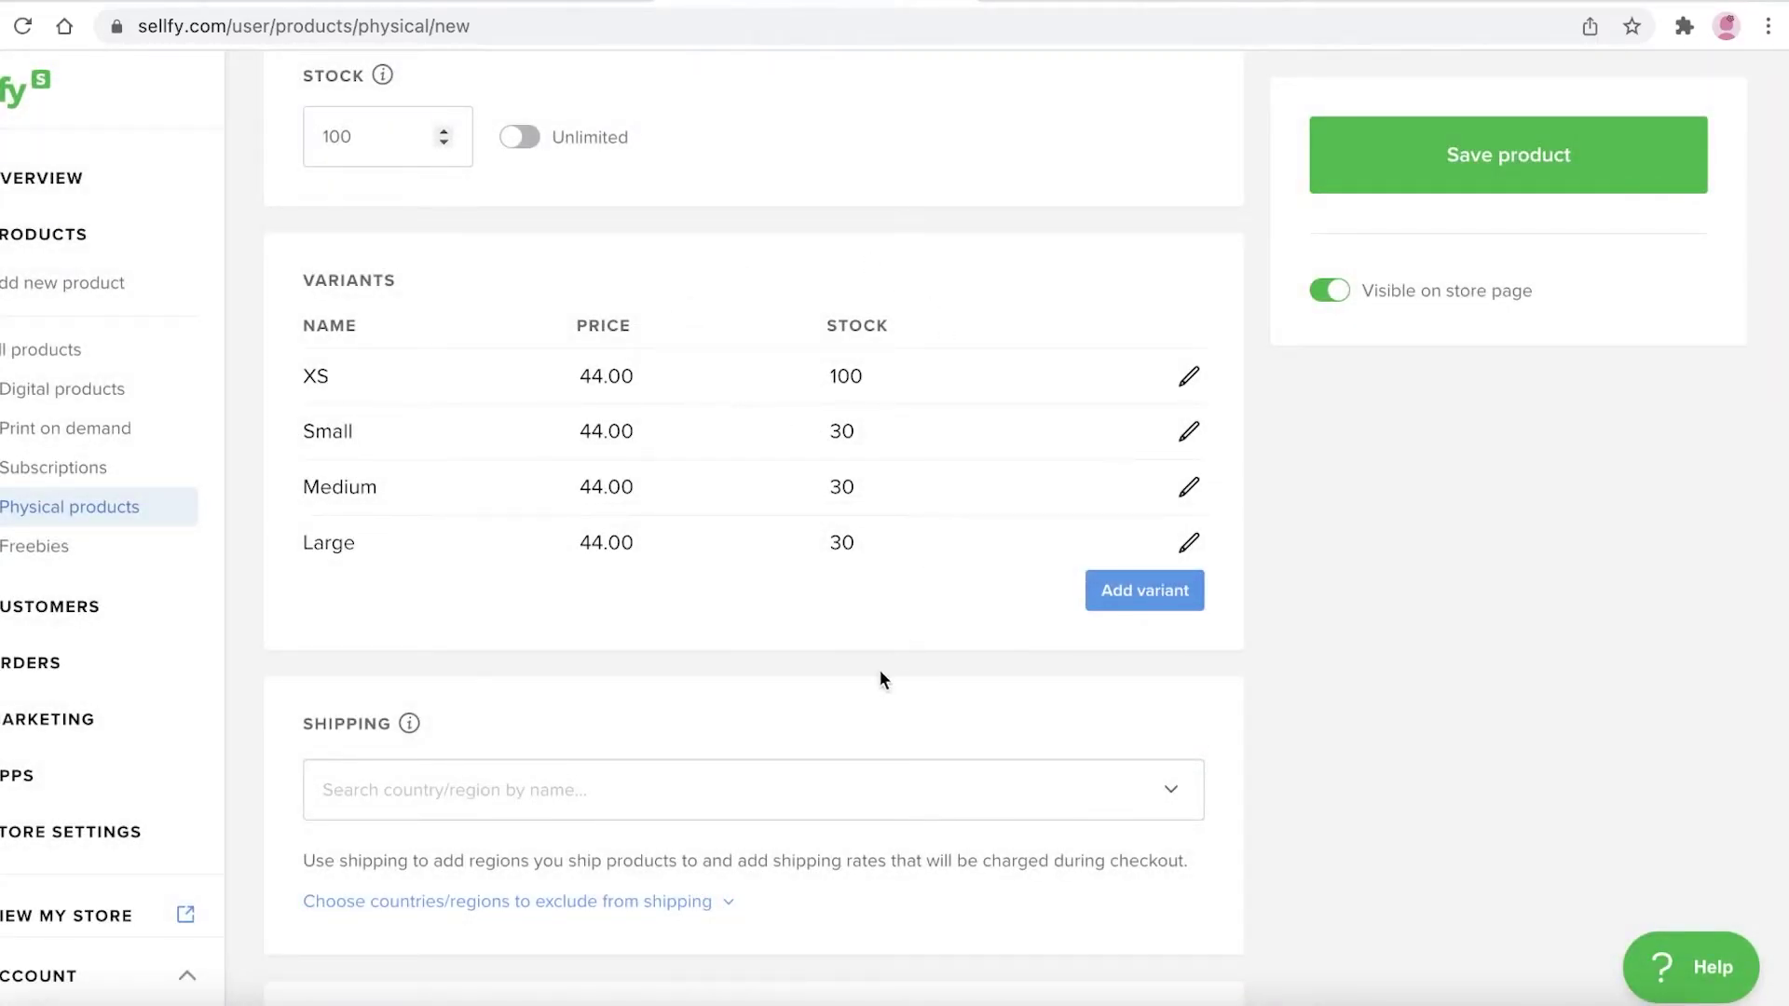
# Choose Worldwide as the shipping region
pyautogui.scroll(-5, 482, 546)
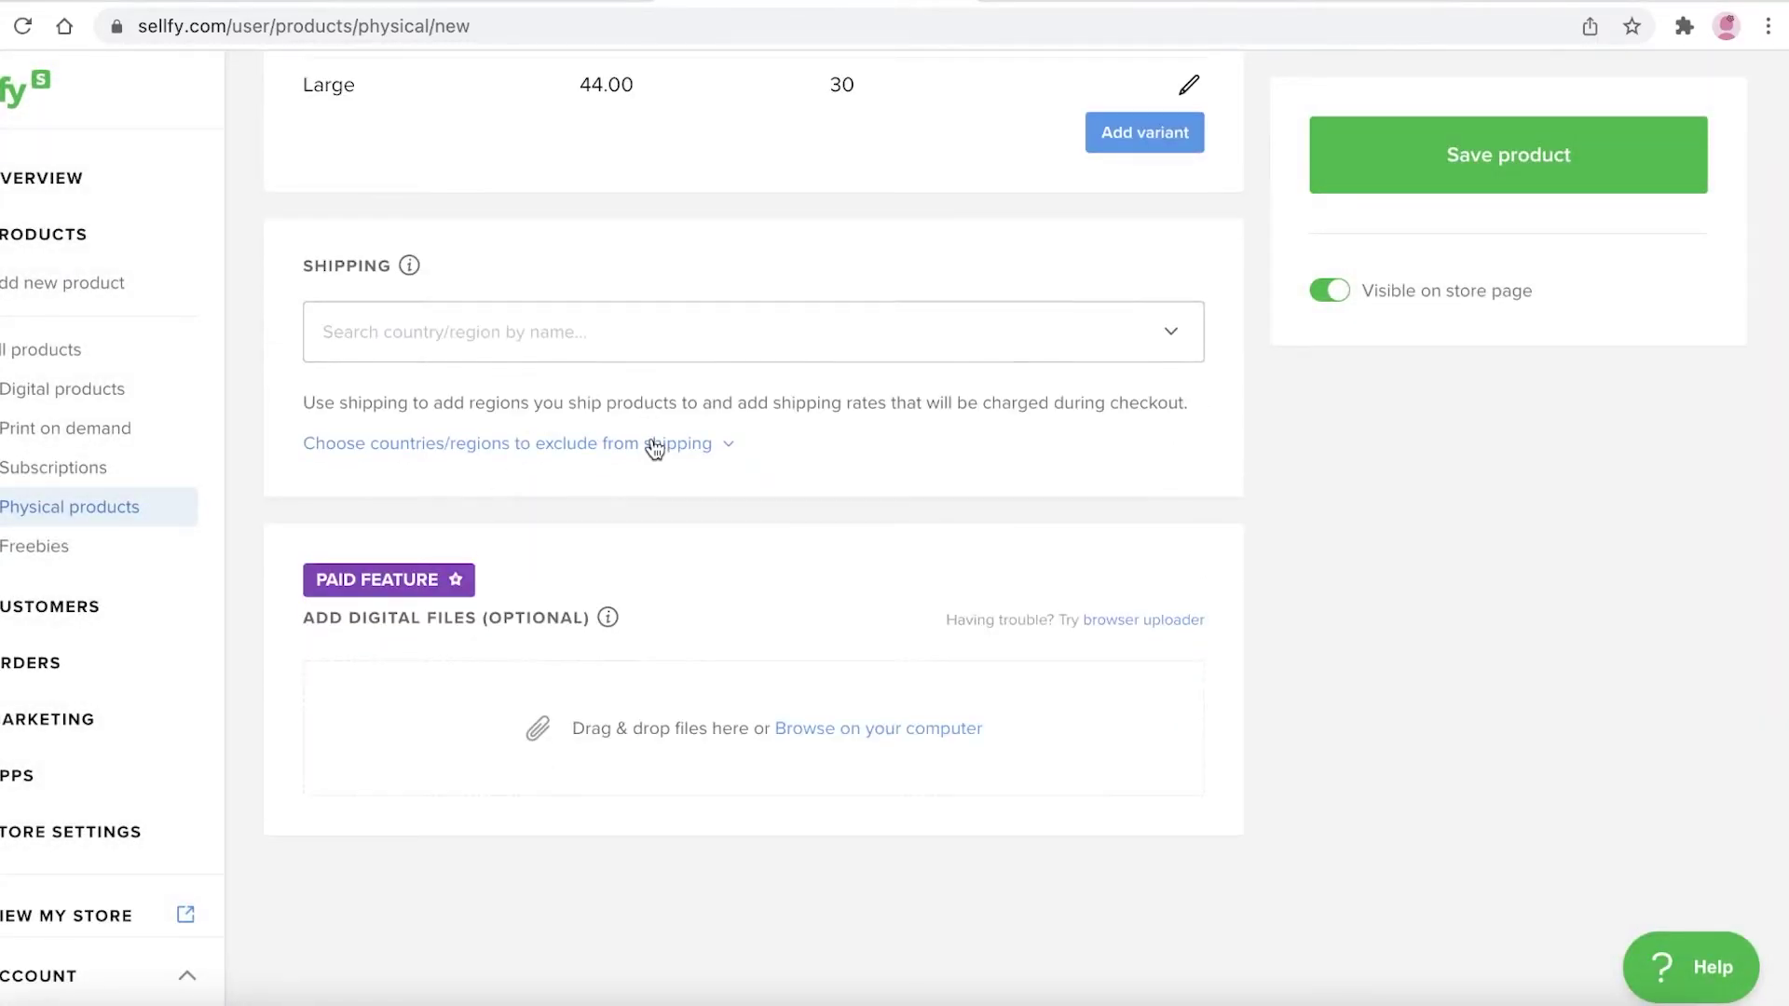
pyautogui.scroll(4, 655, 448)
pyautogui.click(514, 657)
pyautogui.click(742, 557)
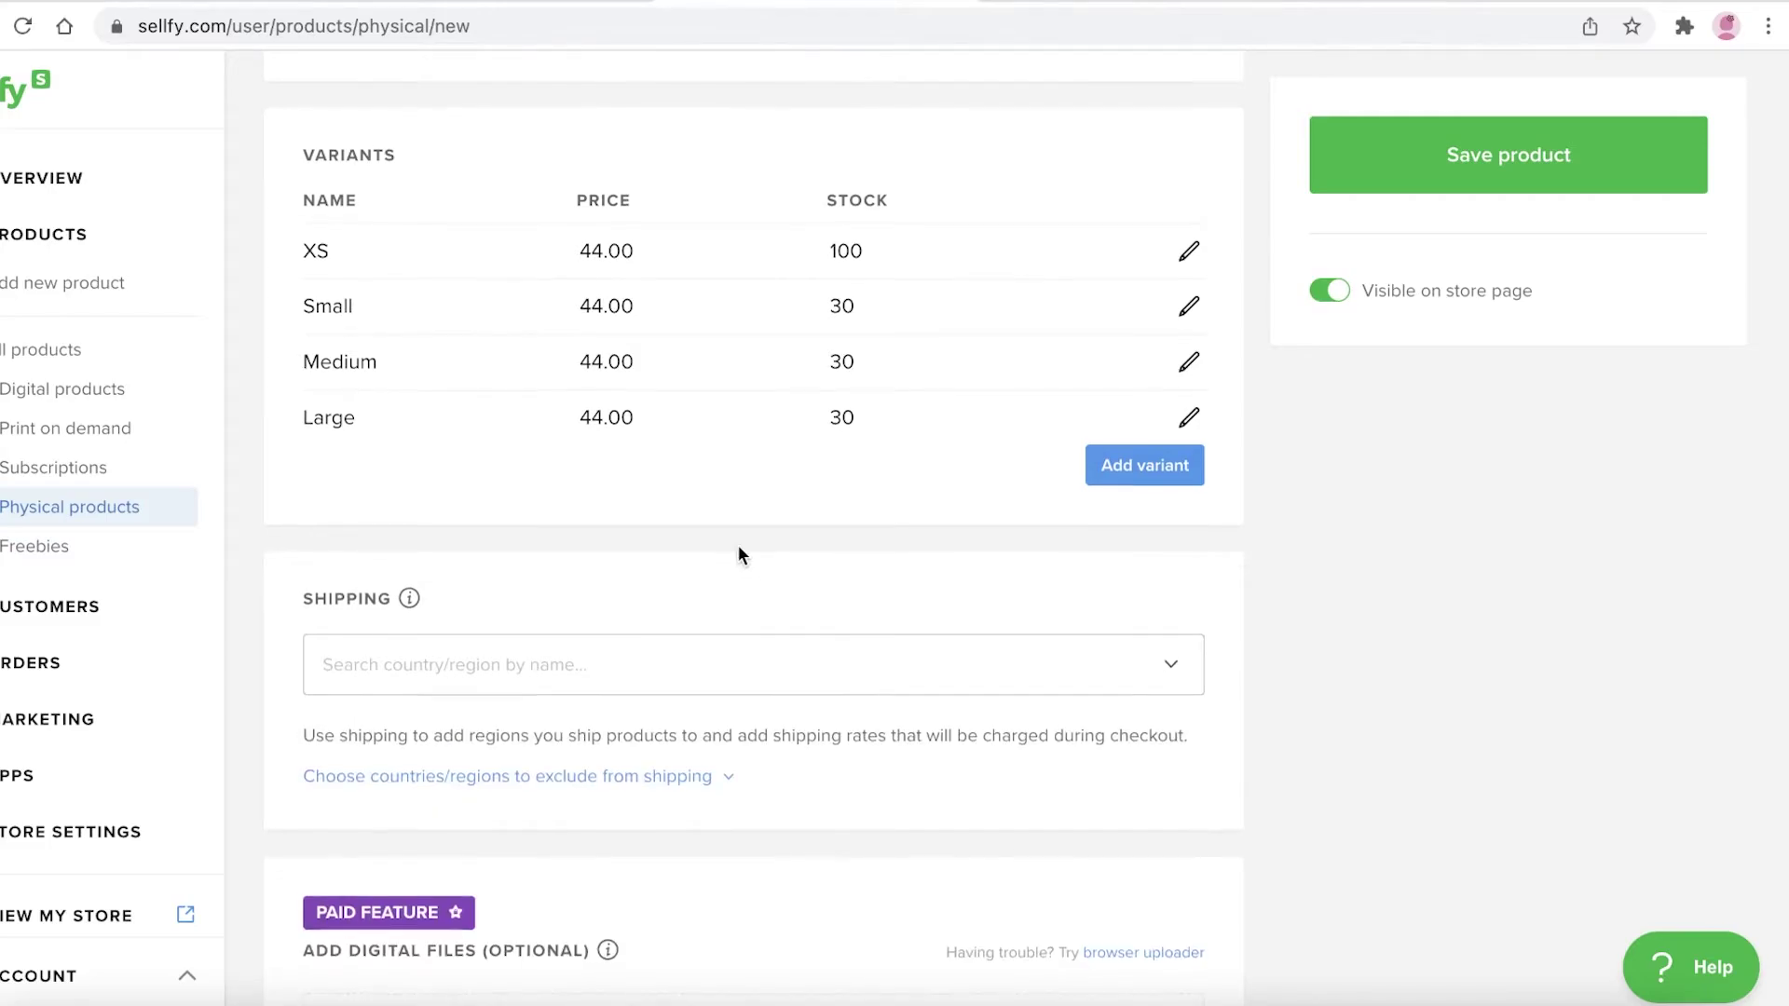
pyautogui.scroll(-3, 587, 467)
pyautogui.click(503, 390)
pyautogui.click(431, 466)
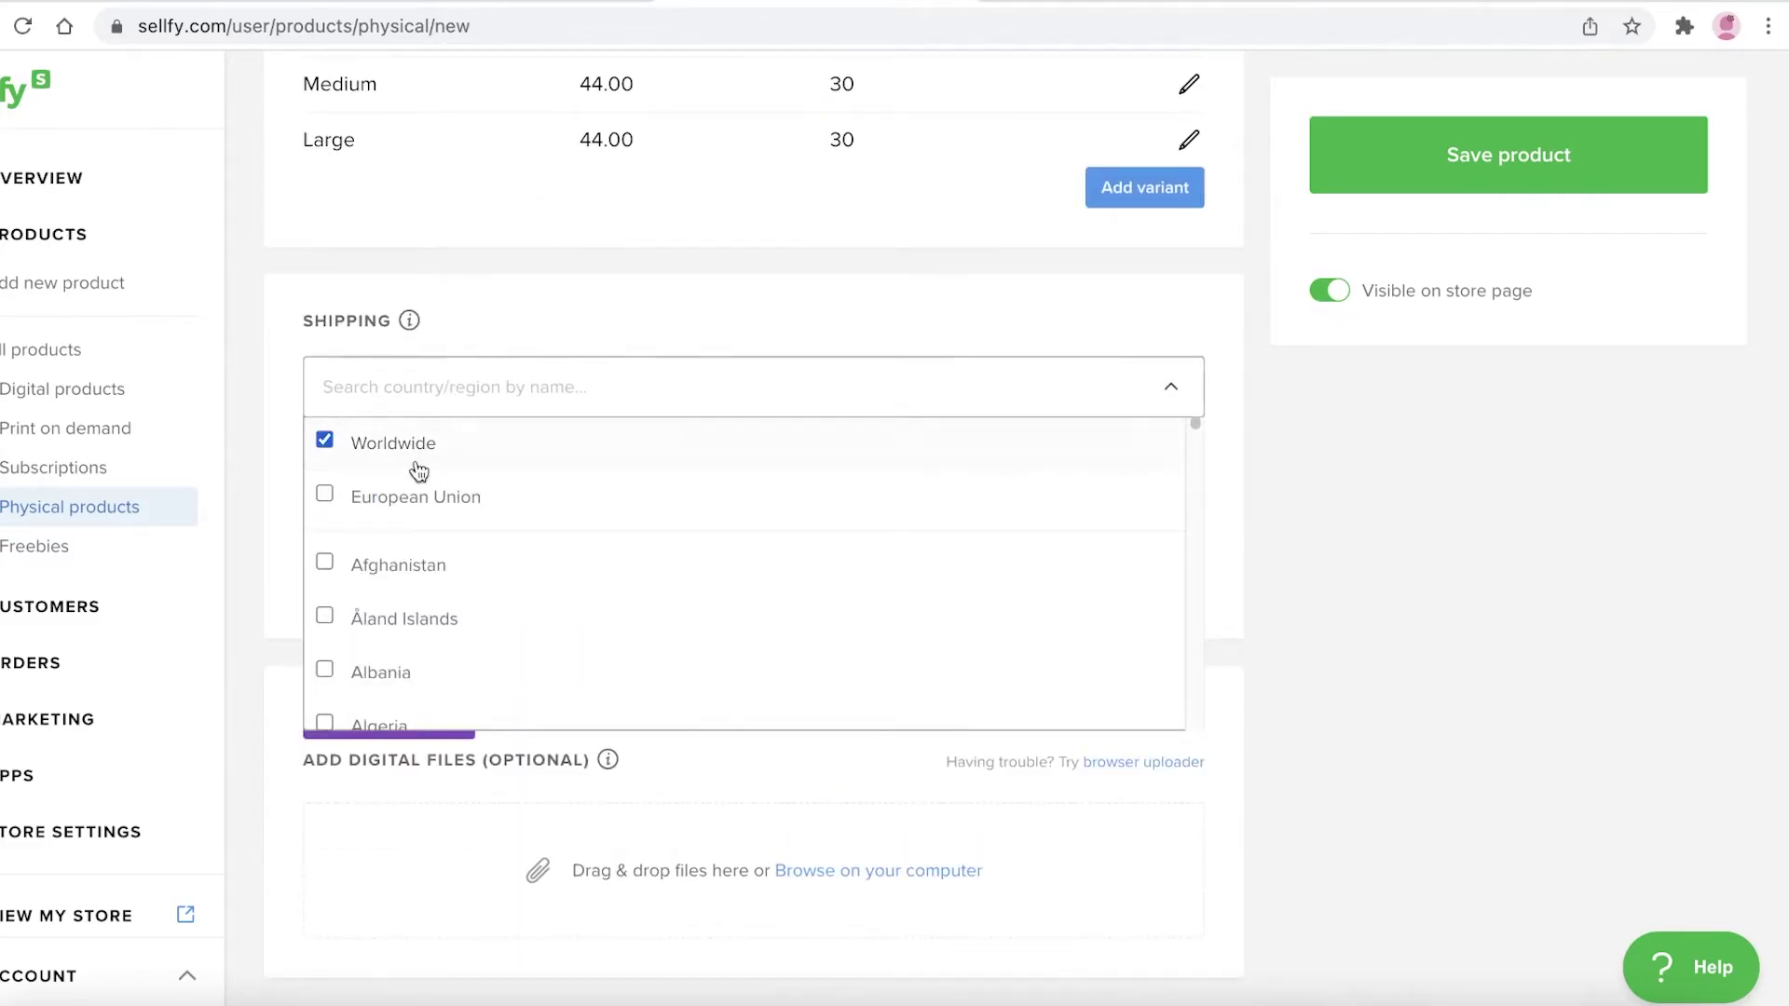
pyautogui.scroll(-10, 468, 559)
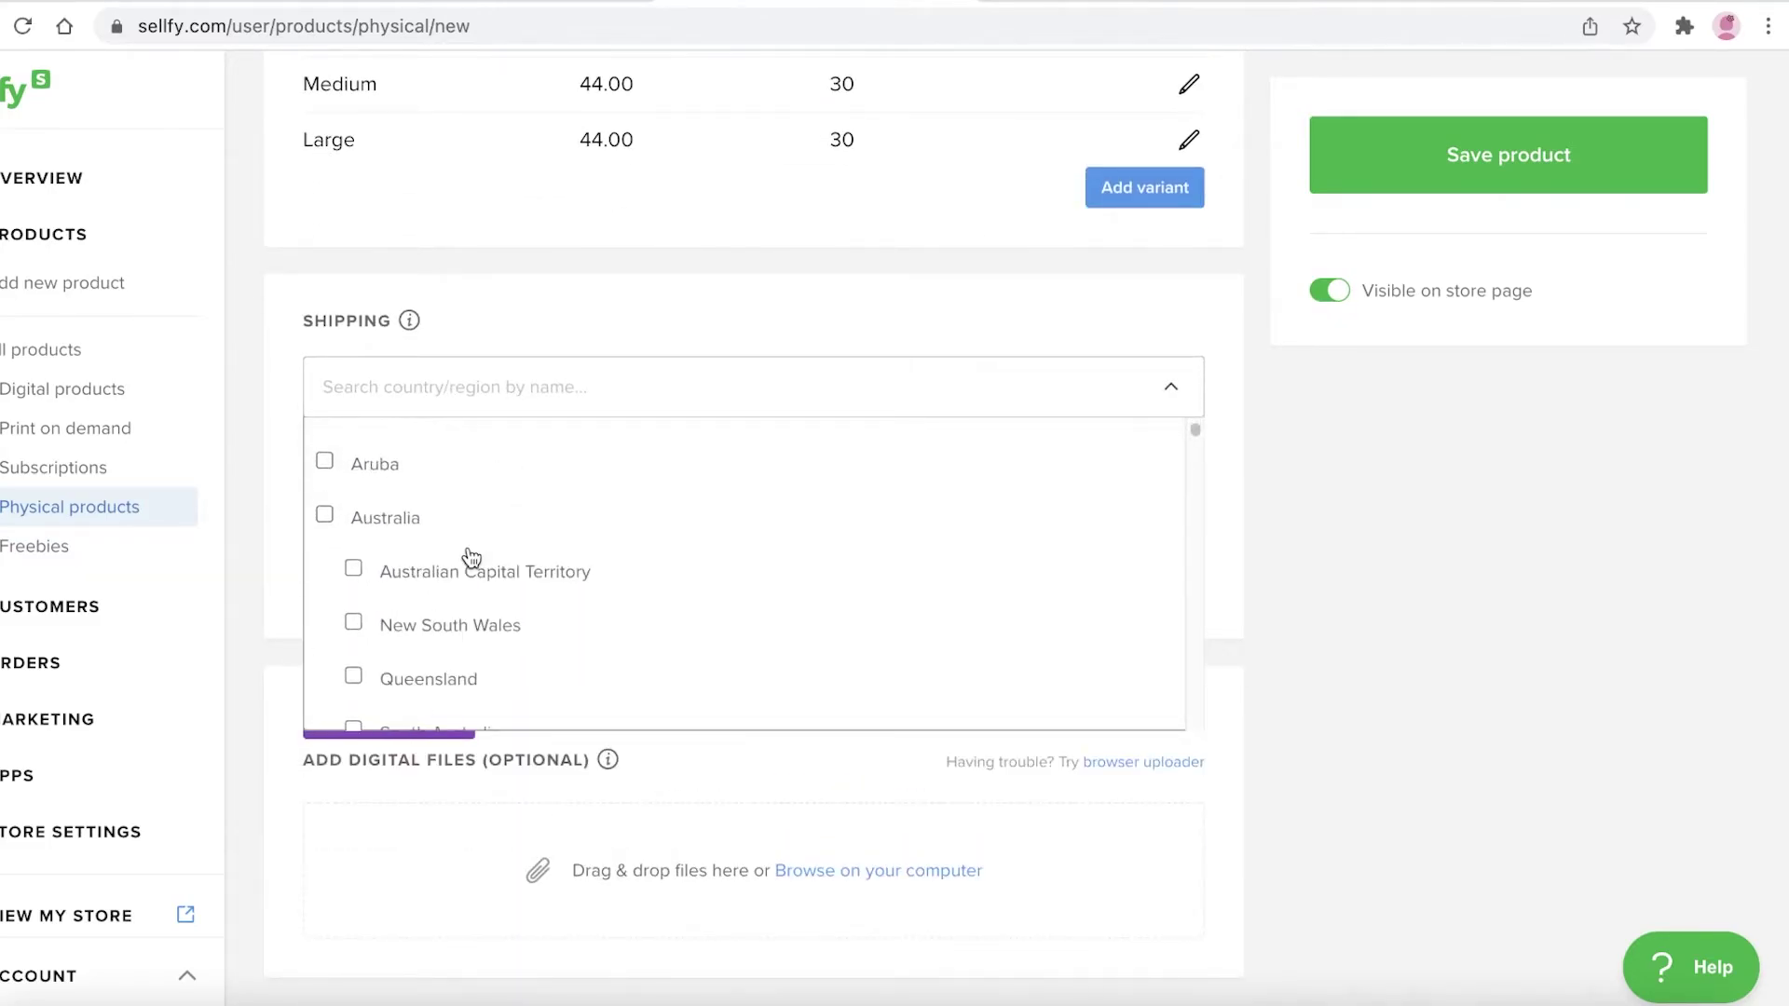
pyautogui.scroll(10, 503, 515)
pyautogui.scroll(5, 492, 427)
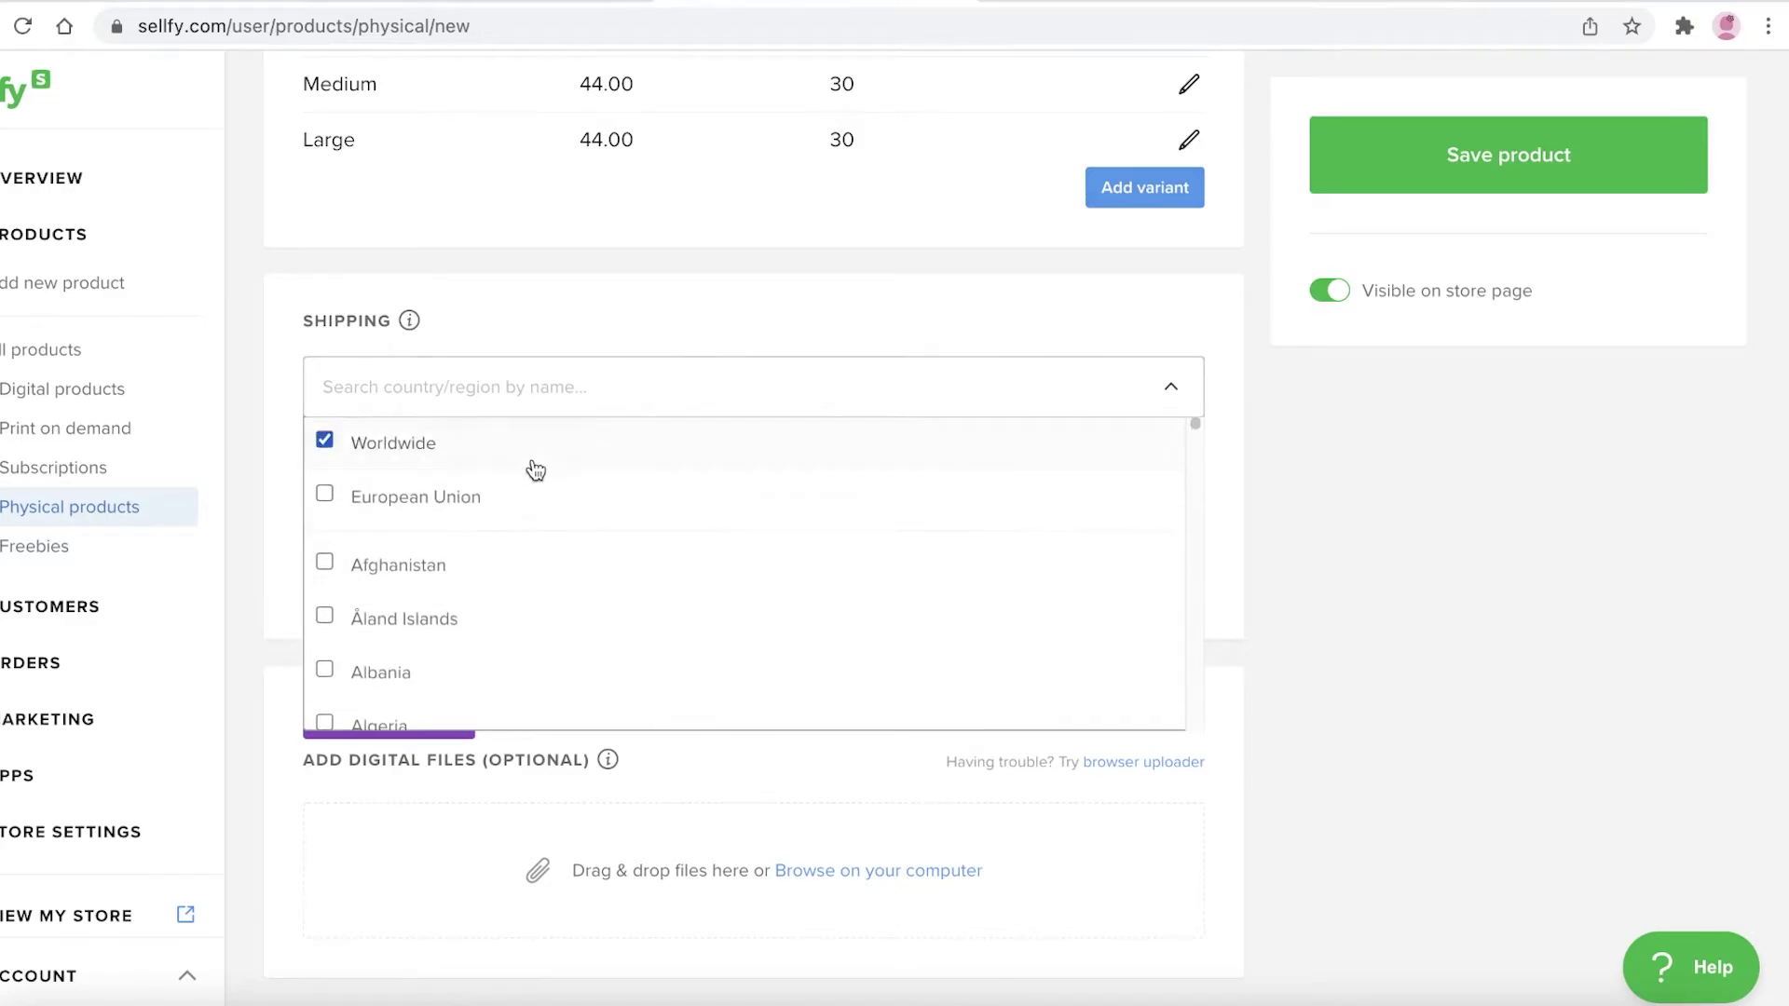
pyautogui.scroll(-8, 531, 471)
pyautogui.scroll(8, 540, 480)
pyautogui.click(522, 452)
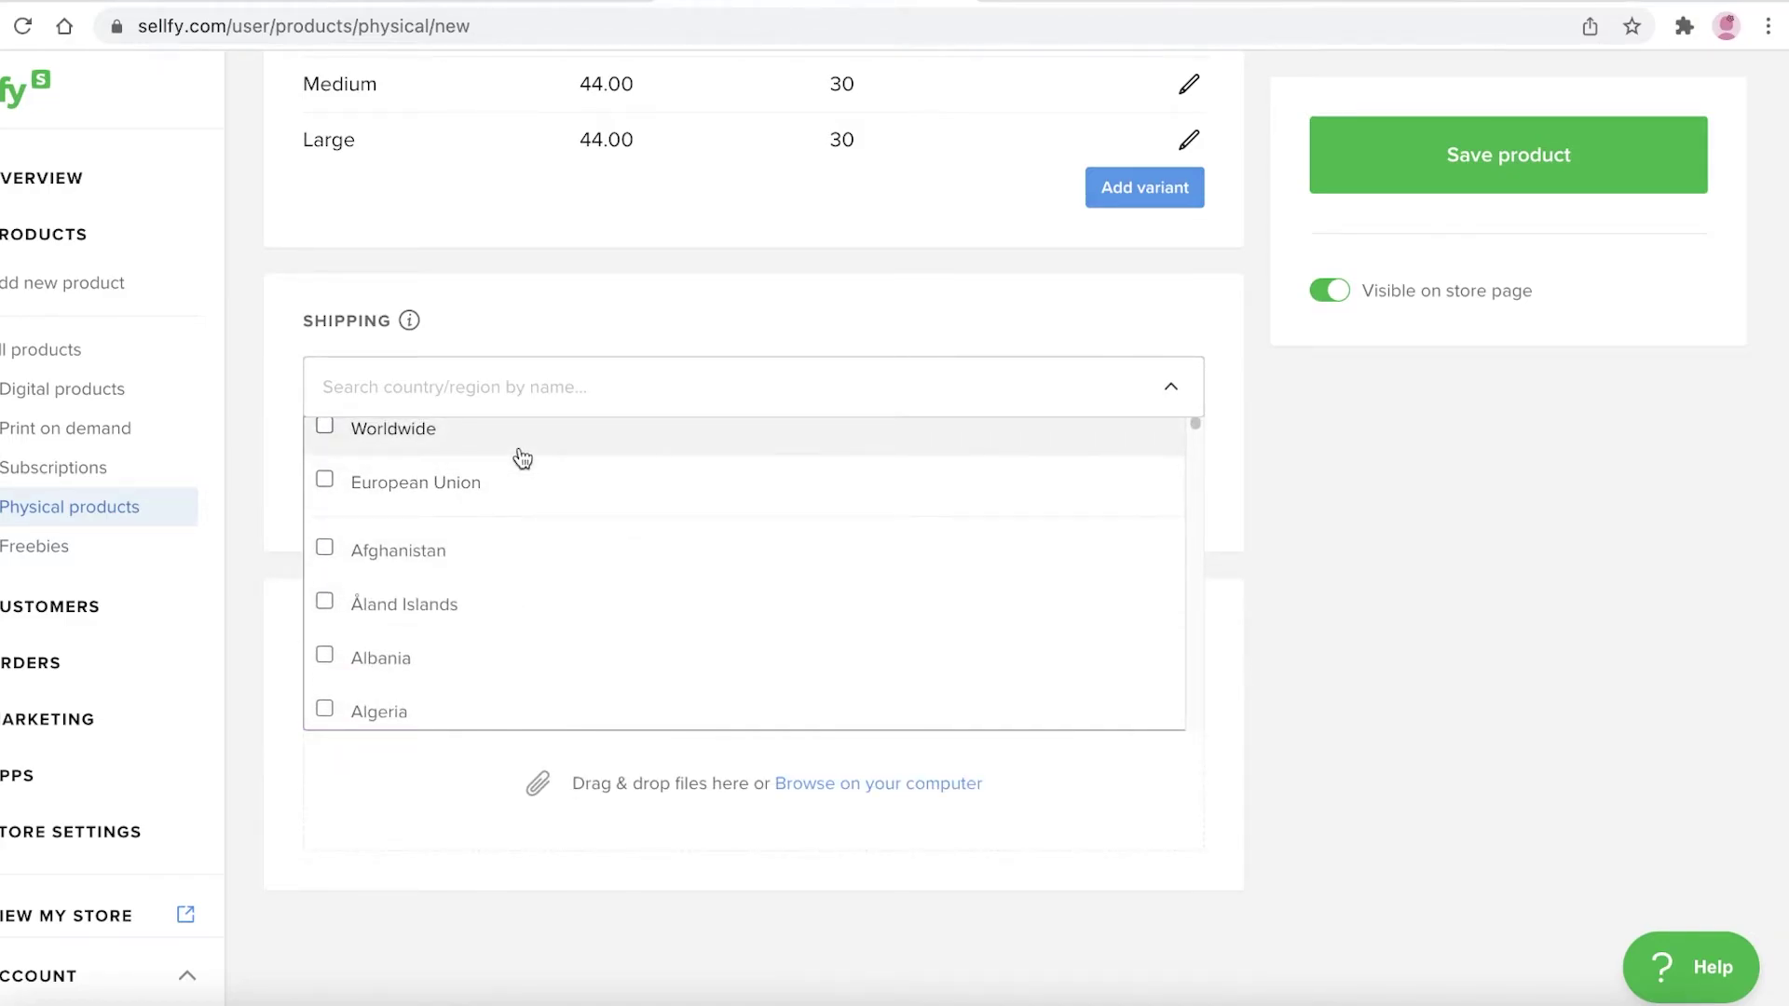
pyautogui.click(523, 457)
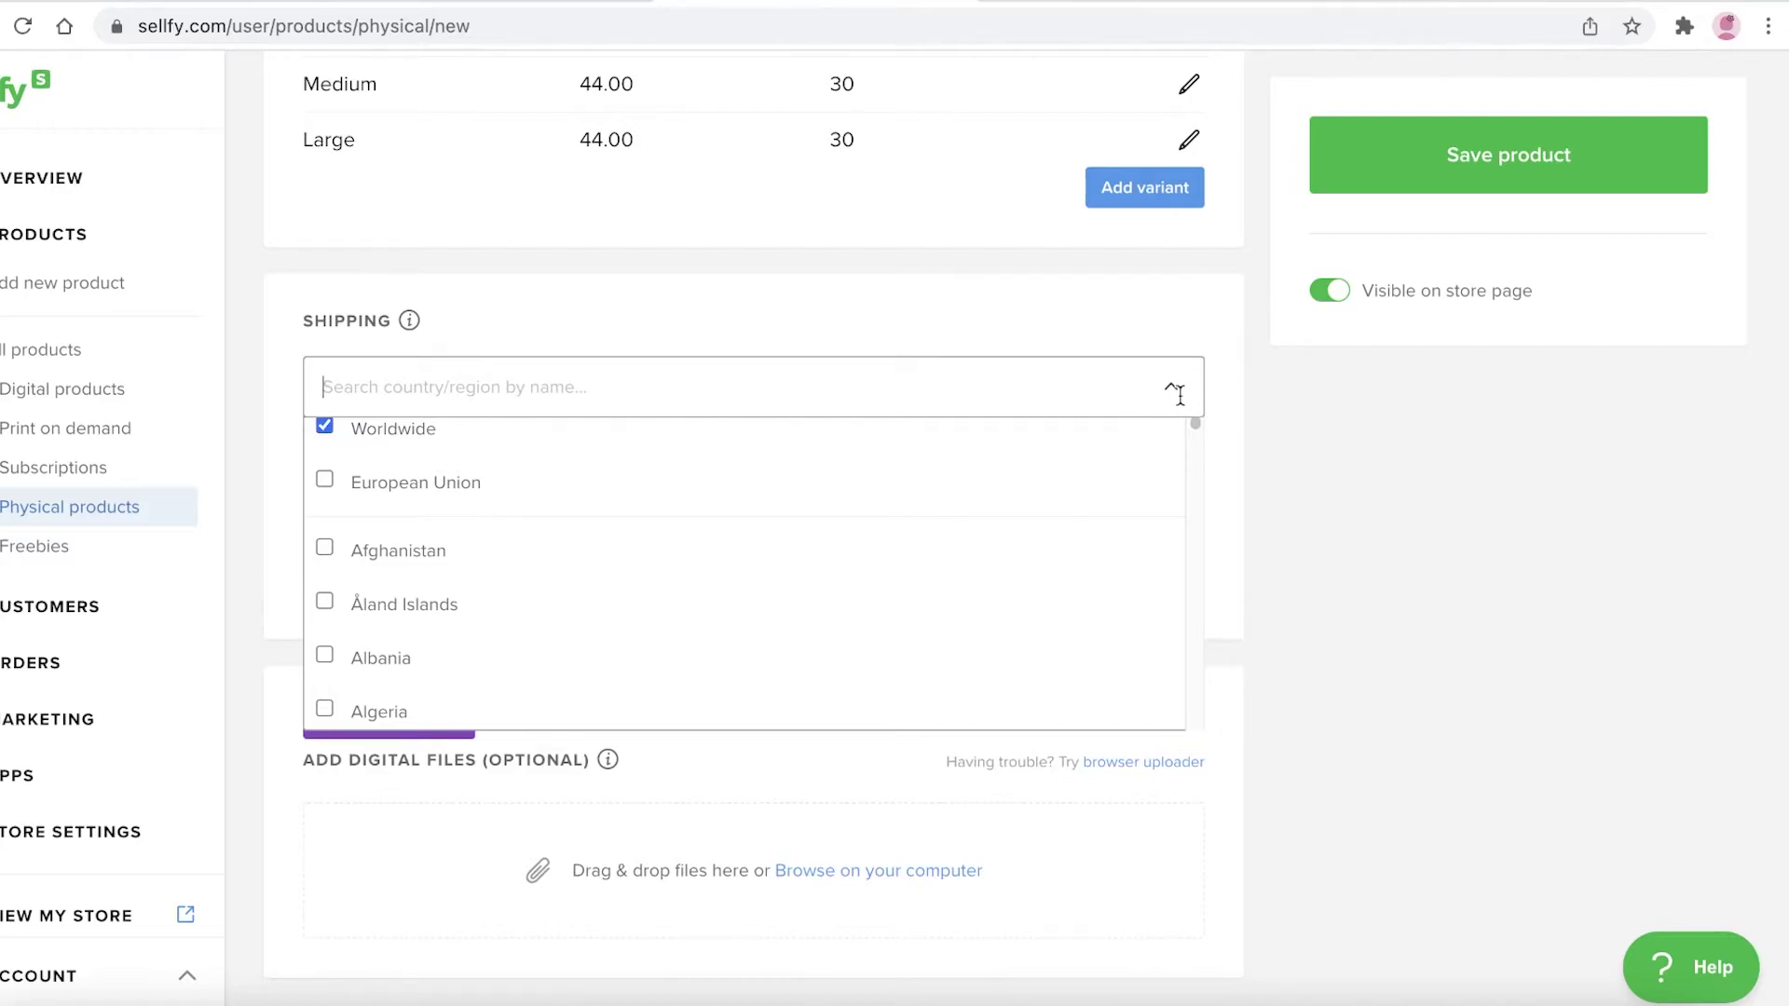
pyautogui.click(1405, 478)
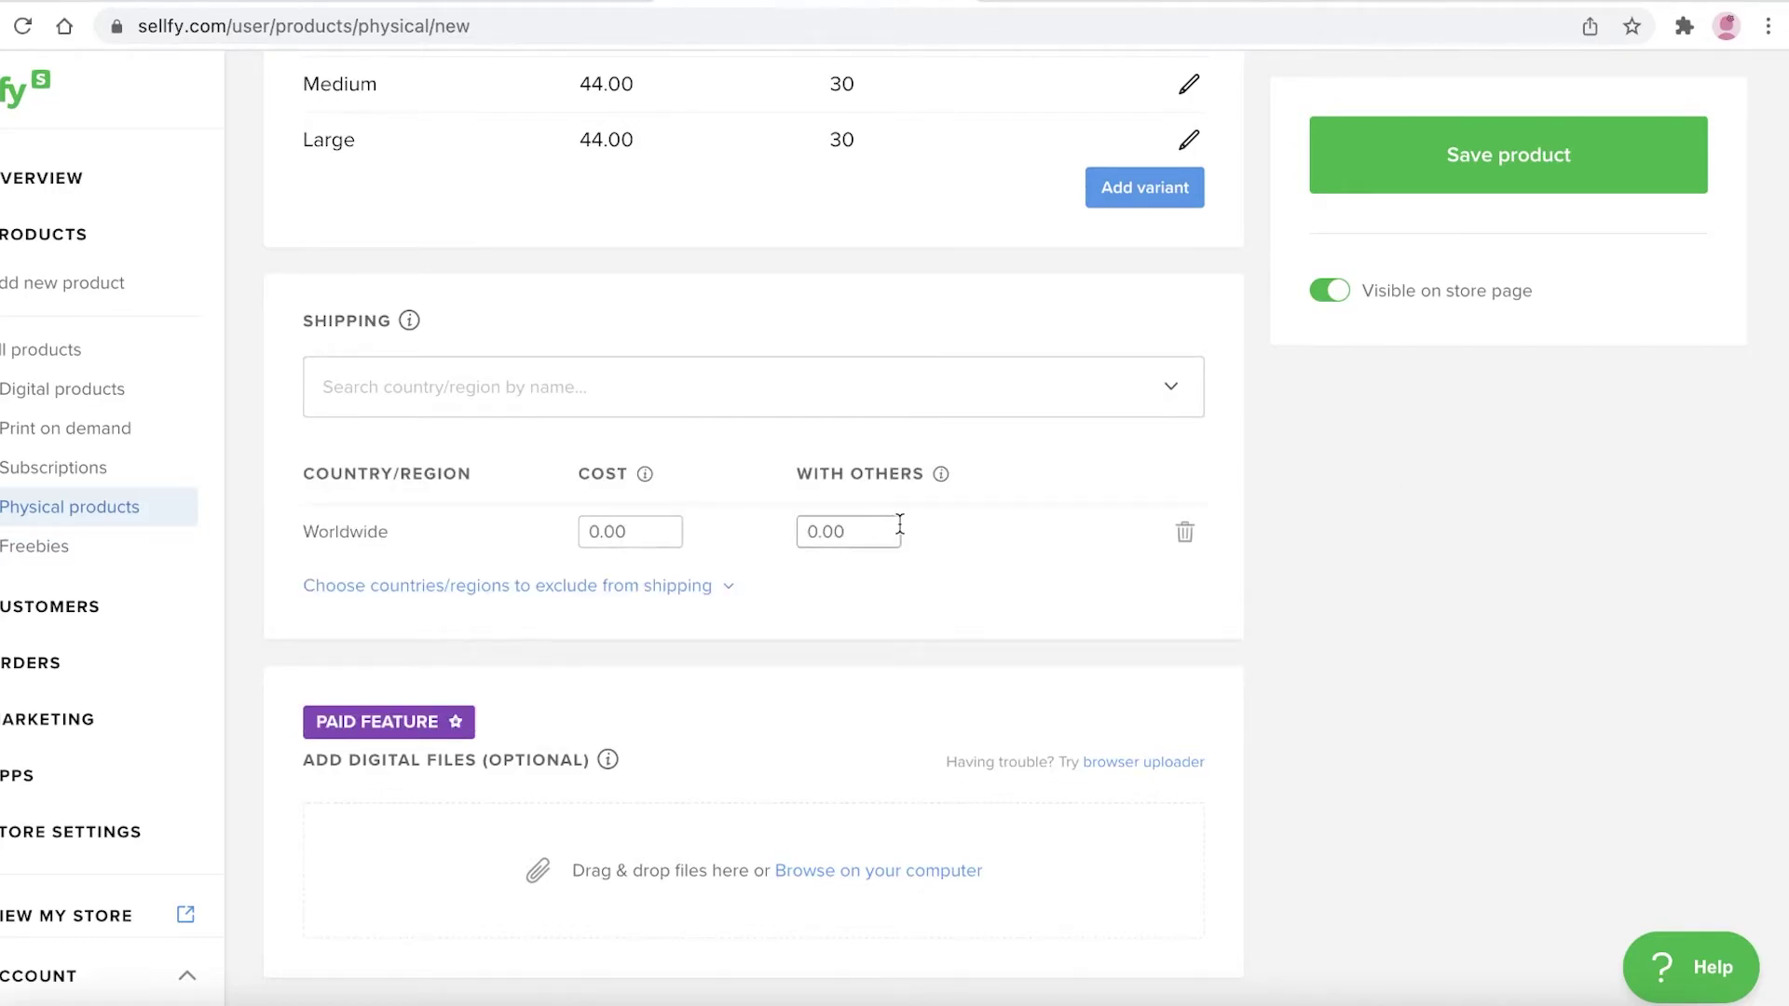
# Set the Worldwide shipping cost to 20.00
pyautogui.click(663, 531)
pyautogui.write('20')
pyautogui.click(1496, 610)
pyautogui.scroll(-2, 1496, 611)
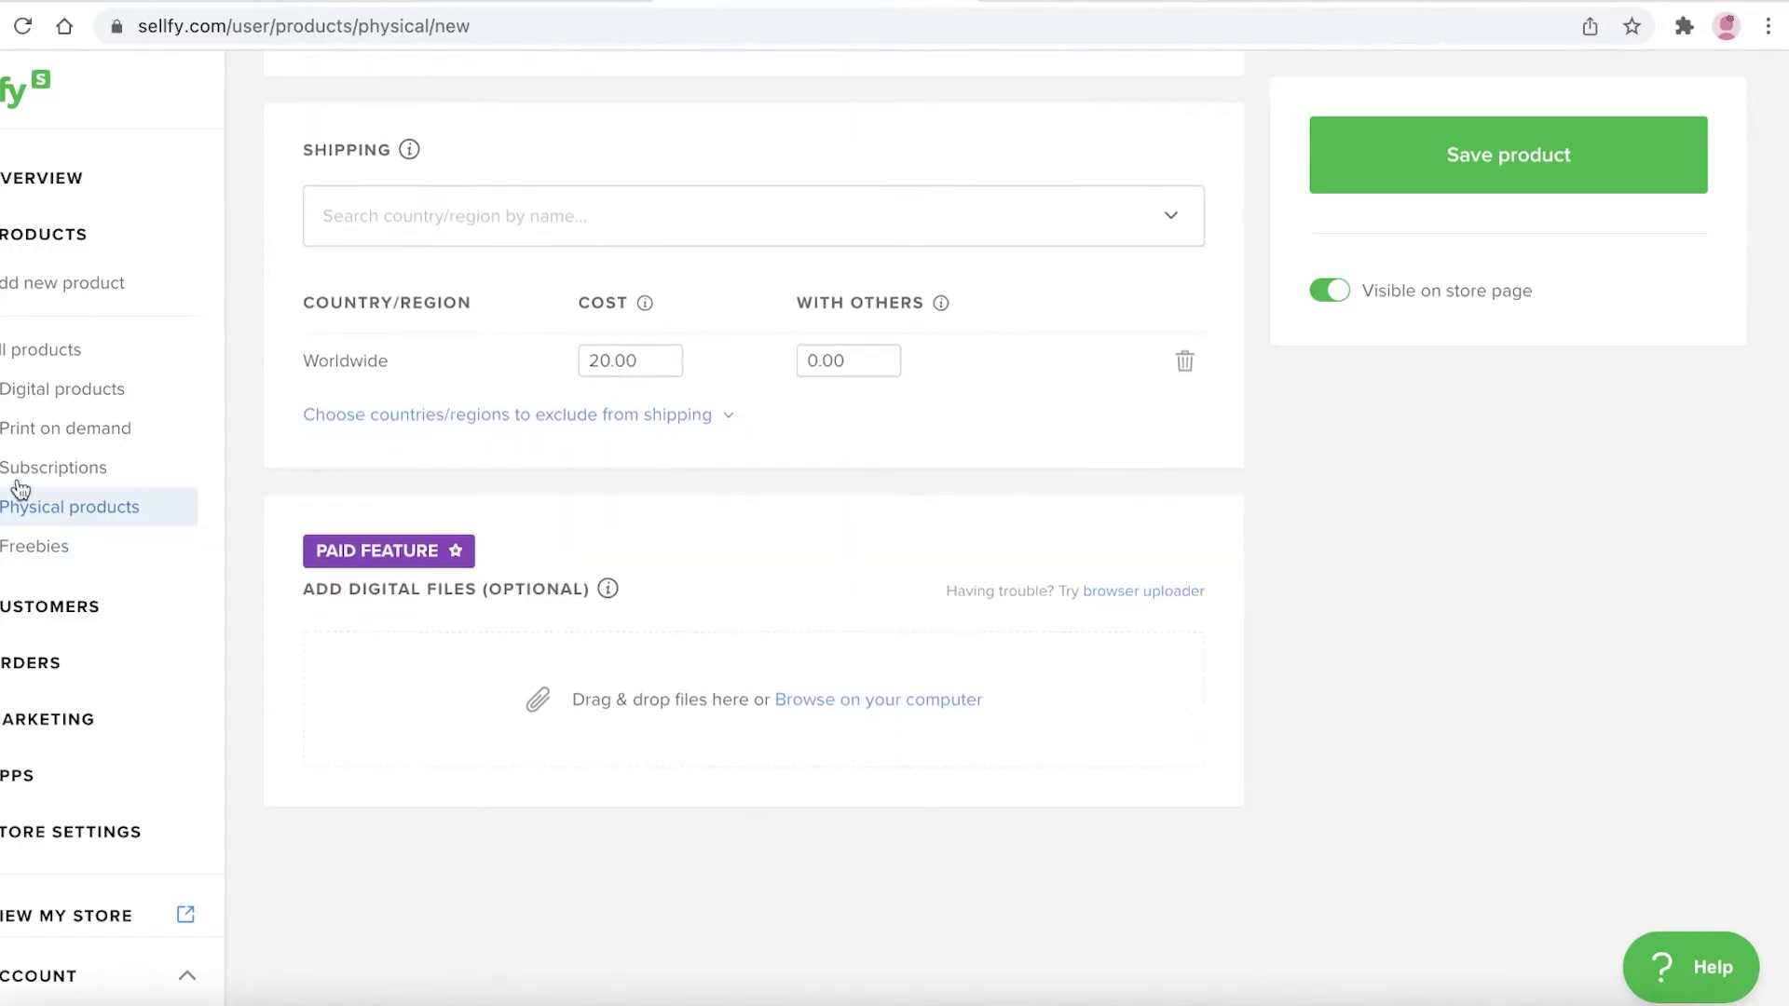
pyautogui.scroll(15, 959, 631)
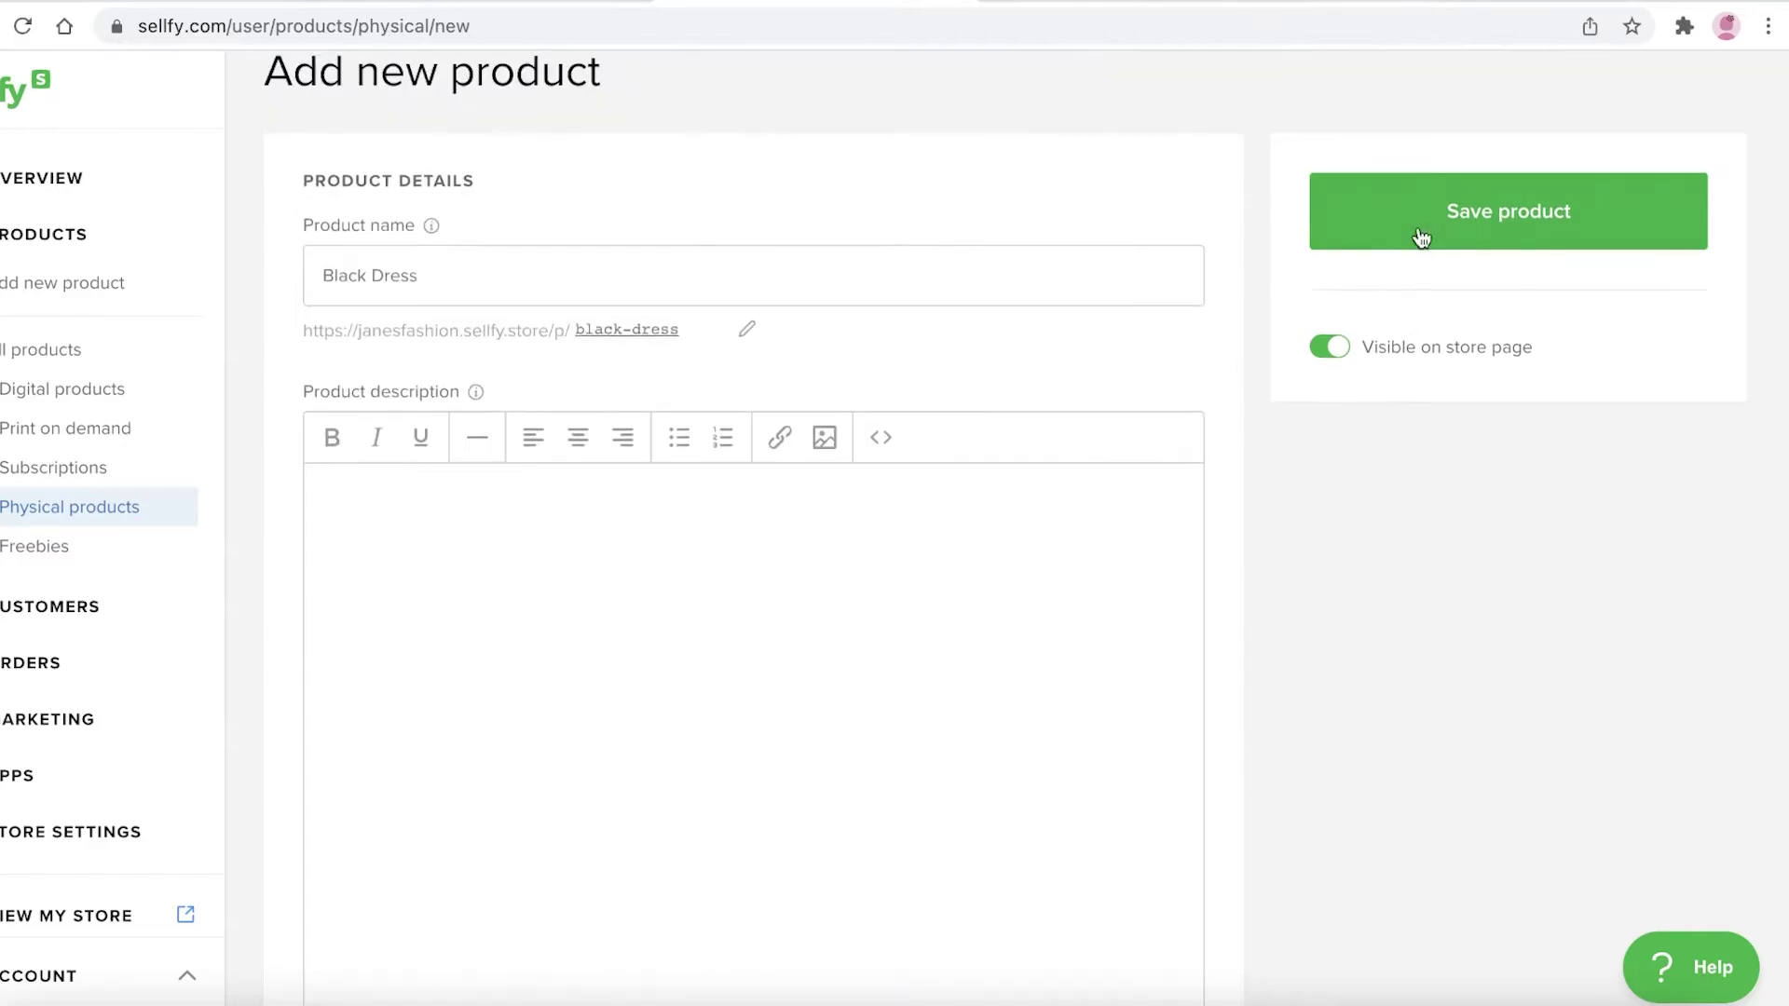
# Save the Black Dress product and dismiss the 'Share your product!' popup
pyautogui.click(1427, 230)
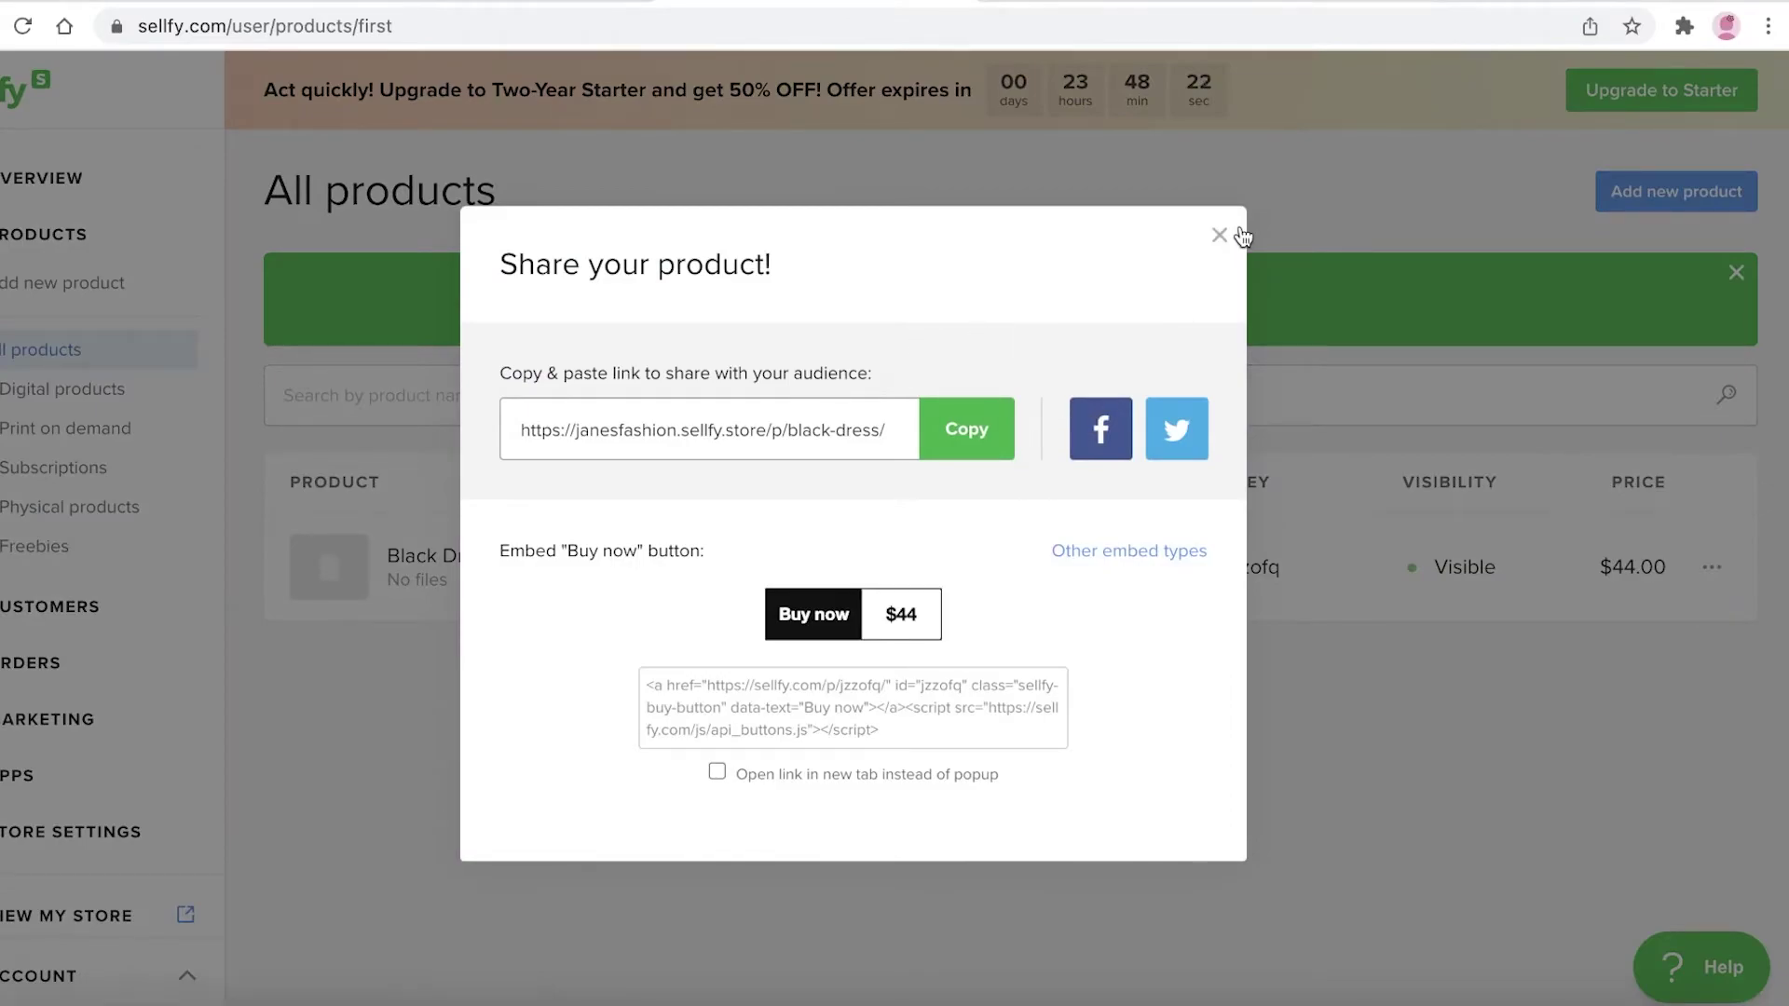
pyautogui.click(1230, 237)
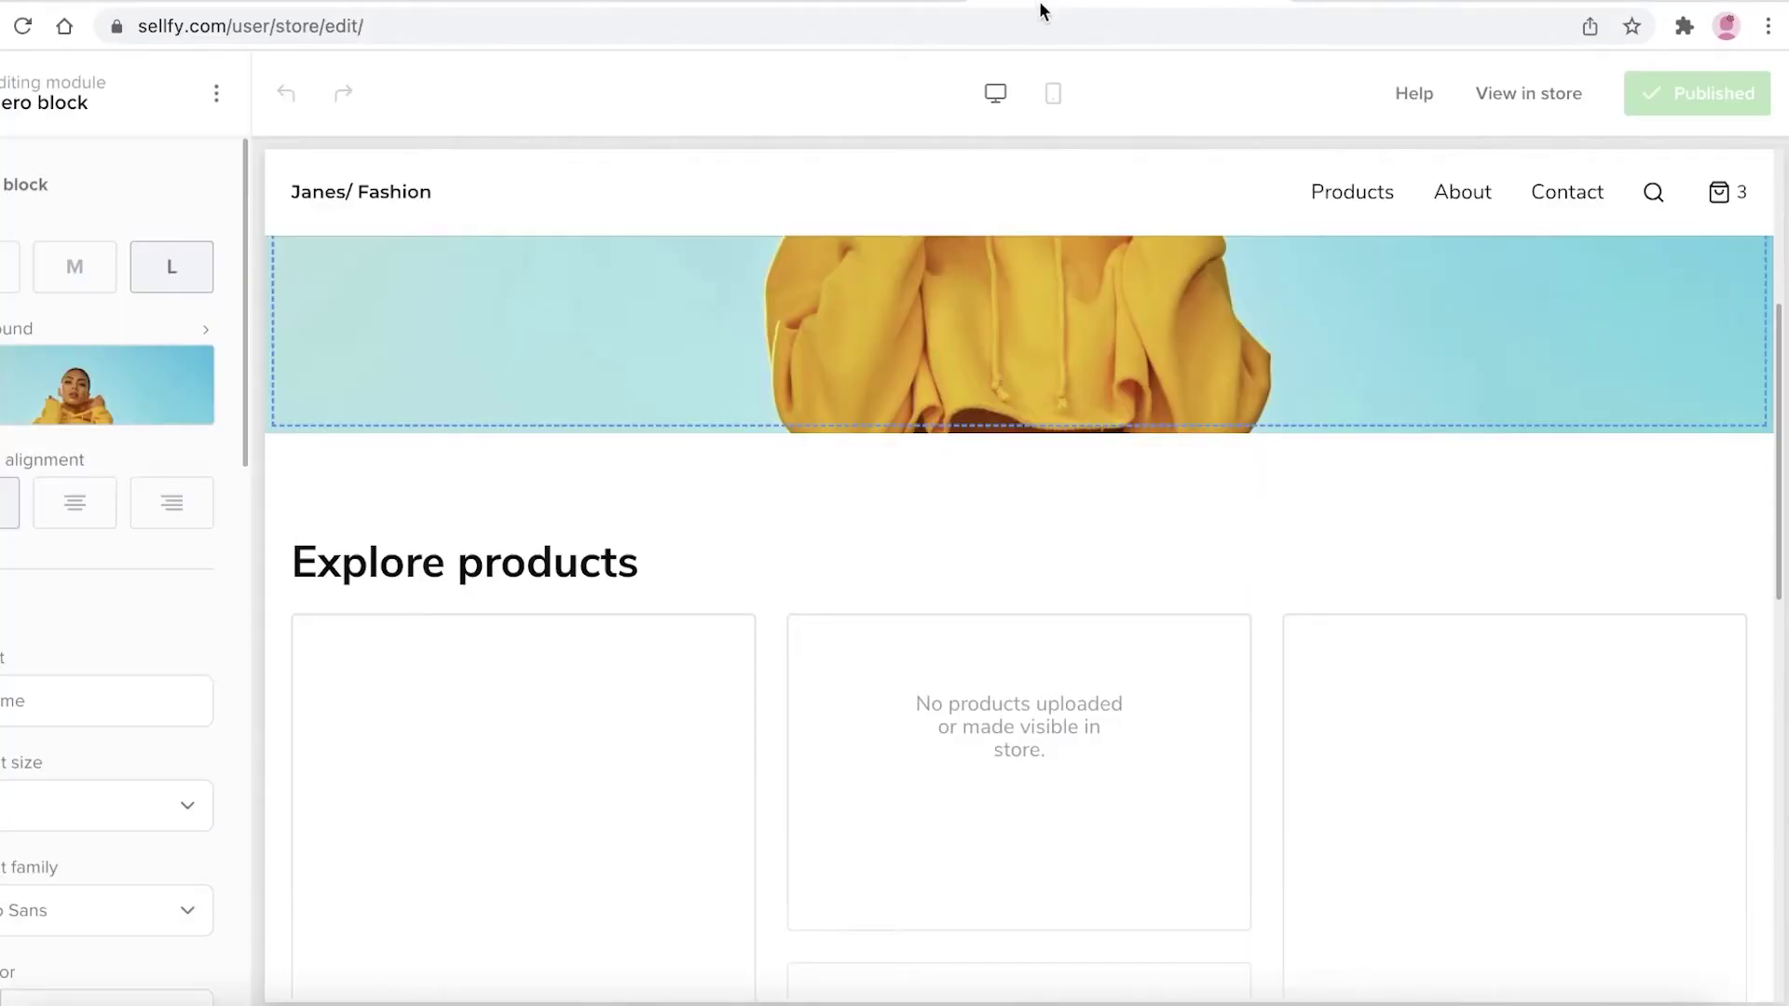
# Reload the live storefront and scroll to Explore products to see the Black Dress
pyautogui.click(1318, 1)
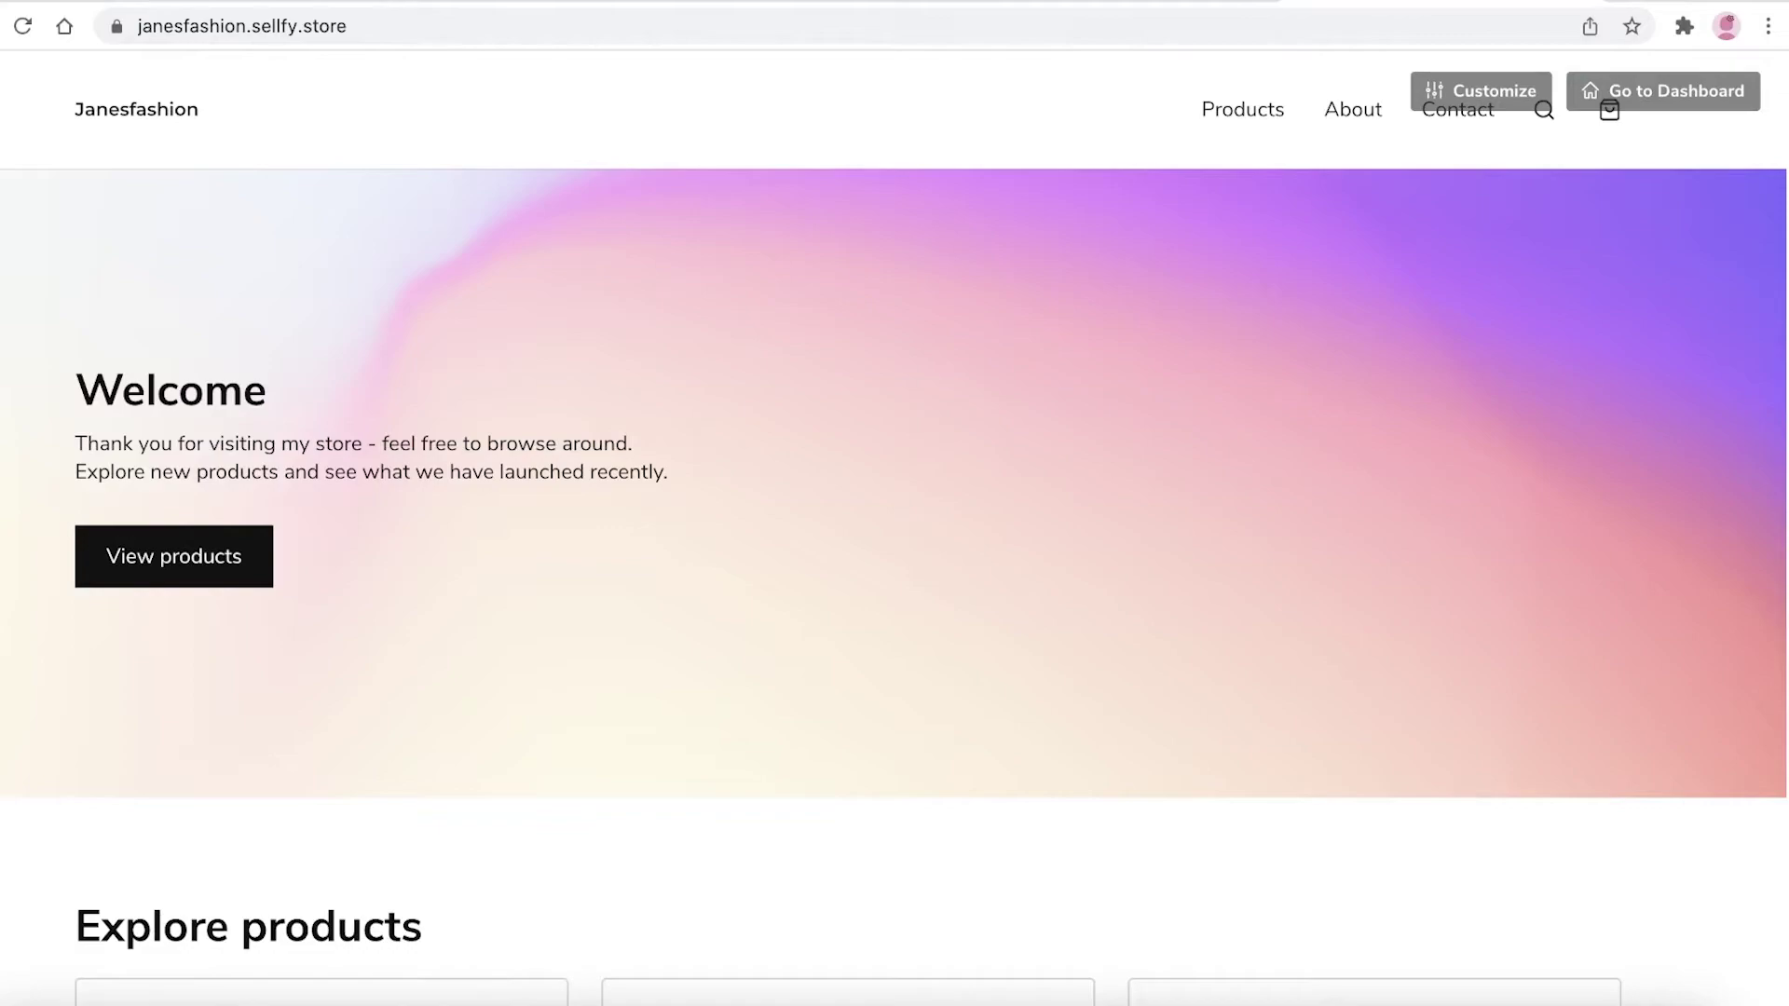
pyautogui.click(23, 26)
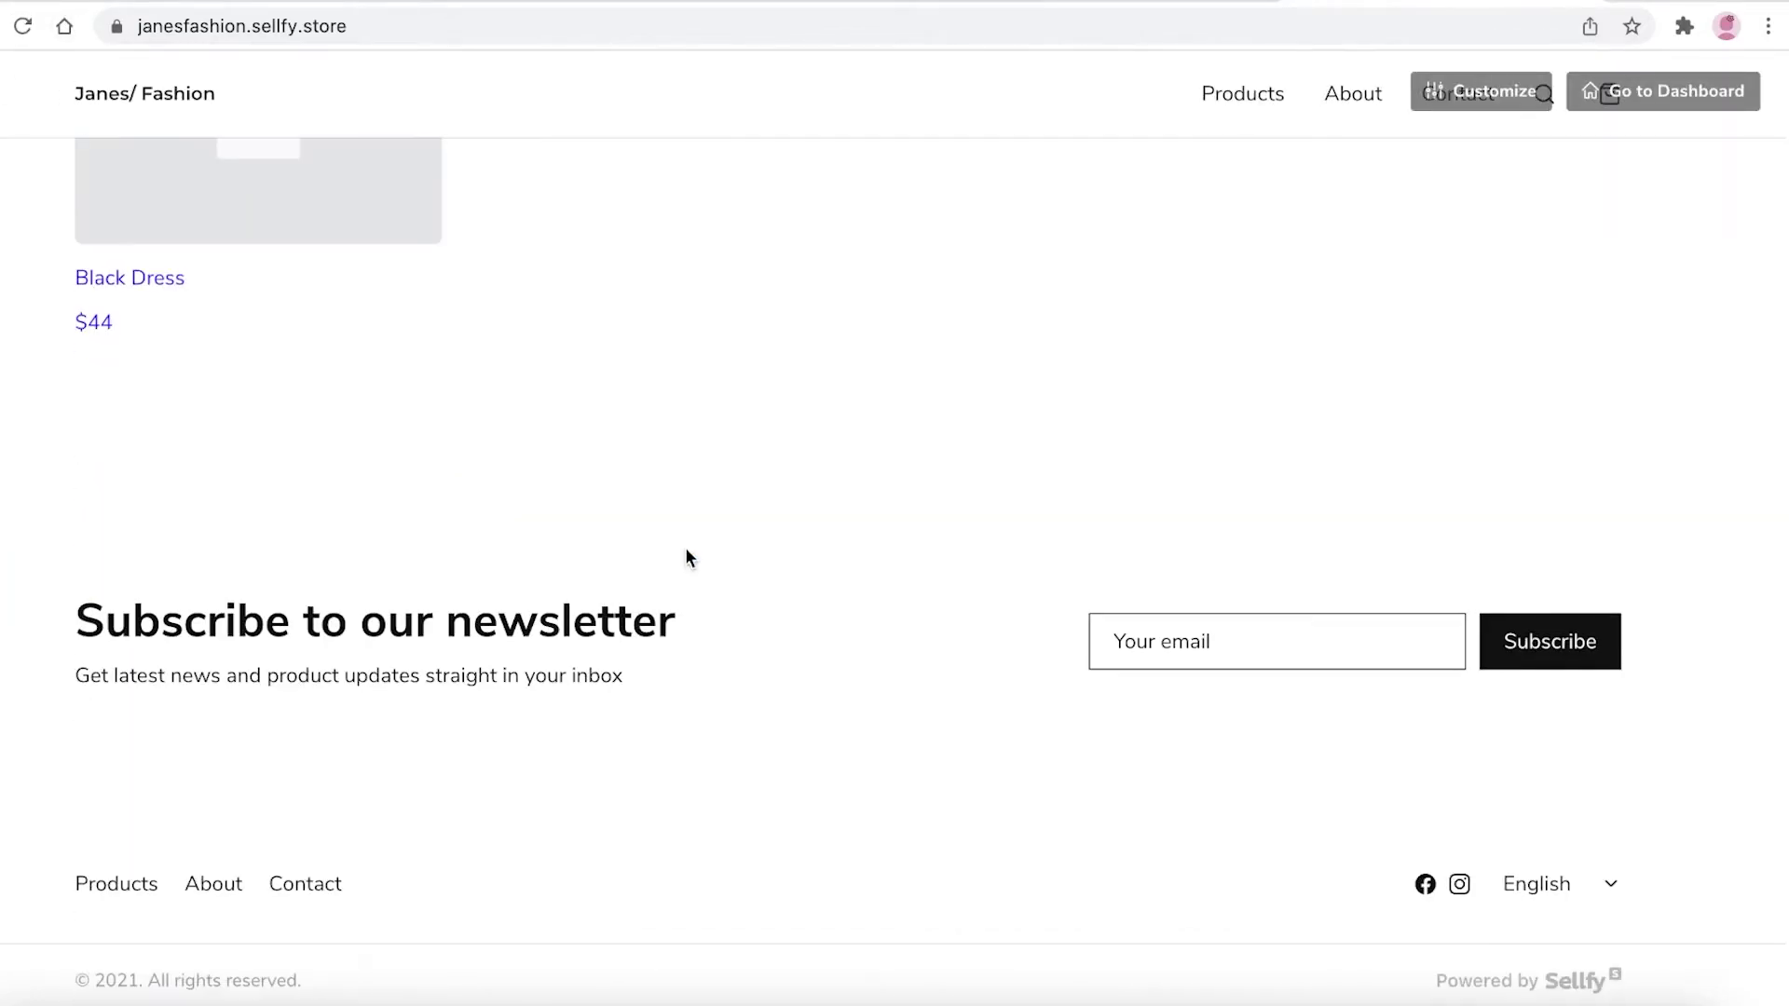
pyautogui.scroll(-4, 685, 547)
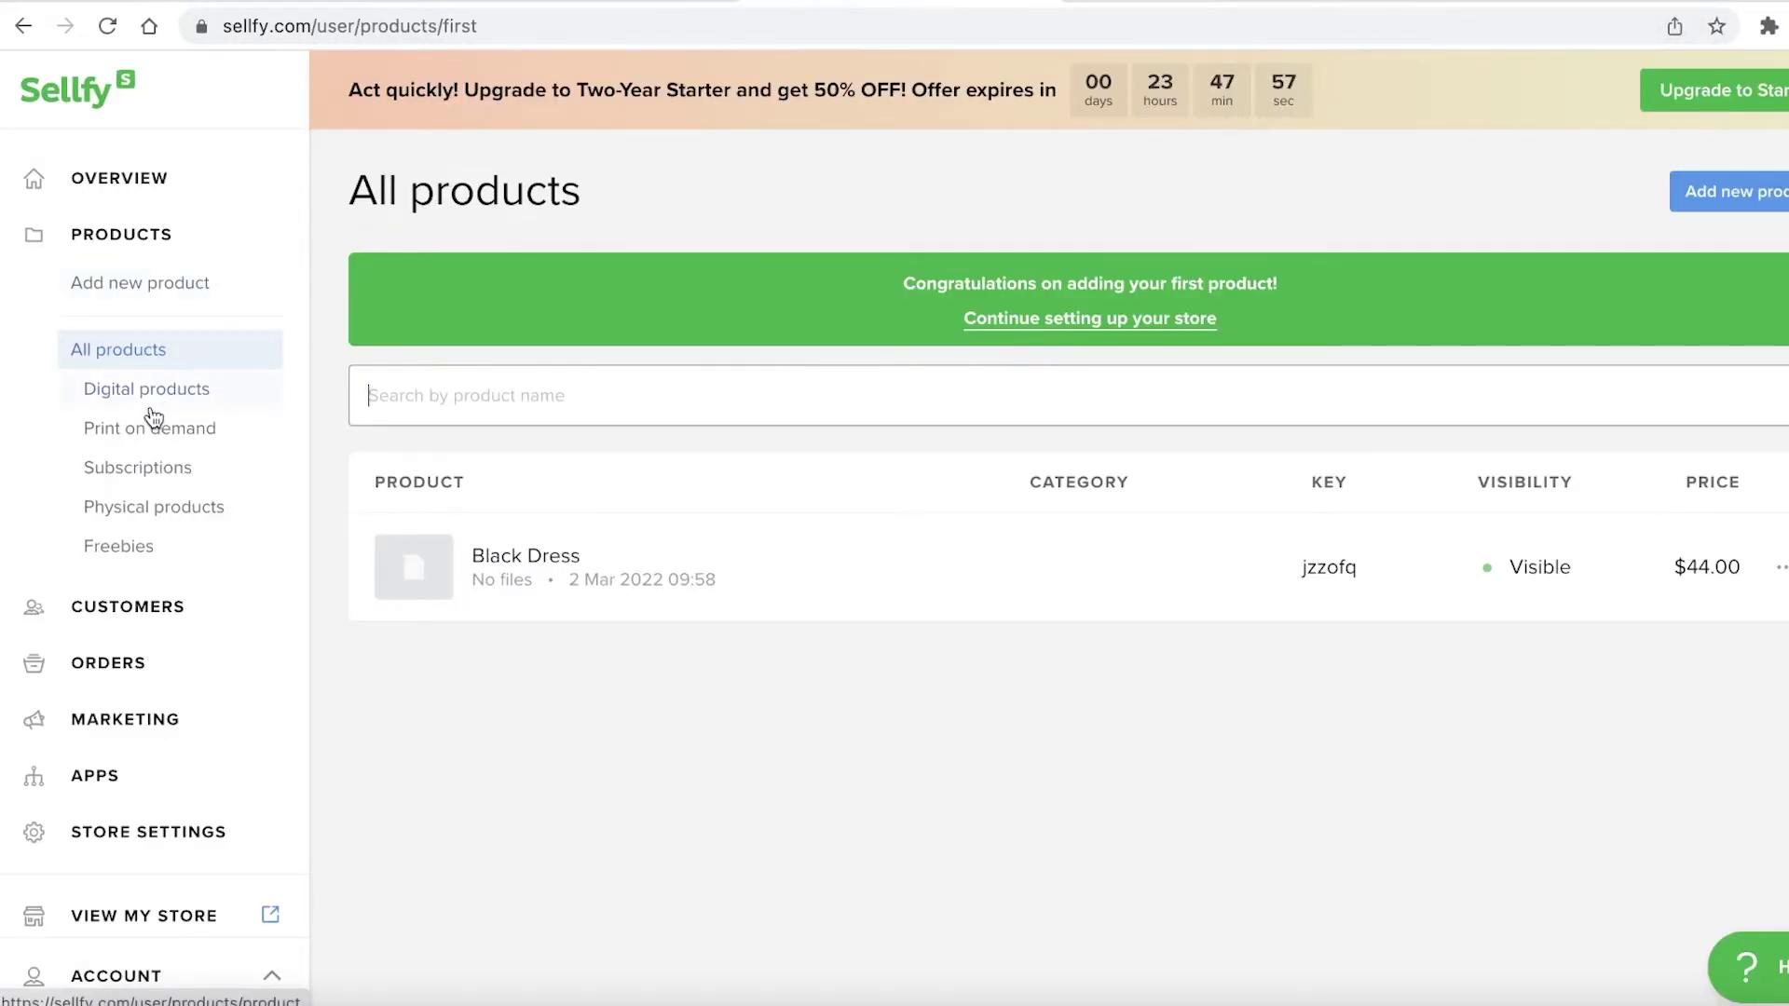
# From All products, add a new product of the Print On Demand type
pyautogui.click(142, 355)
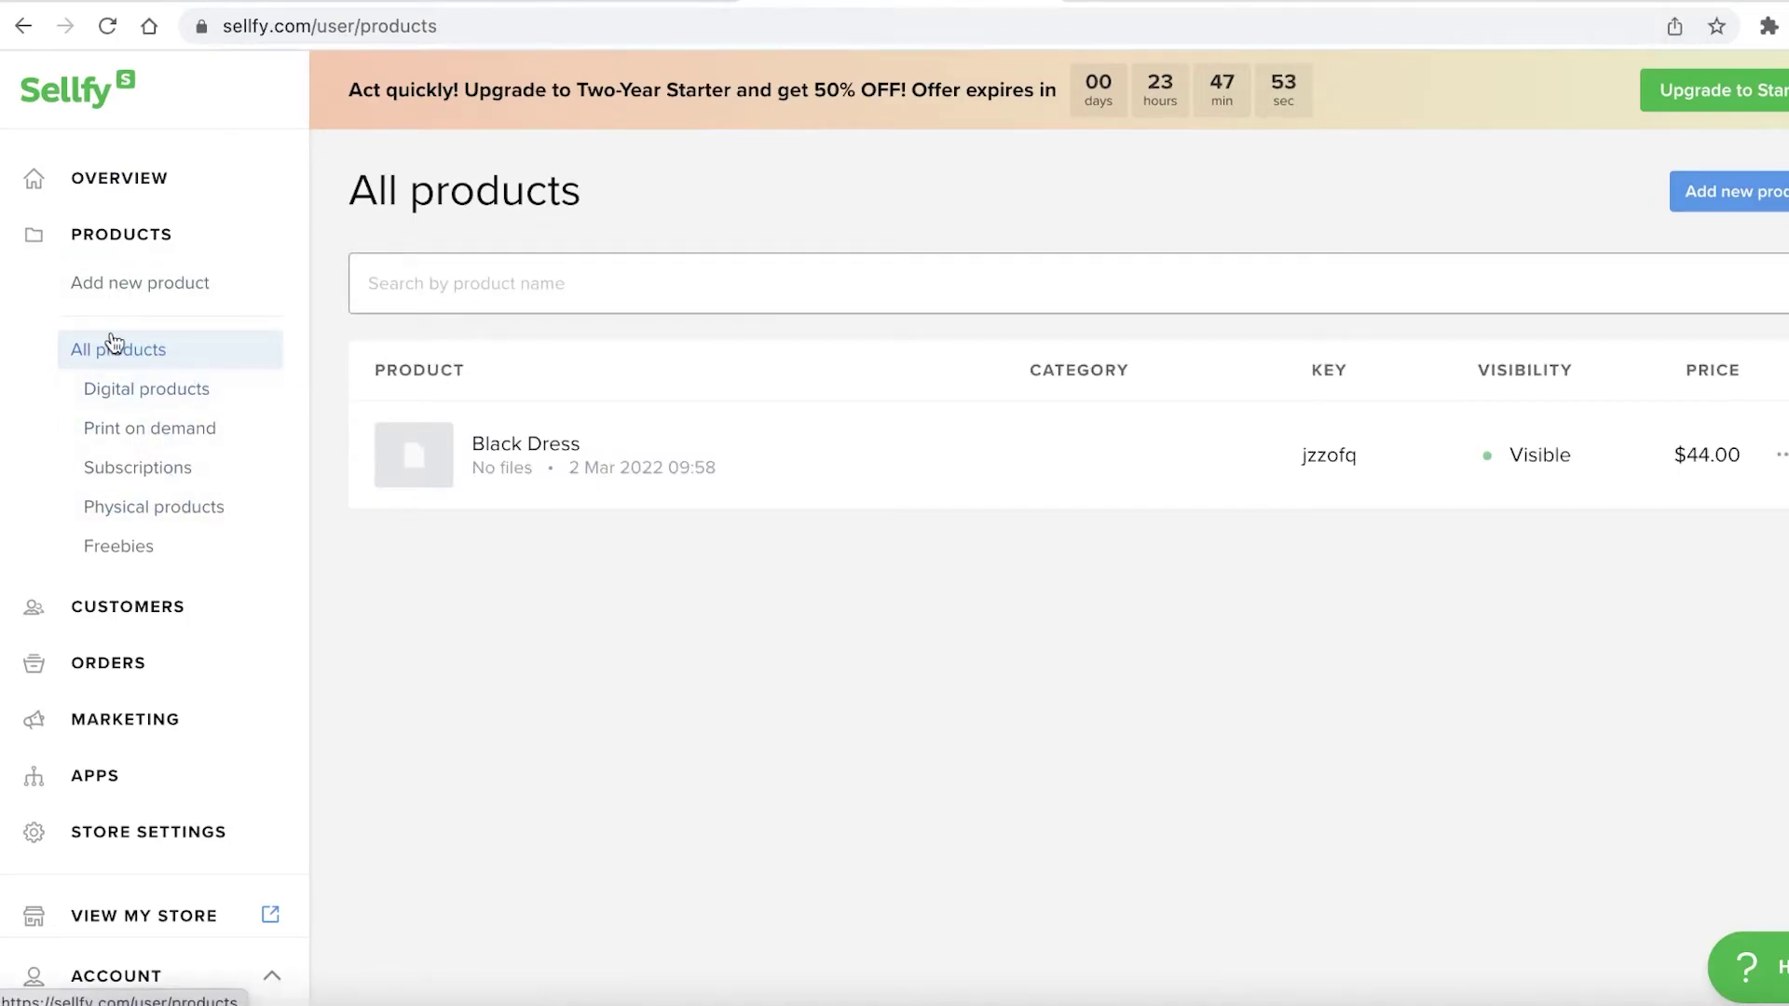
pyautogui.click(121, 292)
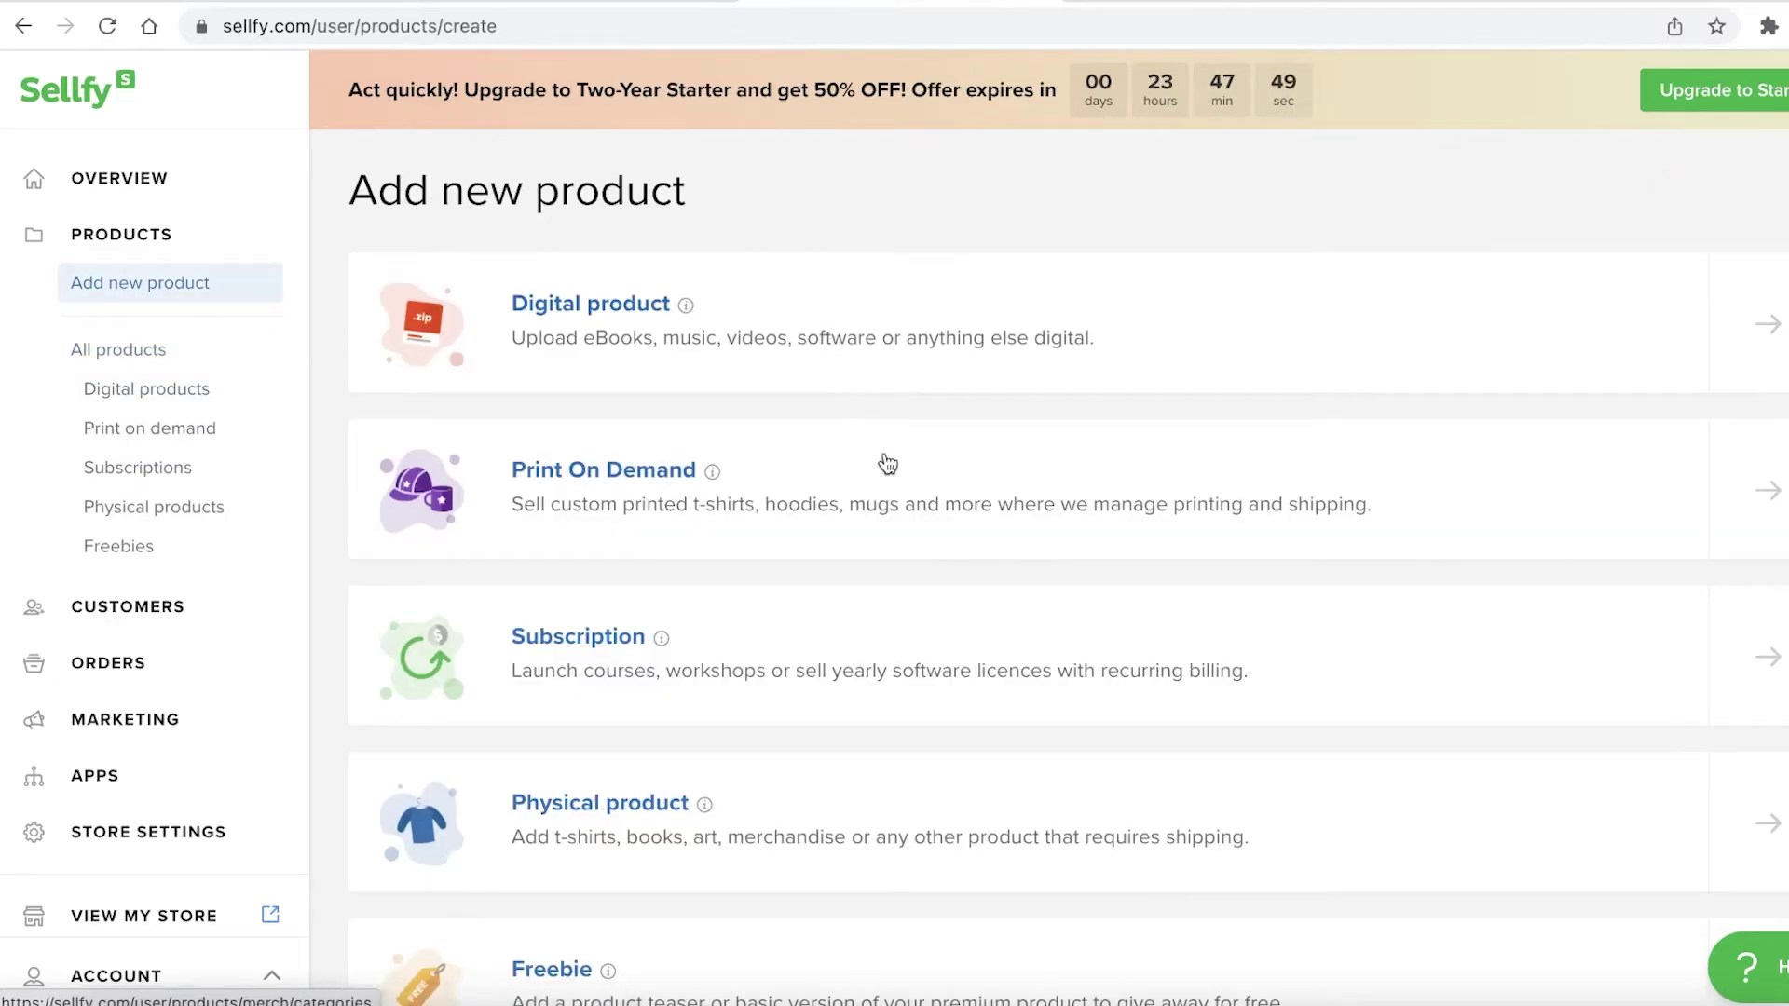
pyautogui.scroll(-2, 934, 772)
pyautogui.scroll(1, 914, 714)
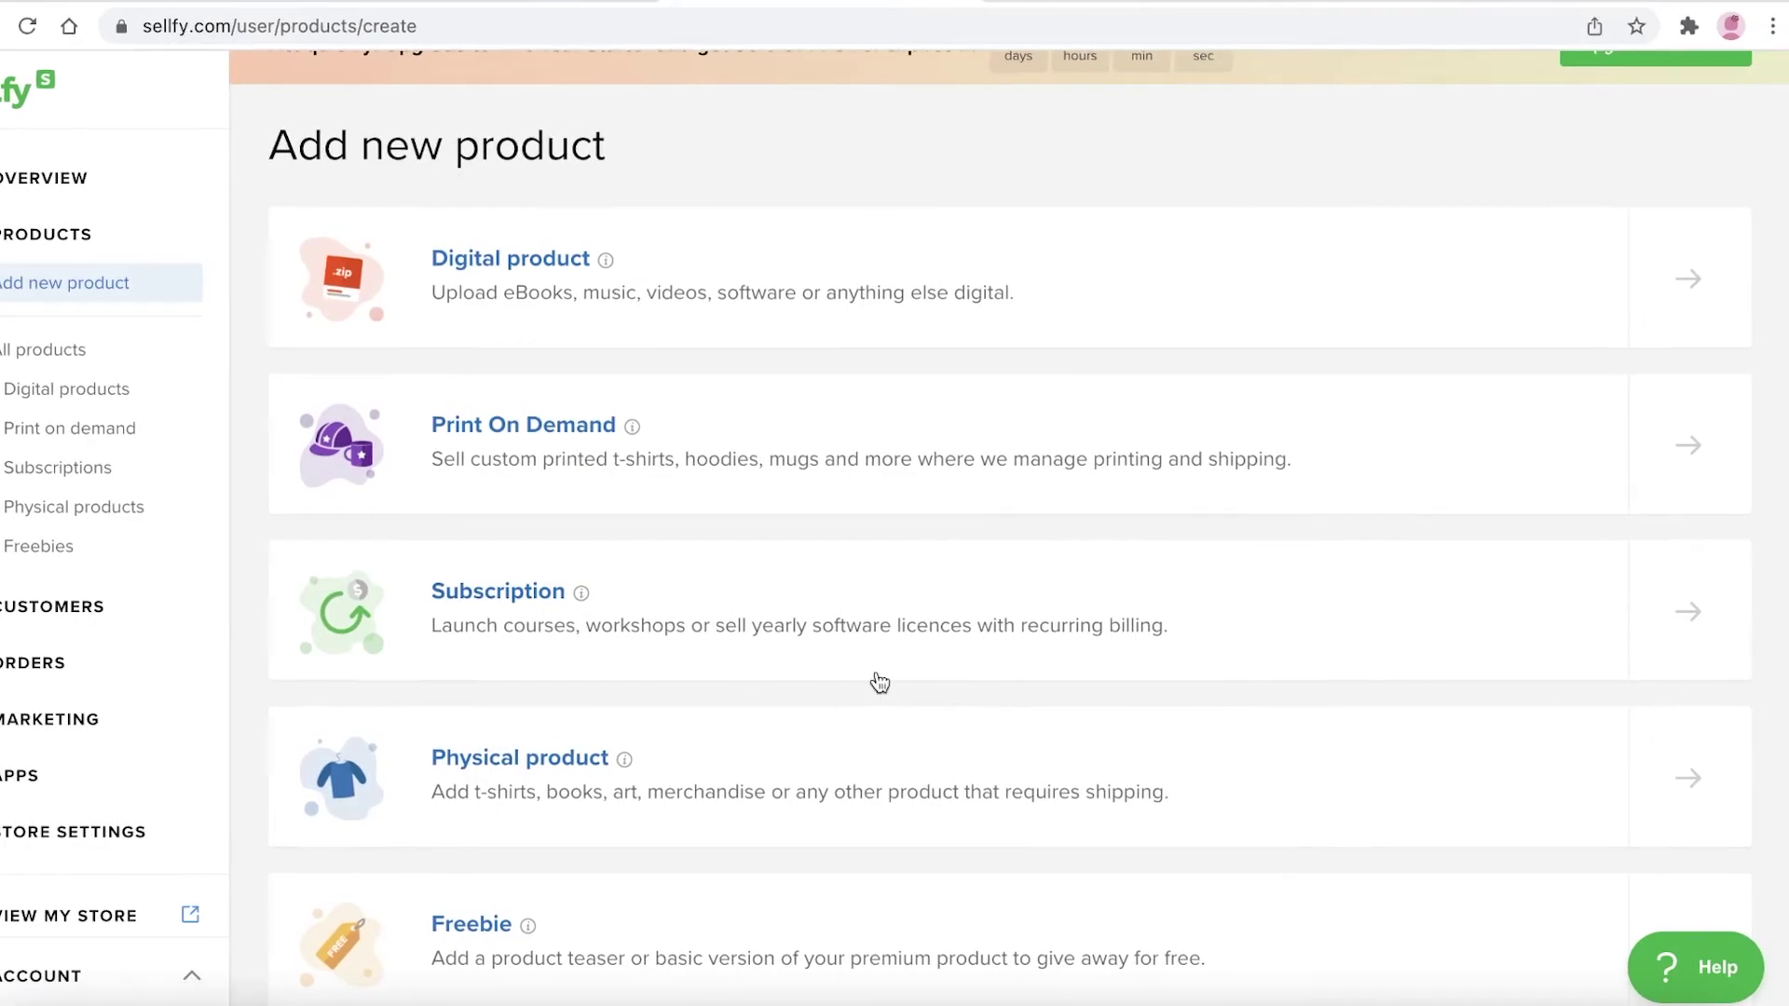
pyautogui.scroll(1, 879, 683)
pyautogui.click(895, 511)
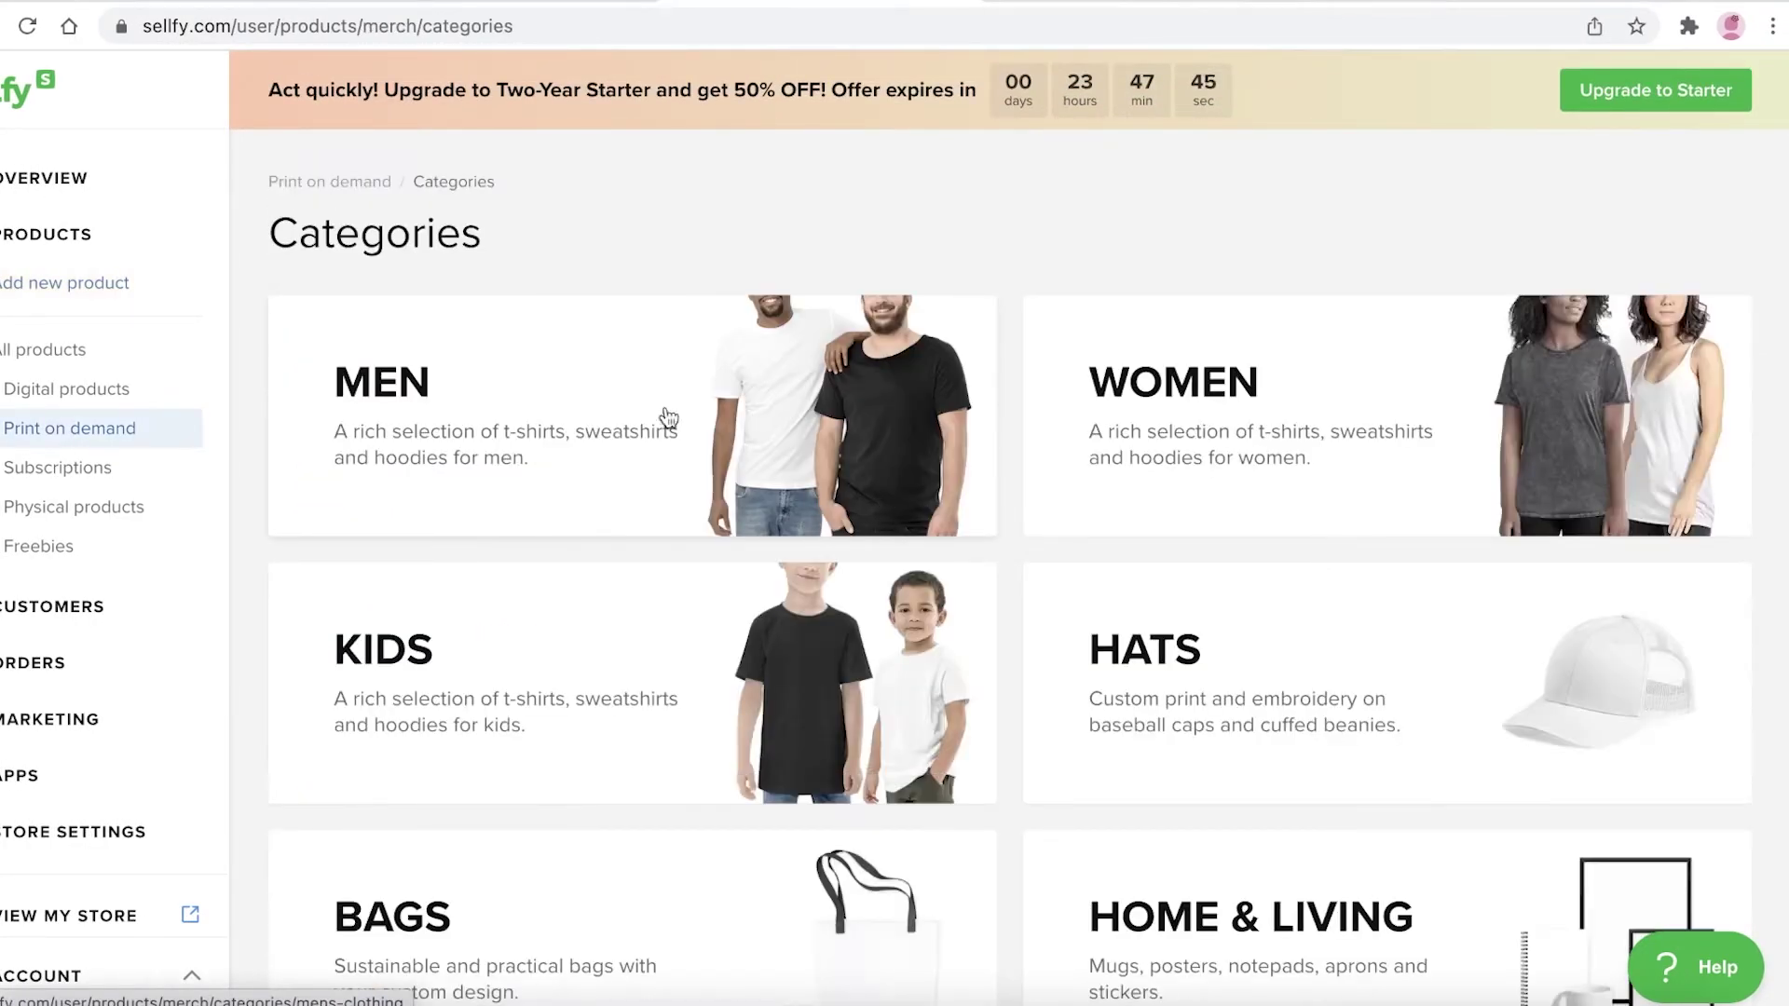
# Browse the Hats print-on-demand catalogue, then go to the Customers list
pyautogui.click(1206, 663)
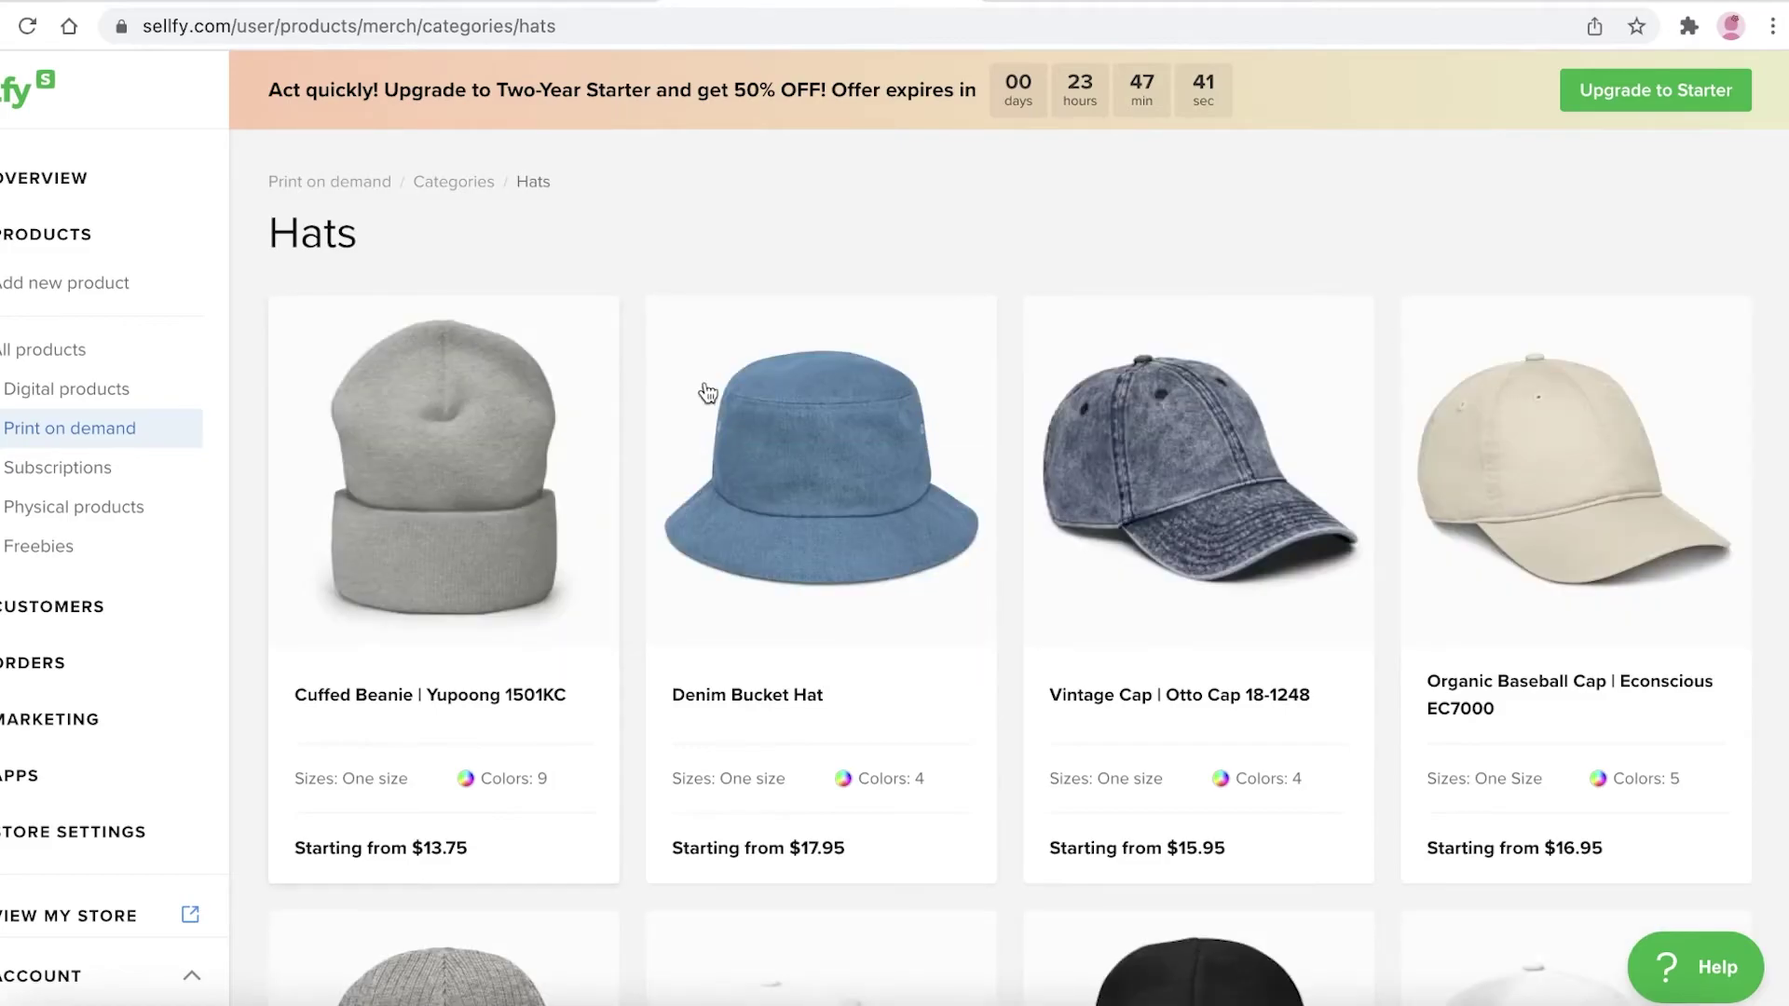
pyautogui.scroll(-10, 1060, 312)
pyautogui.scroll(10, 416, 383)
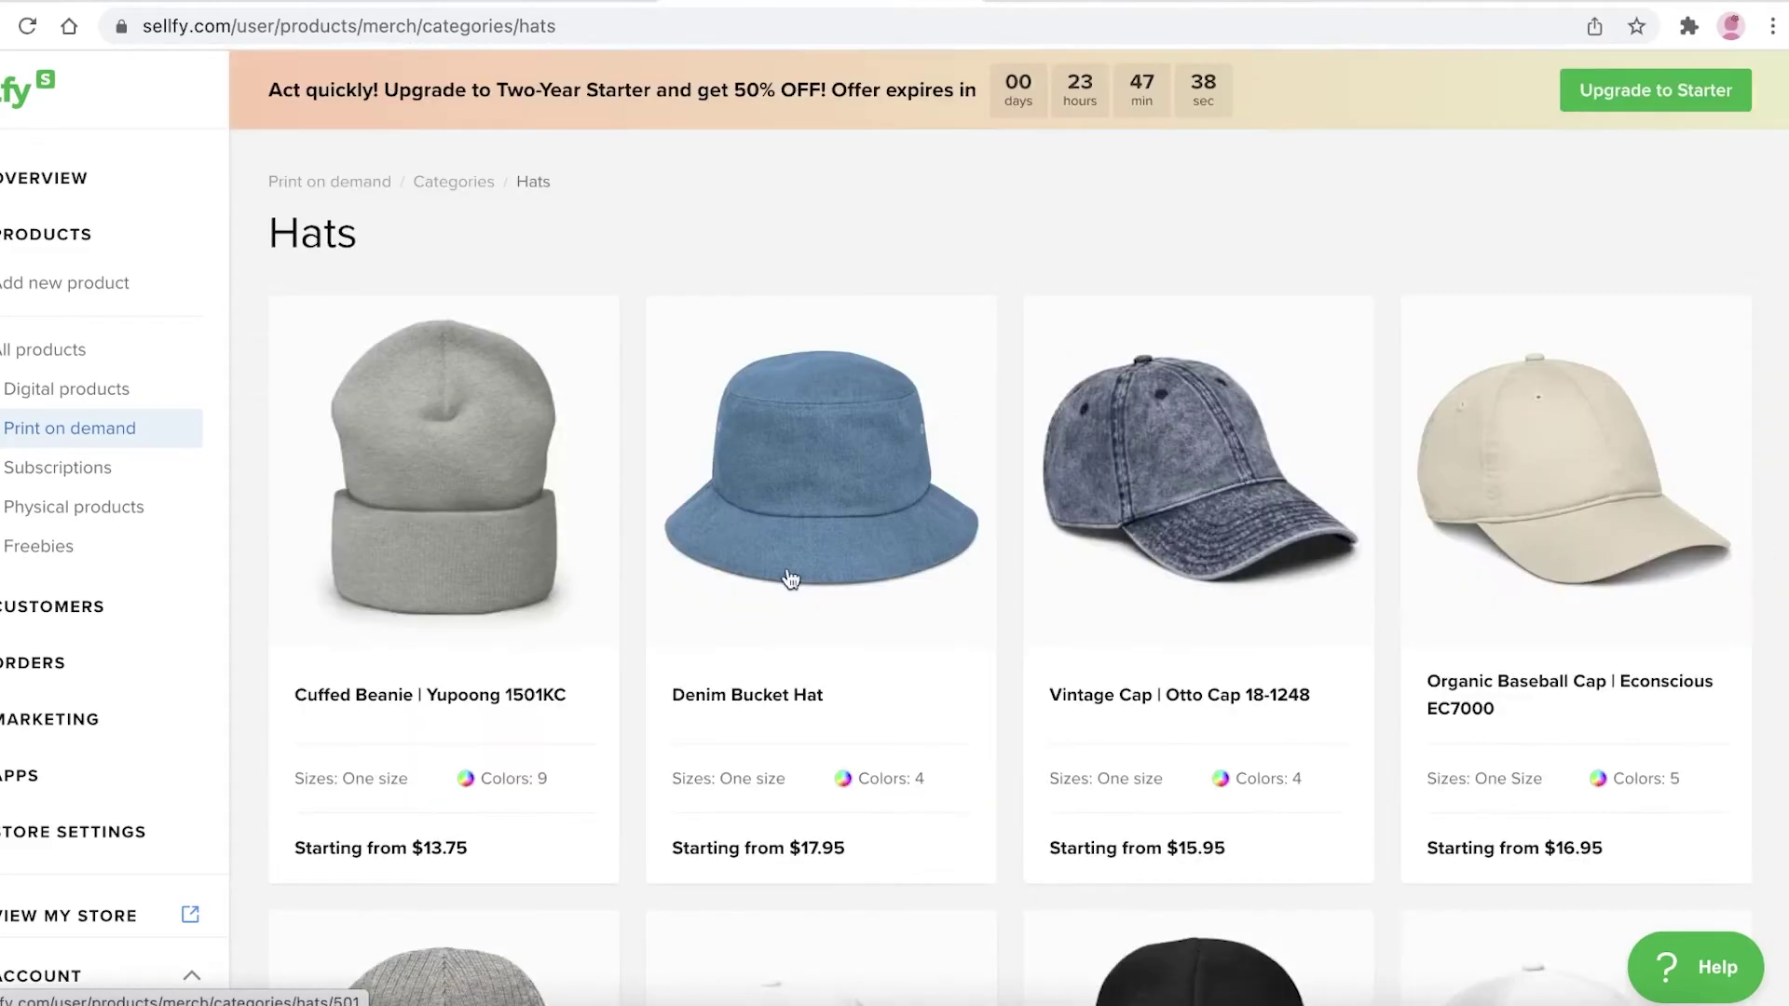
pyautogui.scroll(-8, 699, 345)
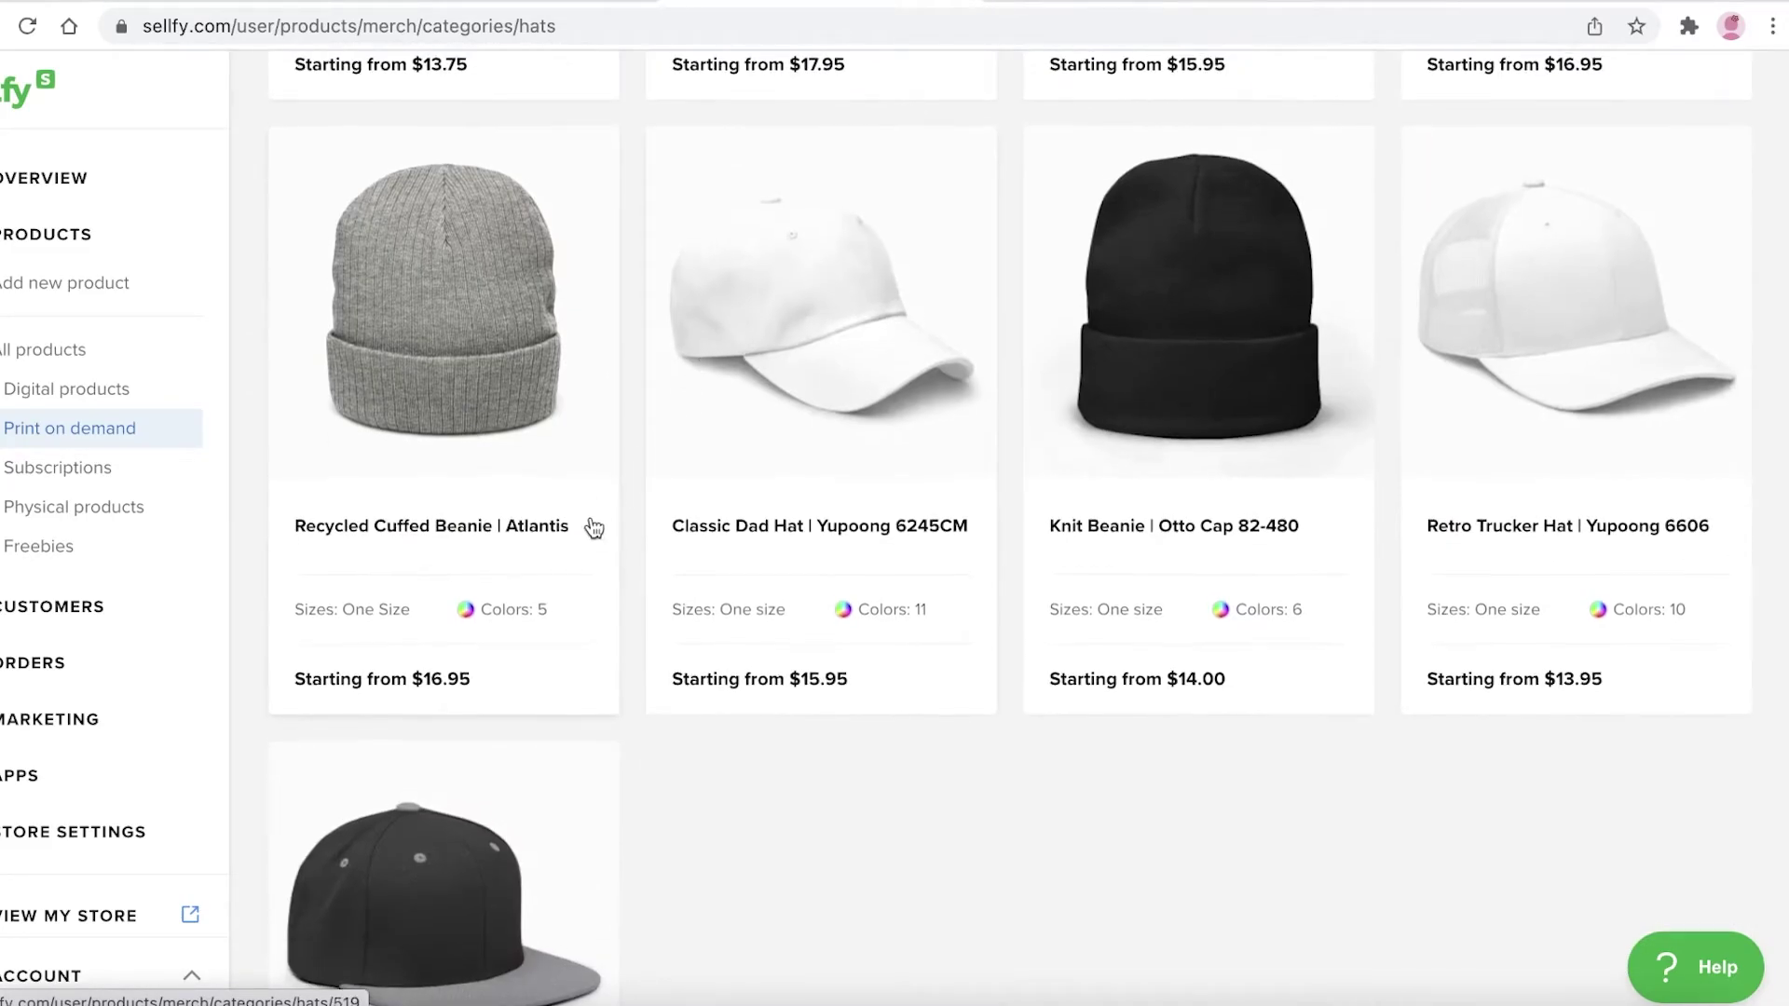
pyautogui.scroll(-3, 587, 527)
pyautogui.scroll(-3, 589, 547)
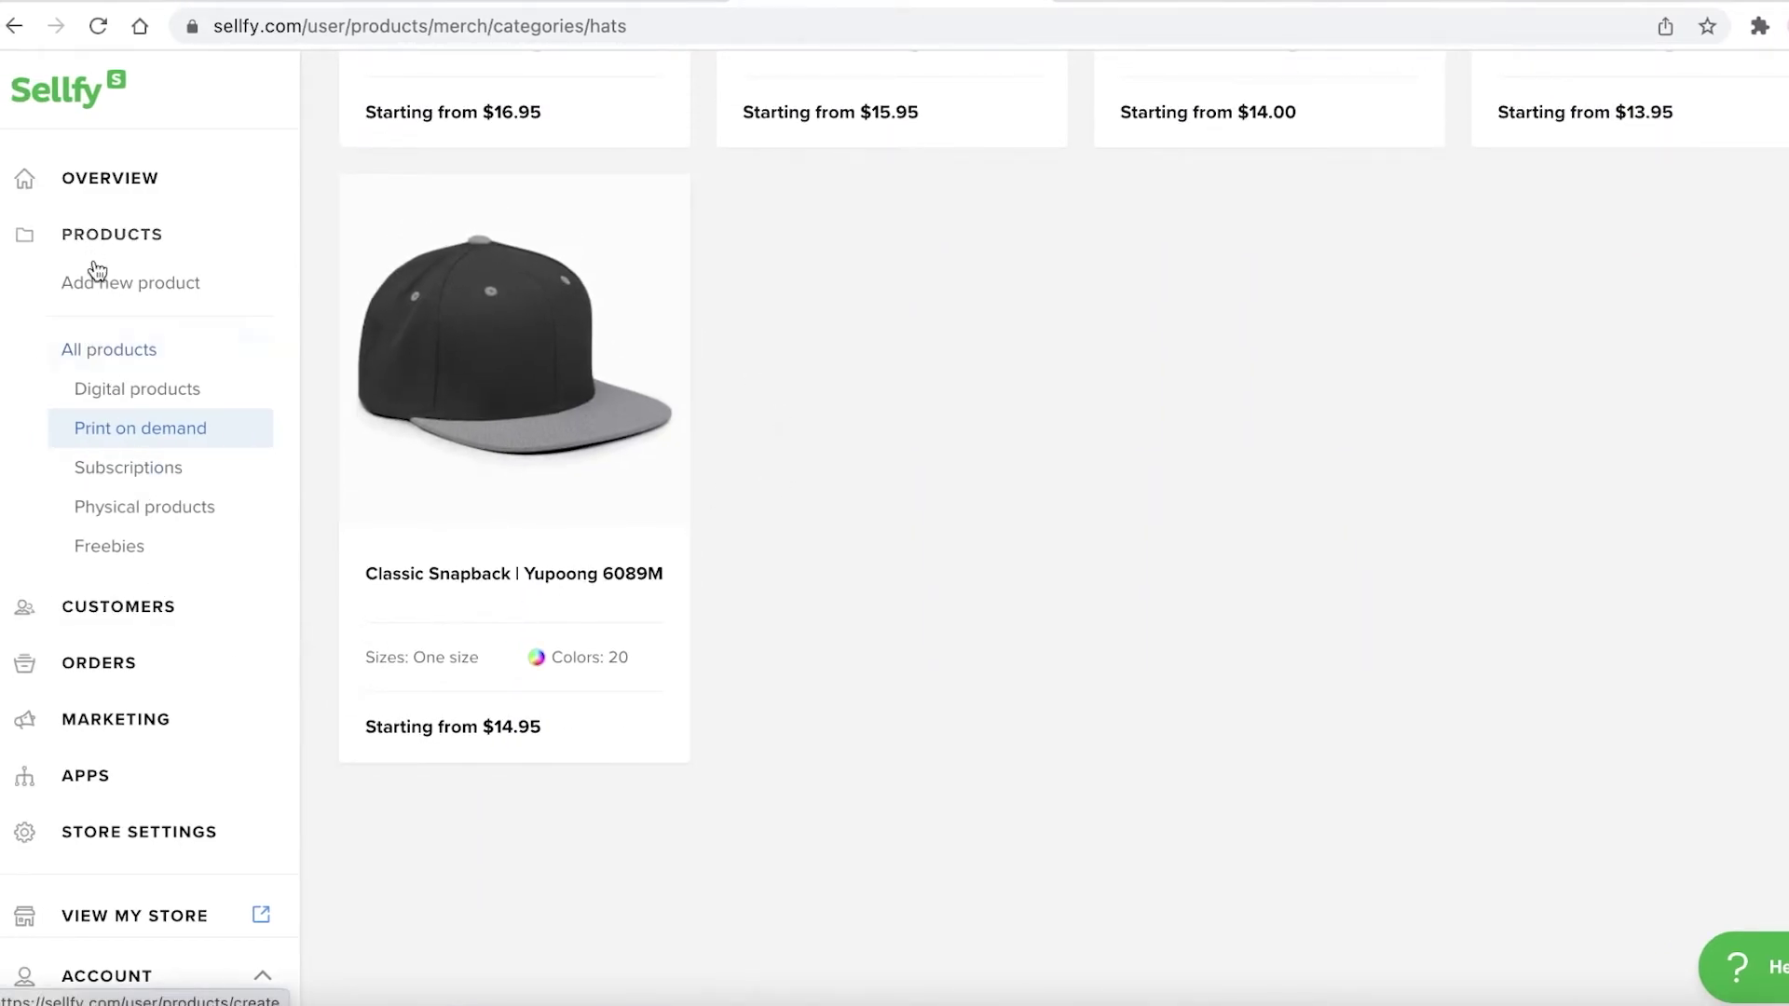
pyautogui.click(173, 615)
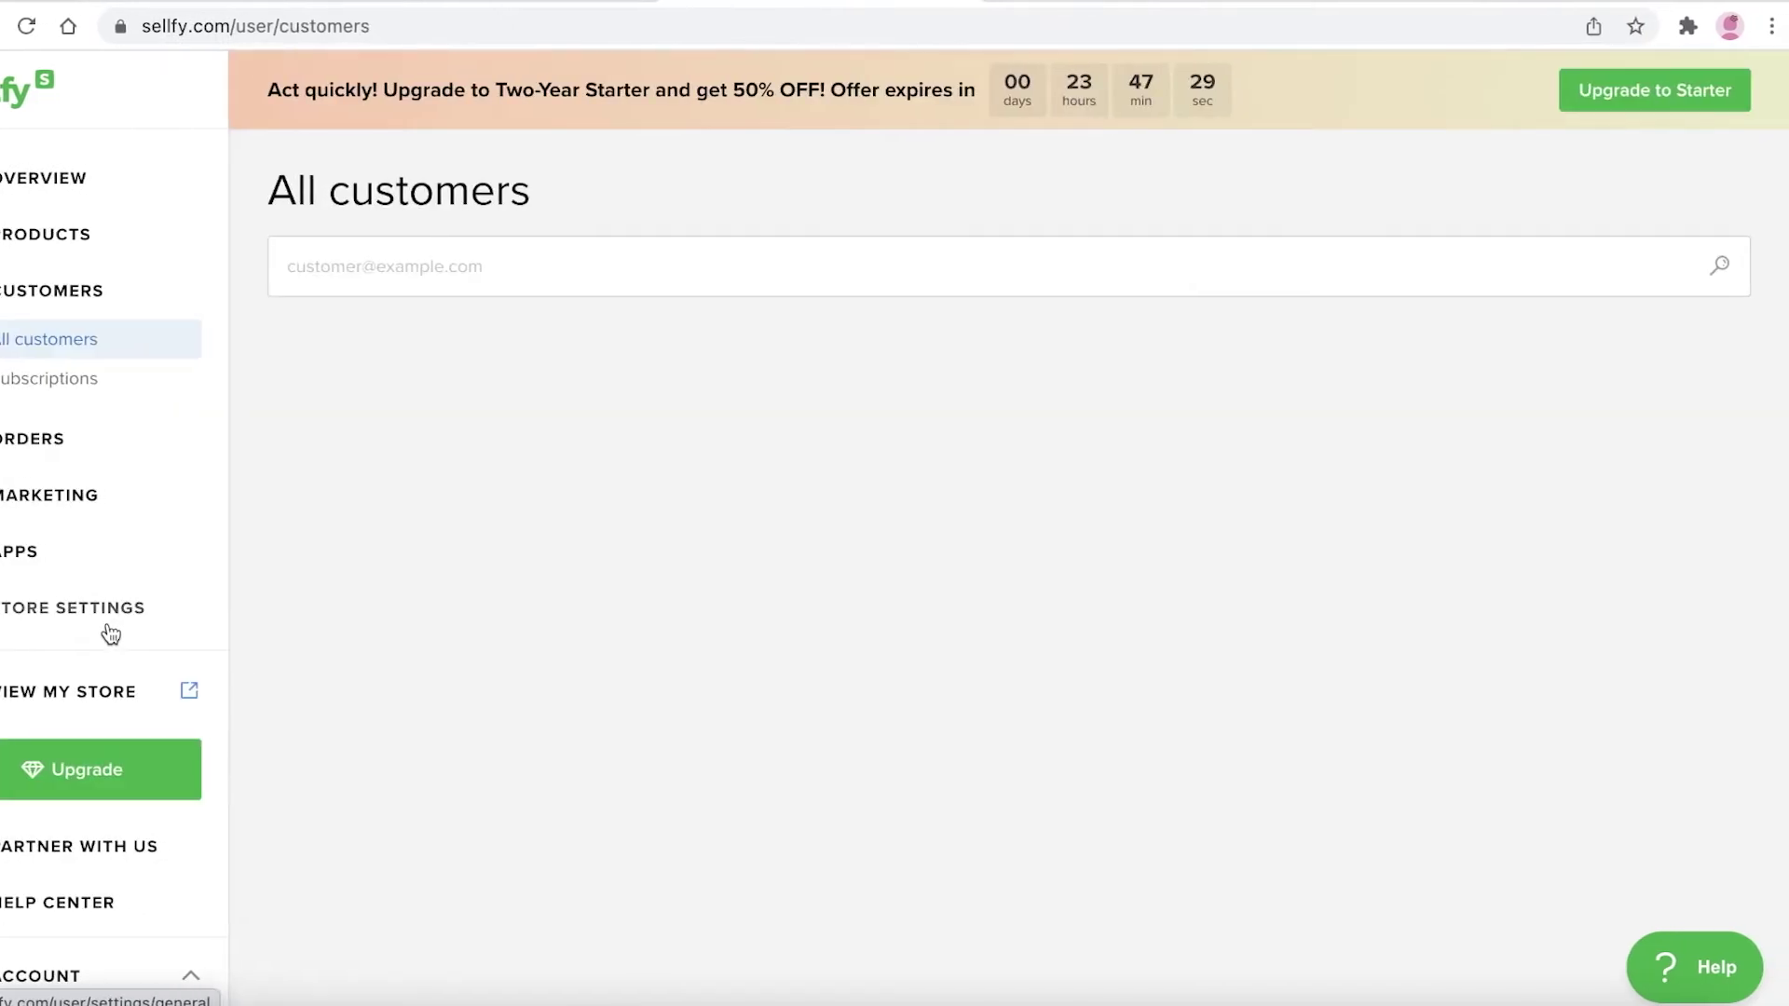
pyautogui.click(358, 269)
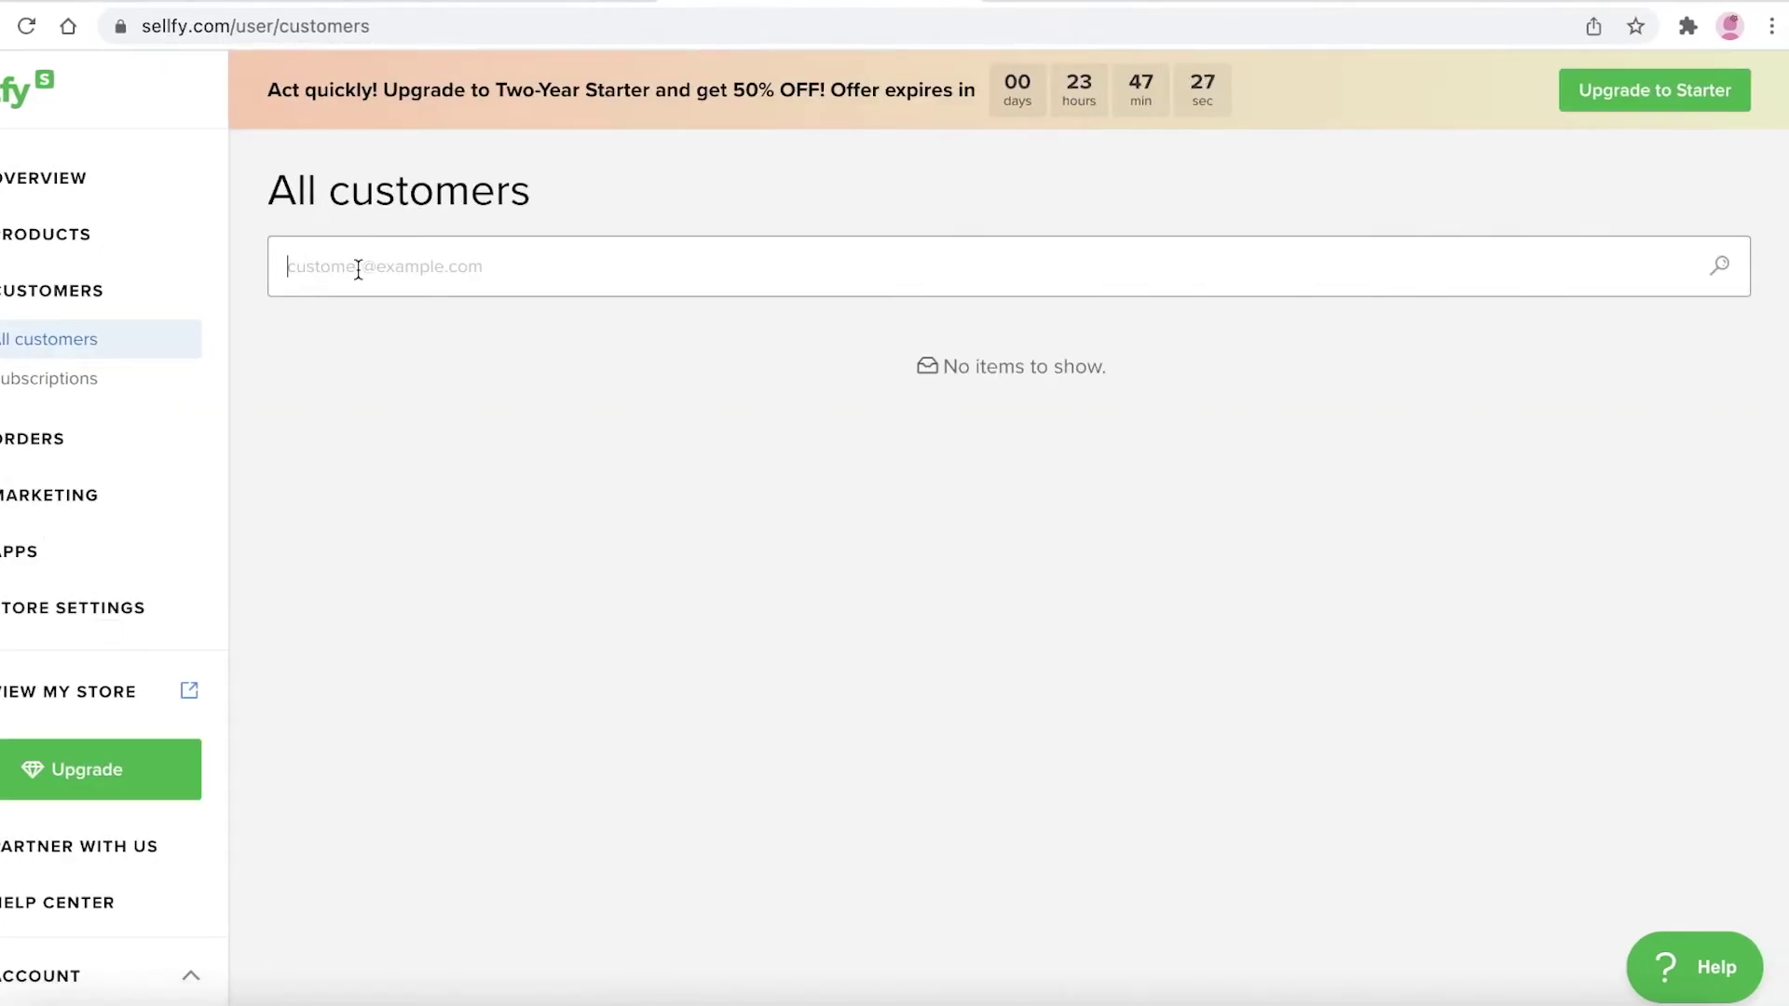
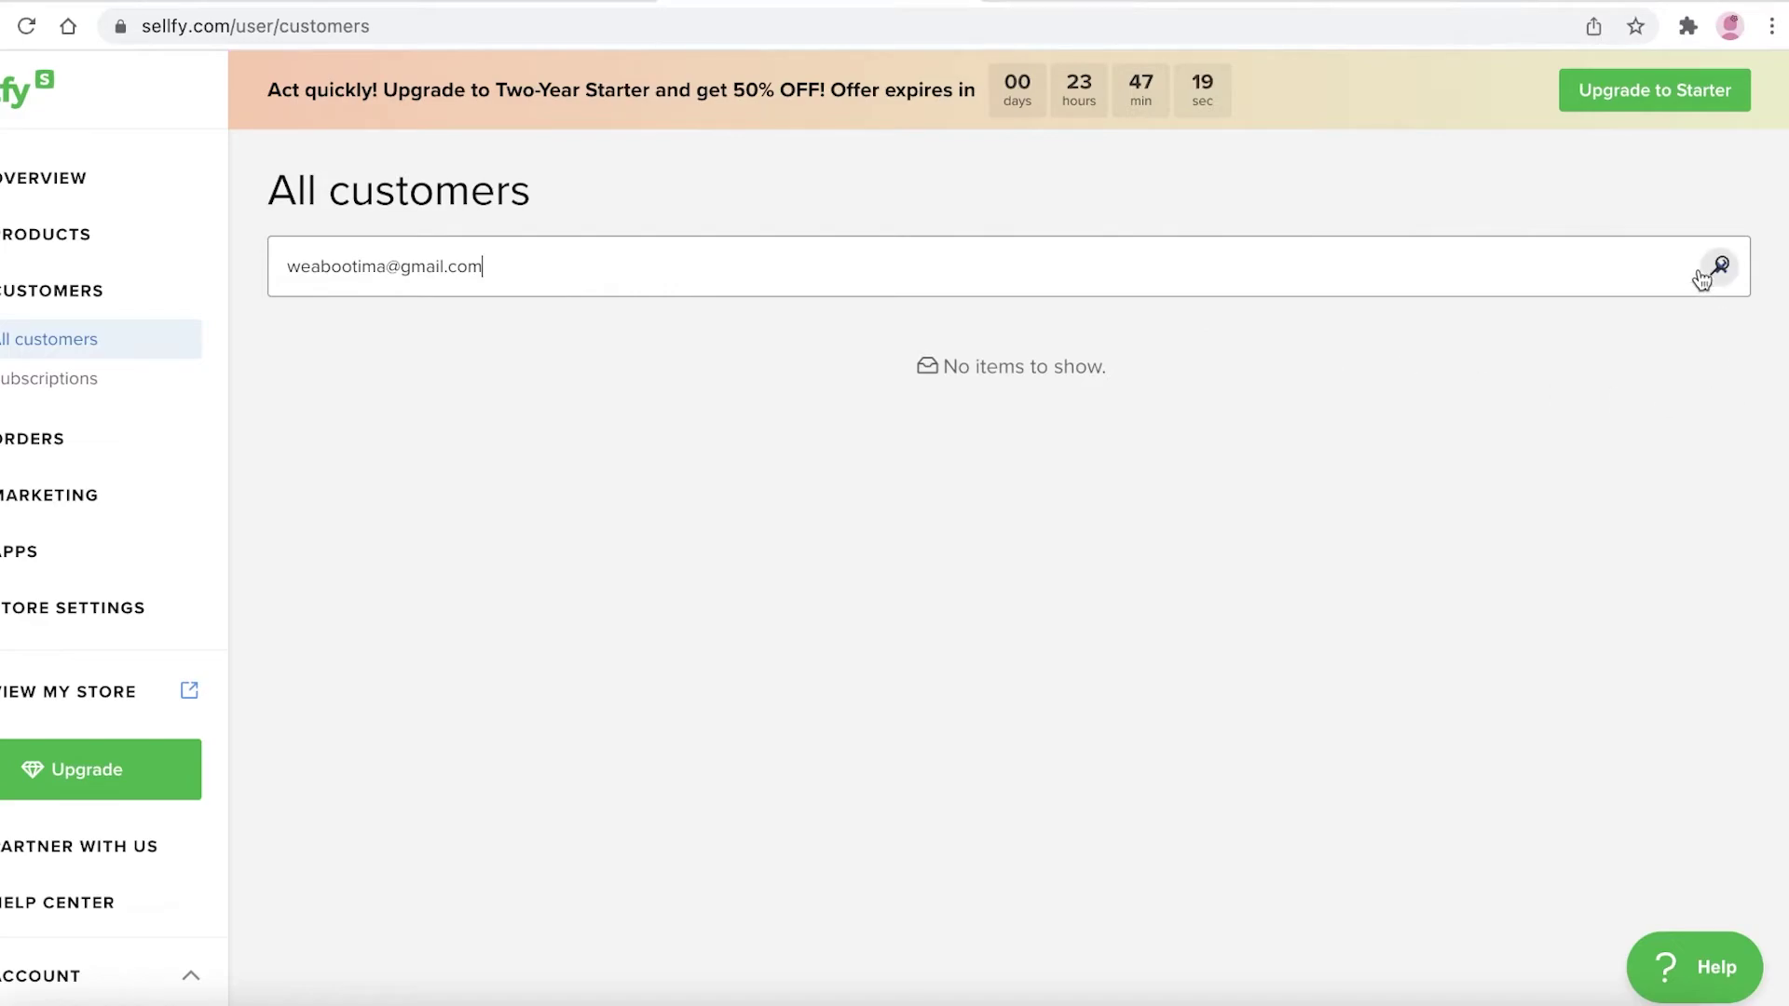
pyautogui.hotkey('ctrl', 'a')
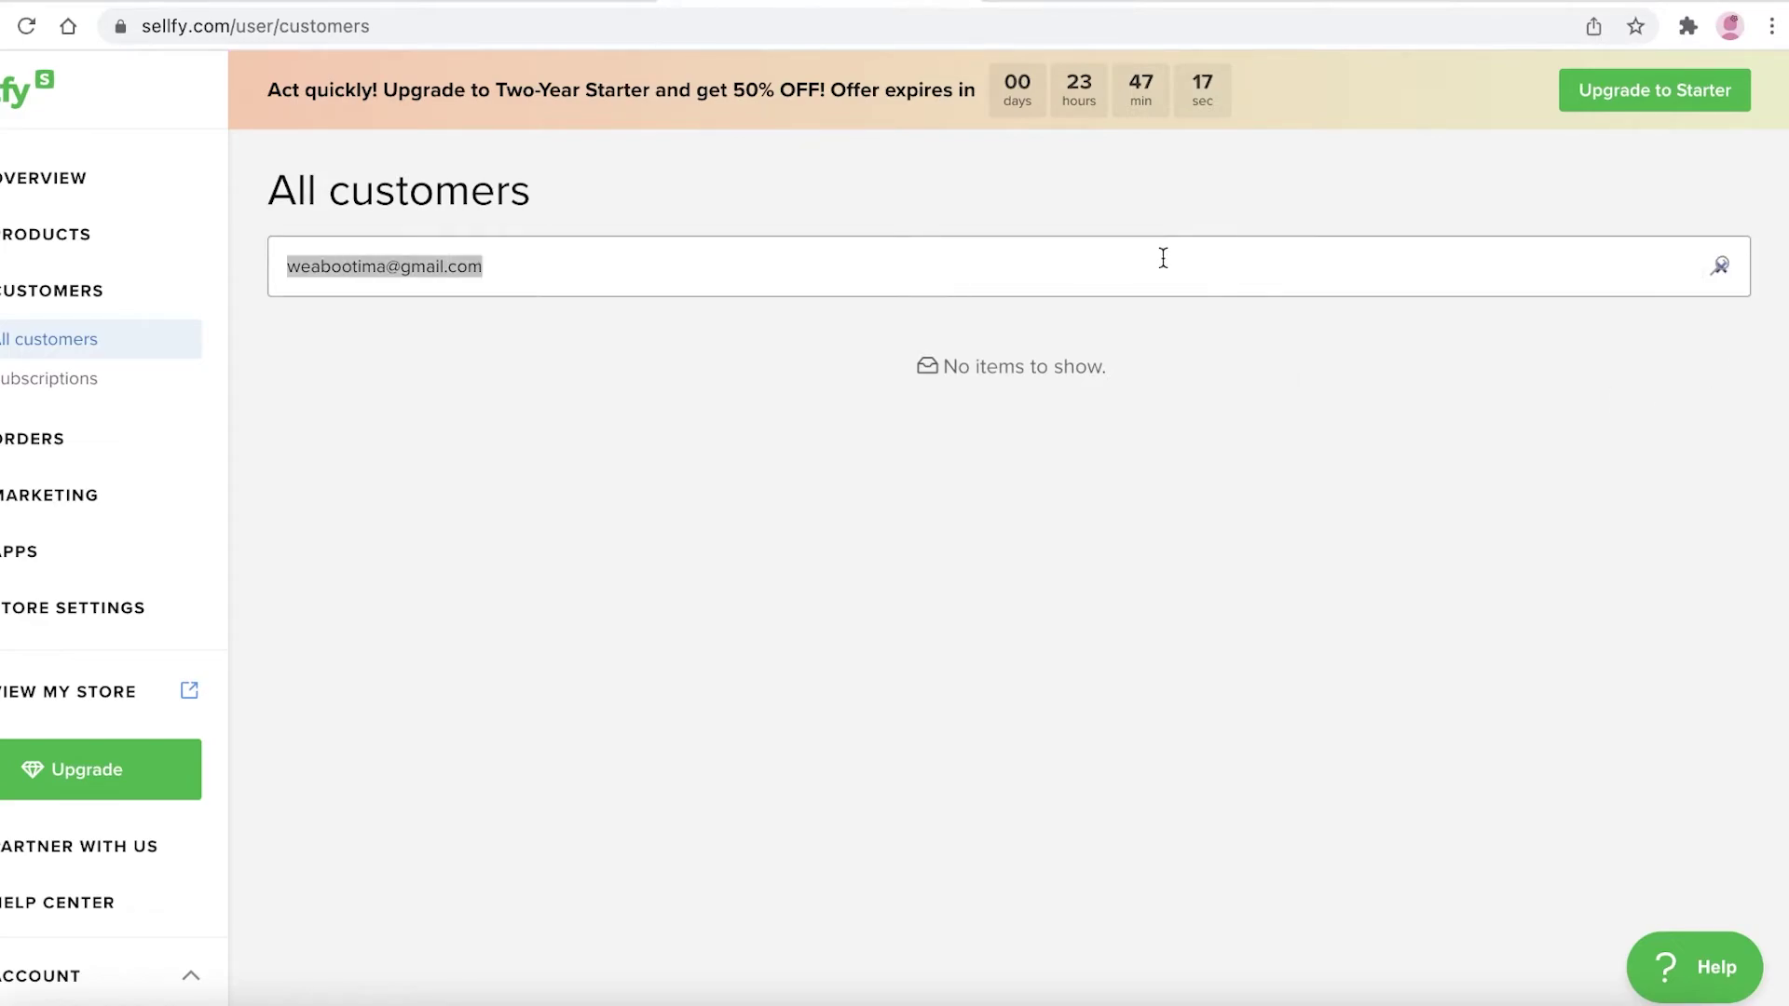
pyautogui.press('BackSpace')
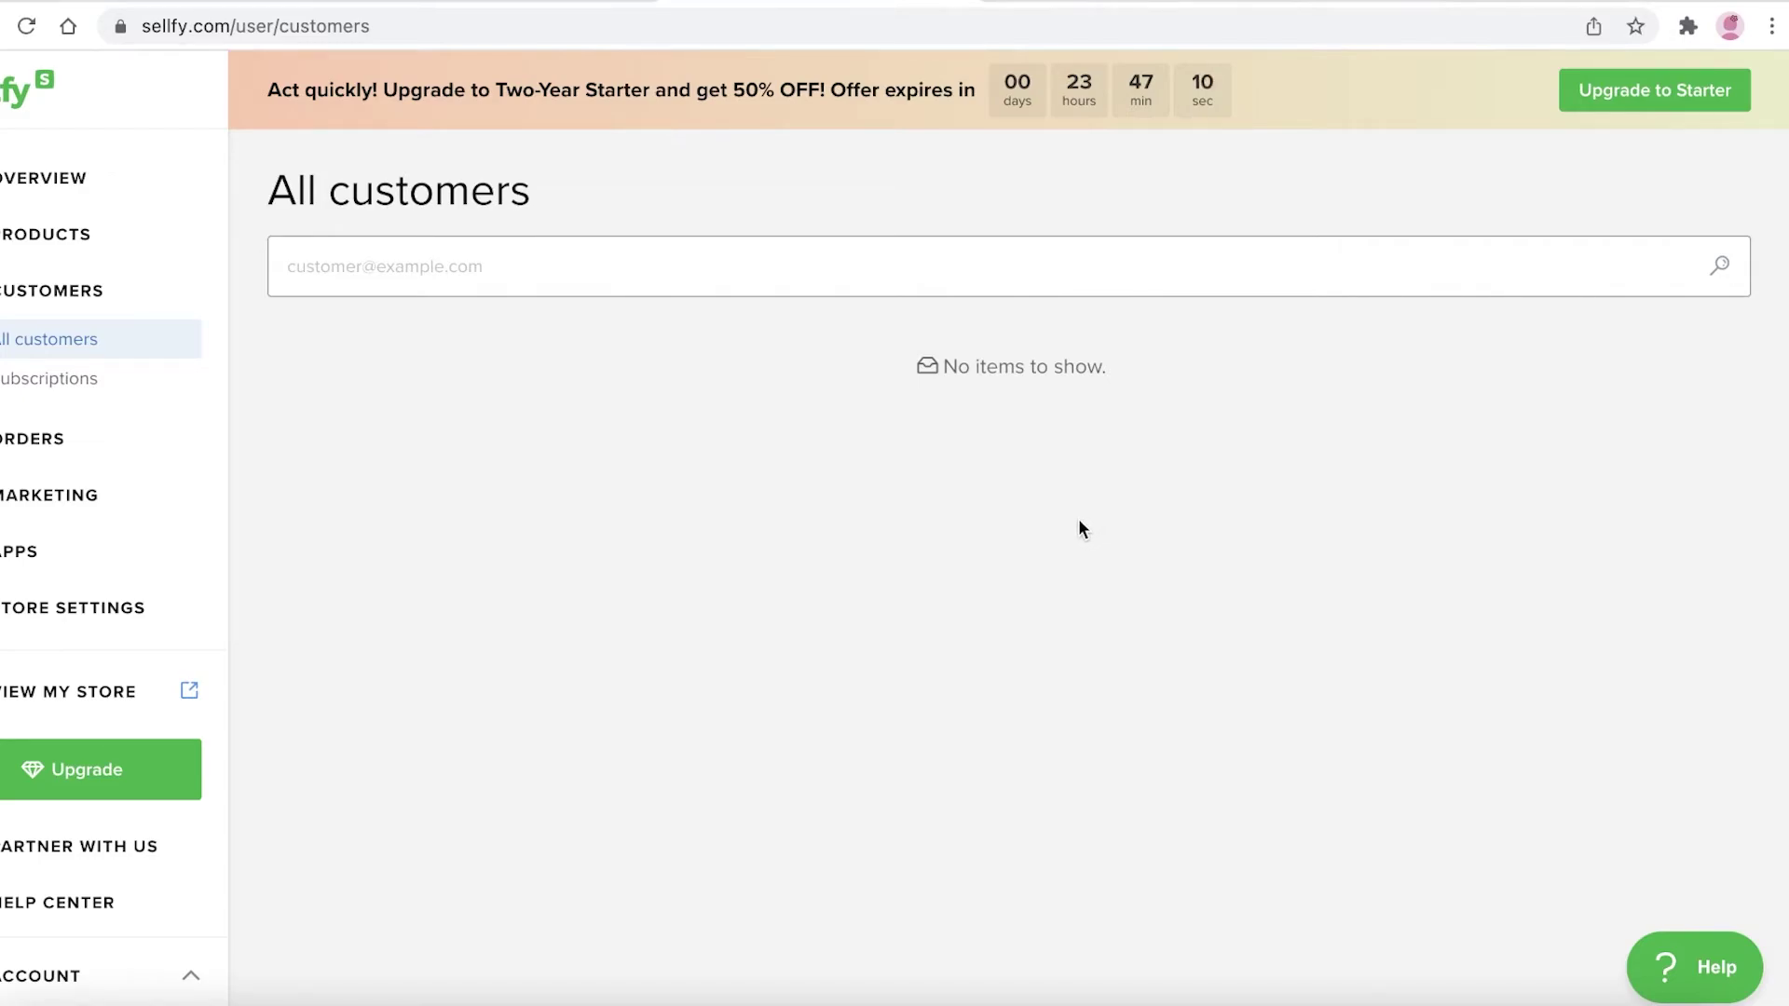
pyautogui.click(131, 435)
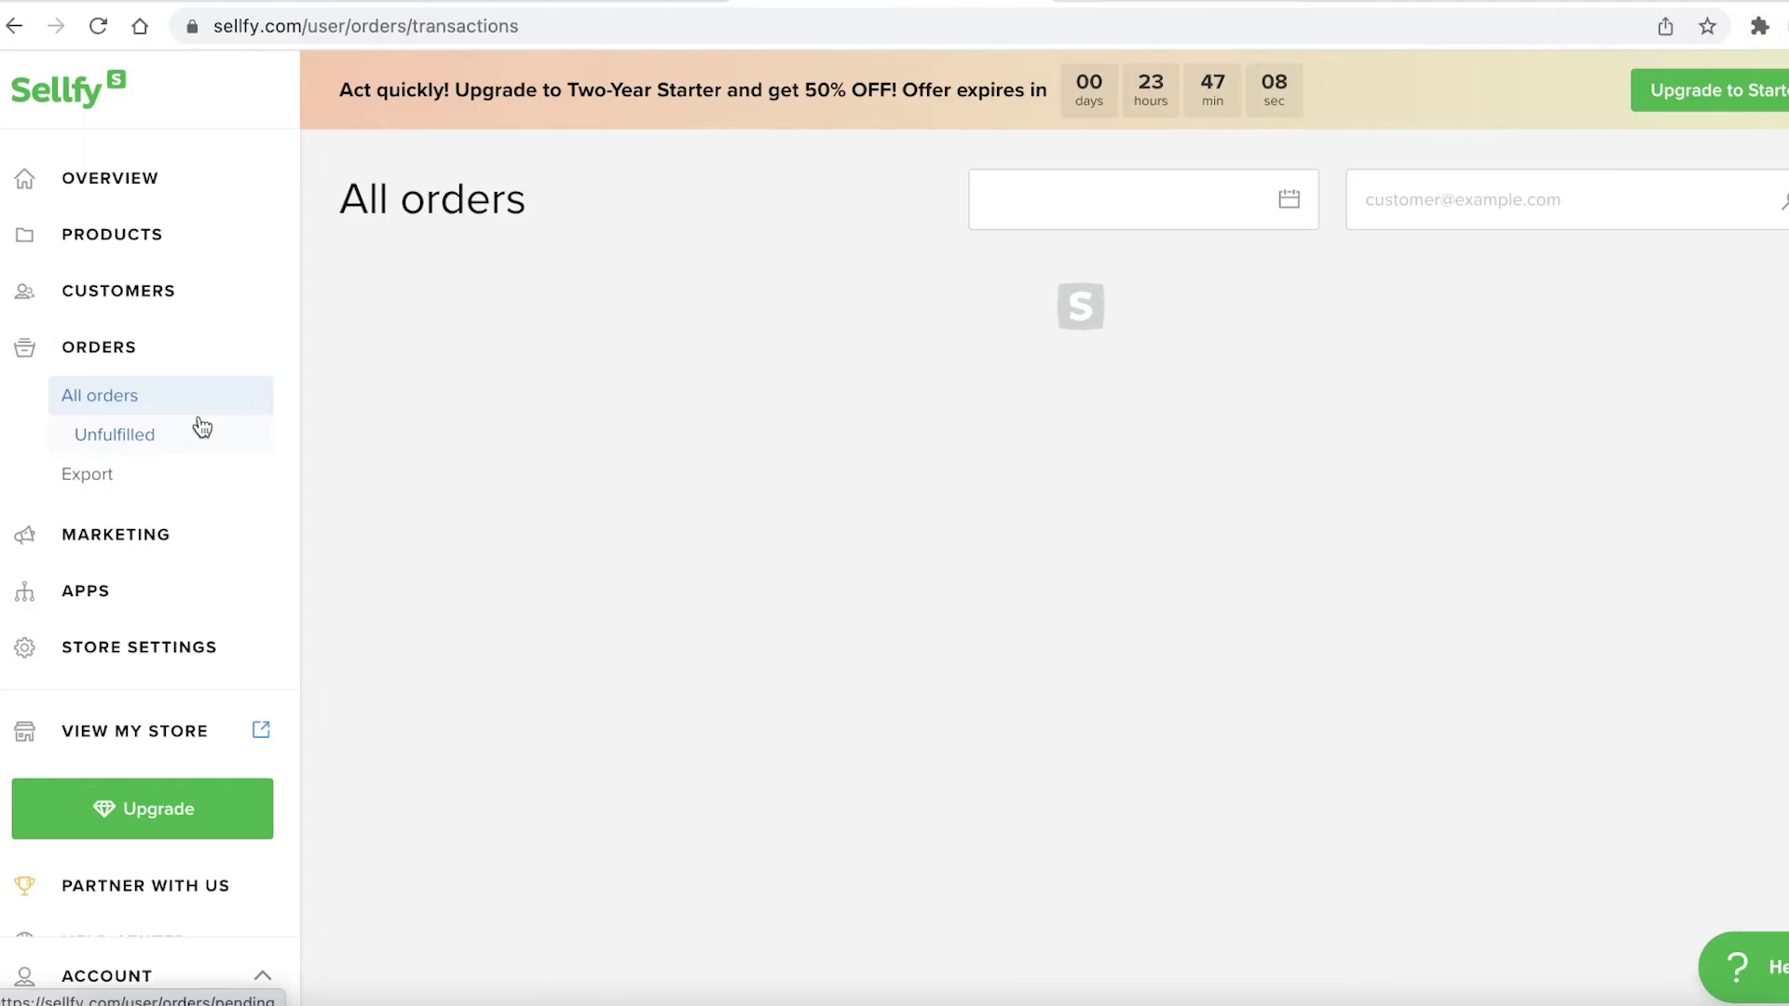
# View the unfulfilled orders and the order Export page, then return to Unfulfilled
pyautogui.scroll(-1, 904, 526)
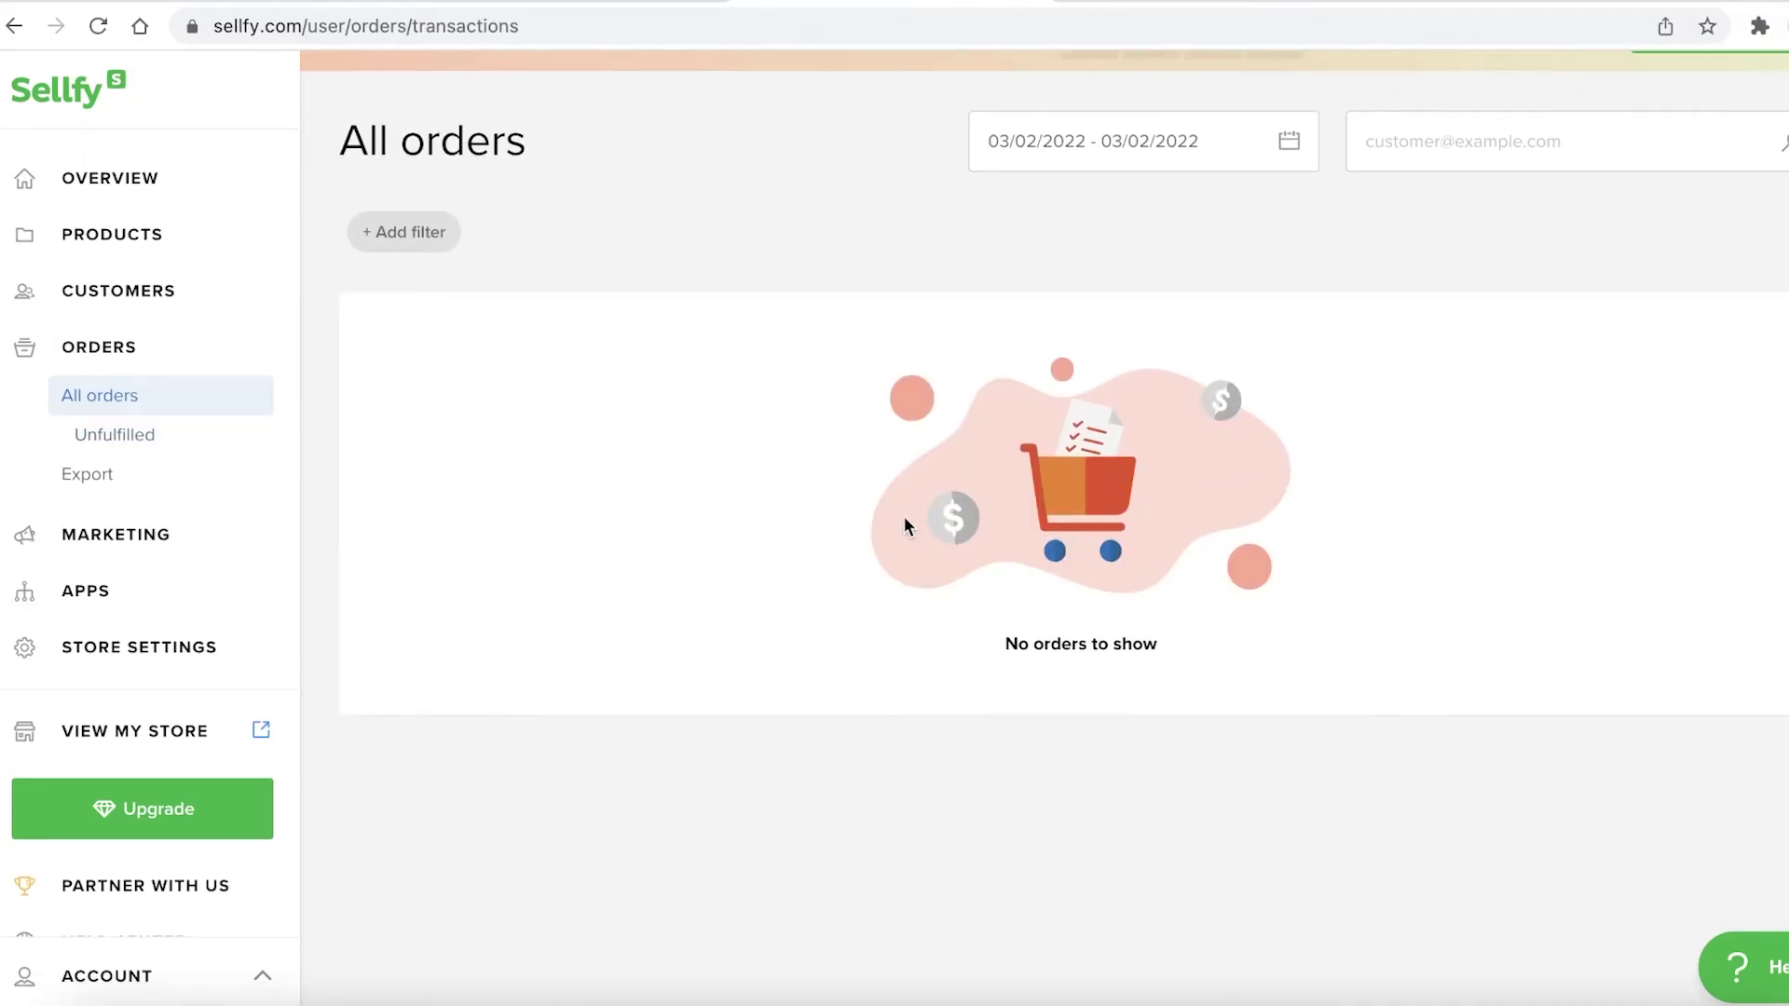
pyautogui.click(93, 438)
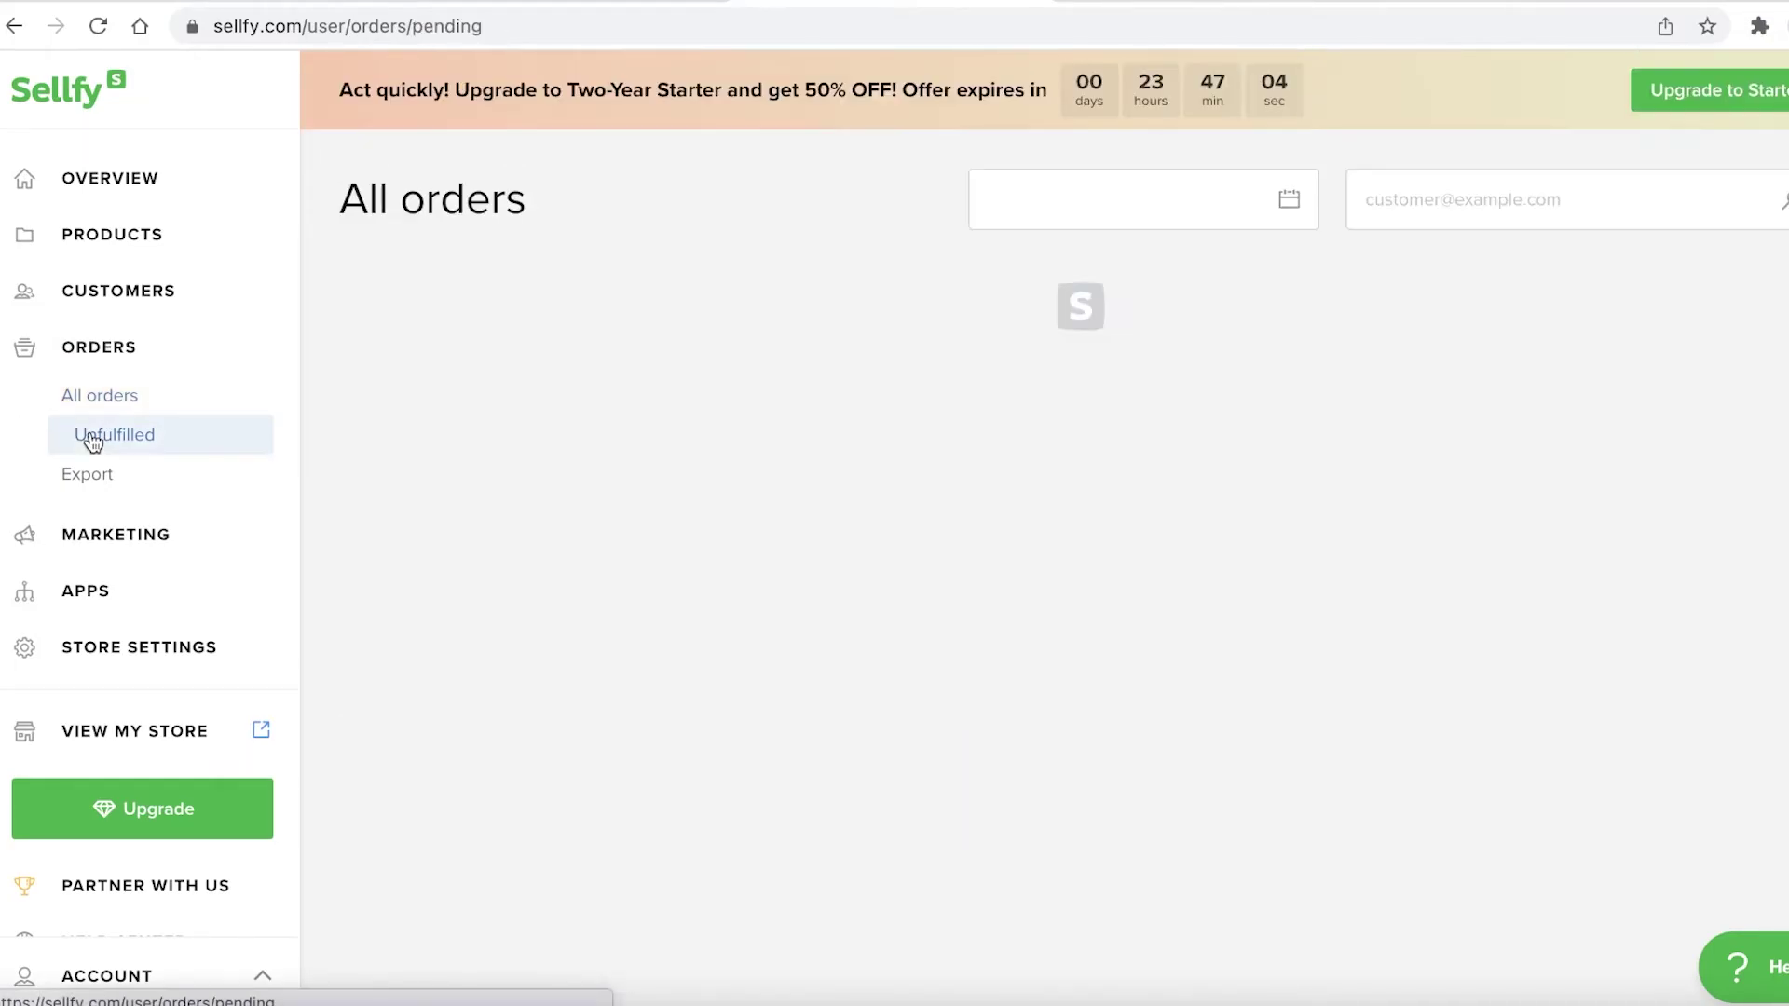
pyautogui.click(96, 481)
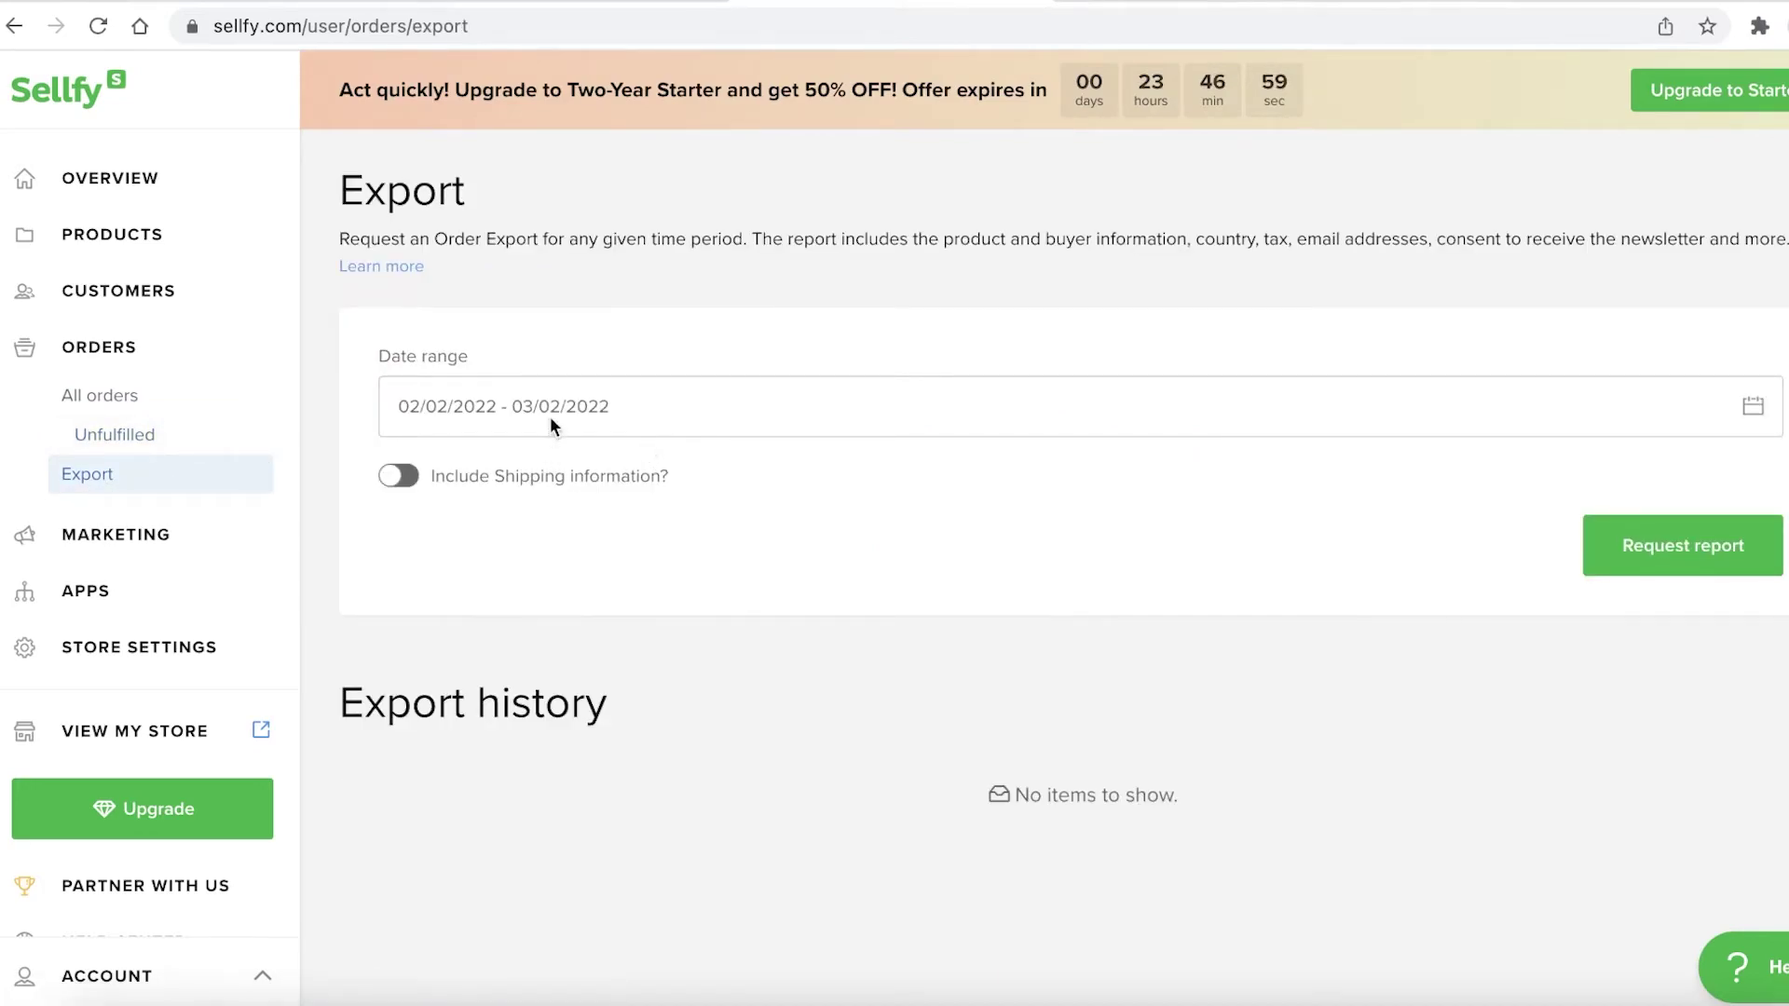
pyautogui.scroll(-1, 635, 607)
pyautogui.scroll(1, 637, 608)
pyautogui.scroll(-1, 813, 765)
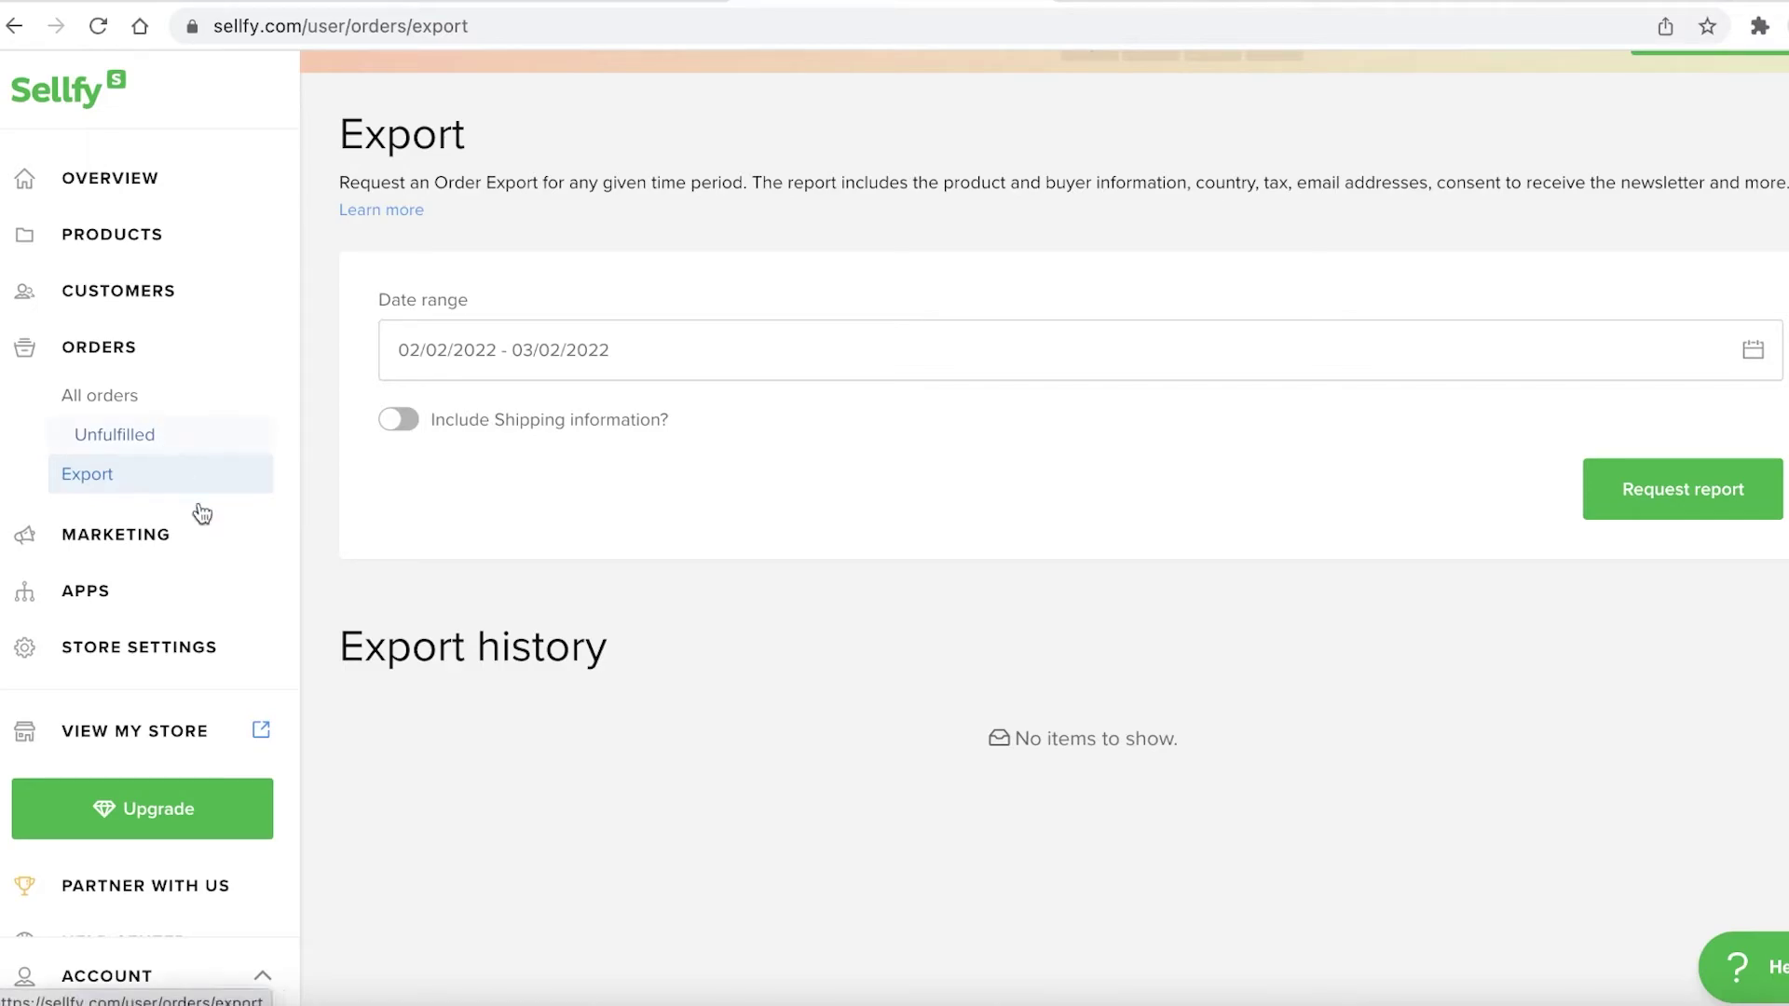
pyautogui.click(144, 430)
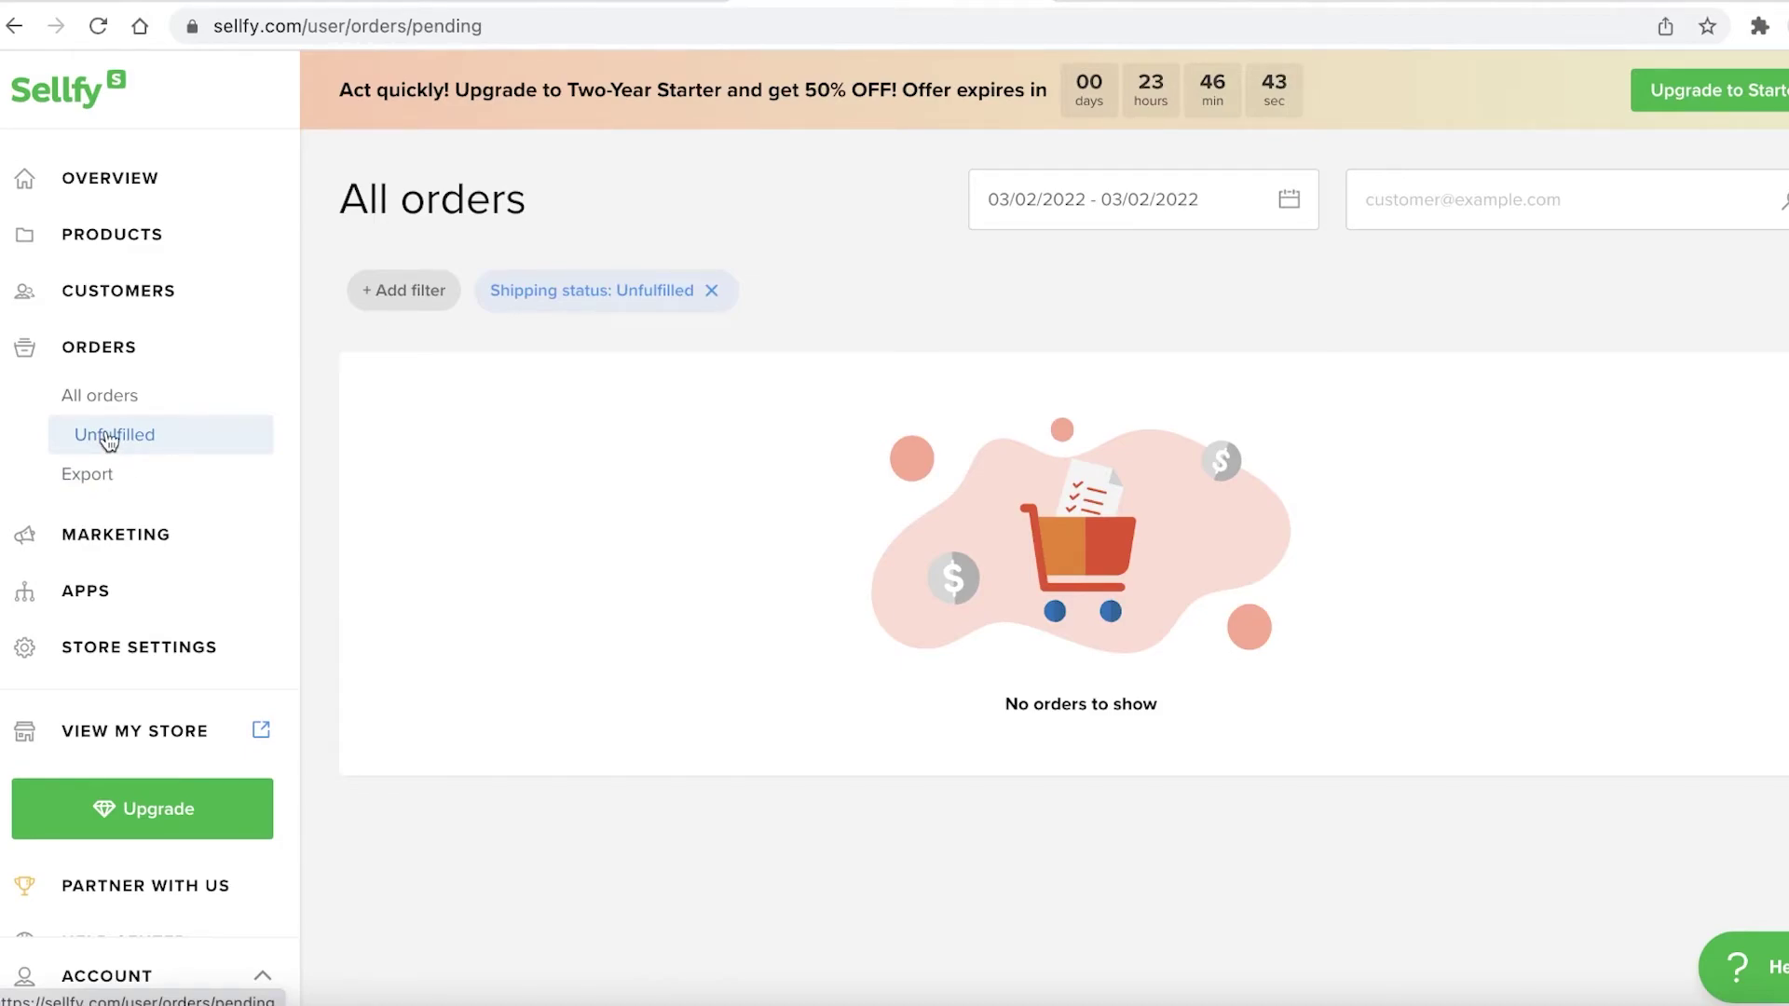
# Go to the Marketing features overview
pyautogui.scroll(-1, 572, 522)
pyautogui.scroll(1, 575, 522)
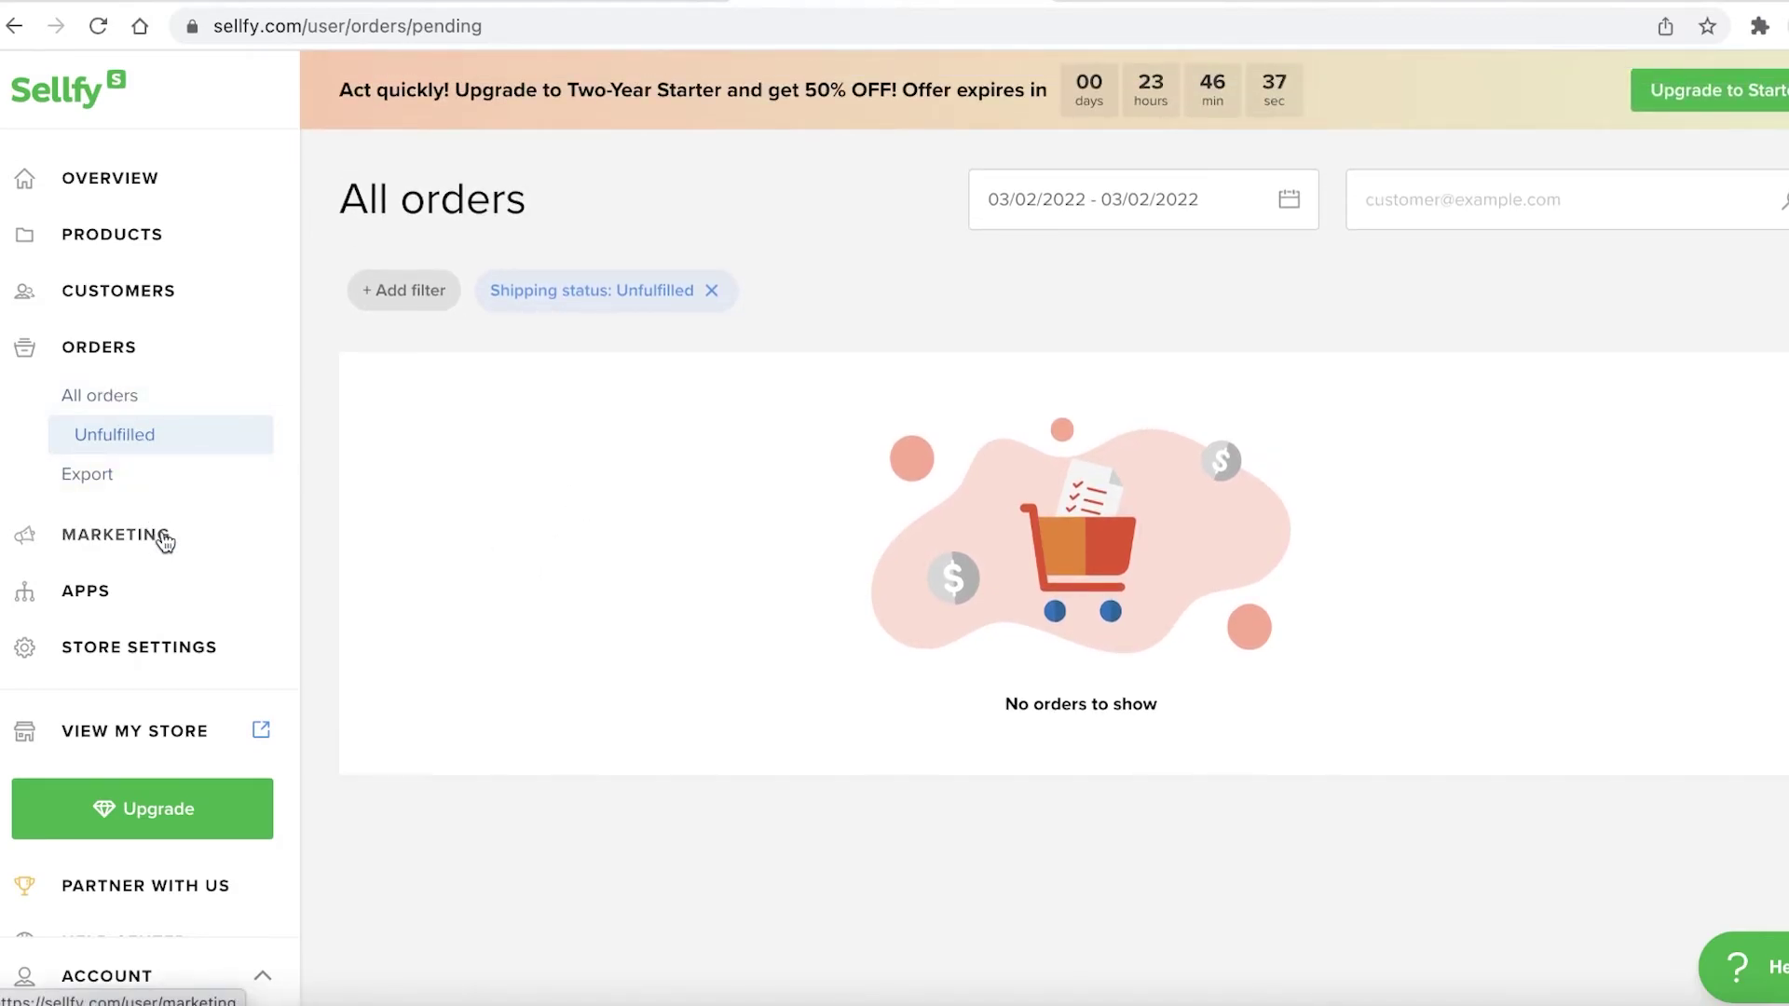
pyautogui.scroll(-1, 571, 478)
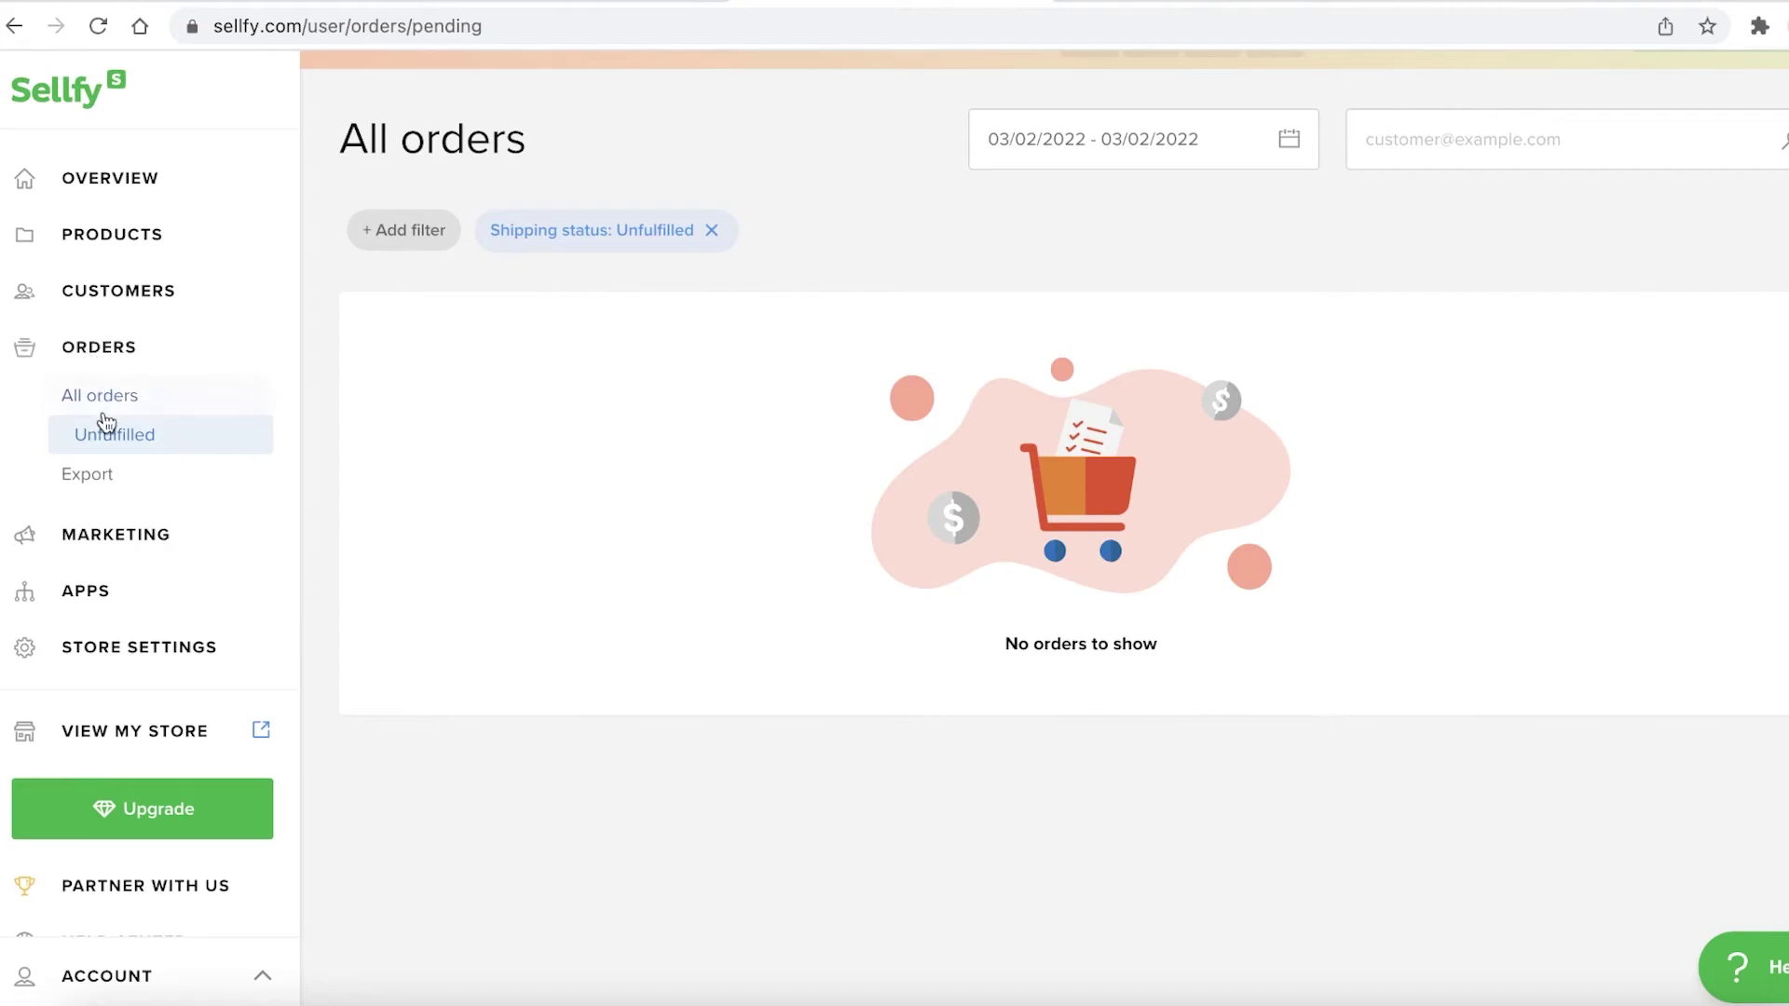
pyautogui.click(144, 557)
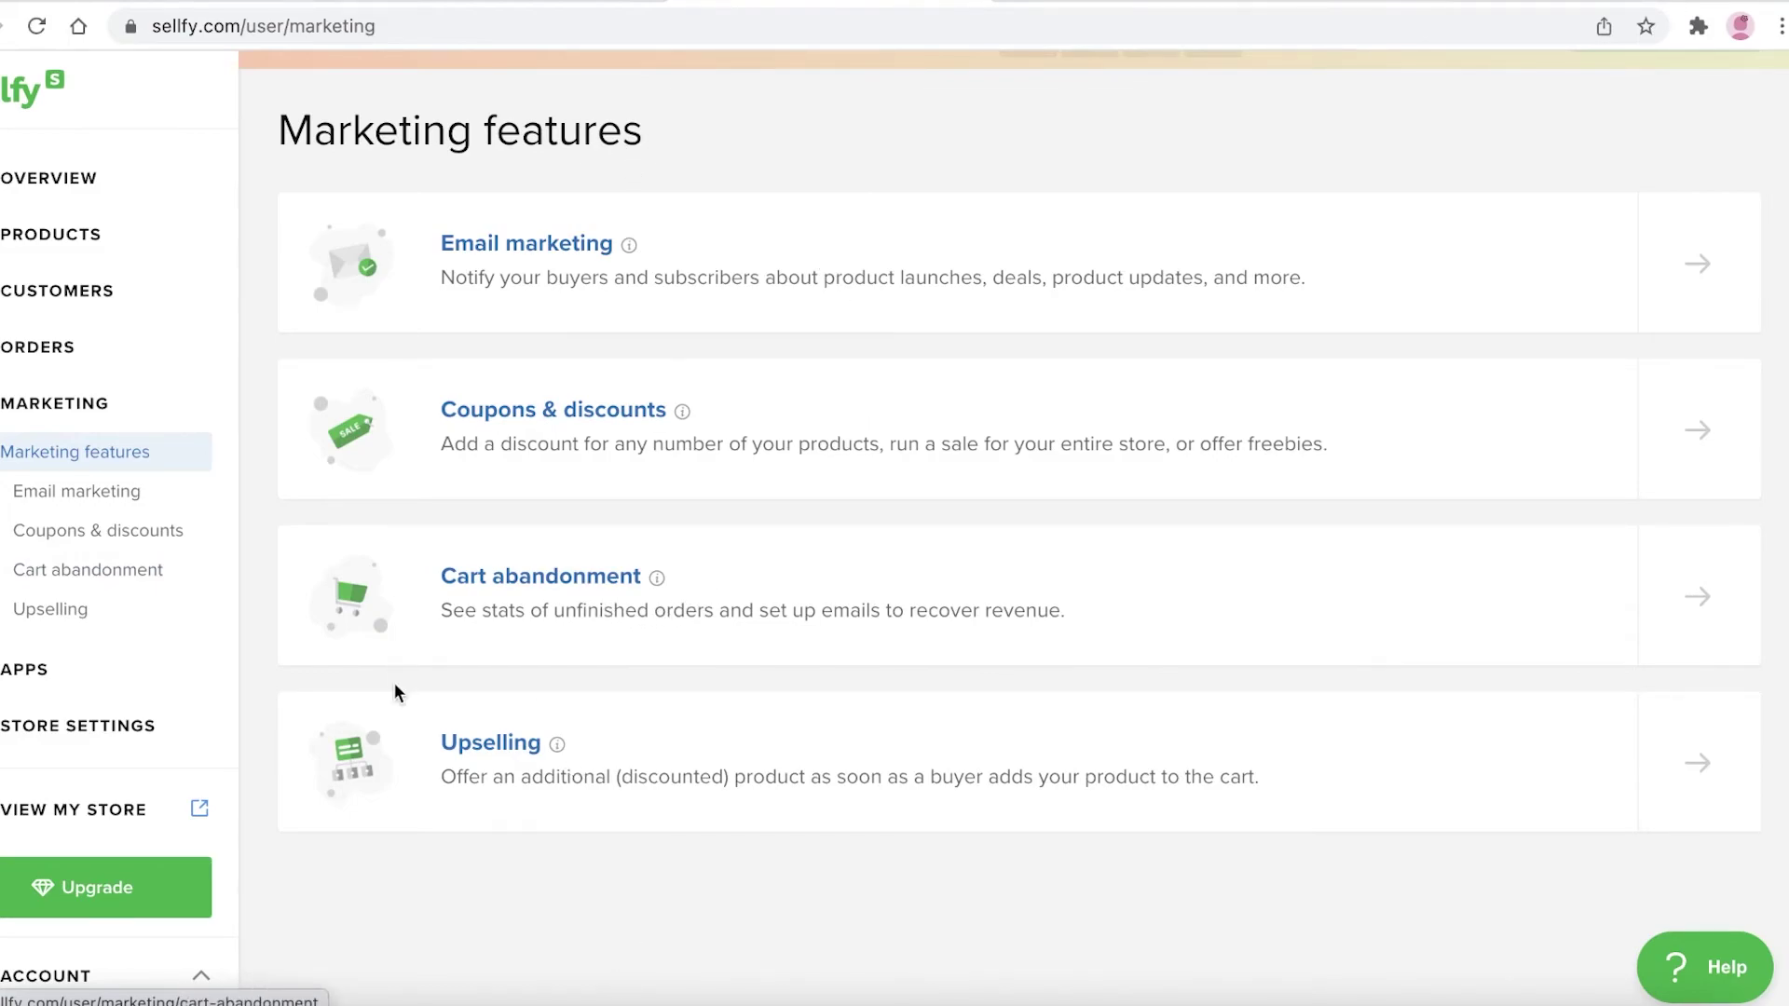
# Scroll through the Marketing features page
pyautogui.scroll(1, 401, 694)
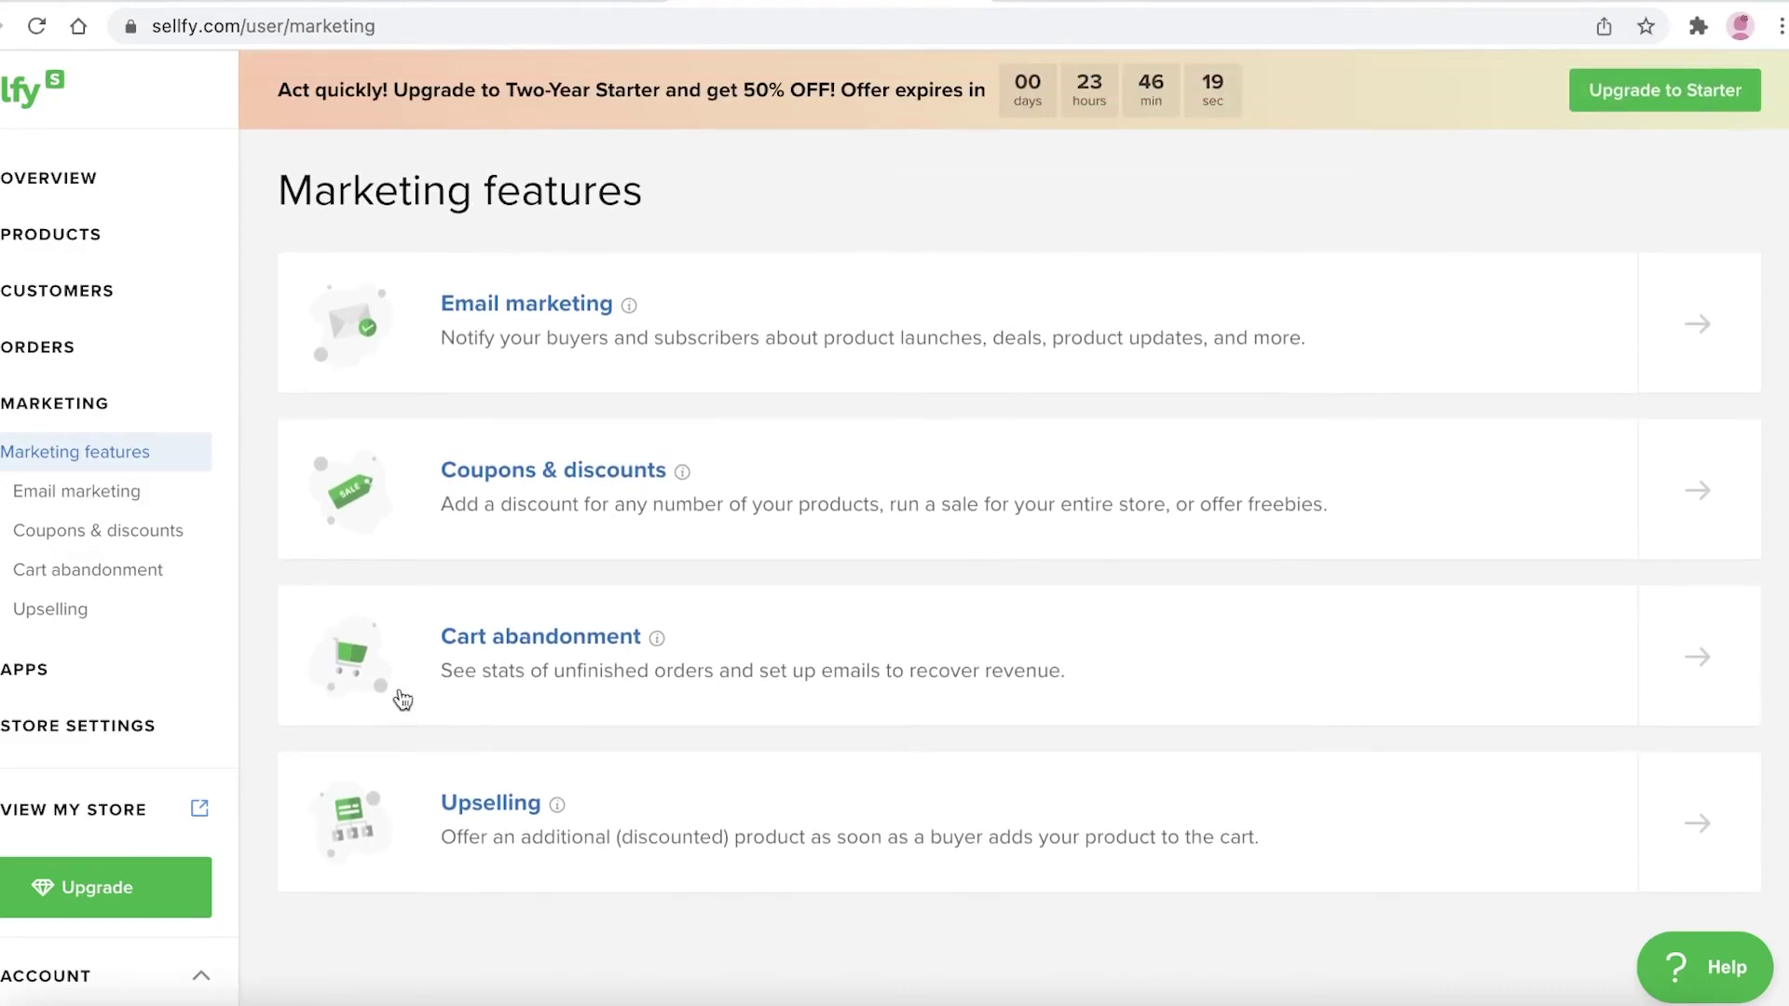
pyautogui.scroll(-2, 401, 694)
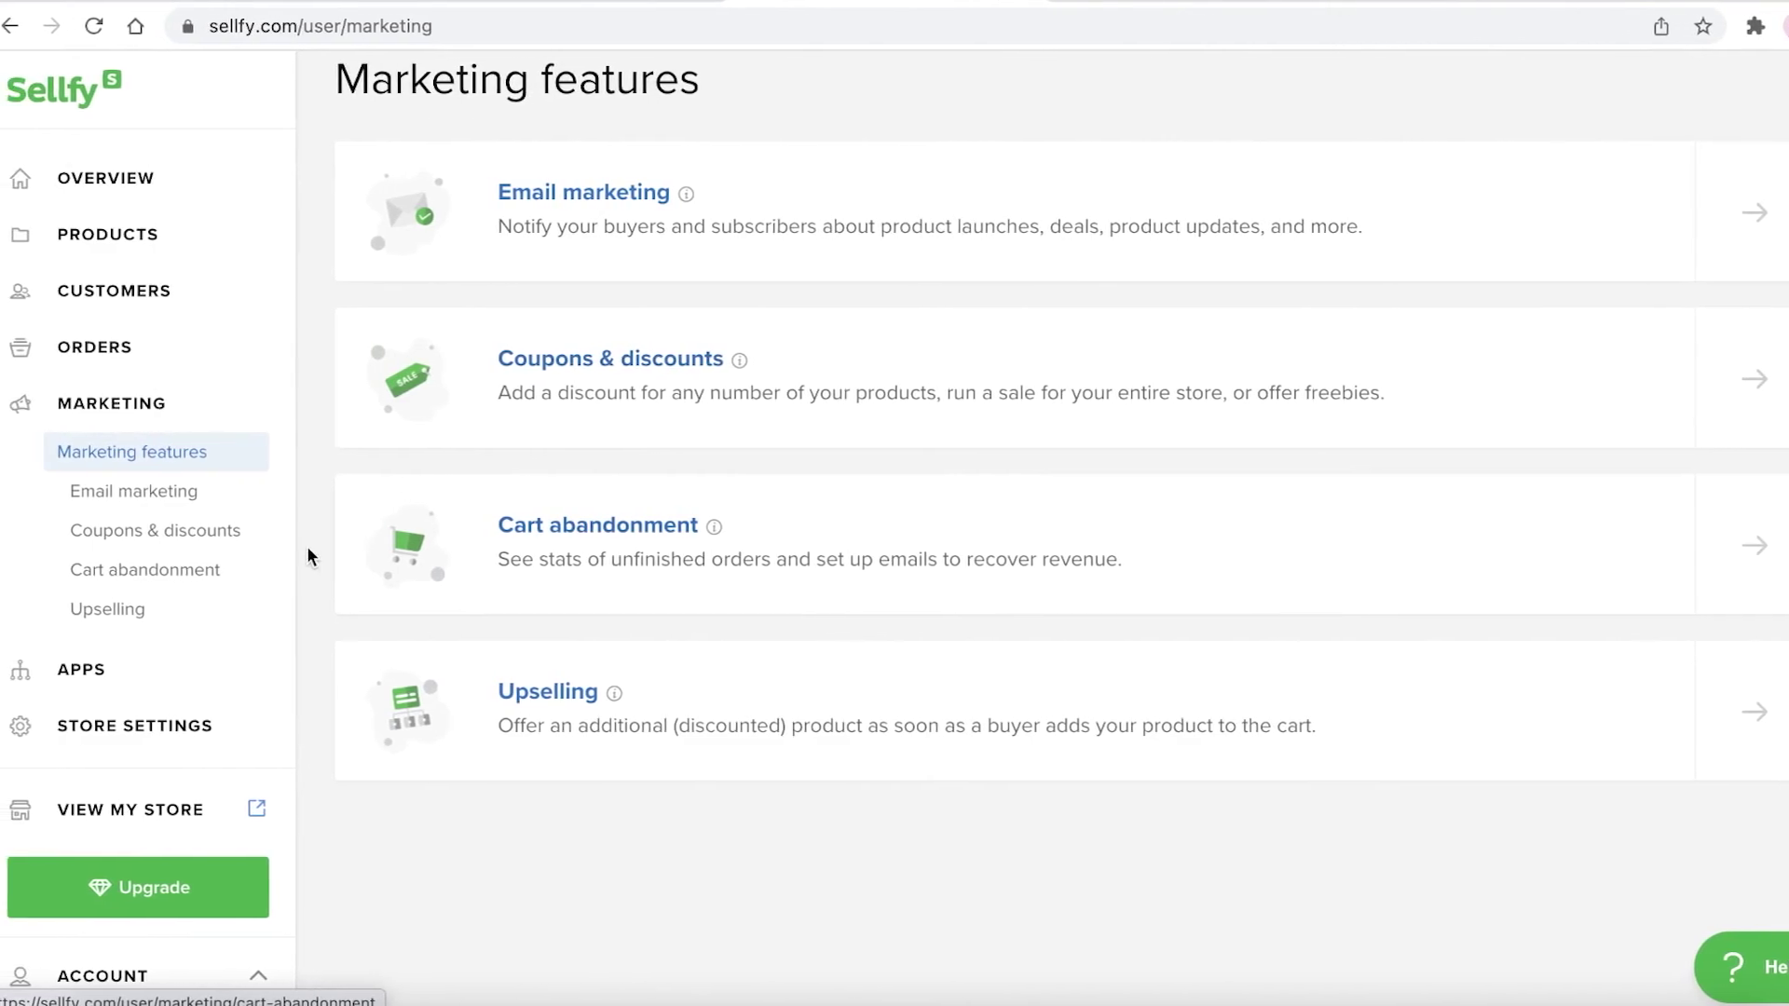
pyautogui.scroll(-2, 111, 707)
pyautogui.click(73, 562)
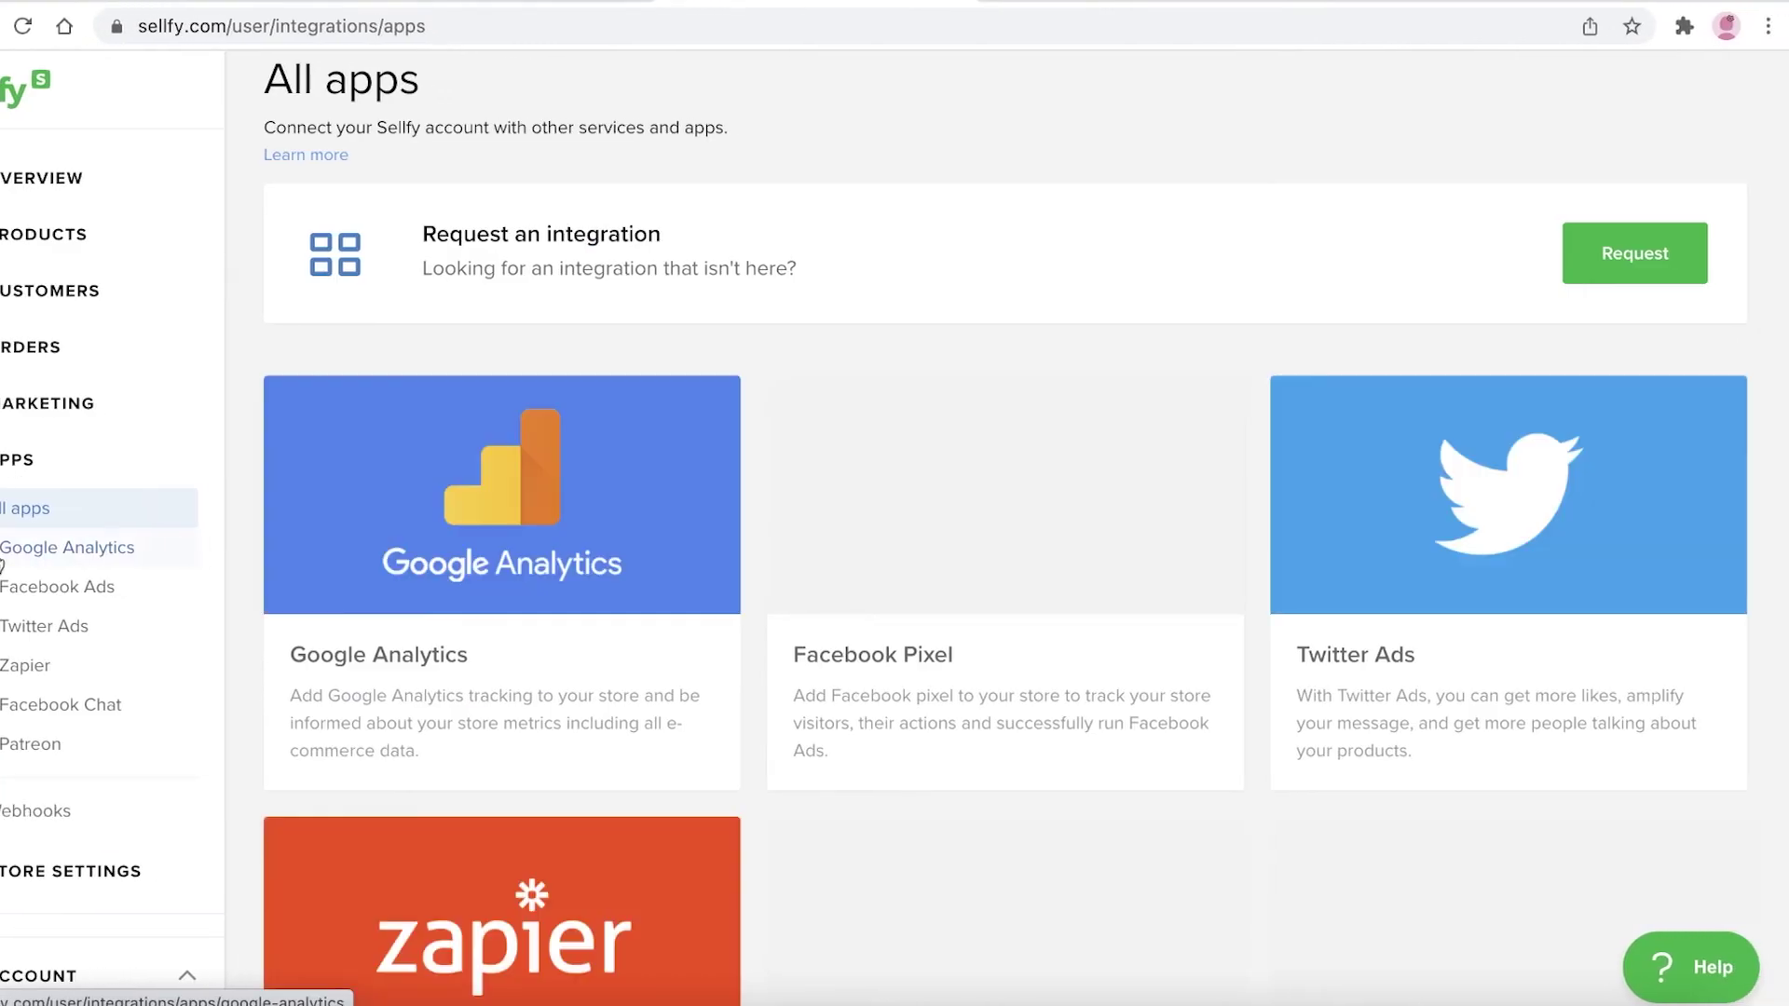
pyautogui.scroll(-4, 447, 970)
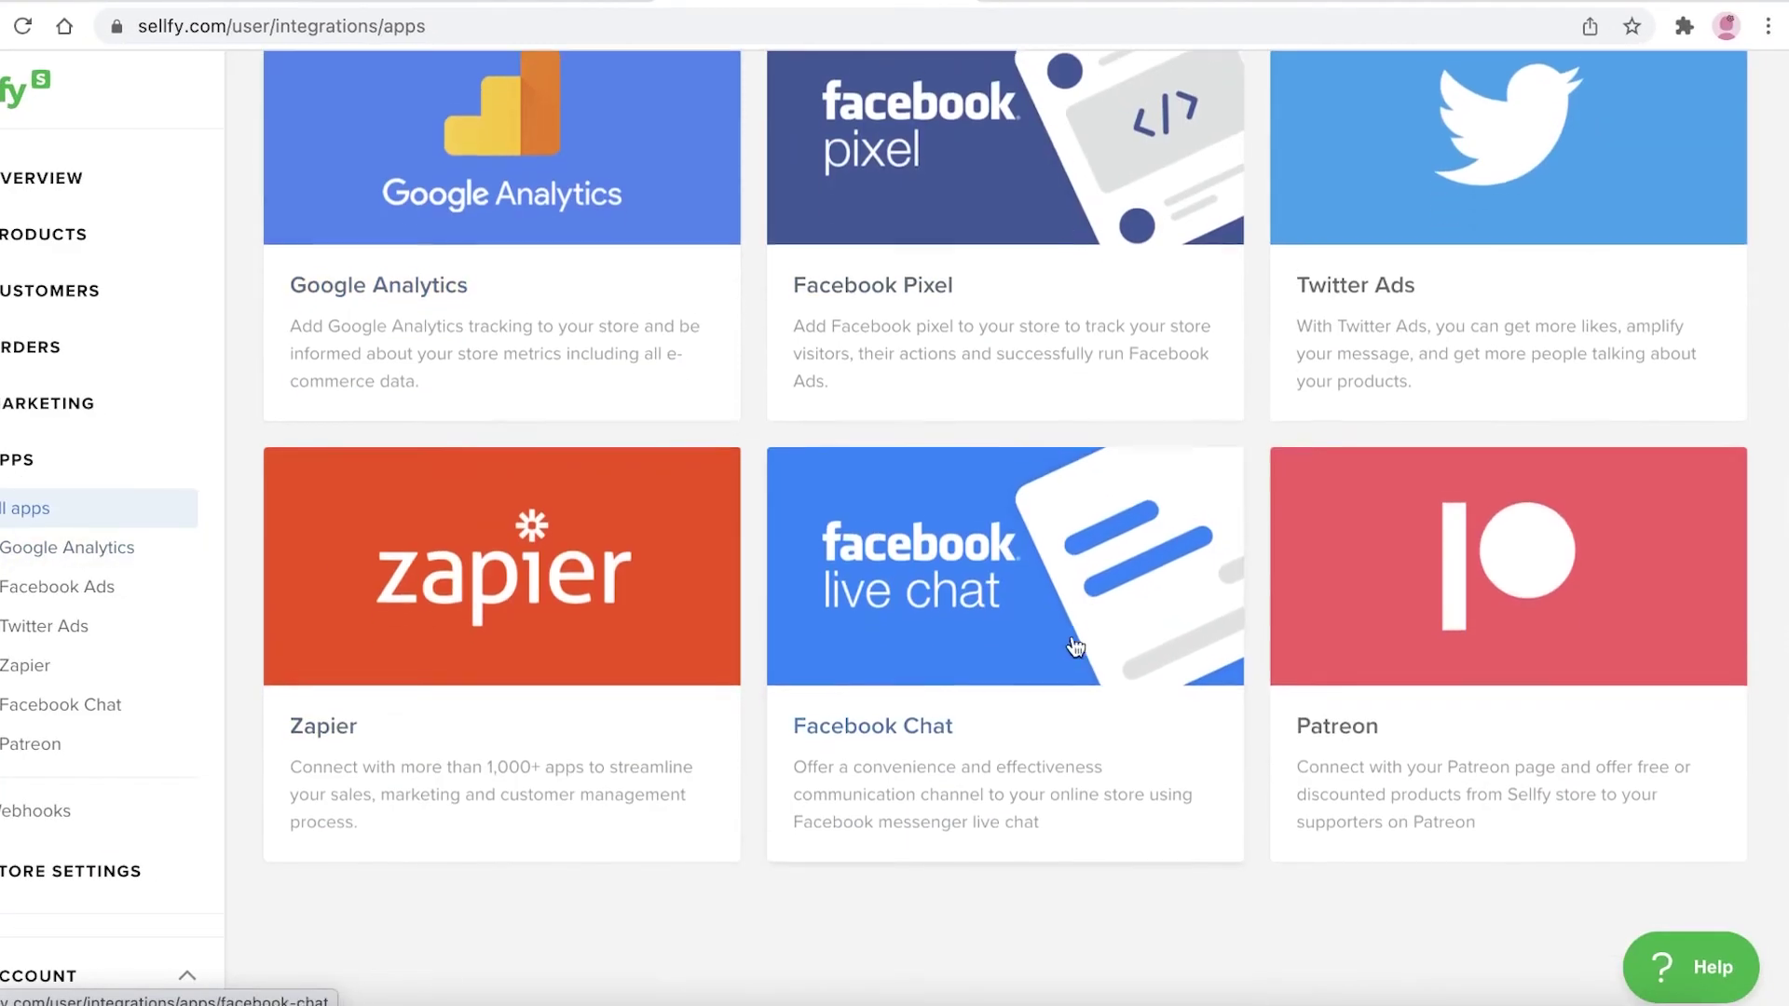
pyautogui.scroll(5, 1076, 646)
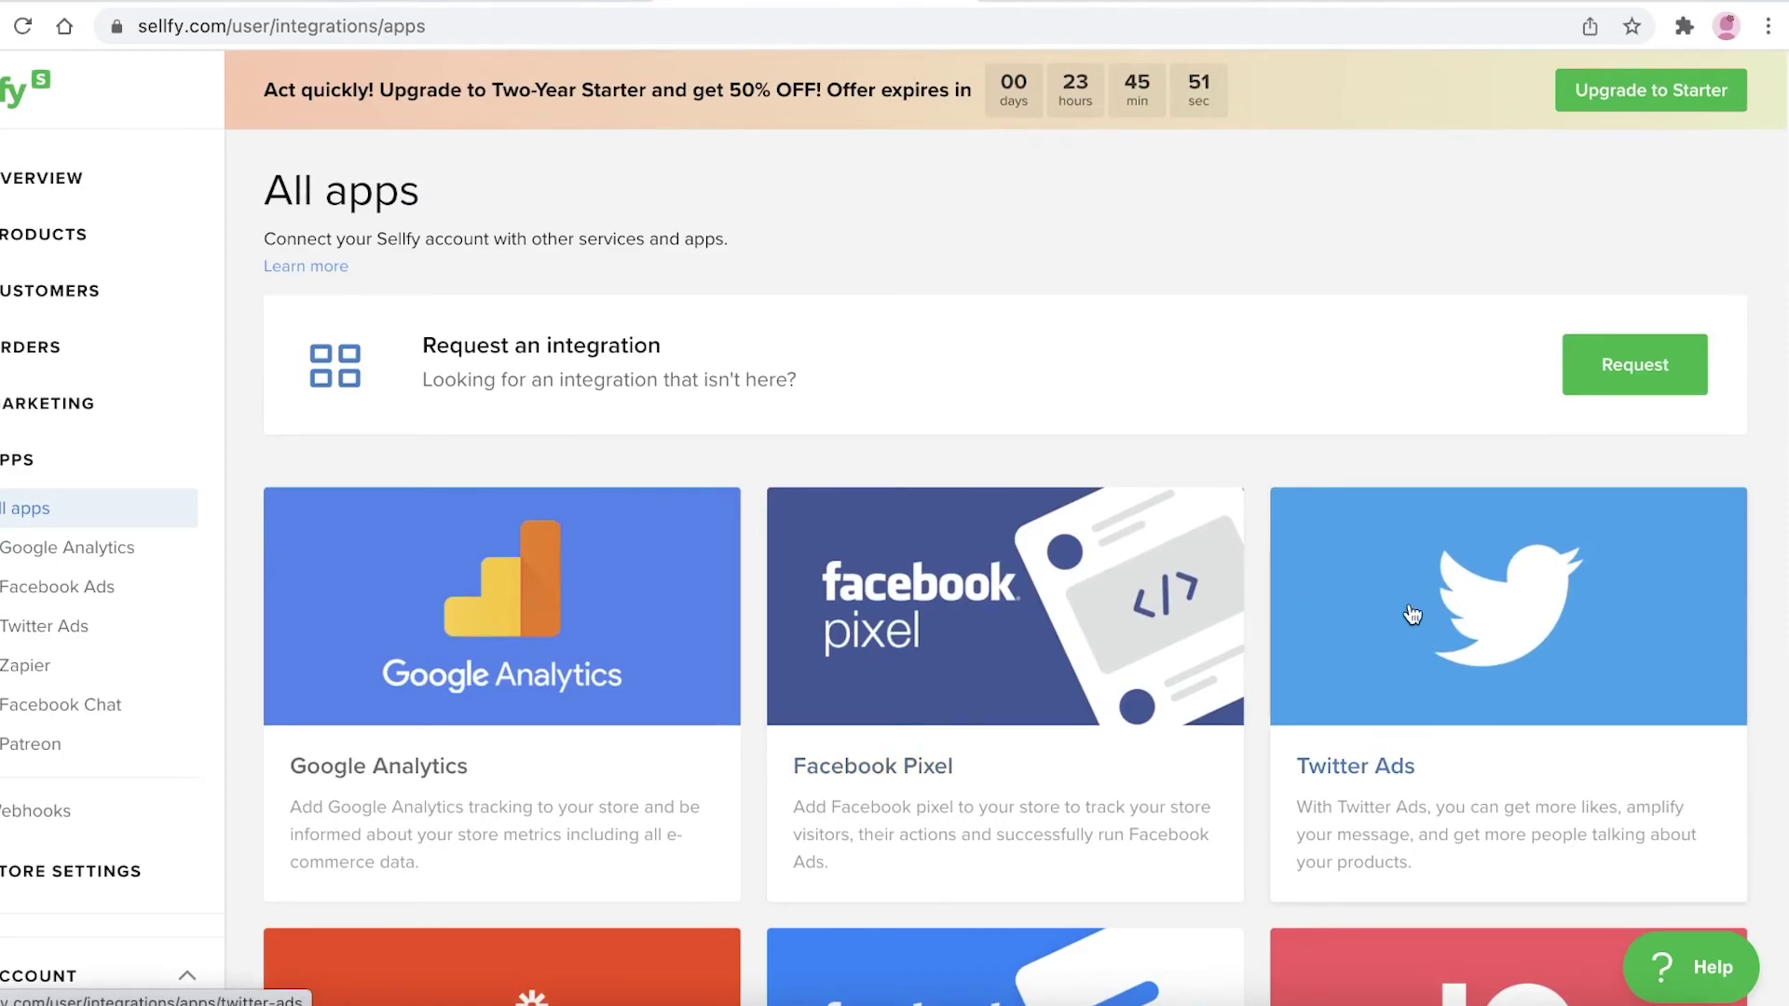
pyautogui.scroll(-5, 1413, 613)
pyautogui.scroll(3, 1351, 611)
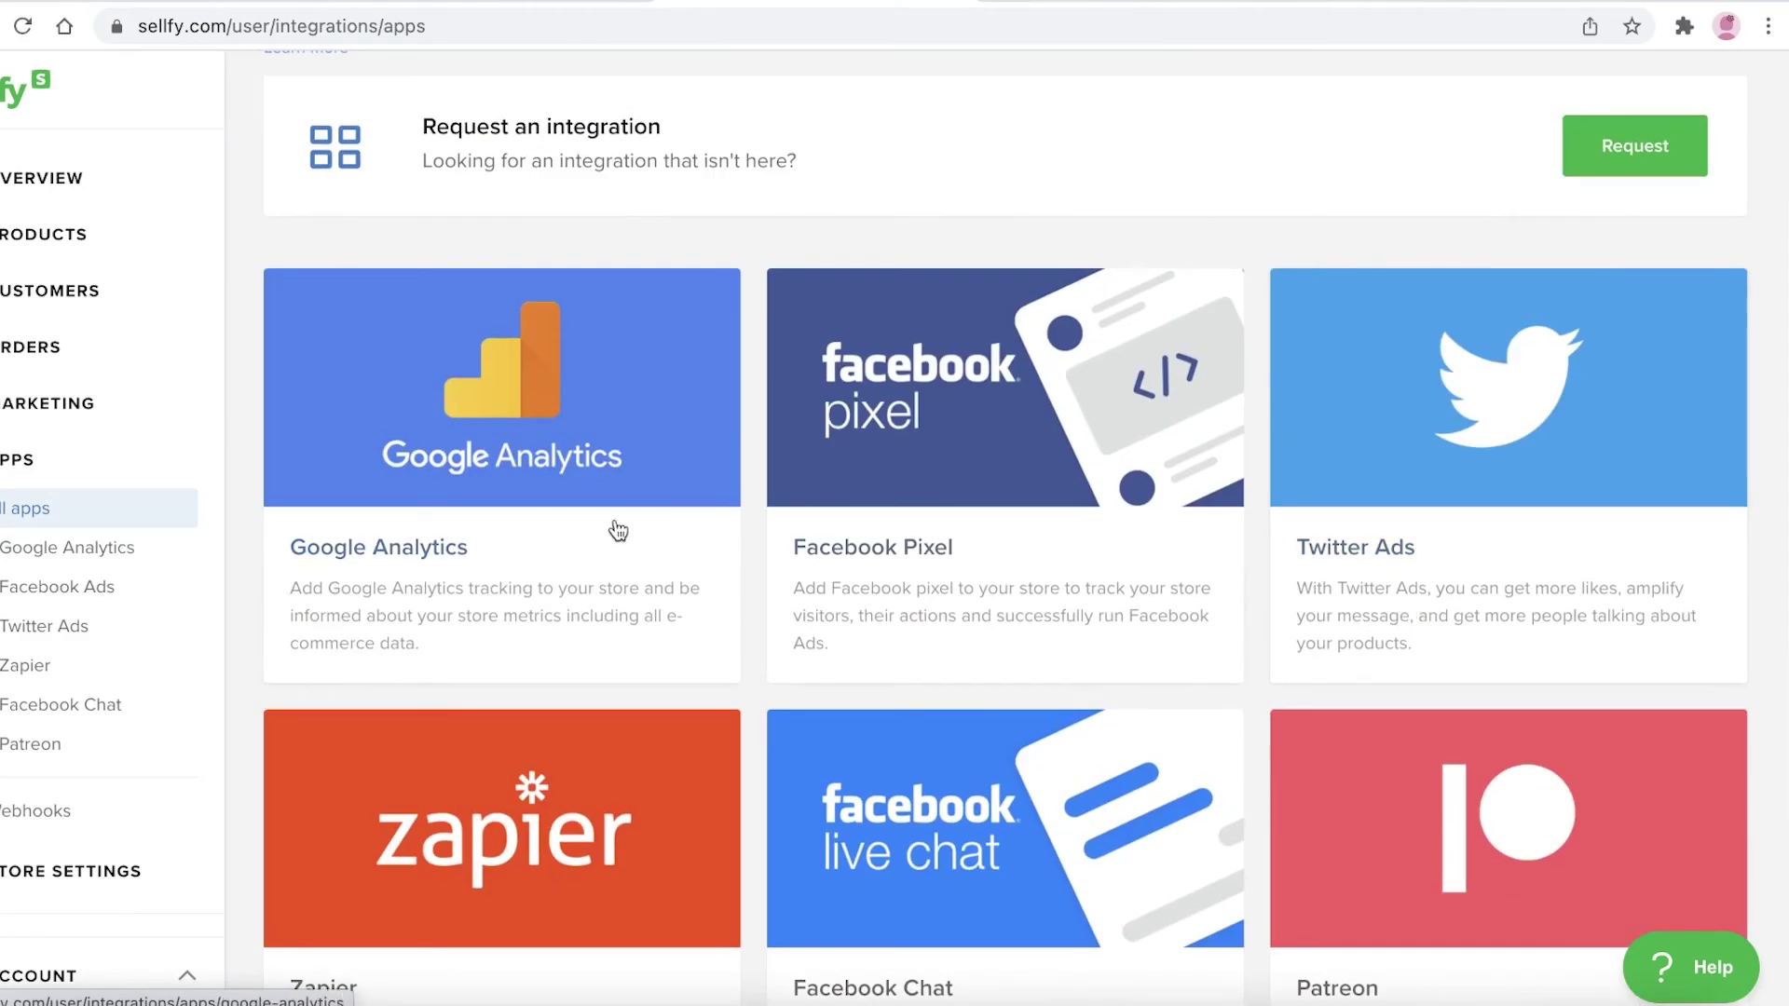
pyautogui.scroll(-2, 1030, 496)
pyautogui.scroll(3, 1378, 571)
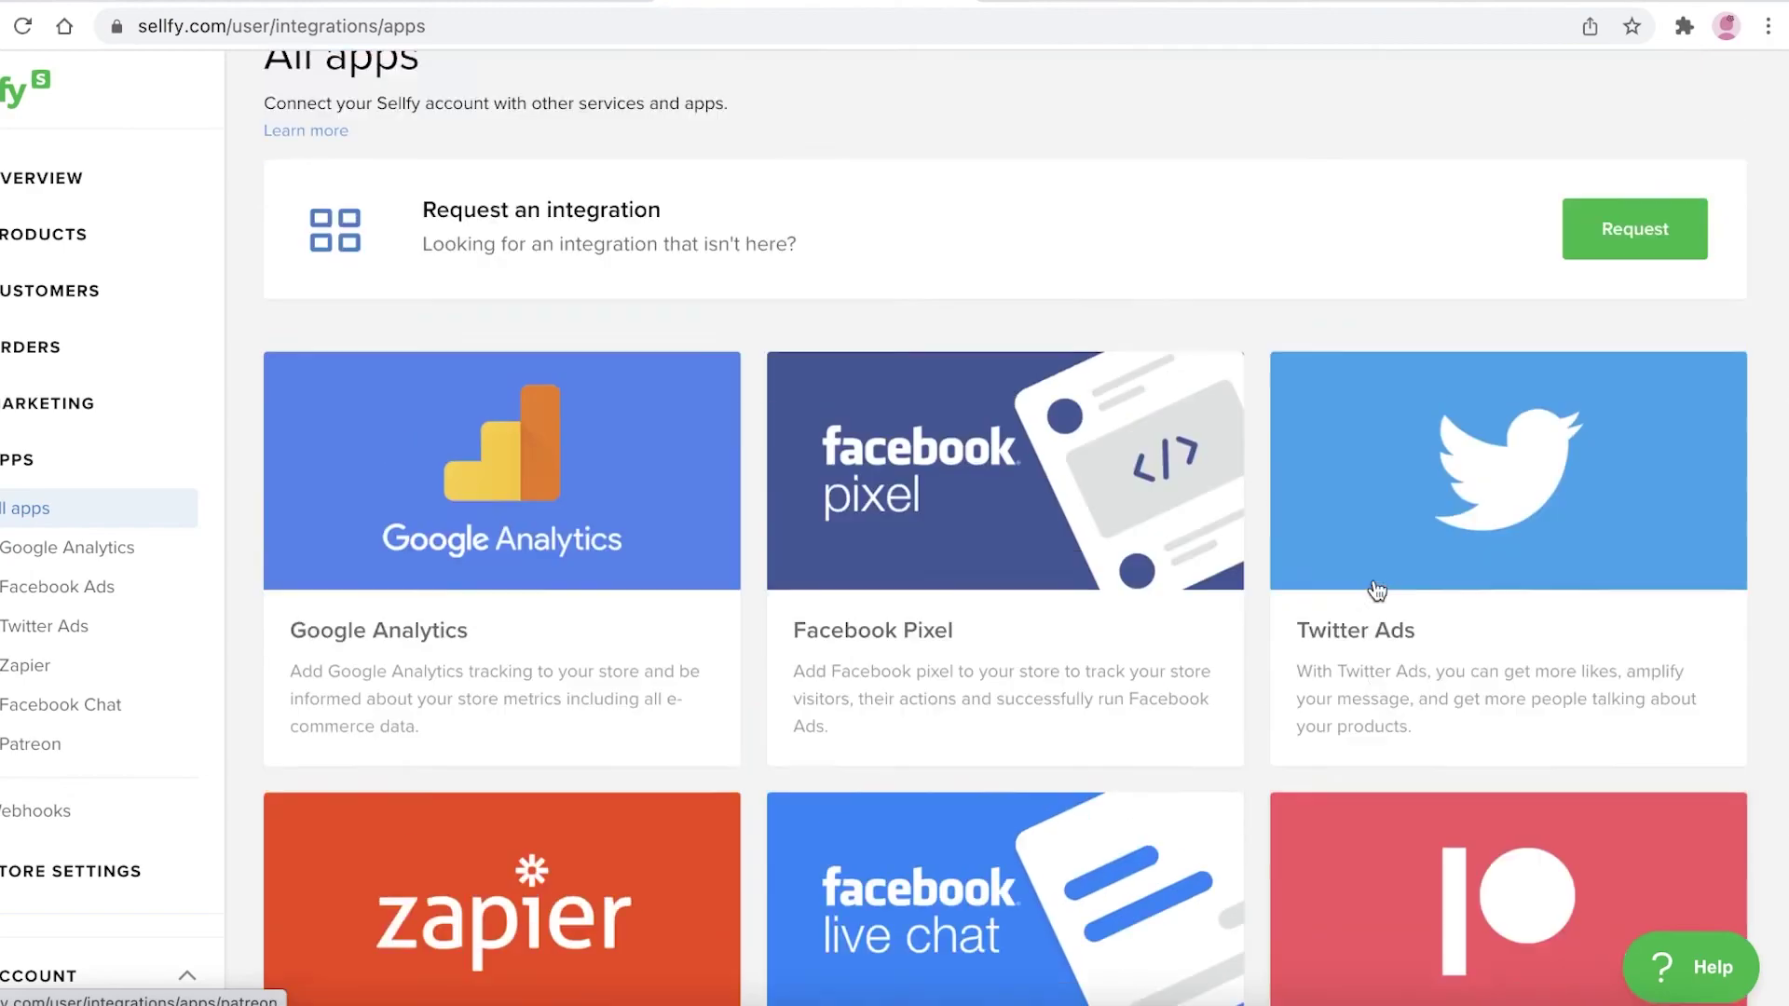
pyautogui.scroll(-4, 1362, 566)
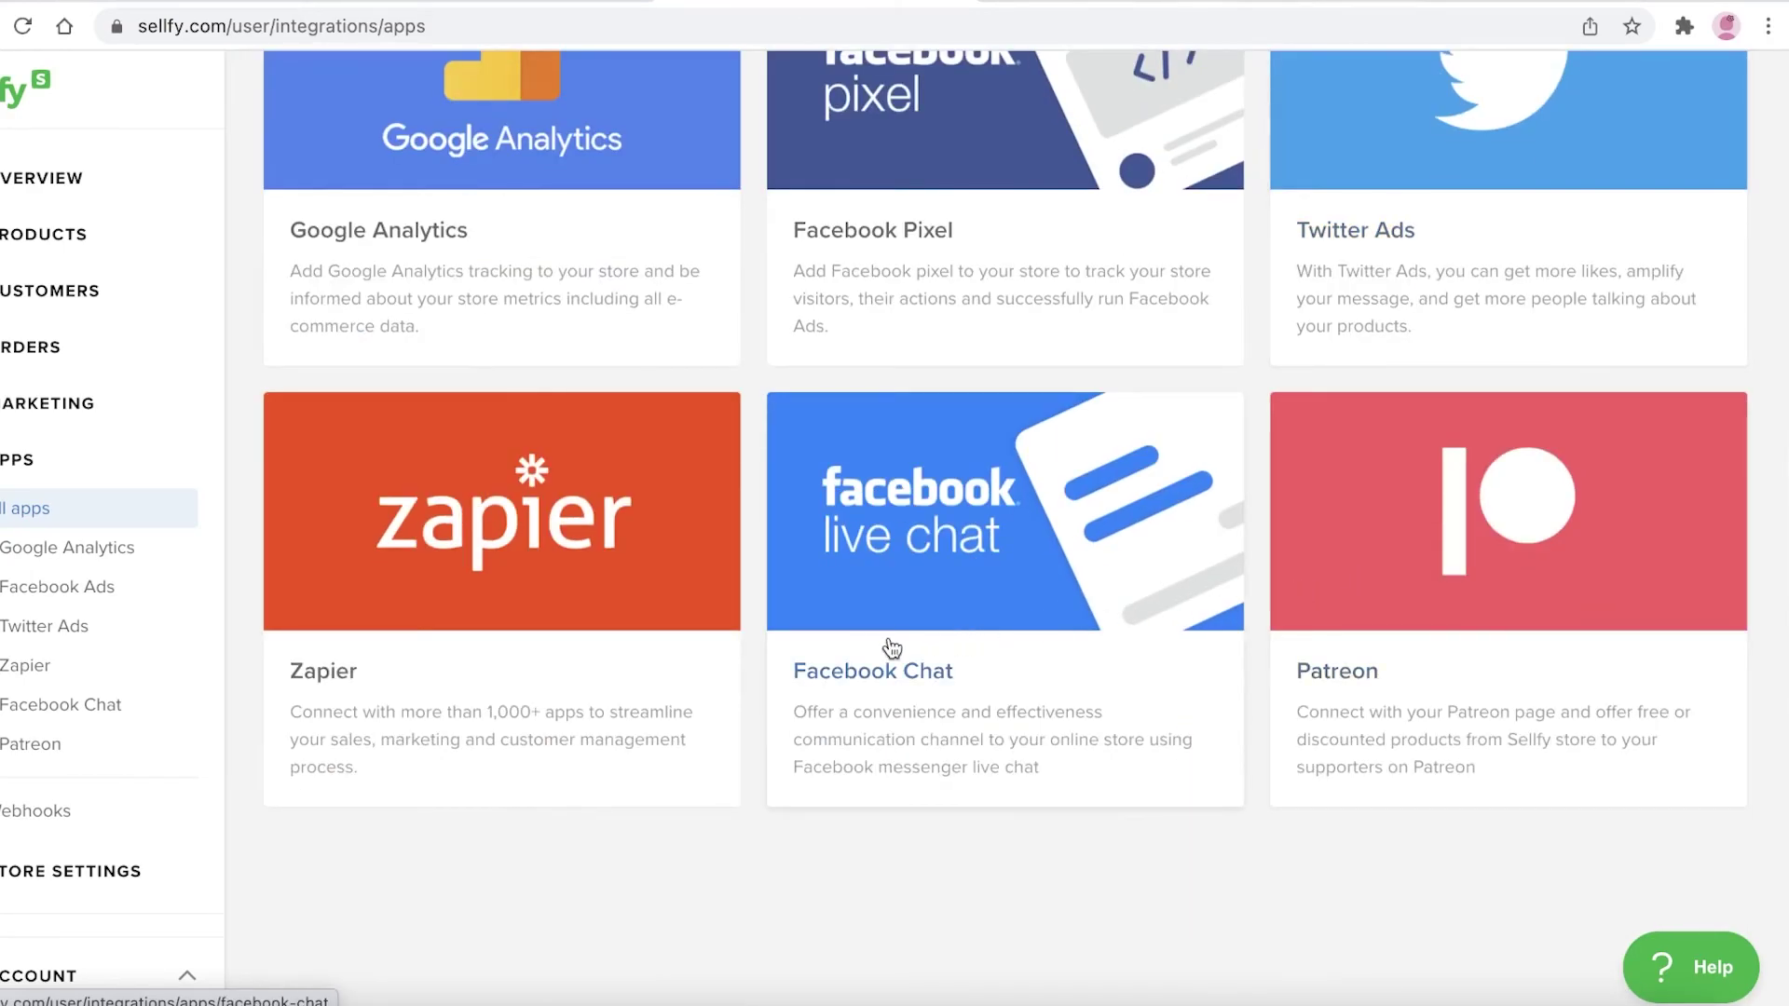
pyautogui.scroll(5, 531, 722)
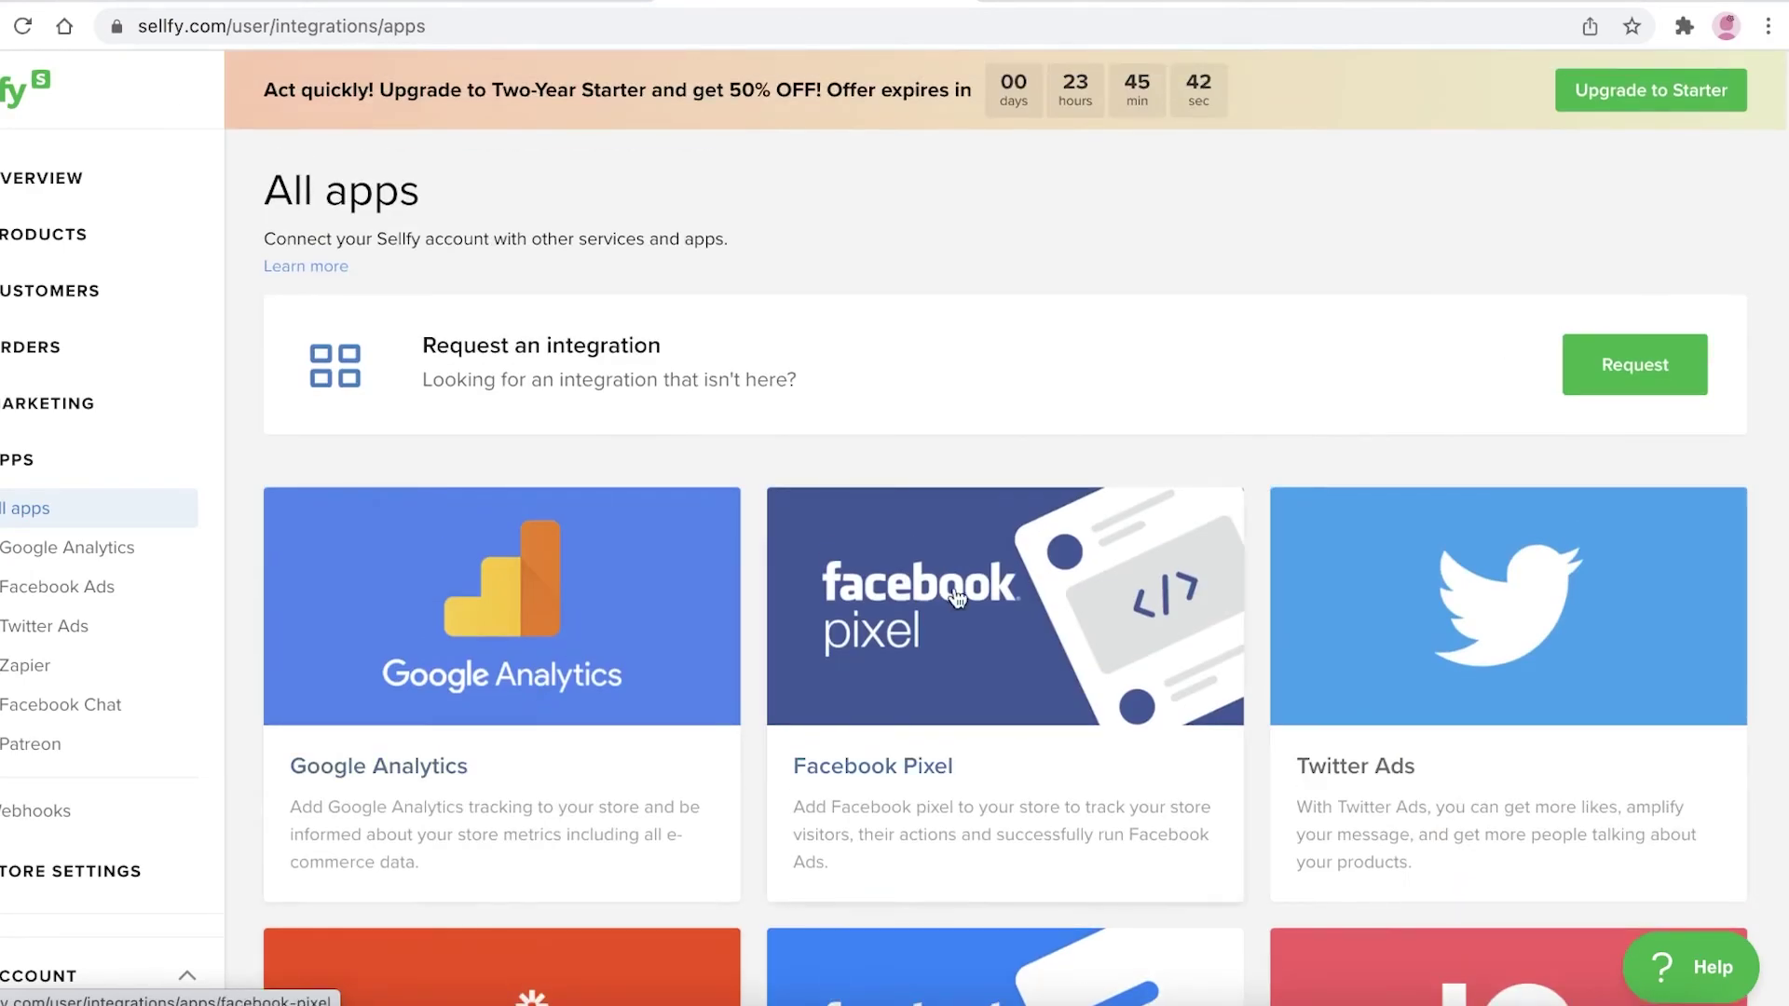
pyautogui.scroll(-5, 864, 711)
pyautogui.scroll(6, 864, 710)
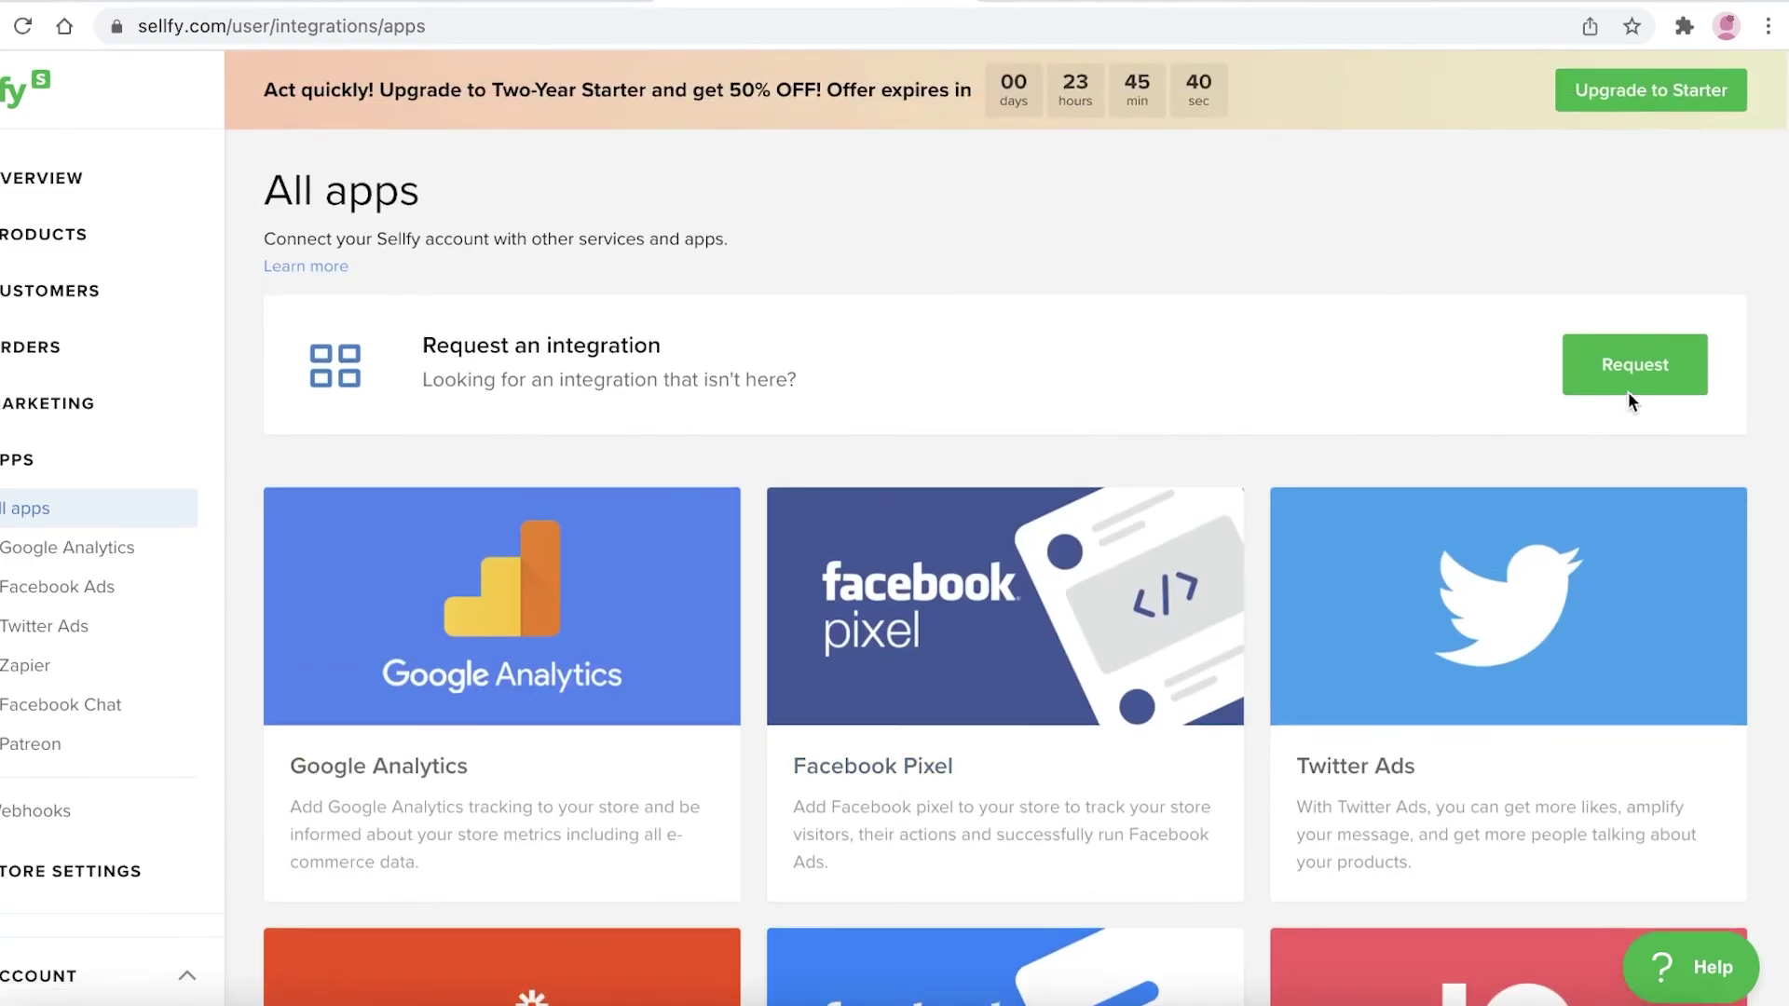
pyautogui.click(1616, 373)
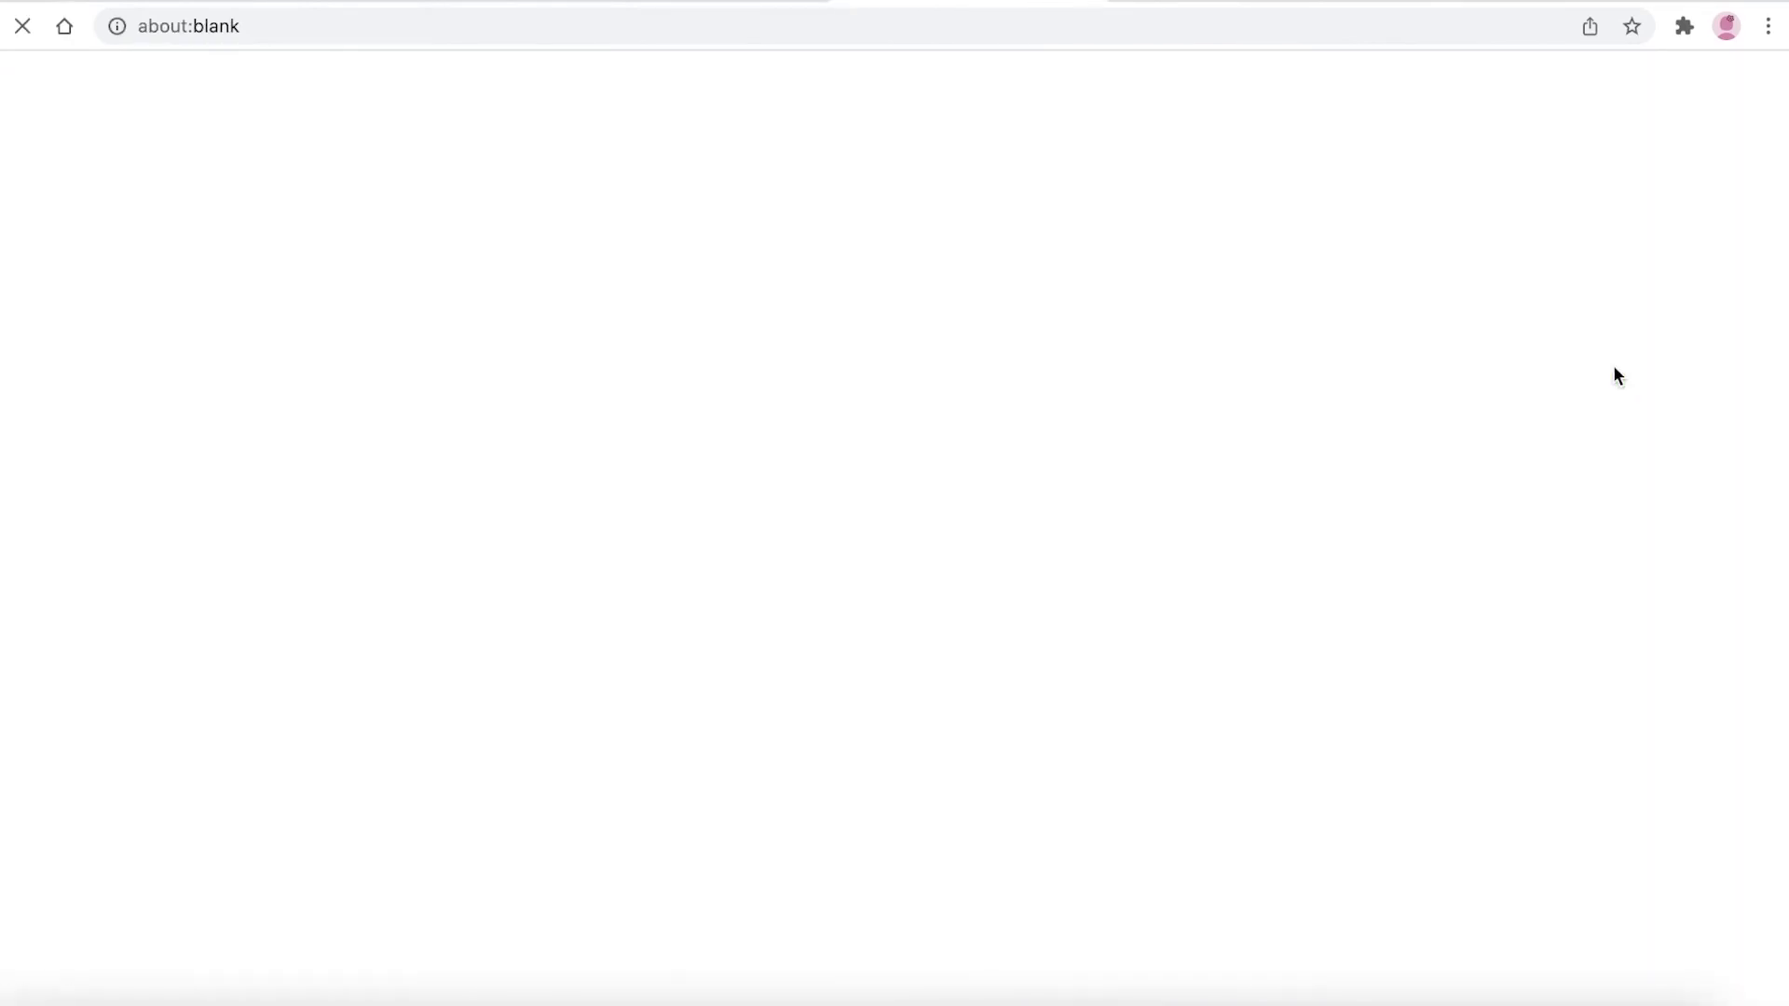
pyautogui.click(729, 0)
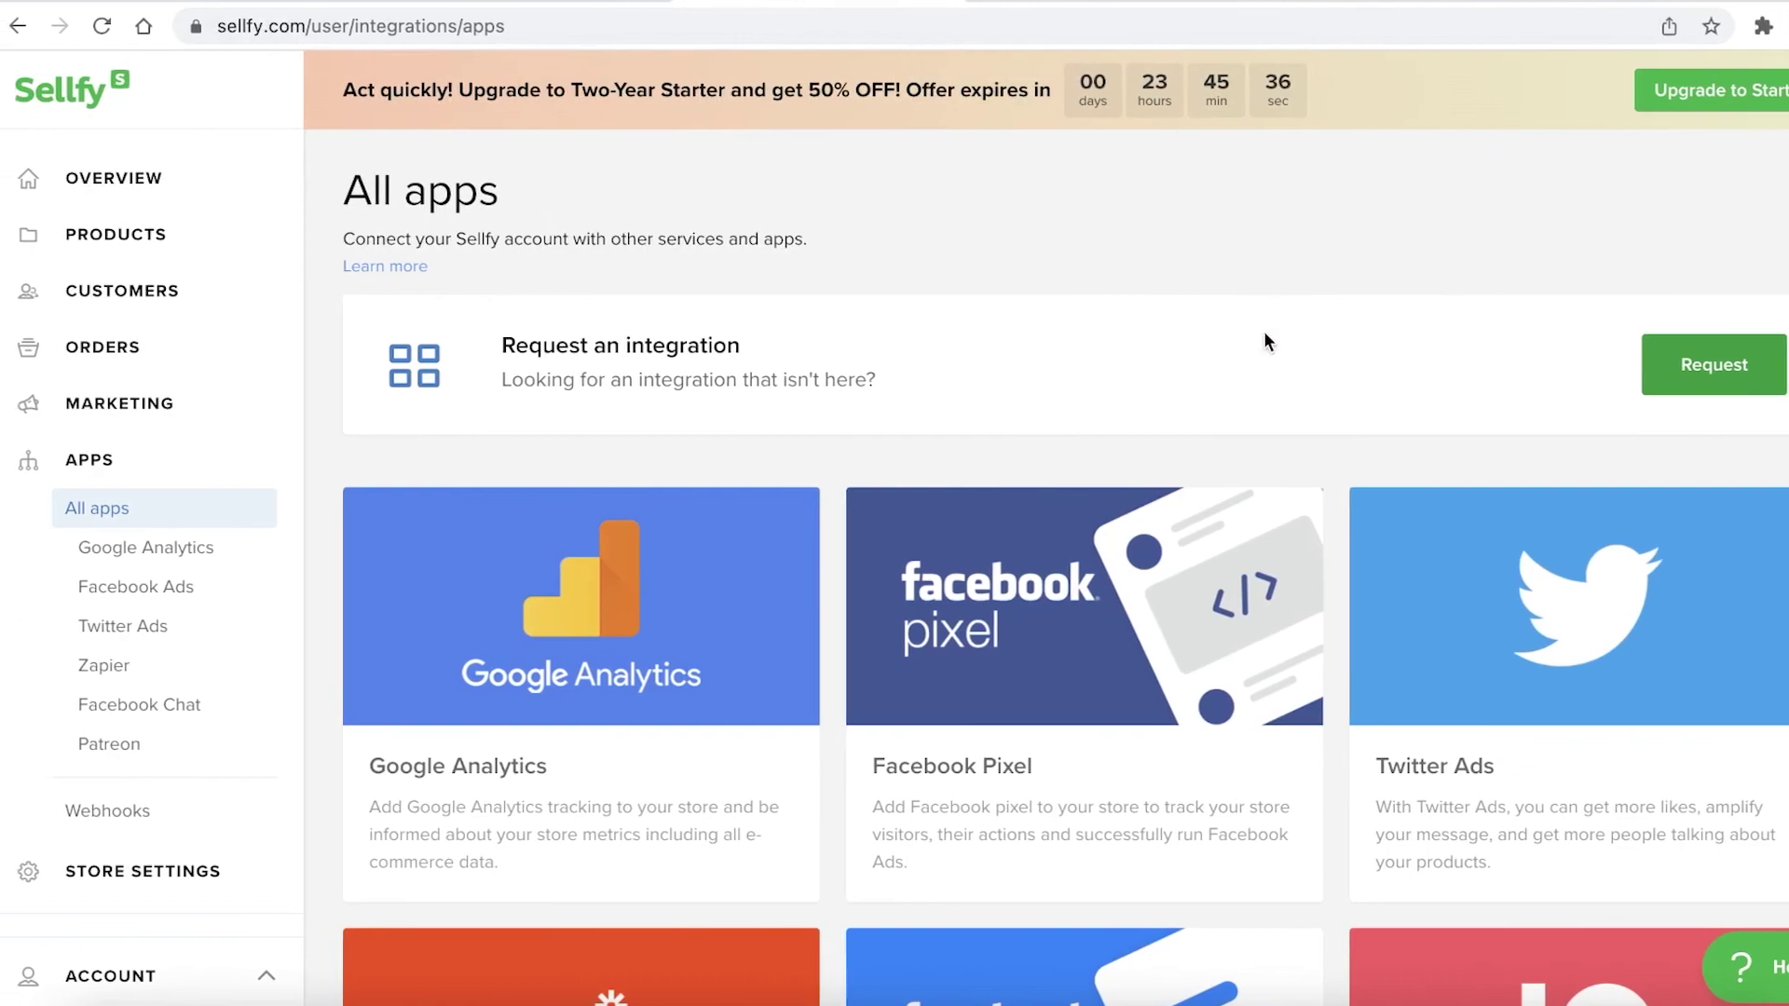
pyautogui.scroll(-2, 708, 531)
pyautogui.scroll(-3, 152, 695)
pyautogui.scroll(-2, 373, 447)
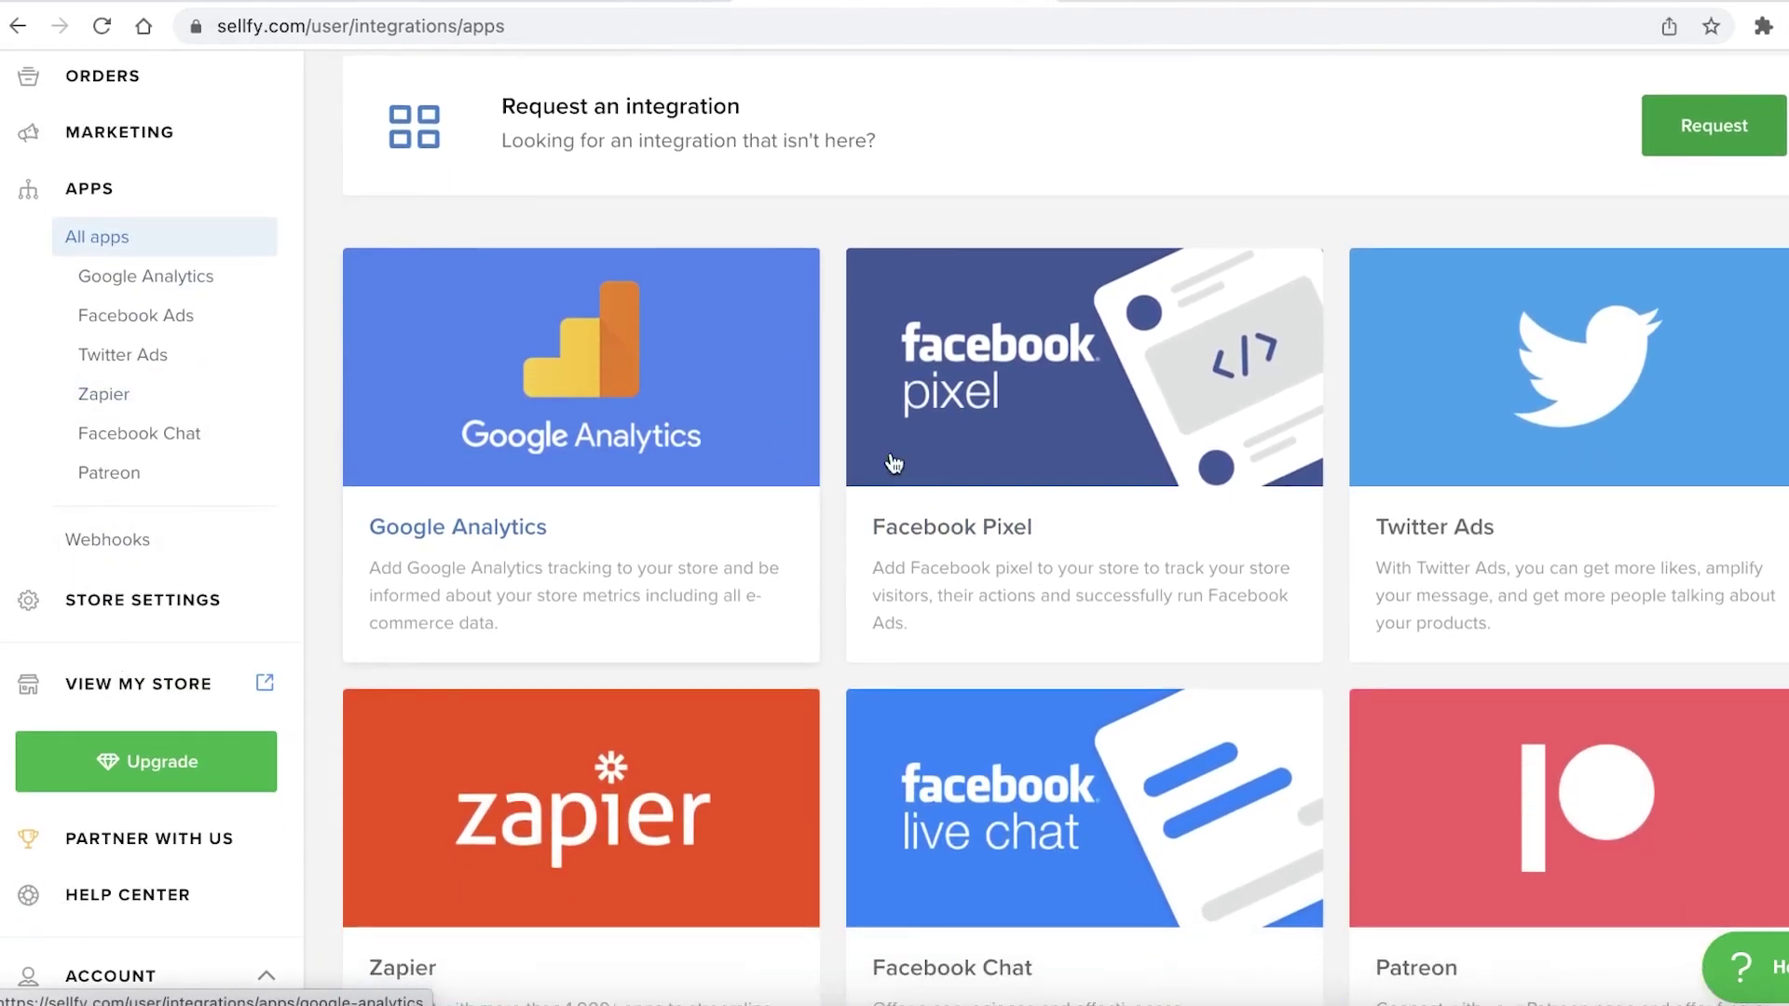
pyautogui.scroll(-2, 1104, 760)
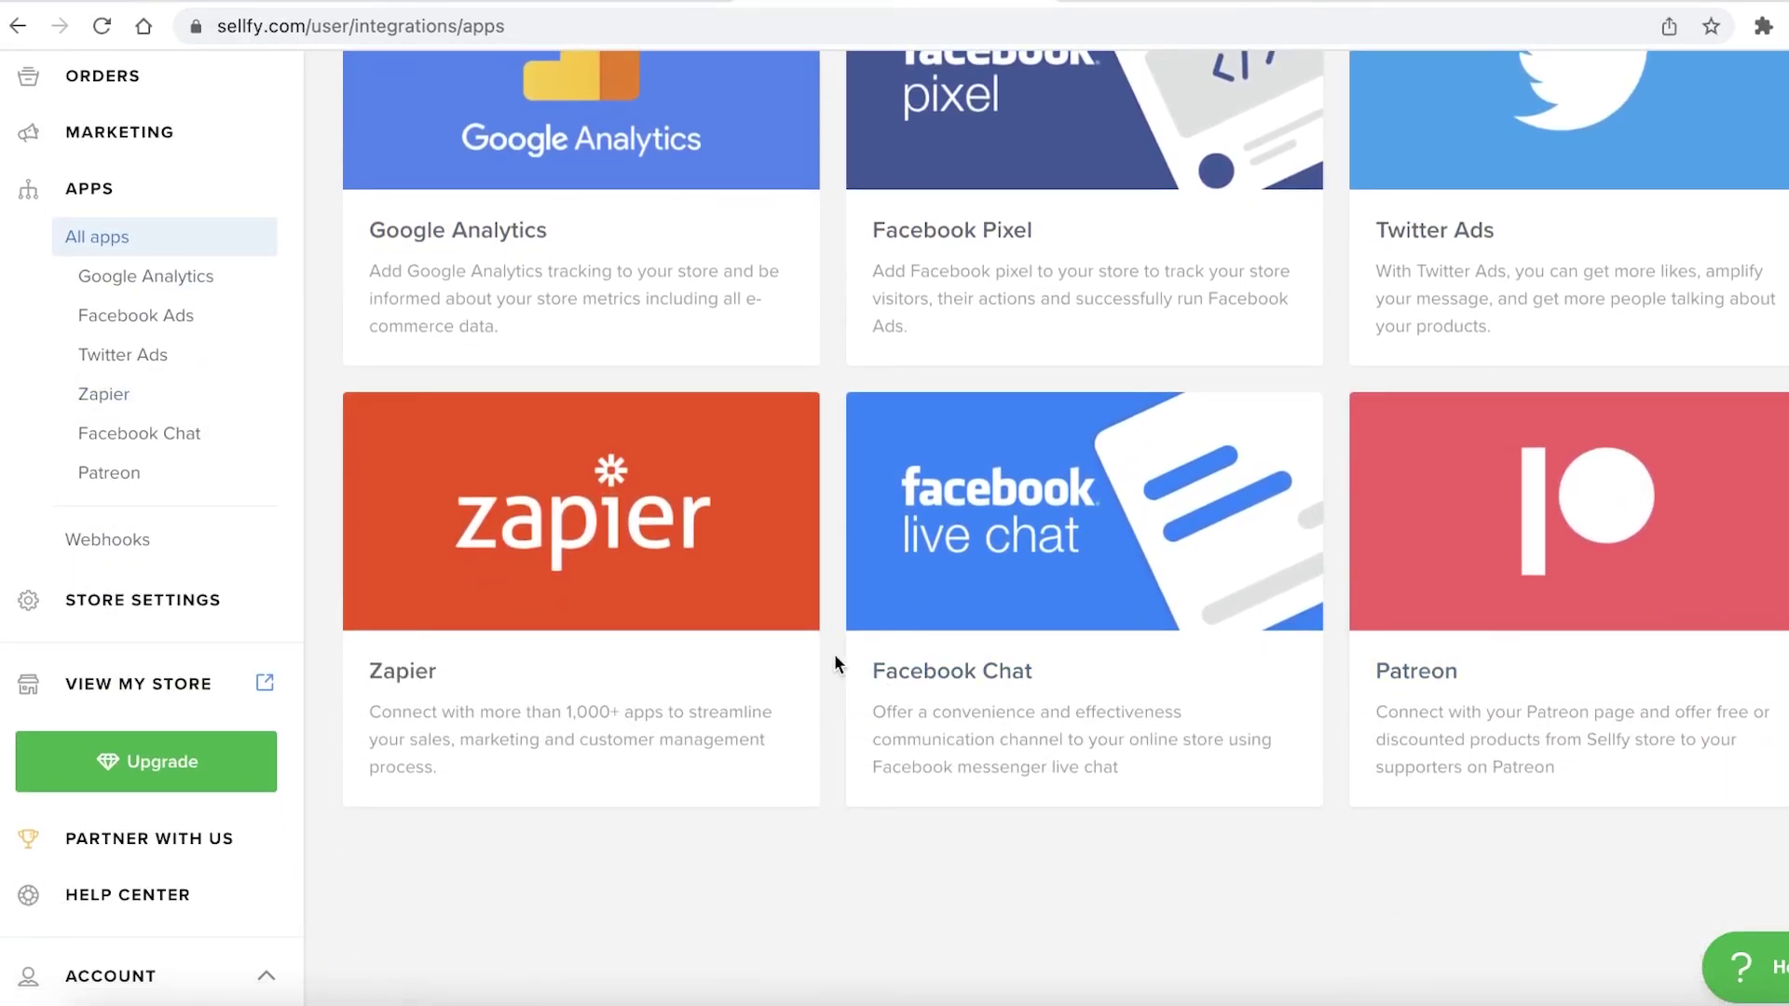
# Look through the Store Settings Customization page, then go back to the Dashboard
pyautogui.click(175, 615)
pyautogui.scroll(-2, 176, 615)
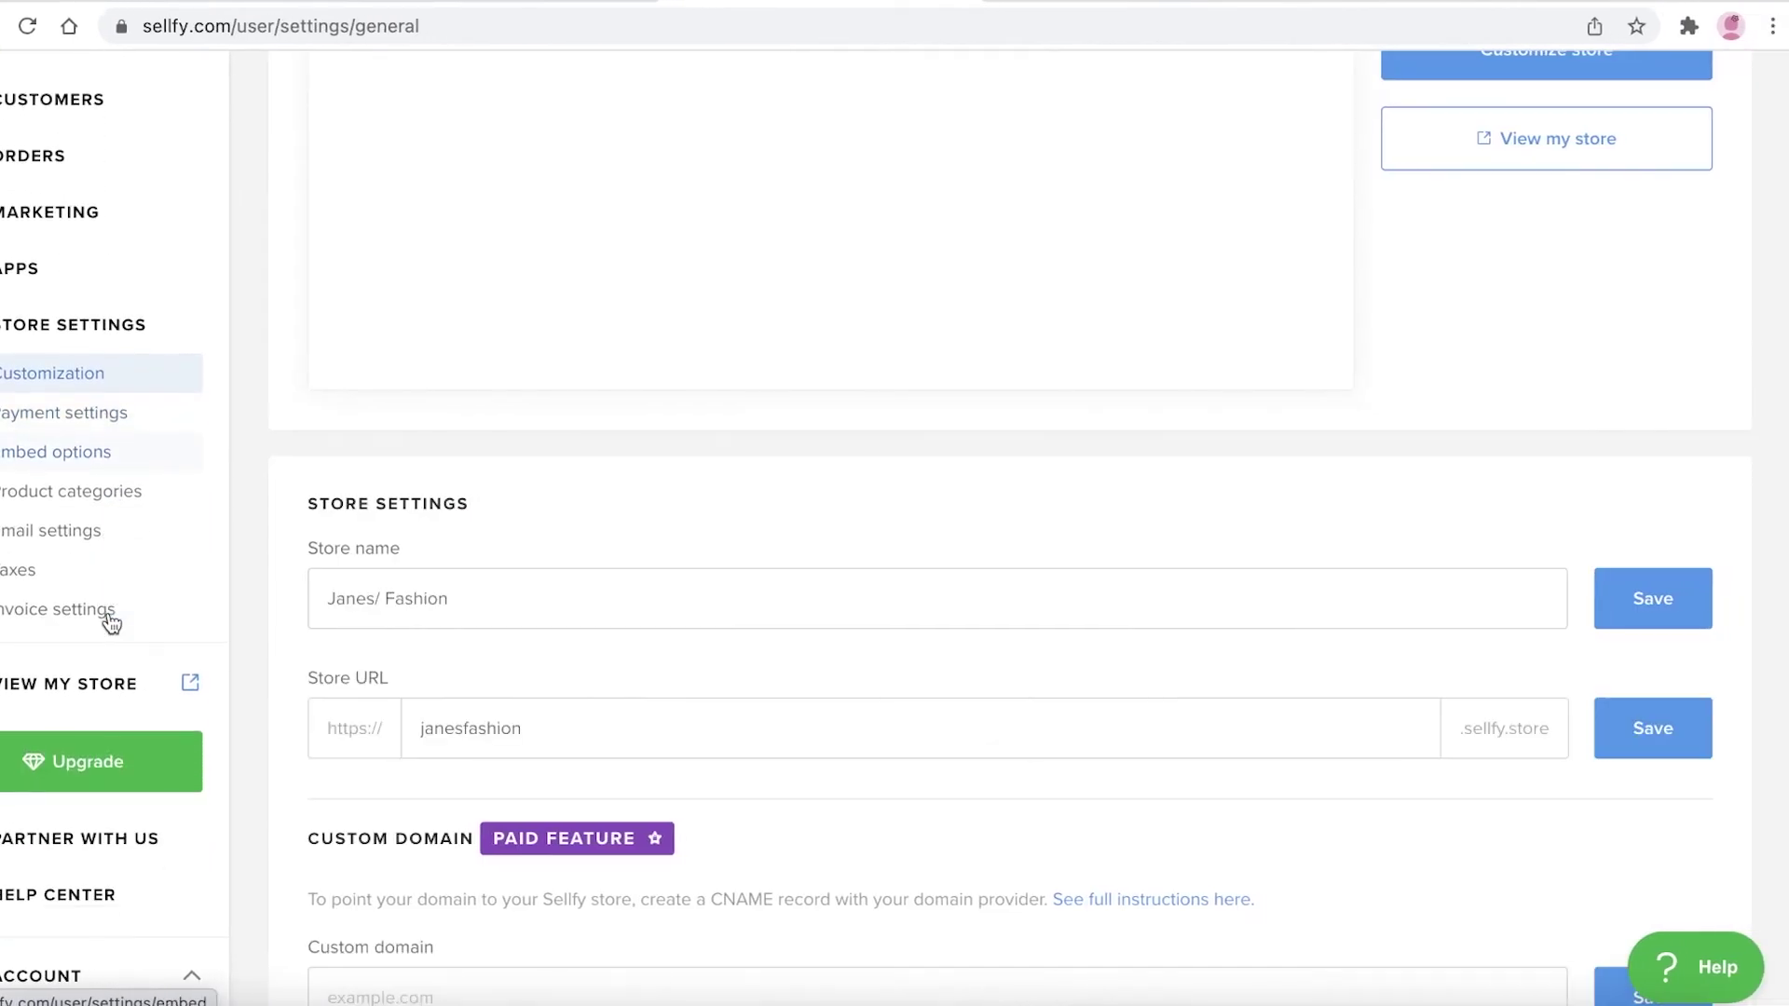
pyautogui.scroll(-1, 507, 528)
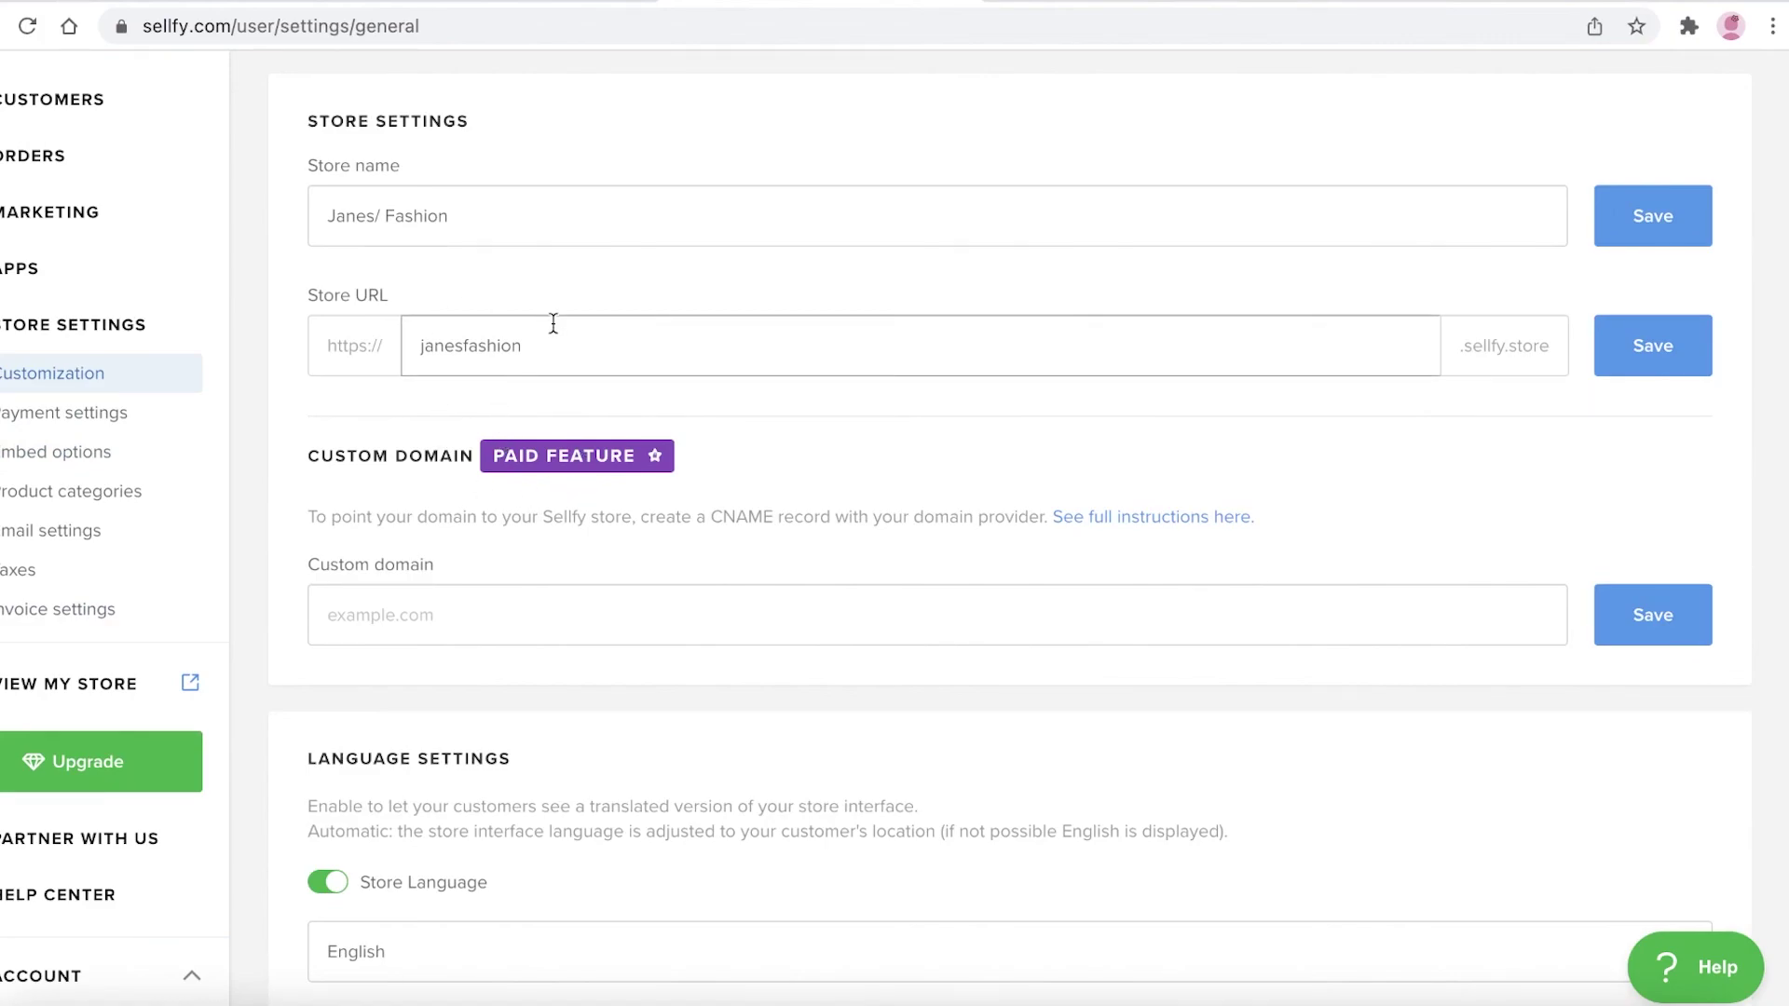
pyautogui.scroll(-3, 557, 373)
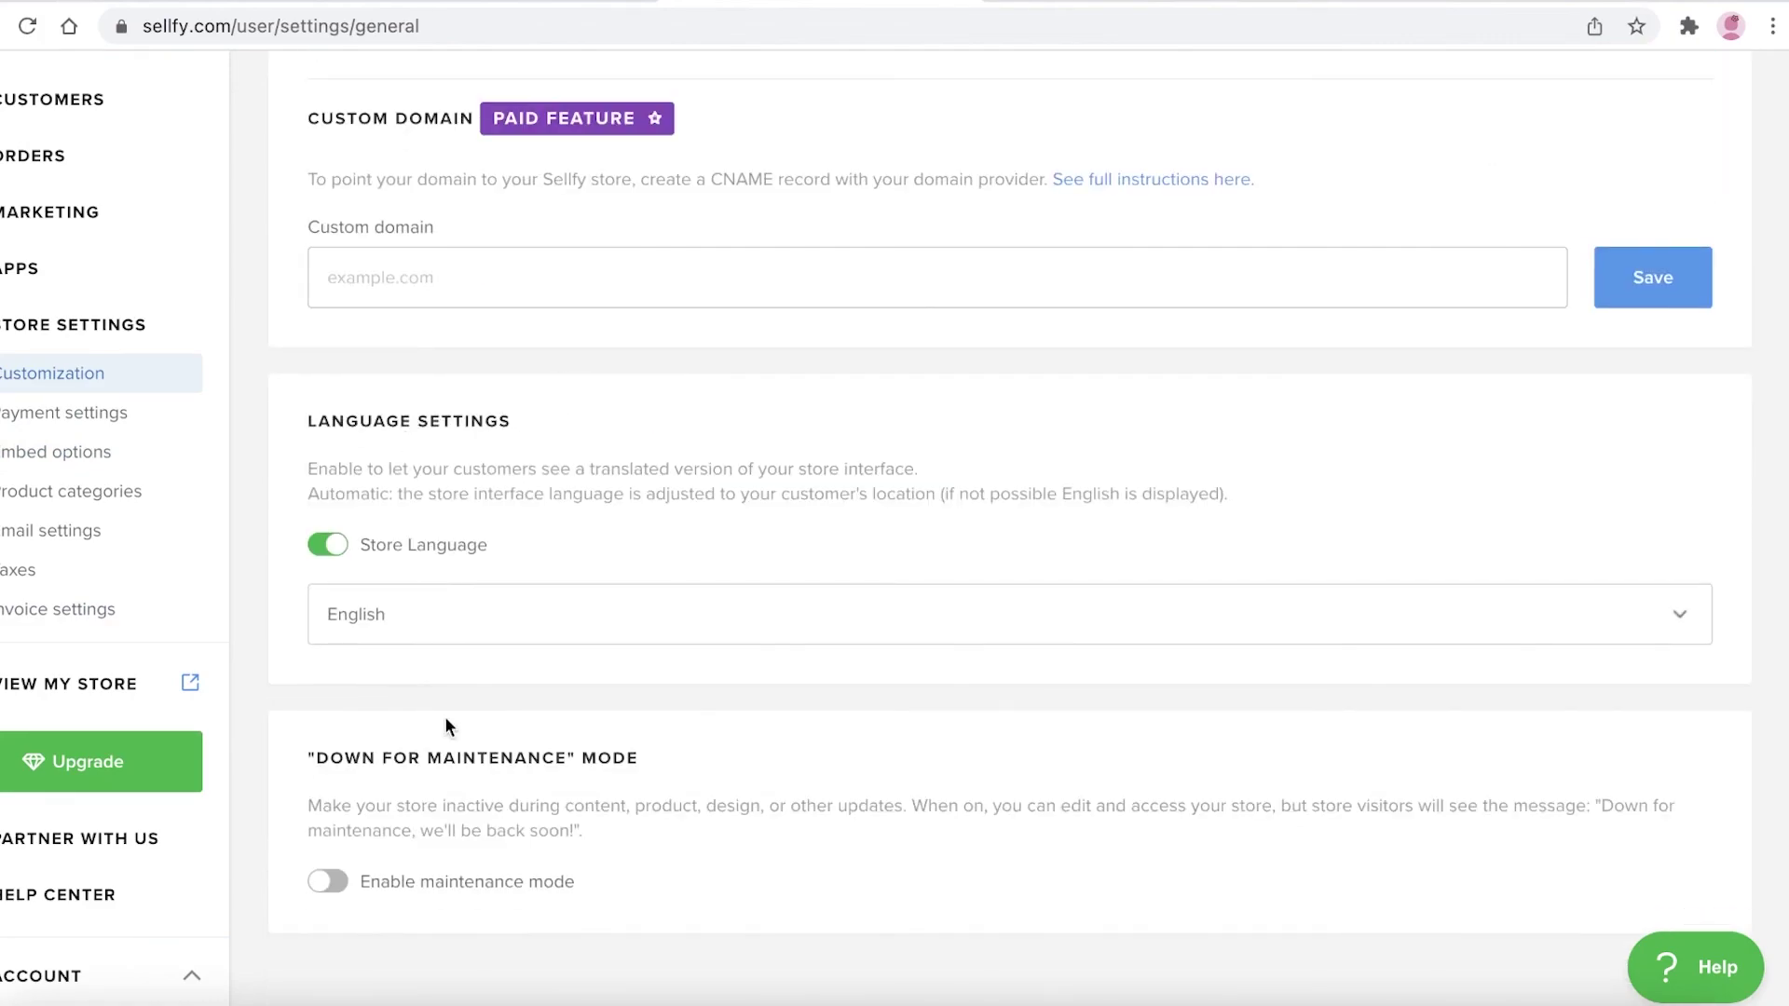
pyautogui.scroll(-2, 435, 661)
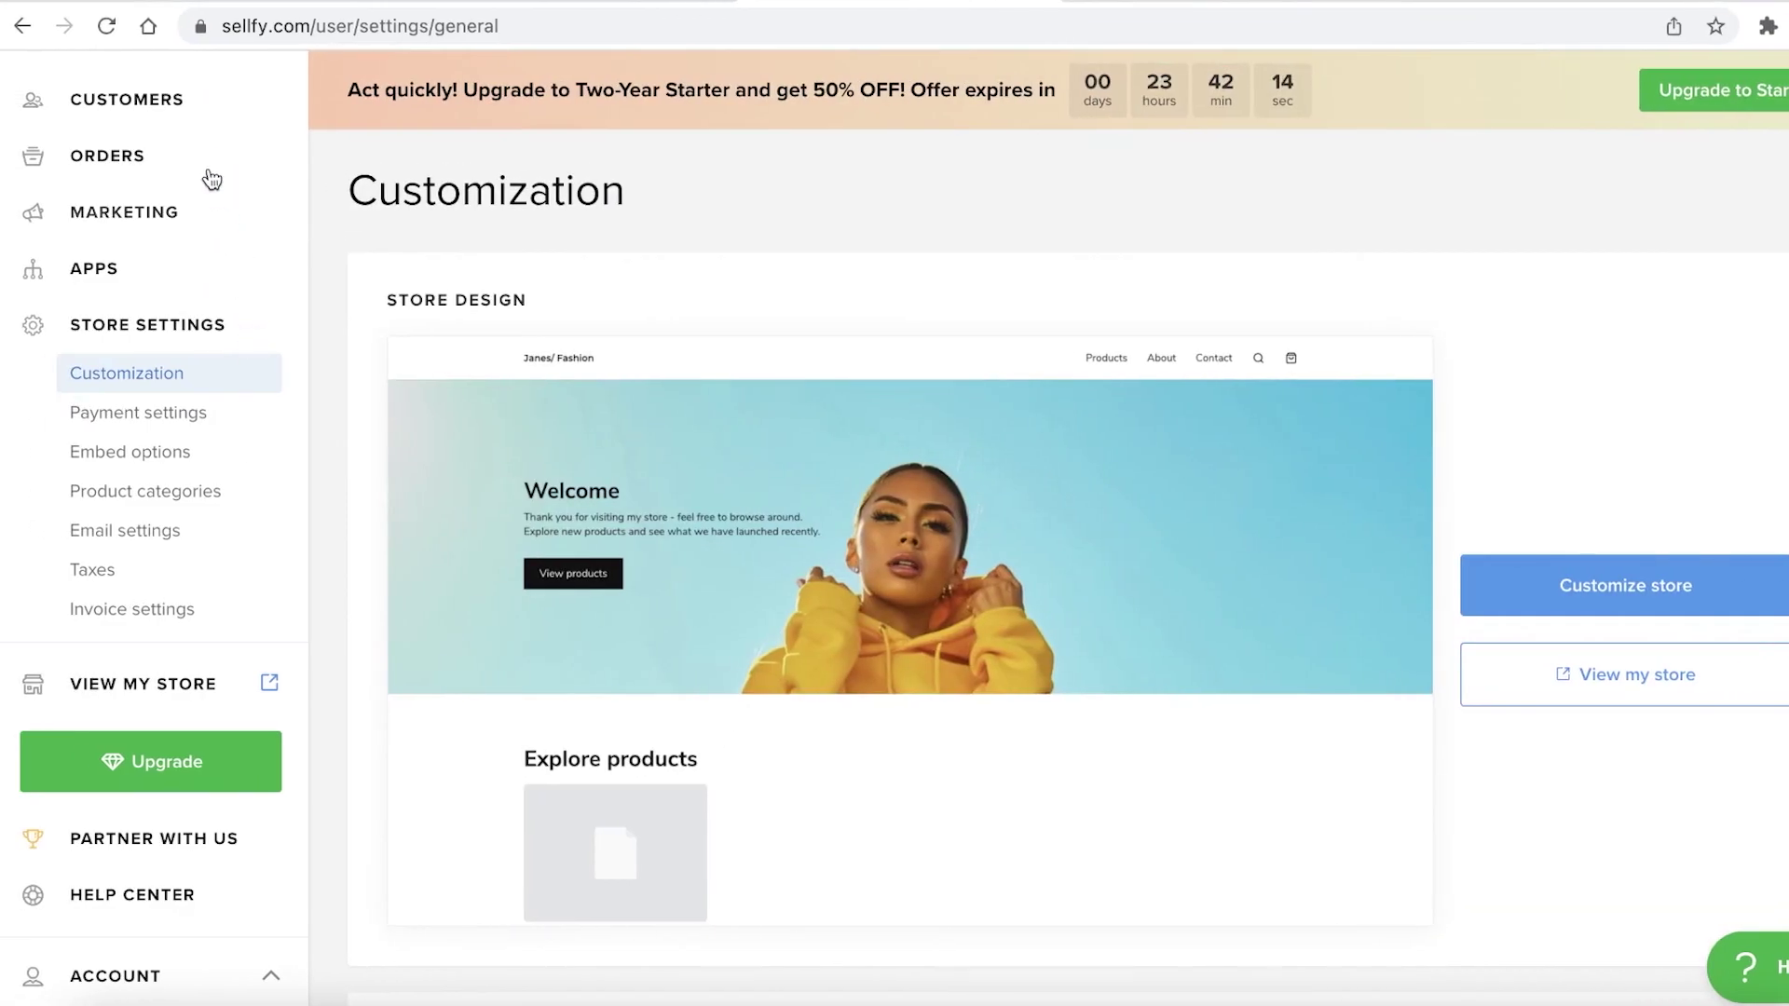
pyautogui.scroll(2, 192, 109)
pyautogui.click(154, 178)
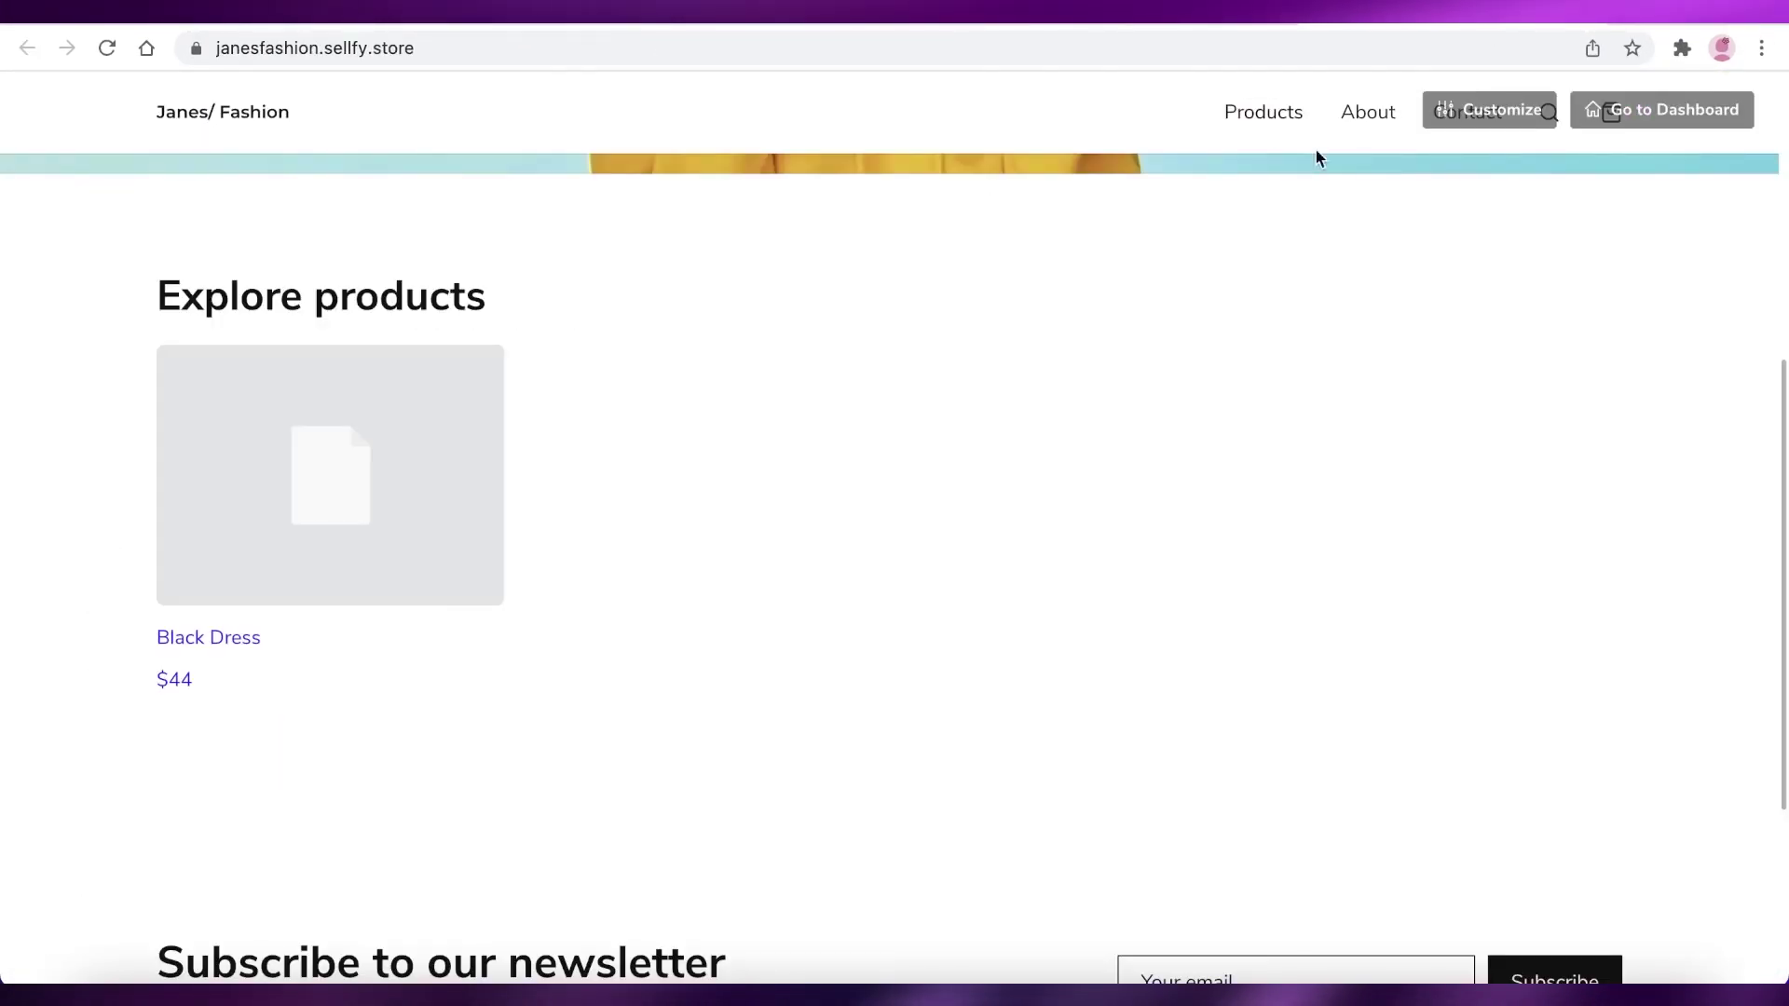
# Load the janesfashion.sellfy.store storefront to check the Black Dress listed at $44
pyautogui.click(108, 48)
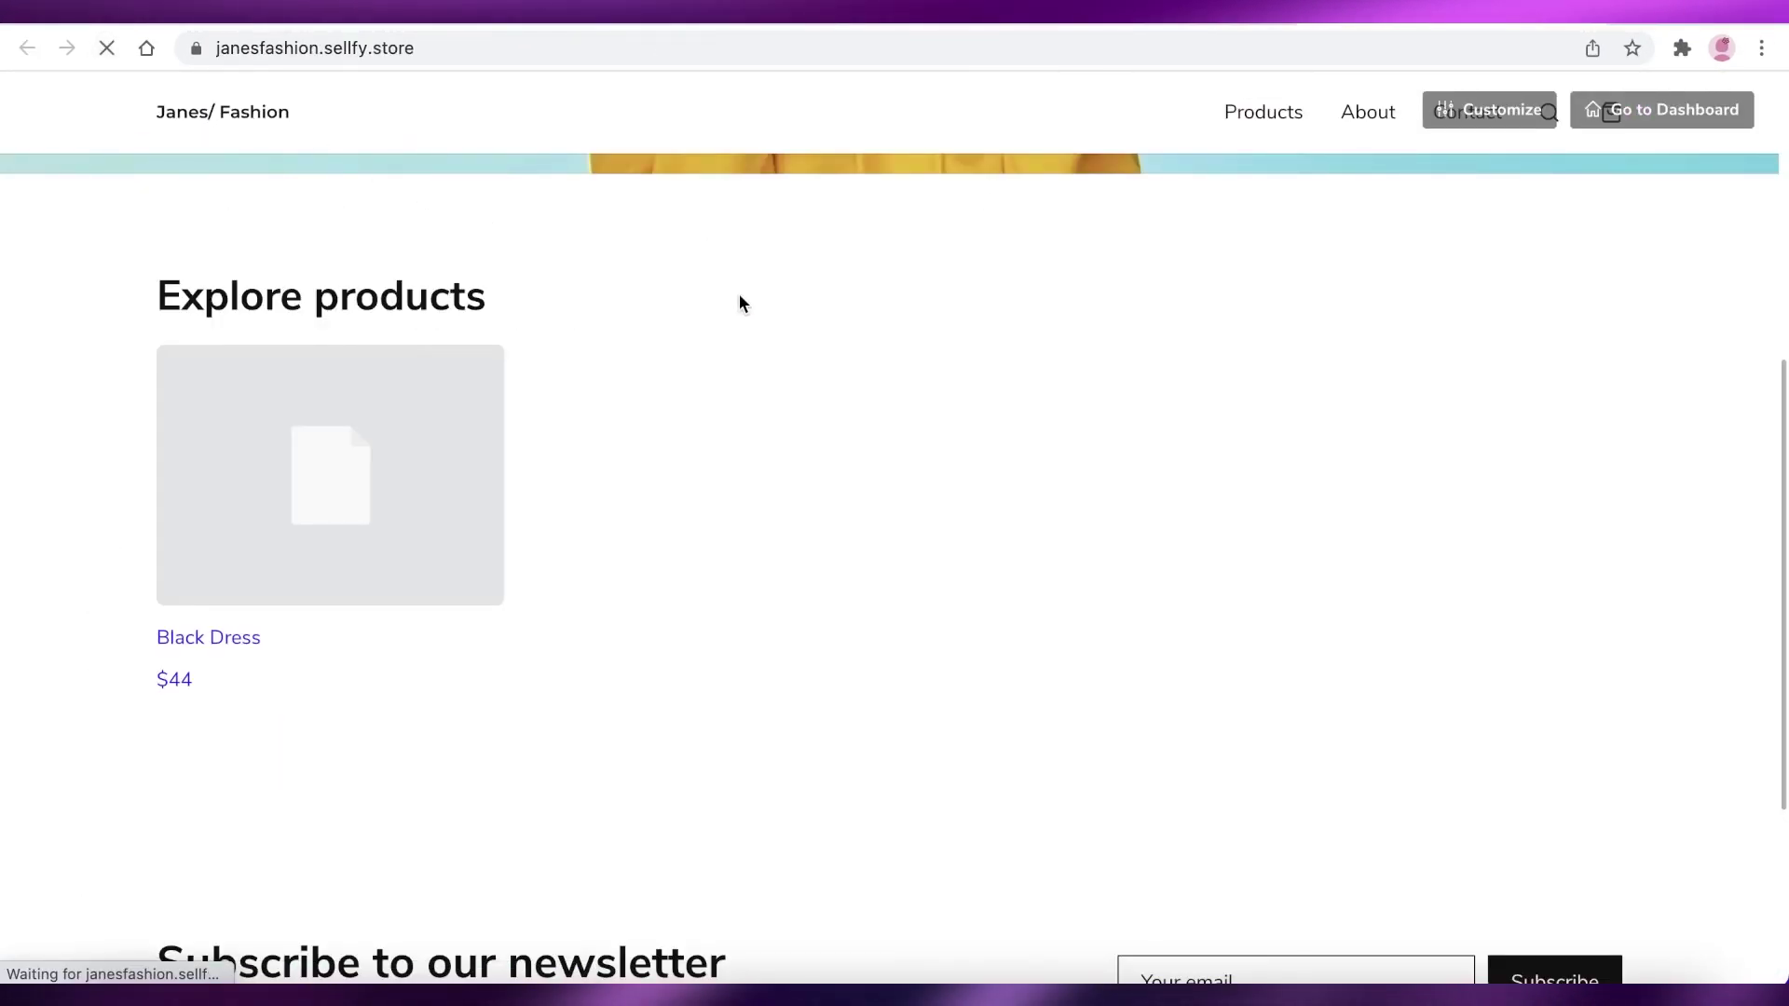